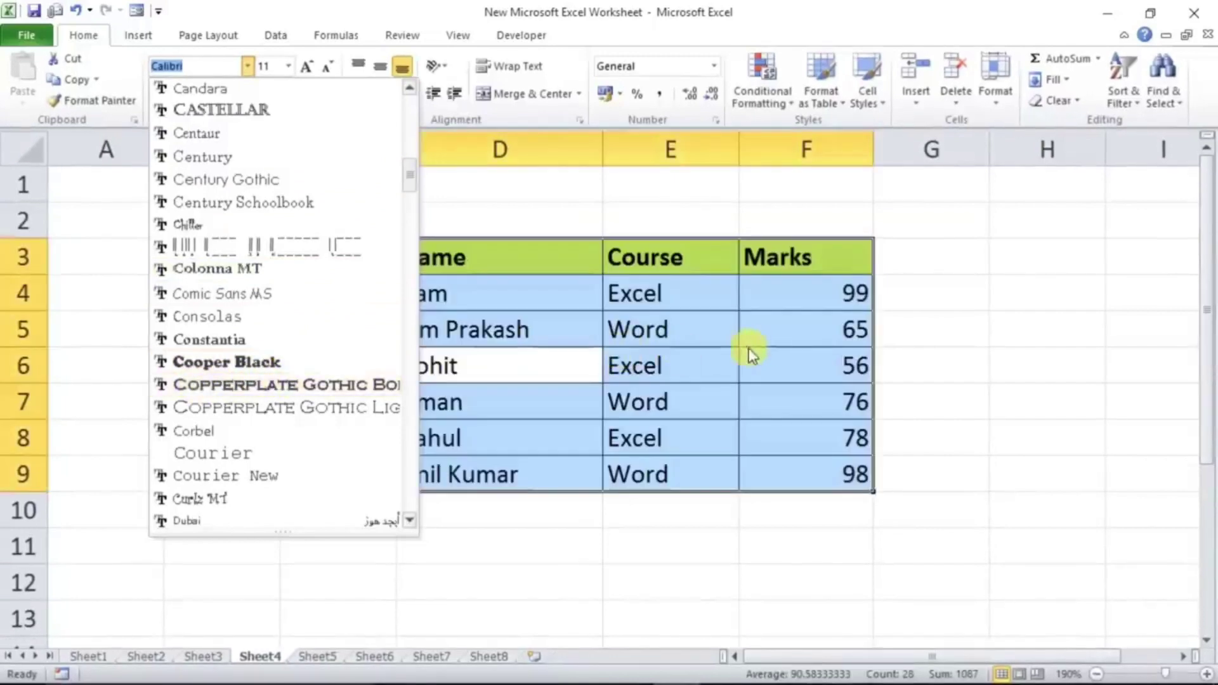
# Set the font of the selected table on Sheet4 to Copperplate Gothic Light
pyautogui.click(279, 406)
pyautogui.click(628, 449)
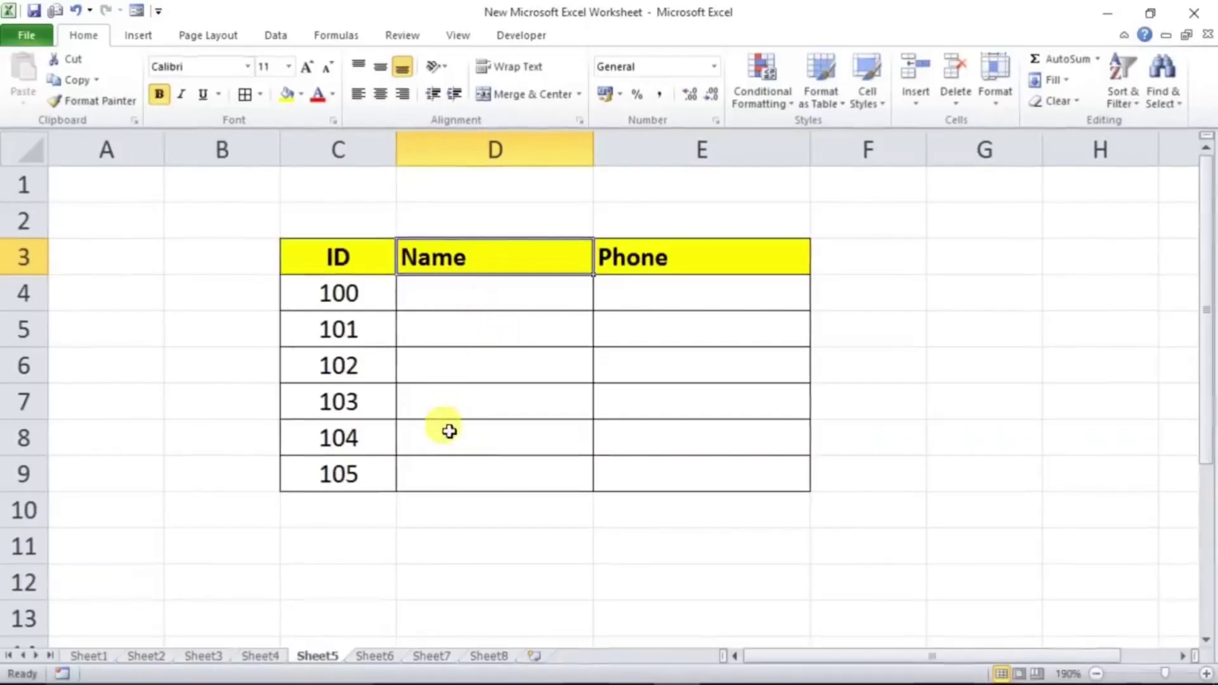
# Select several cells in the Name column on Sheet5 to view the input message attached to them
pyautogui.click(451, 295)
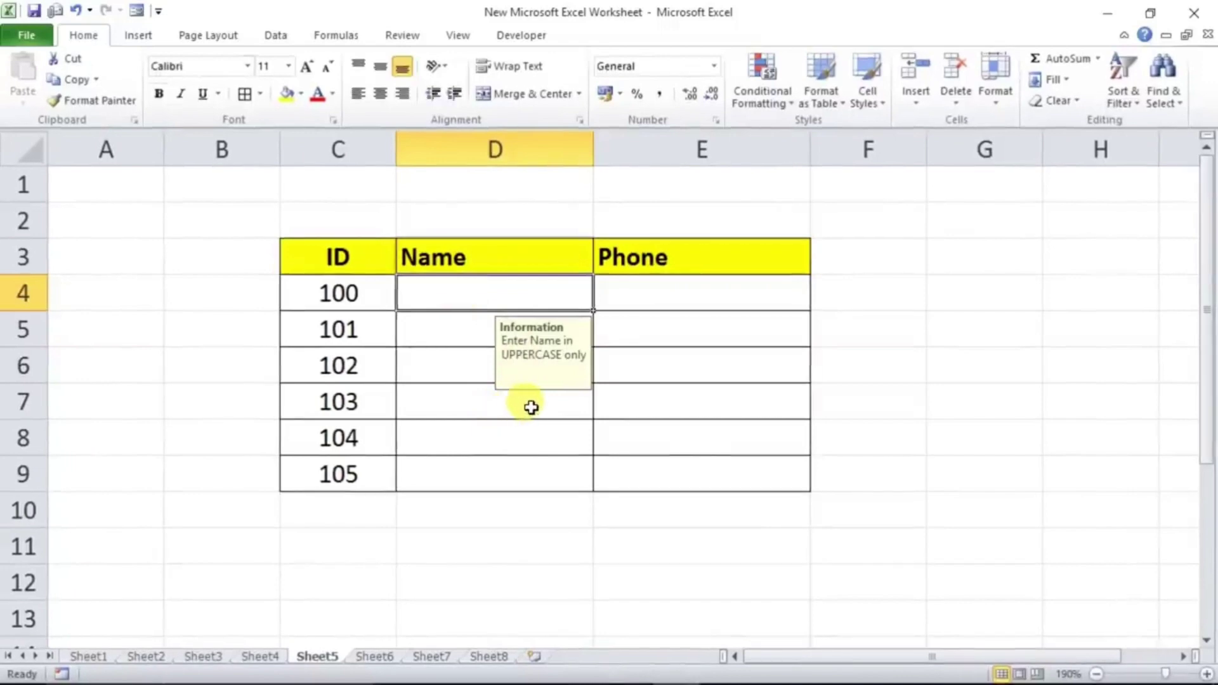
pyautogui.click(472, 415)
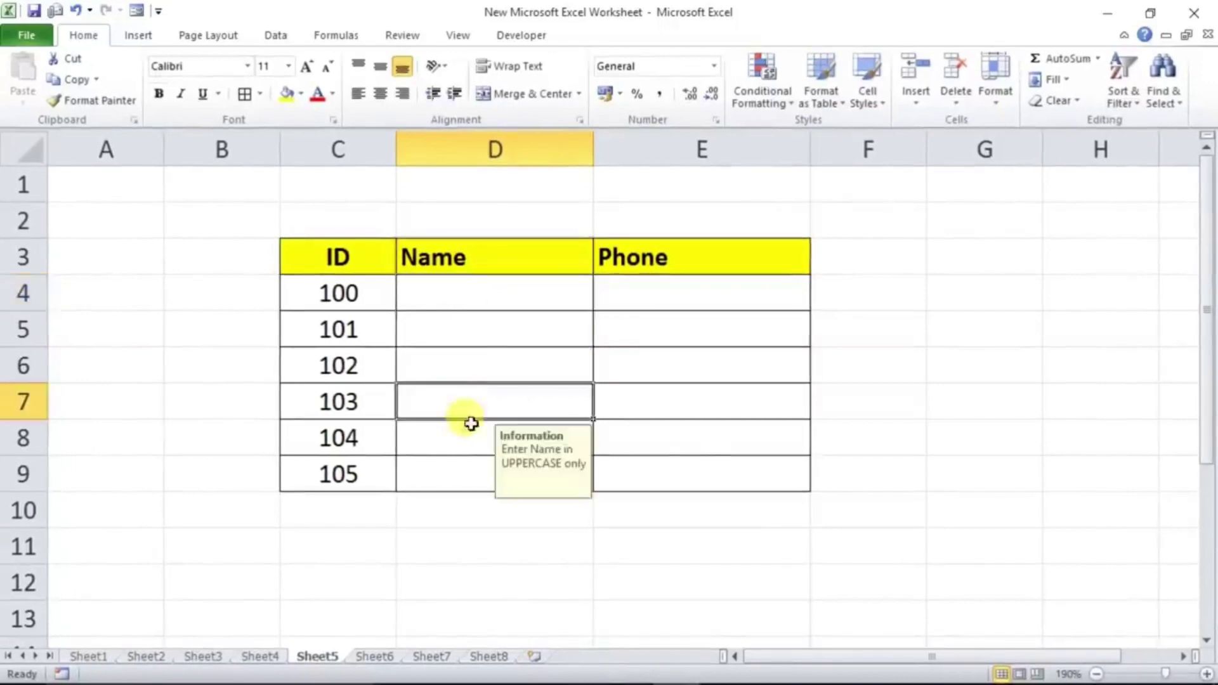
pyautogui.click(450, 362)
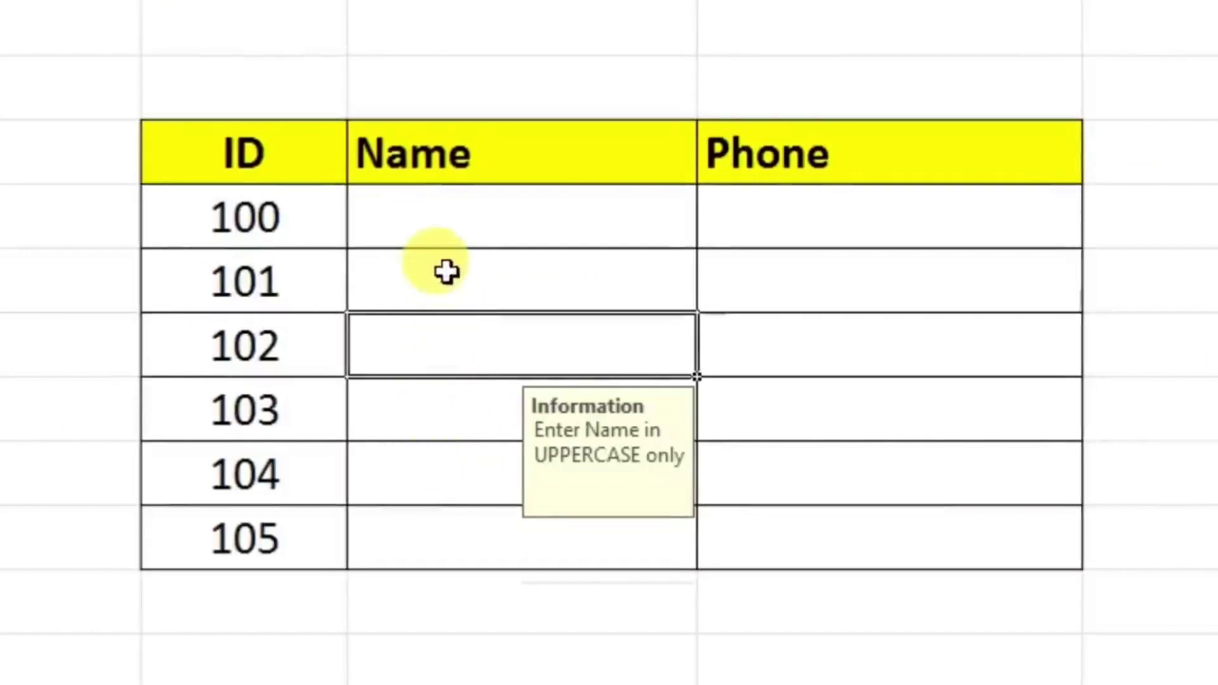
pyautogui.click(426, 286)
pyautogui.click(437, 351)
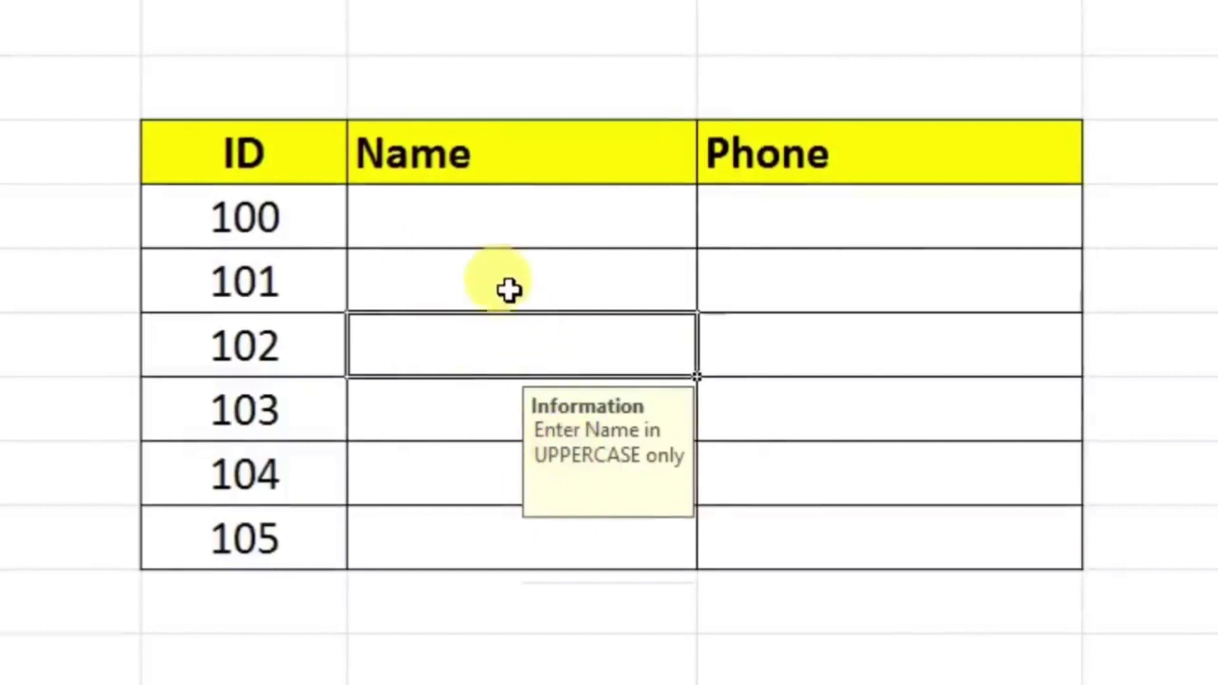
# Add a data validation input message to the Phone cells E4:E9 with the title "Info" and the text "fghngfjgfy jyg"
pyautogui.moveTo(802, 200); pyautogui.dragTo(804, 506)
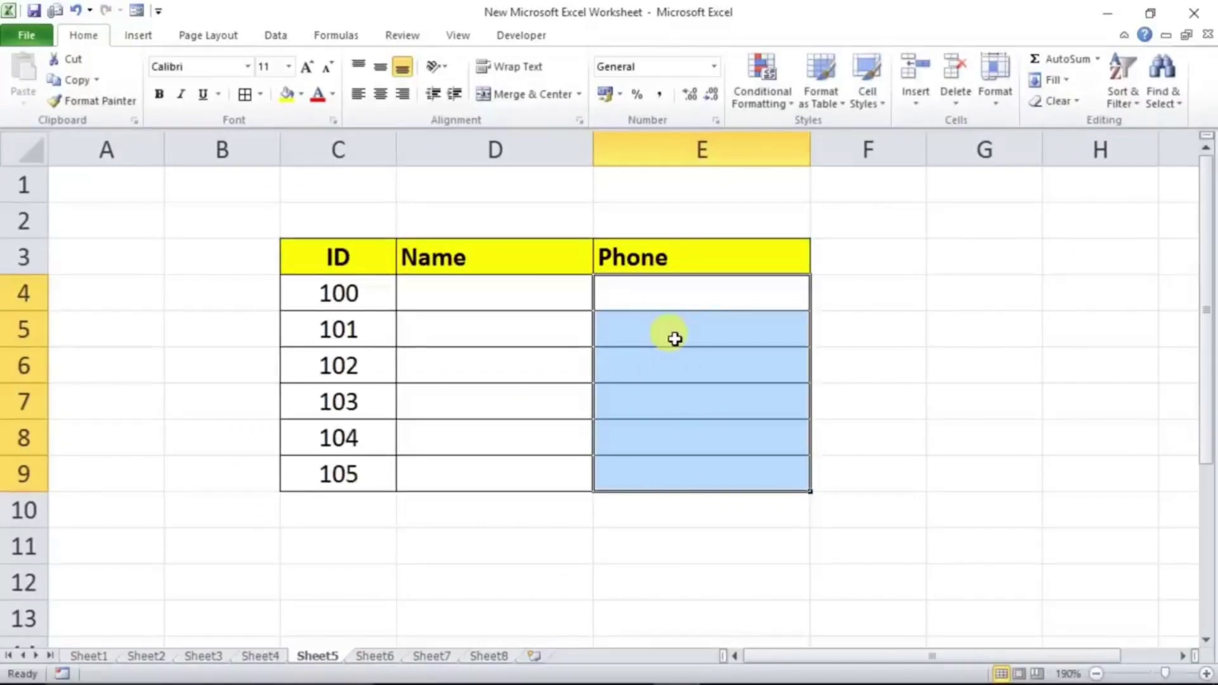
pyautogui.click(275, 35)
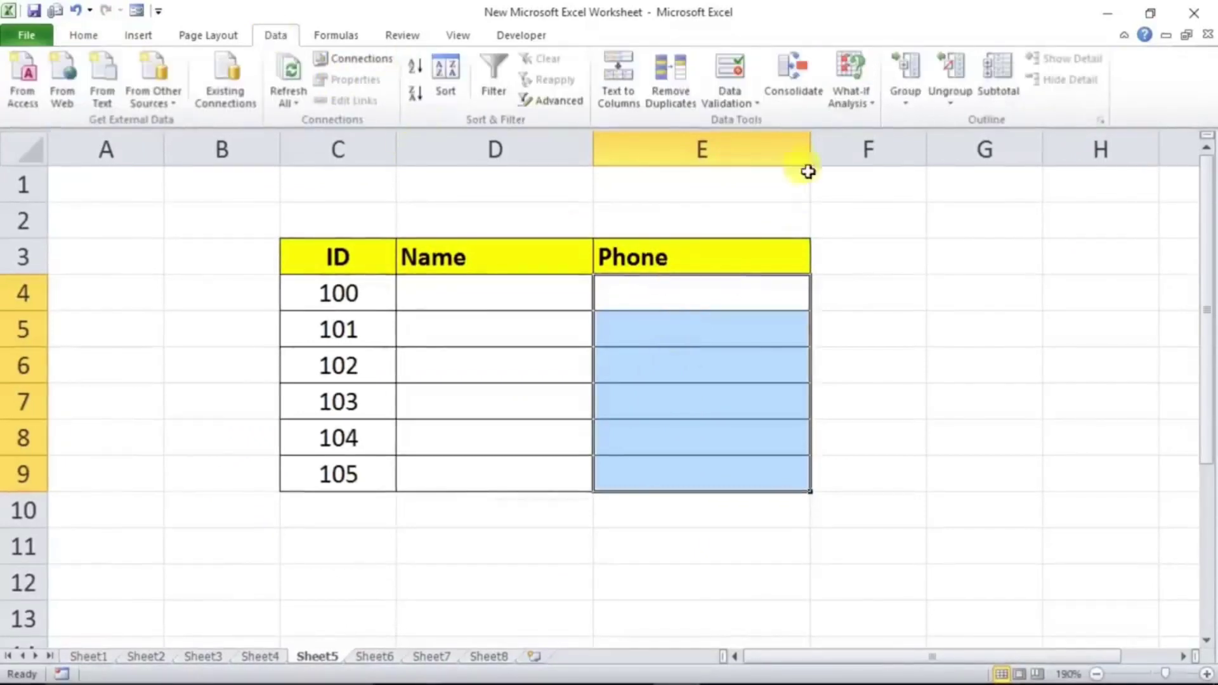
pyautogui.click(729, 77)
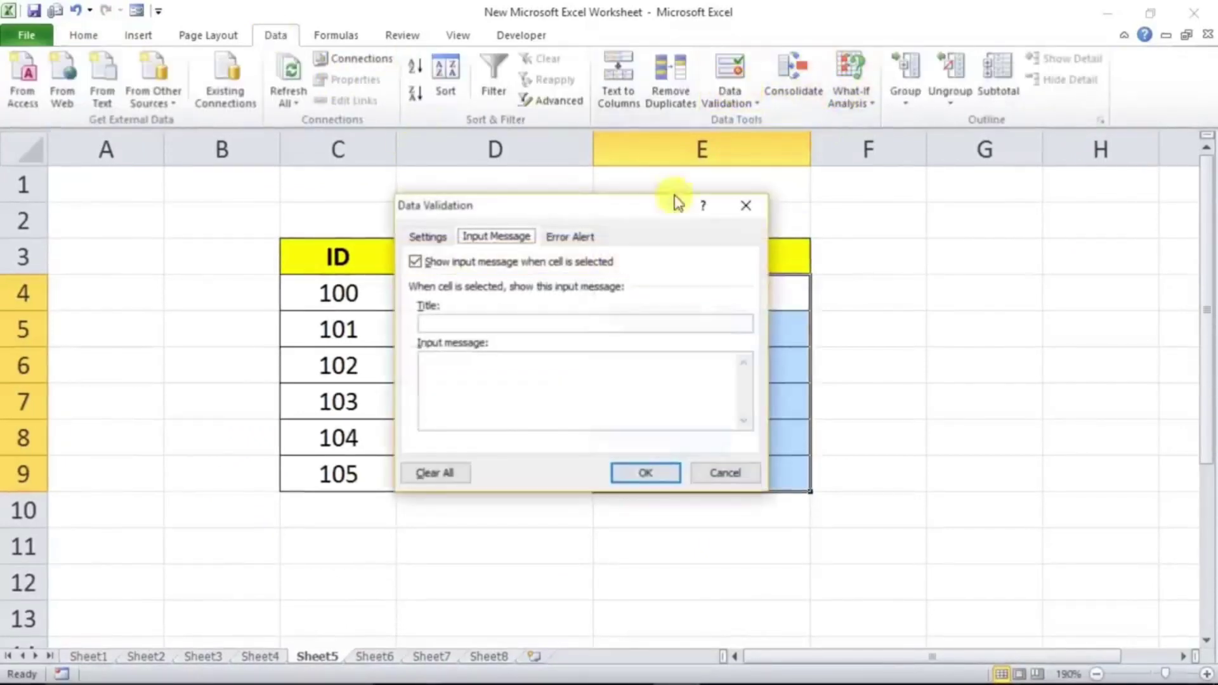
pyautogui.click(432, 238)
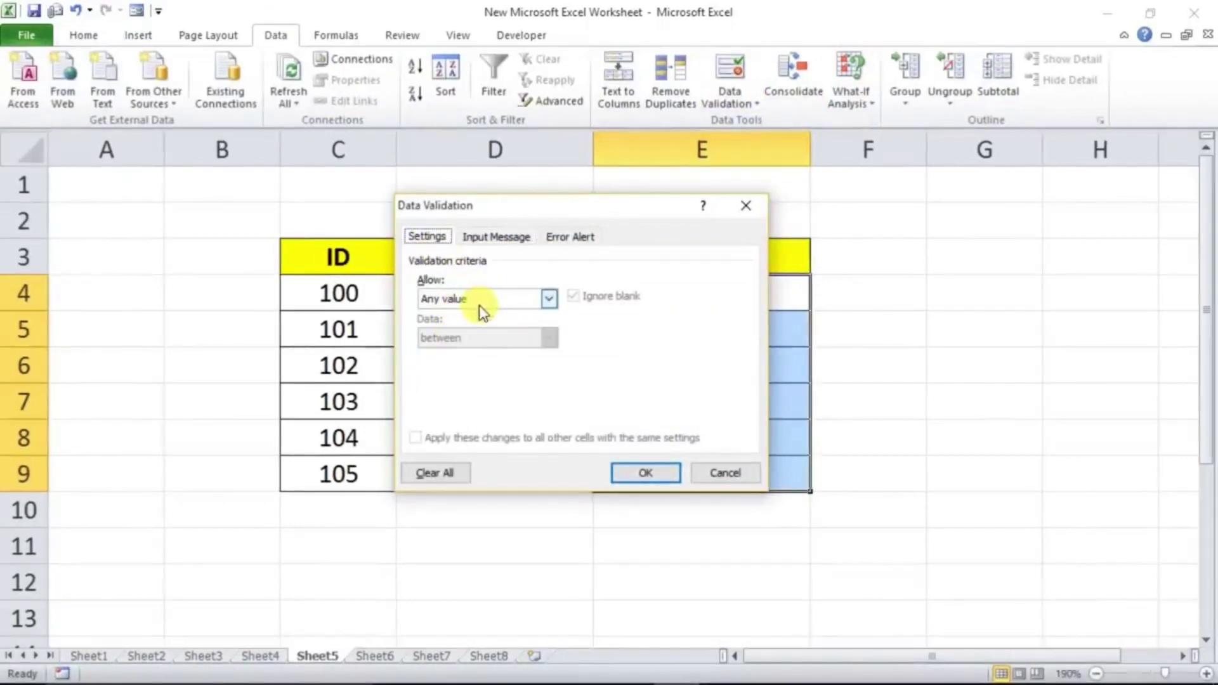
pyautogui.click(500, 237)
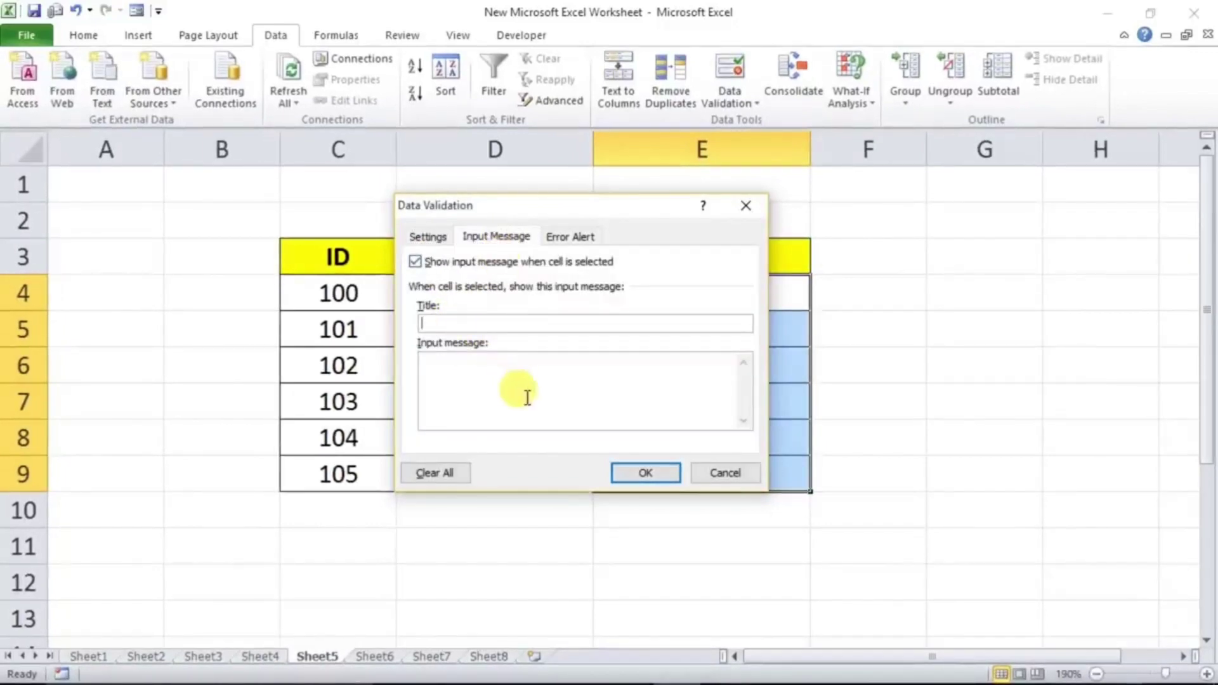
pyautogui.write('Info')
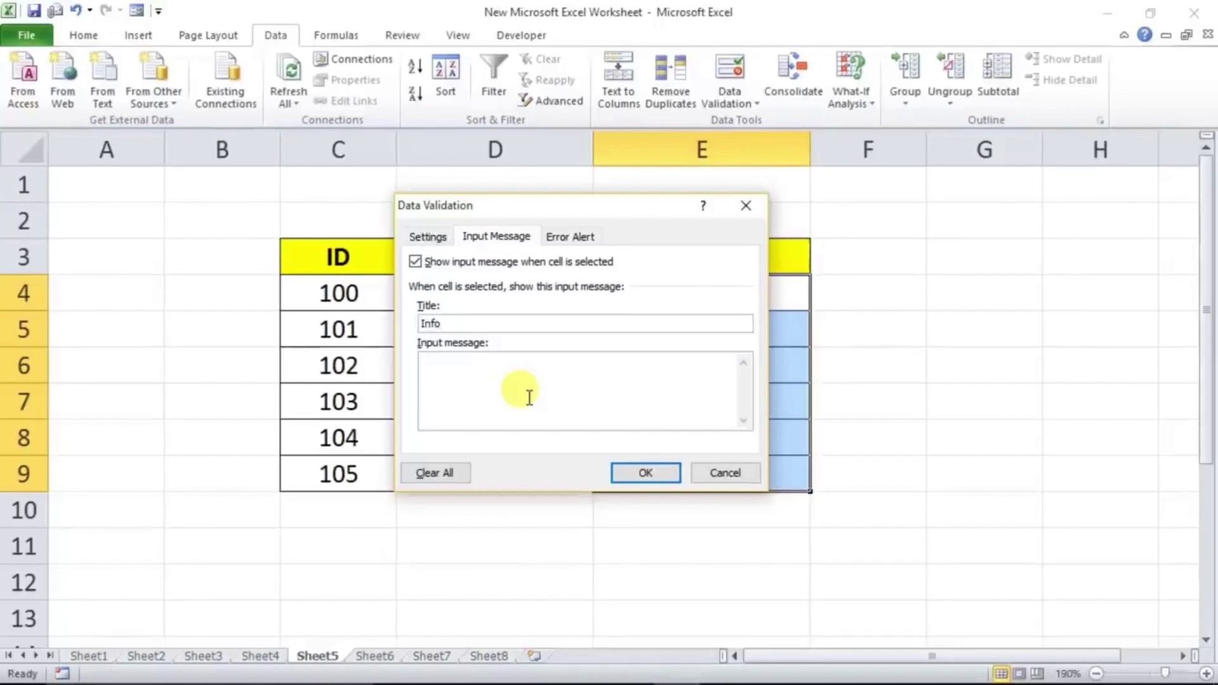
pyautogui.click(529, 396)
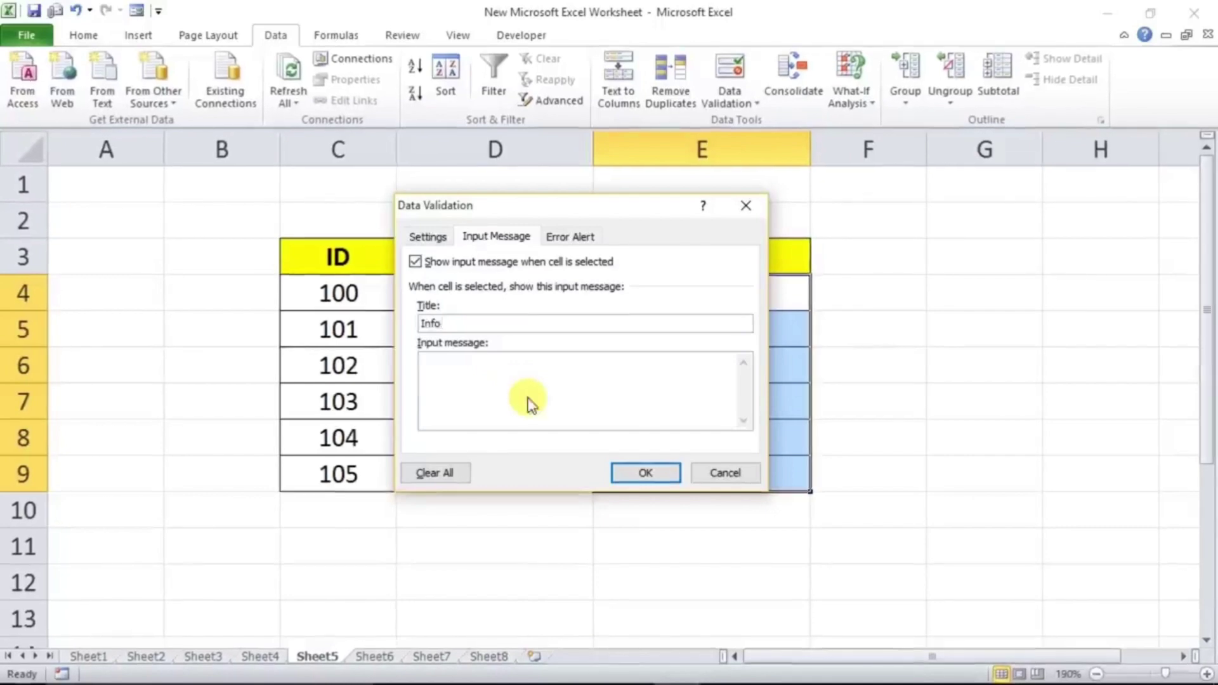
pyautogui.write('fghngfjgfy jyg')
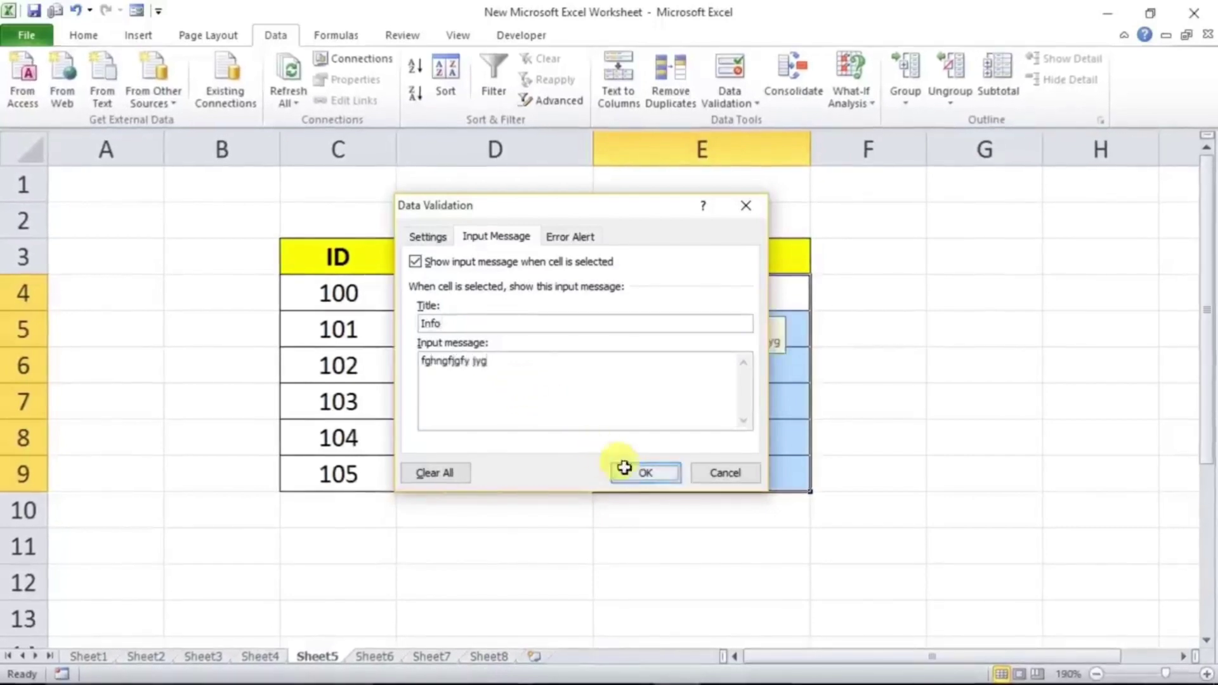
pyautogui.click(627, 469)
pyautogui.click(938, 470)
# Select different cells in the Phone column to check the input message on each
pyautogui.click(654, 362)
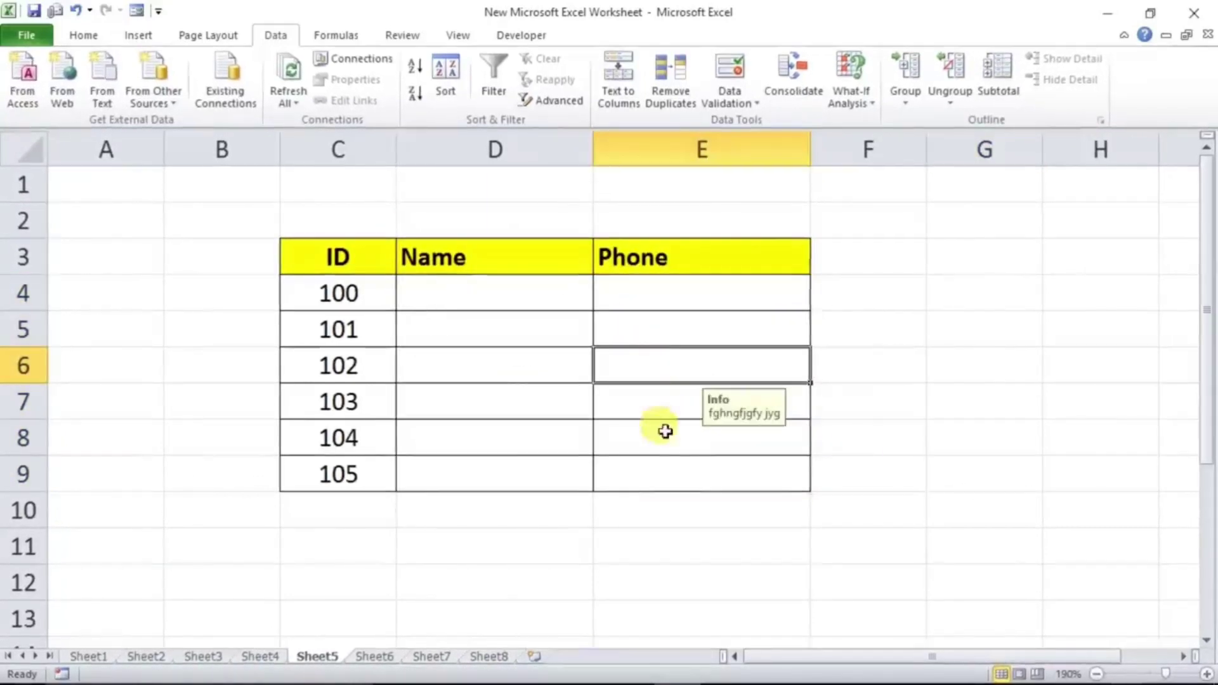
pyautogui.click(663, 459)
pyautogui.click(664, 371)
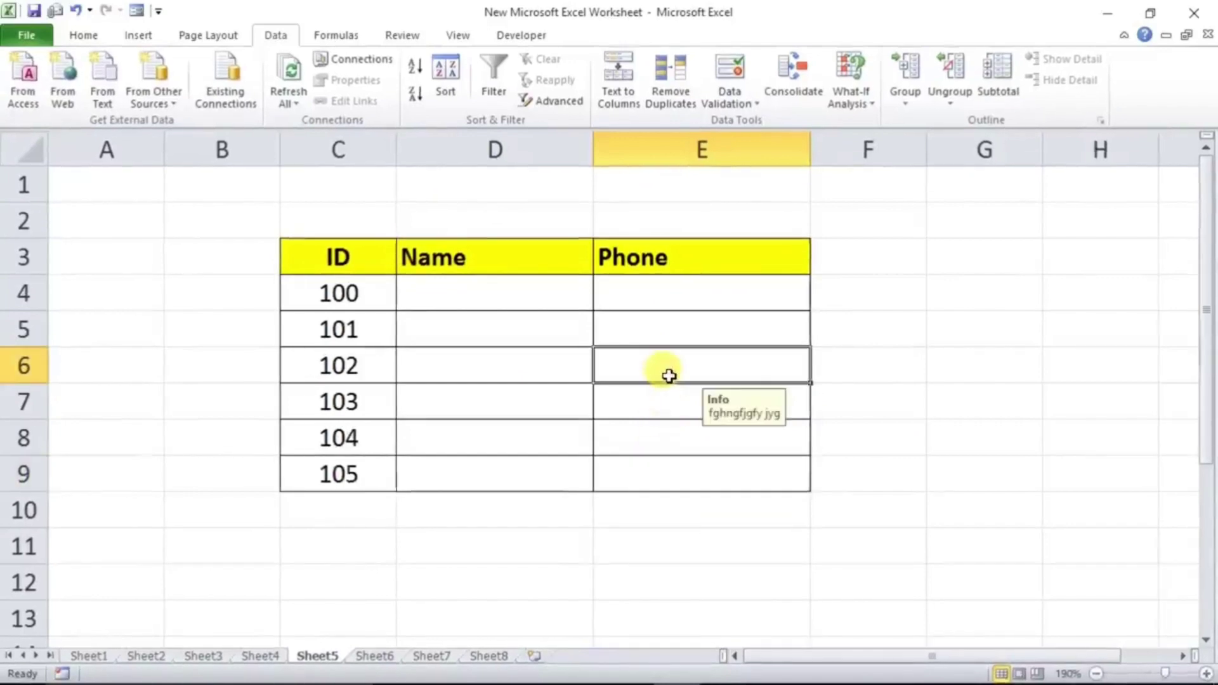
pyautogui.click(657, 324)
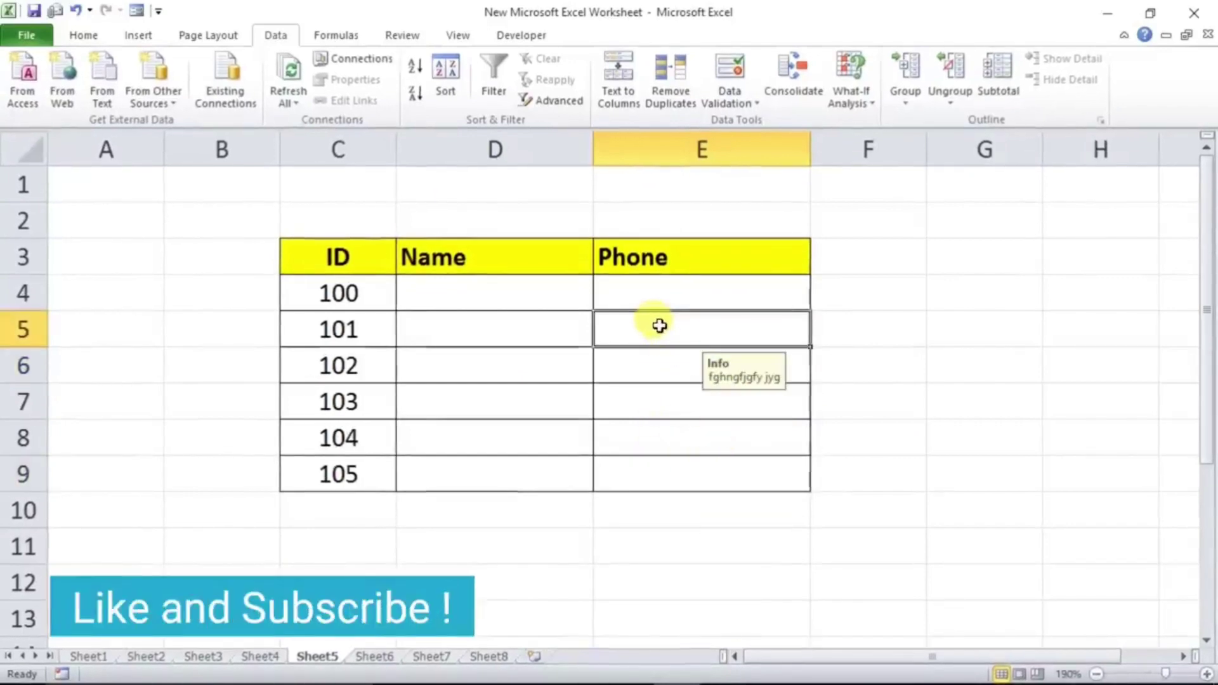
# Clear all data validation from the Phone cells E4:E9 and check several of them for an input message
pyautogui.moveTo(641, 288); pyautogui.dragTo(641, 470)
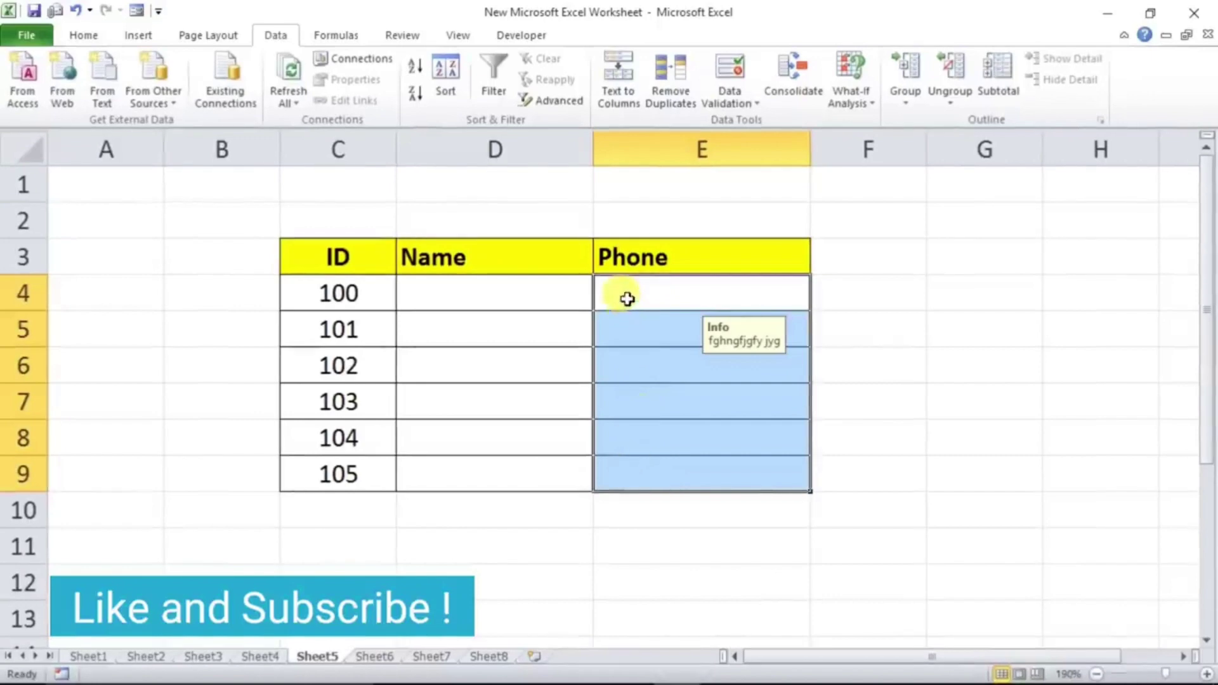
pyautogui.click(722, 94)
pyautogui.click(440, 473)
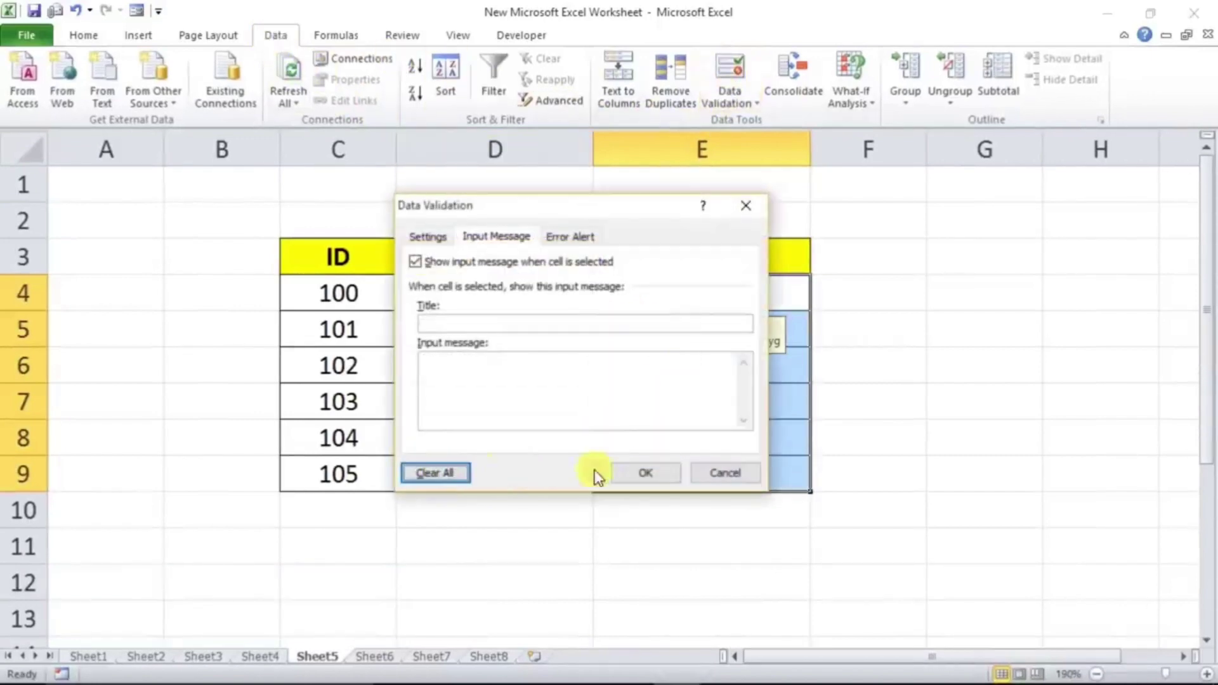
pyautogui.click(645, 473)
pyautogui.click(729, 361)
pyautogui.click(696, 328)
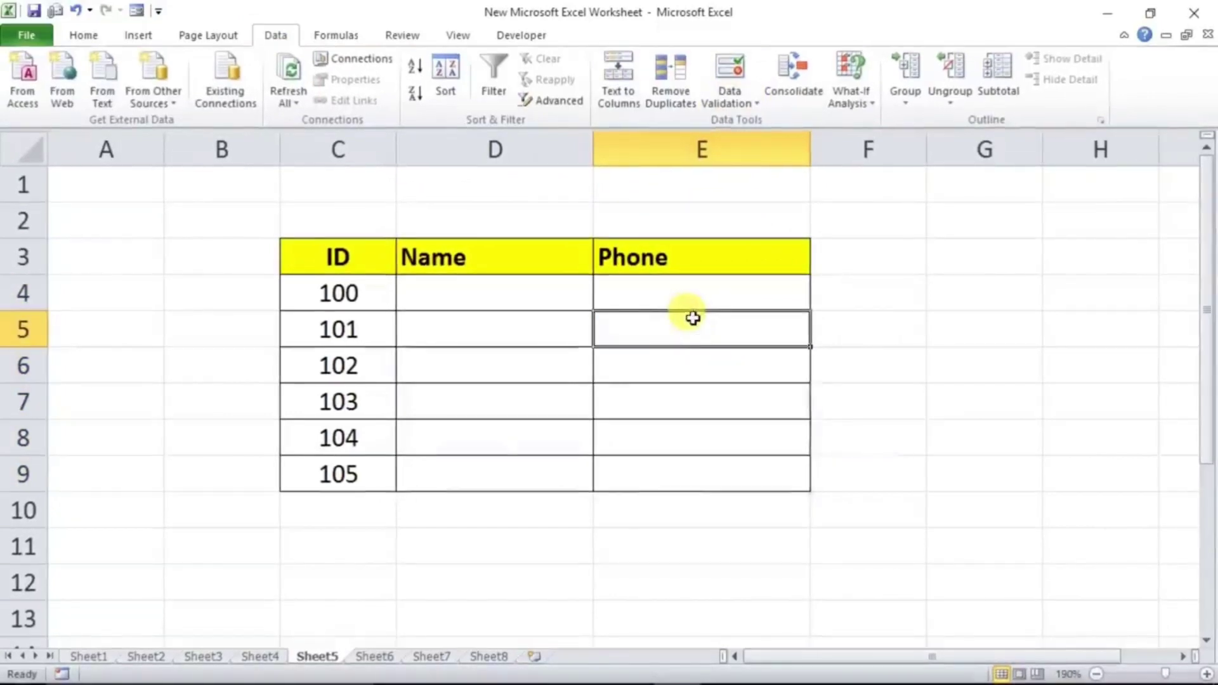
pyautogui.click(677, 402)
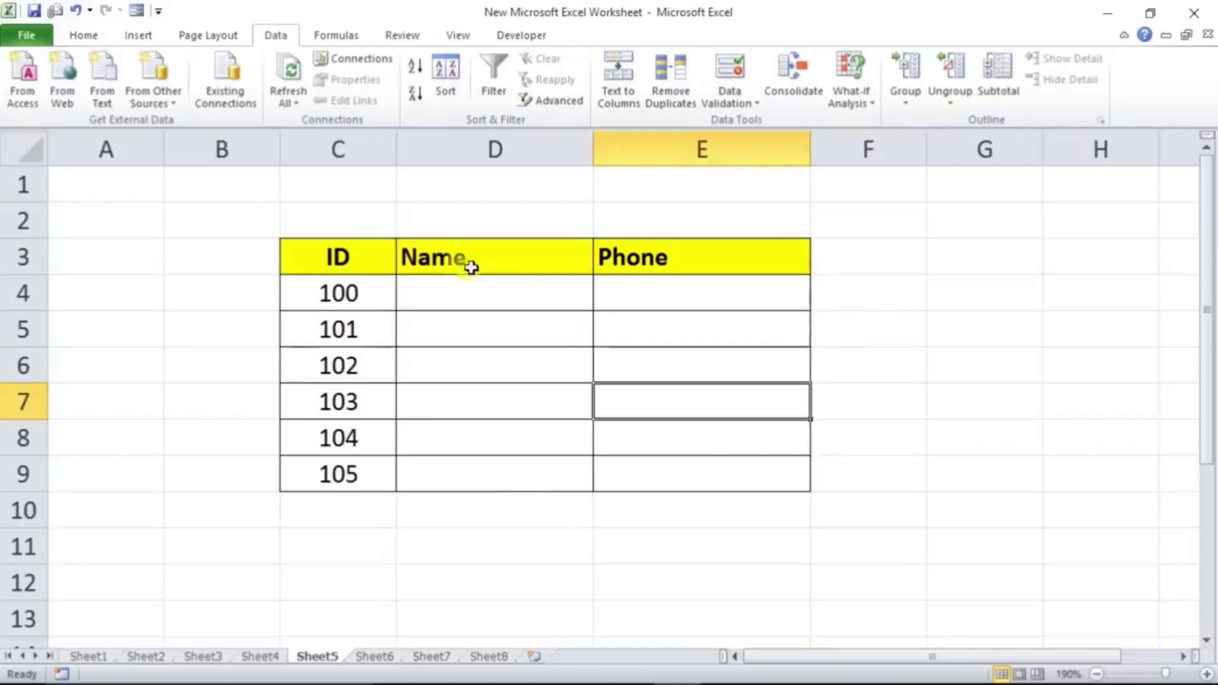
pyautogui.moveTo(322, 216); pyautogui.dragTo(738, 217)
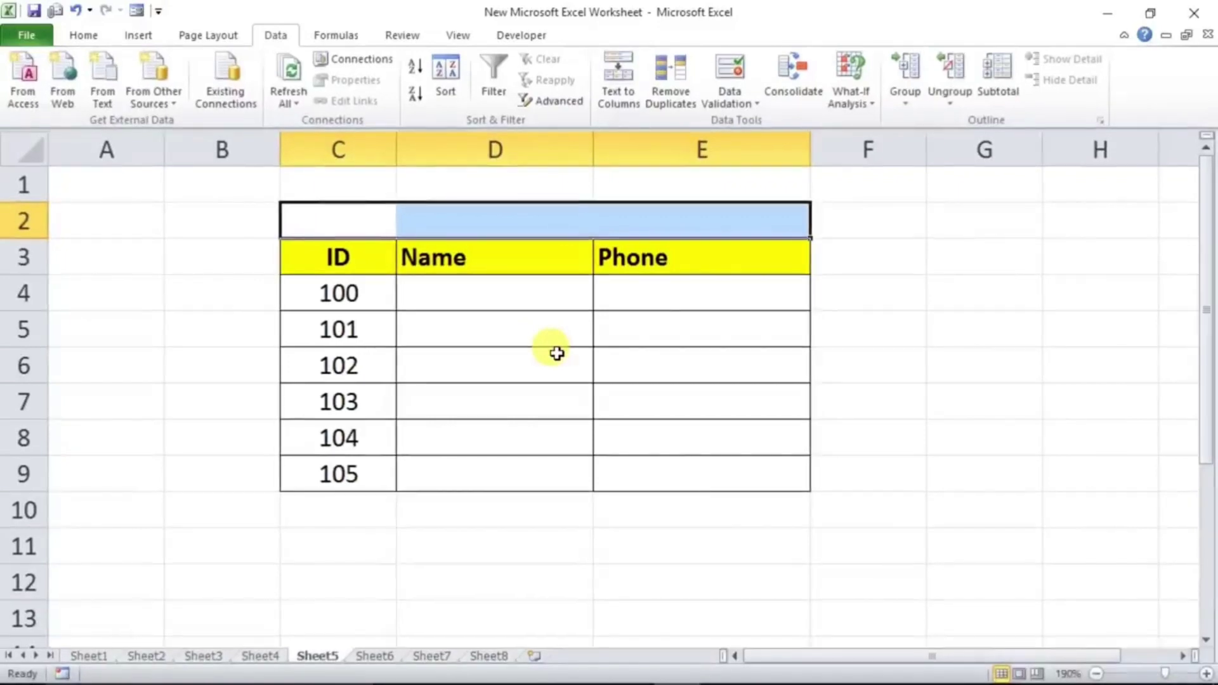
pyautogui.click(549, 428)
pyautogui.click(453, 211)
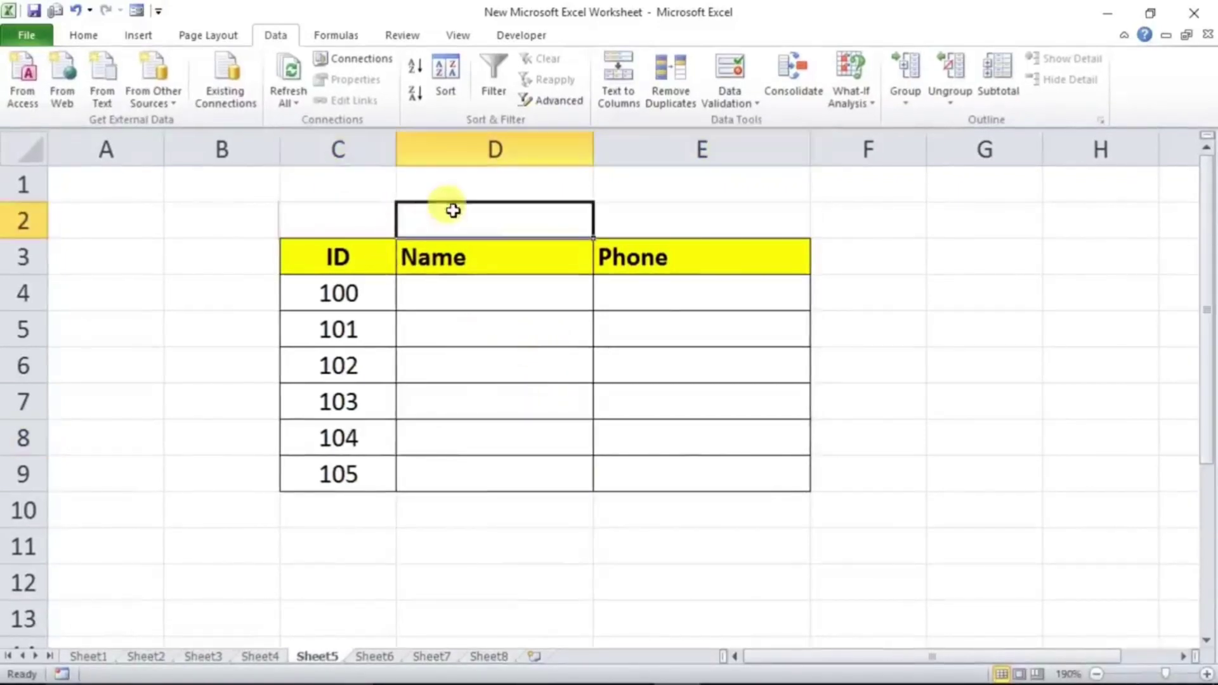
pyautogui.click(621, 221)
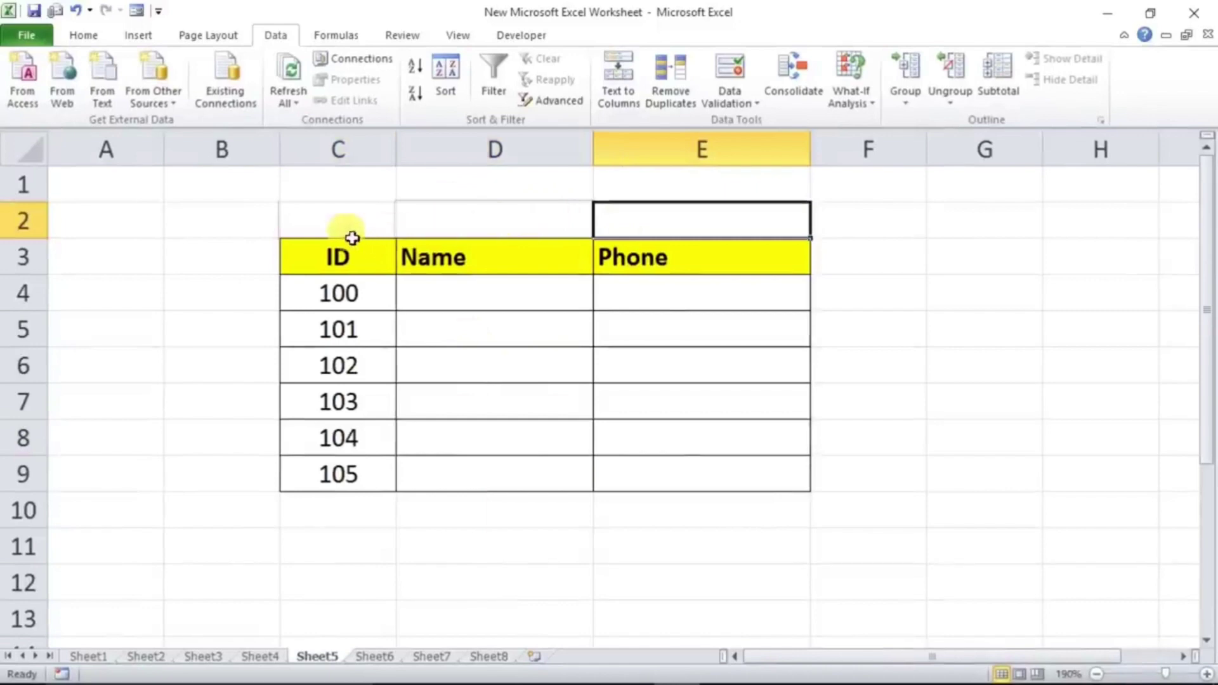
pyautogui.moveTo(340, 220); pyautogui.dragTo(671, 226)
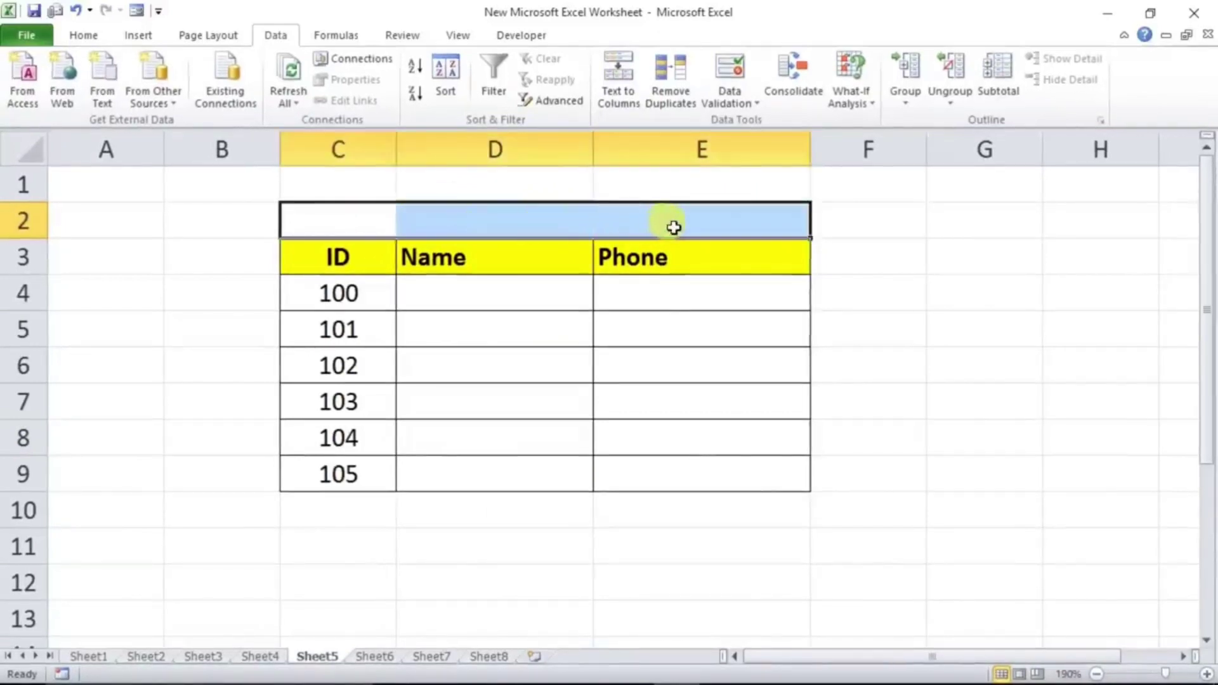
# Enter the heading "SR" in cell C2 above the table
pyautogui.click(371, 220)
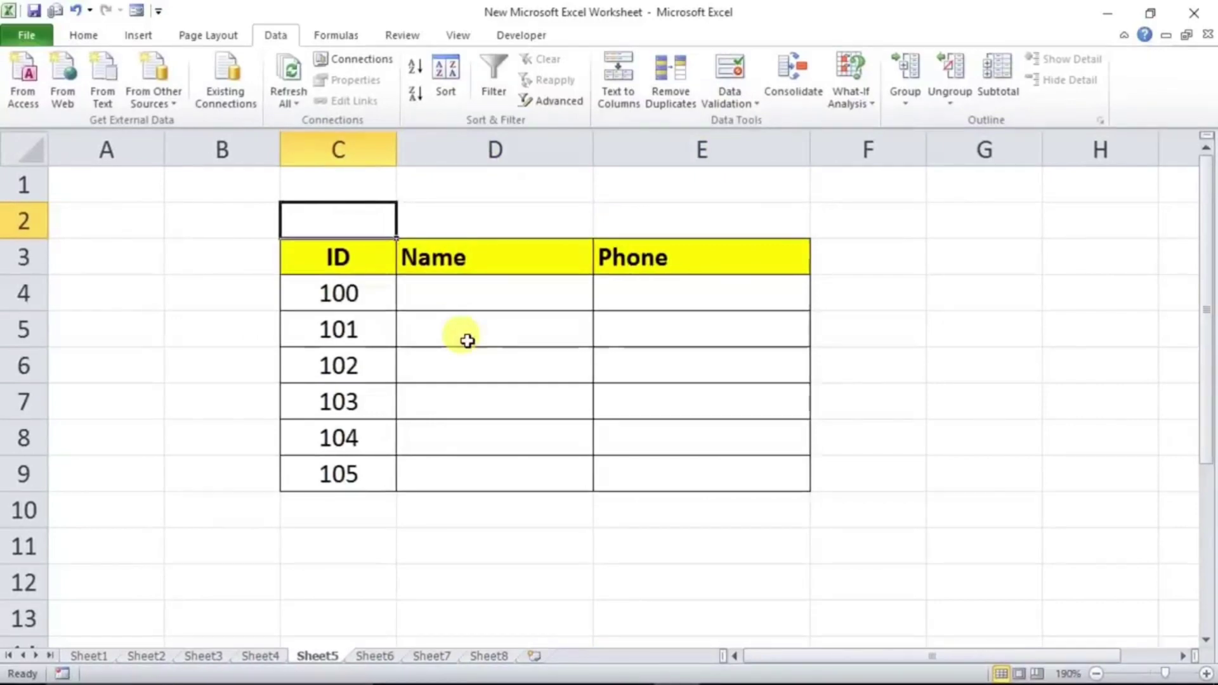
pyautogui.write('SR')
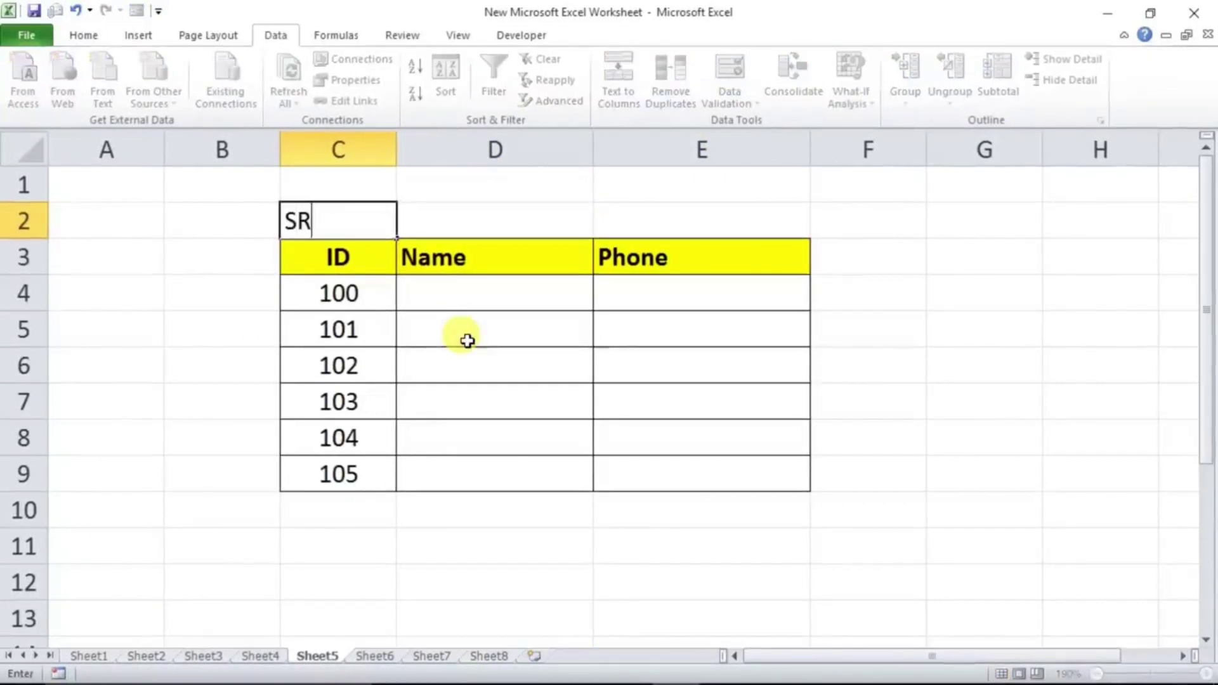
pyautogui.click(467, 341)
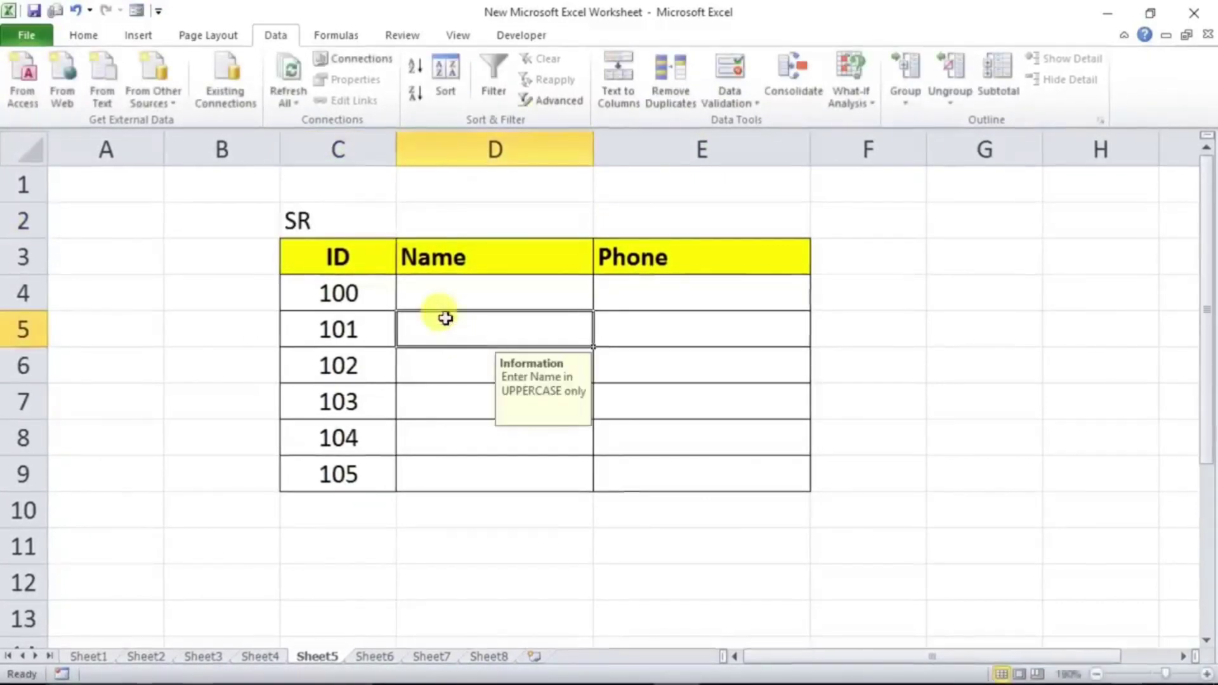
# Set the horizontal text alignment of cells C2:E2 to Center Across Selection, without merging them
pyautogui.moveTo(352, 218); pyautogui.dragTo(693, 215)
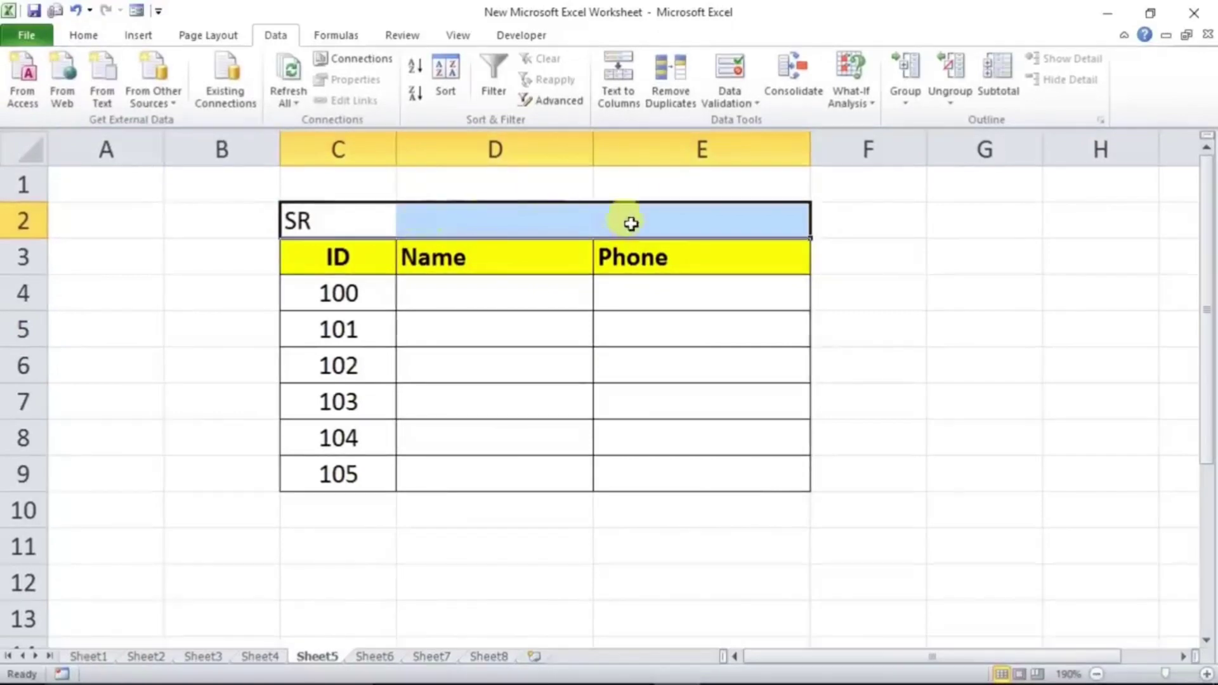
pyautogui.rightClick(519, 223)
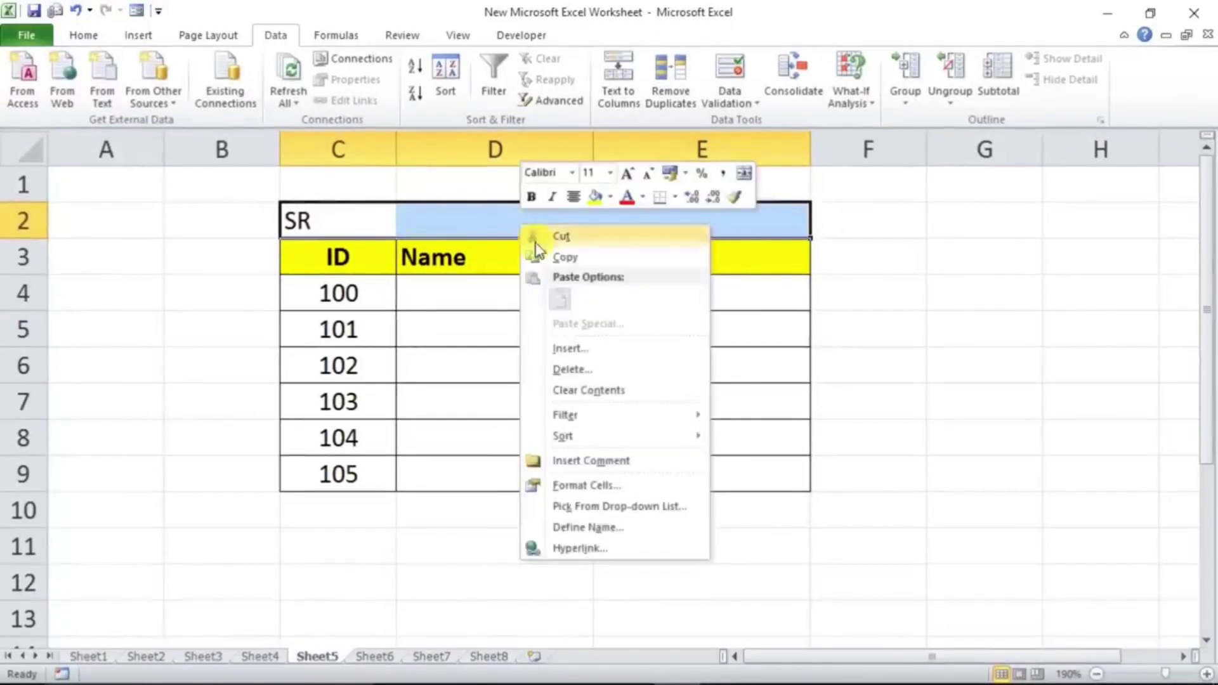
pyautogui.click(588, 491)
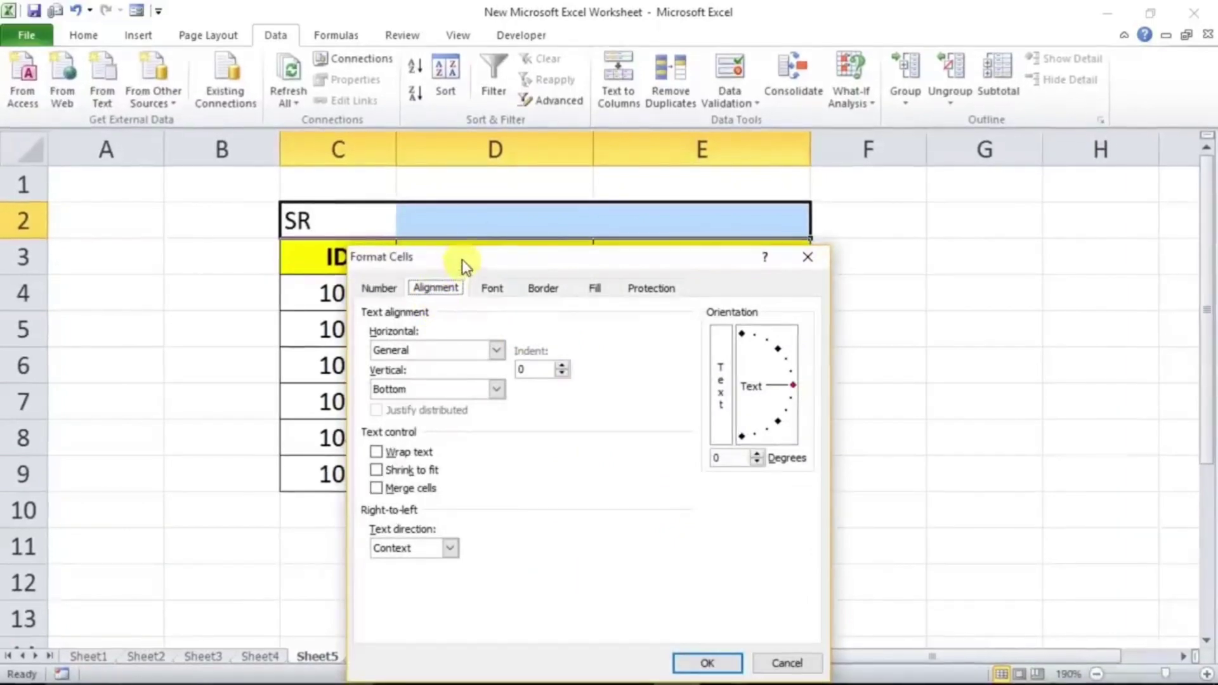
pyautogui.moveTo(462, 259); pyautogui.dragTo(553, 202)
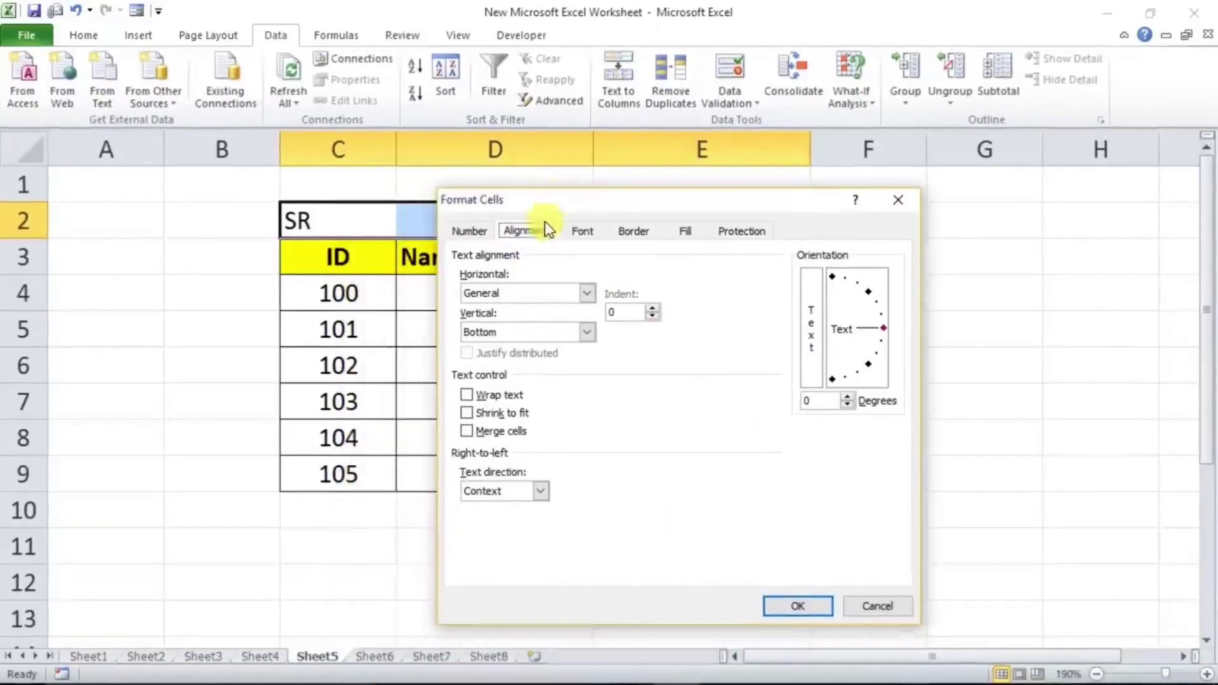
pyautogui.click(587, 293)
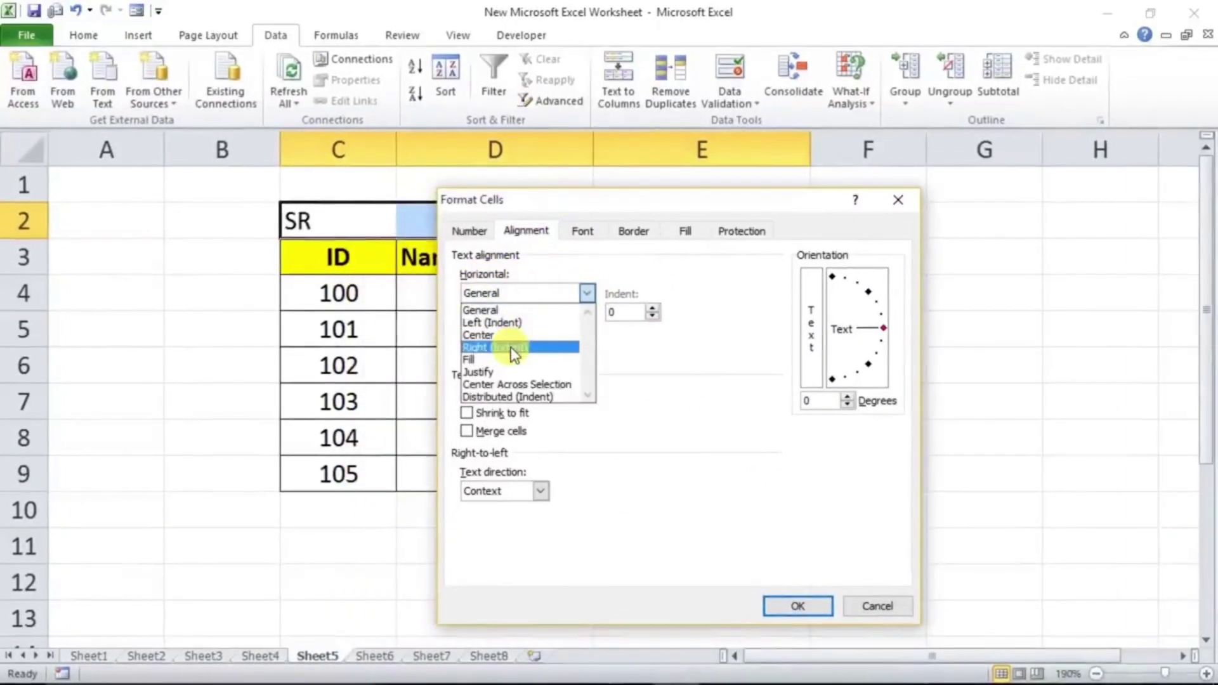
pyautogui.click(507, 383)
pyautogui.moveTo(496, 201); pyautogui.dragTo(566, 311)
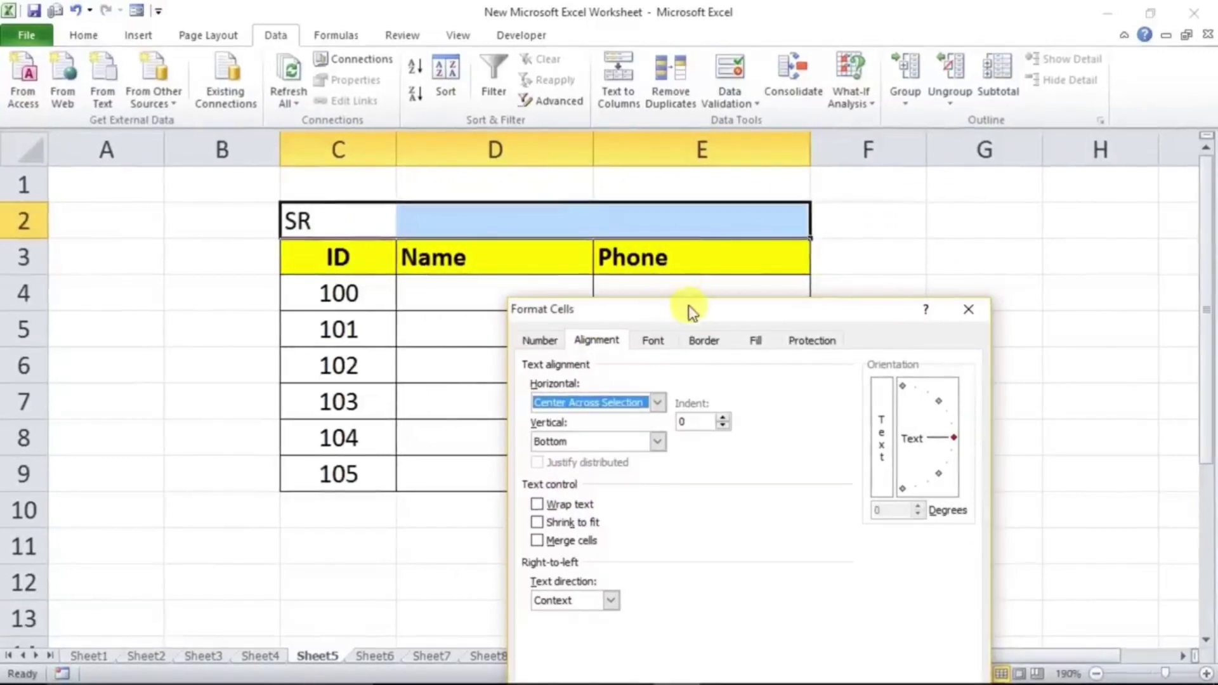
pyautogui.moveTo(693, 307); pyautogui.dragTo(746, 159)
pyautogui.click(909, 563)
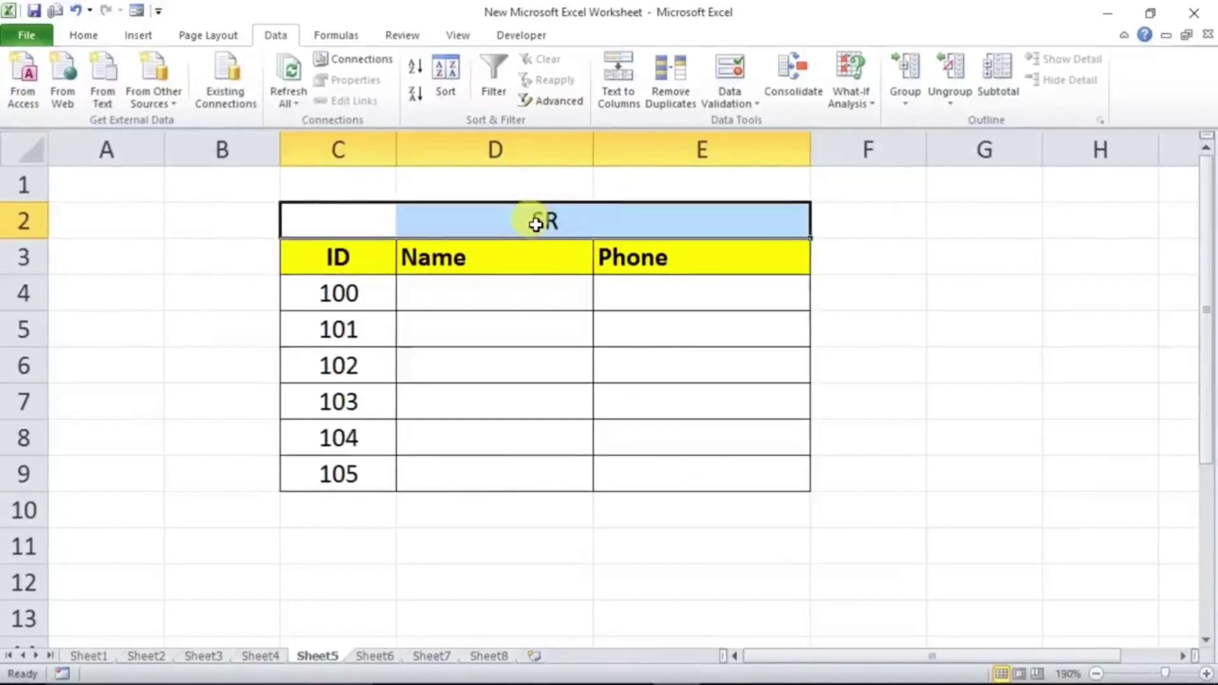
# Select cells C2, D2 and E2 one by one to check whether they are separate cells
pyautogui.click(357, 225)
pyautogui.click(476, 216)
pyautogui.click(659, 223)
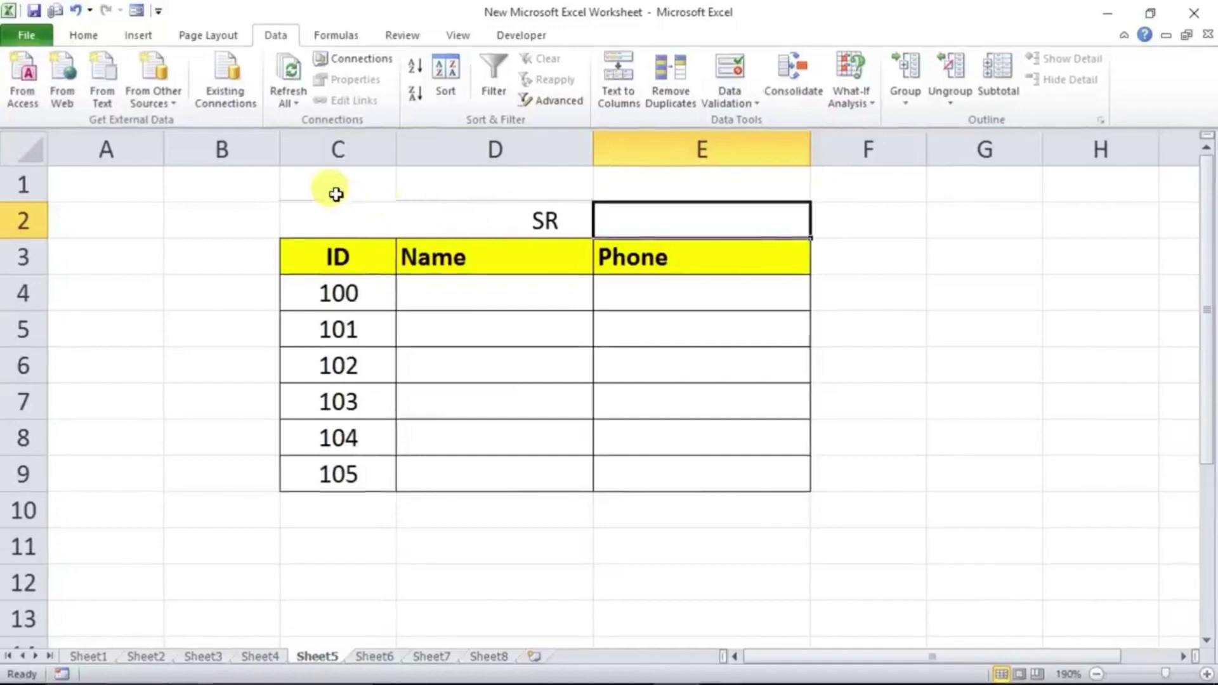
# Inspect the existing picture comments on the Name cells C3 and C4 and the neighbouring cells in column D
pyautogui.moveTo(336, 194); pyautogui.dragTo(334, 438)
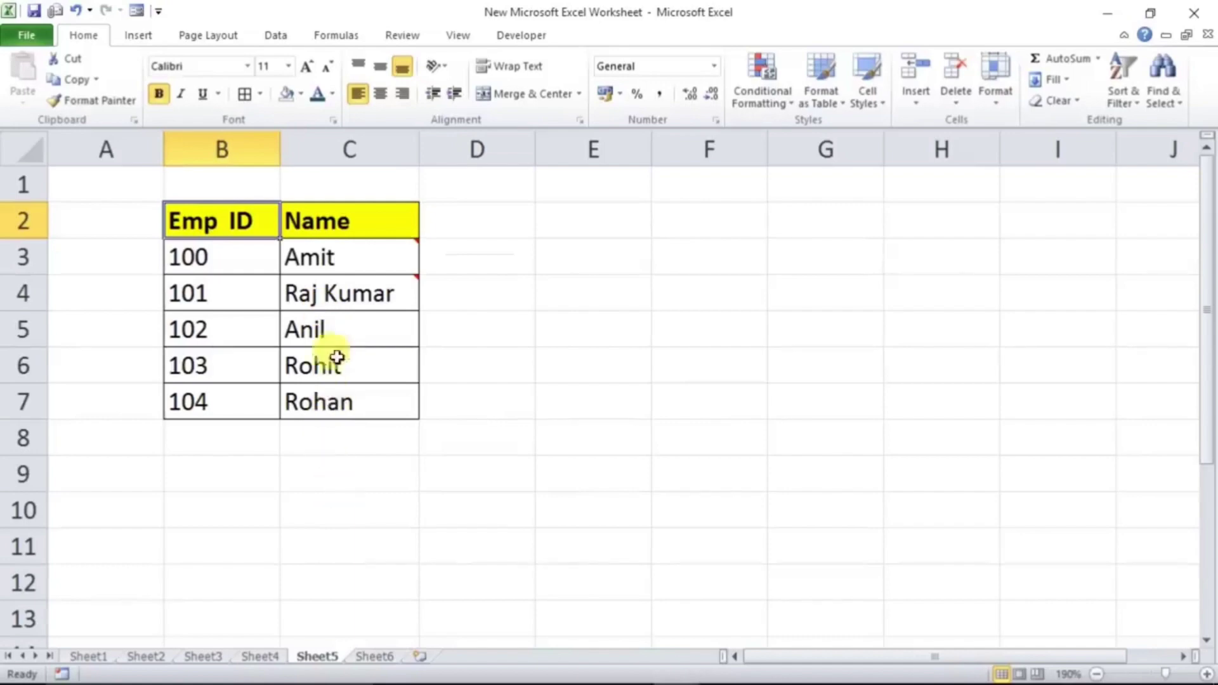
pyautogui.moveTo(357, 265)
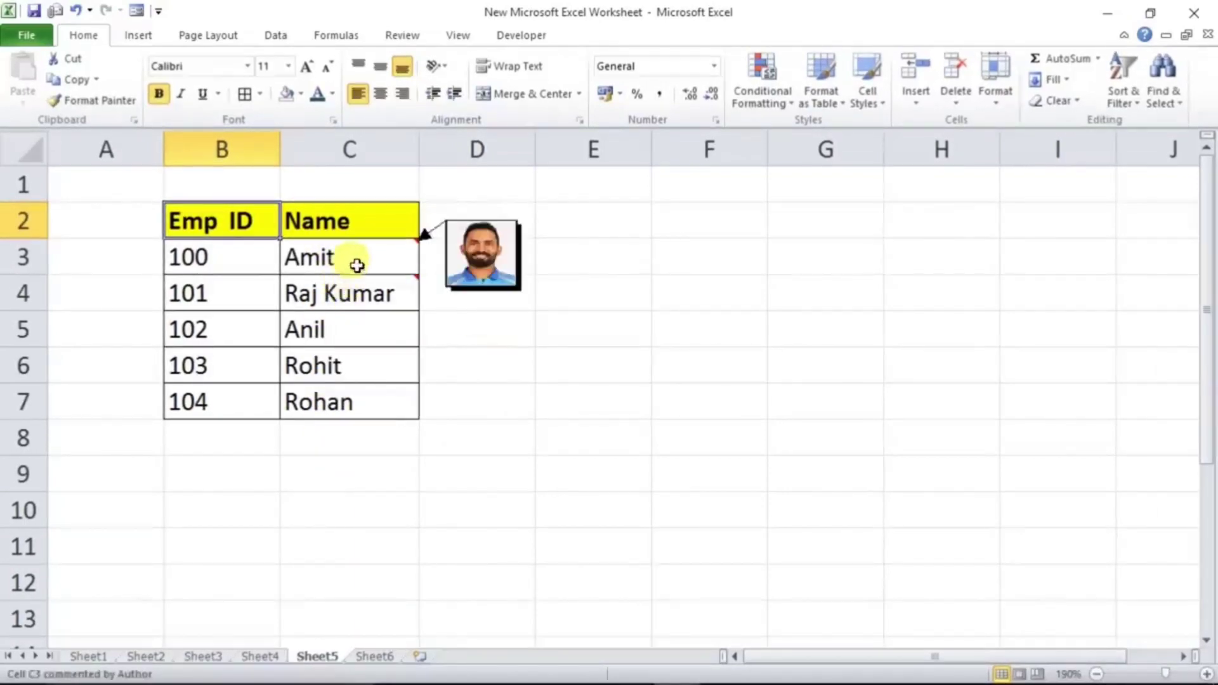
pyautogui.moveTo(357, 295)
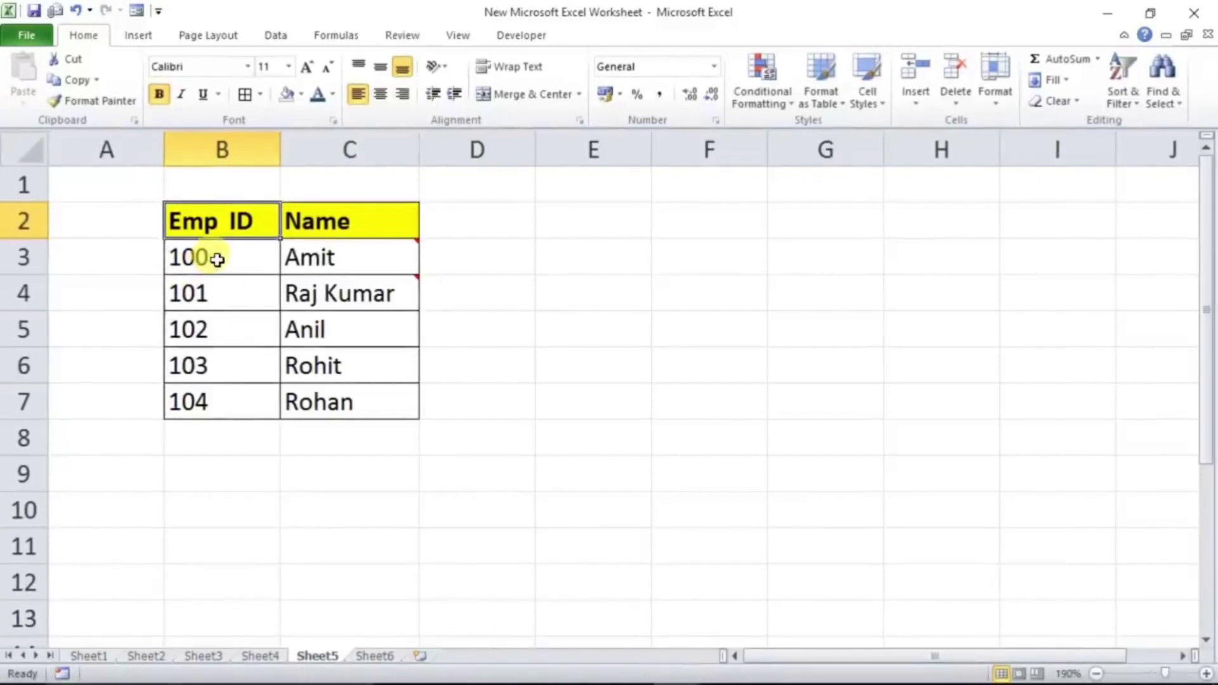
pyautogui.click(466, 260)
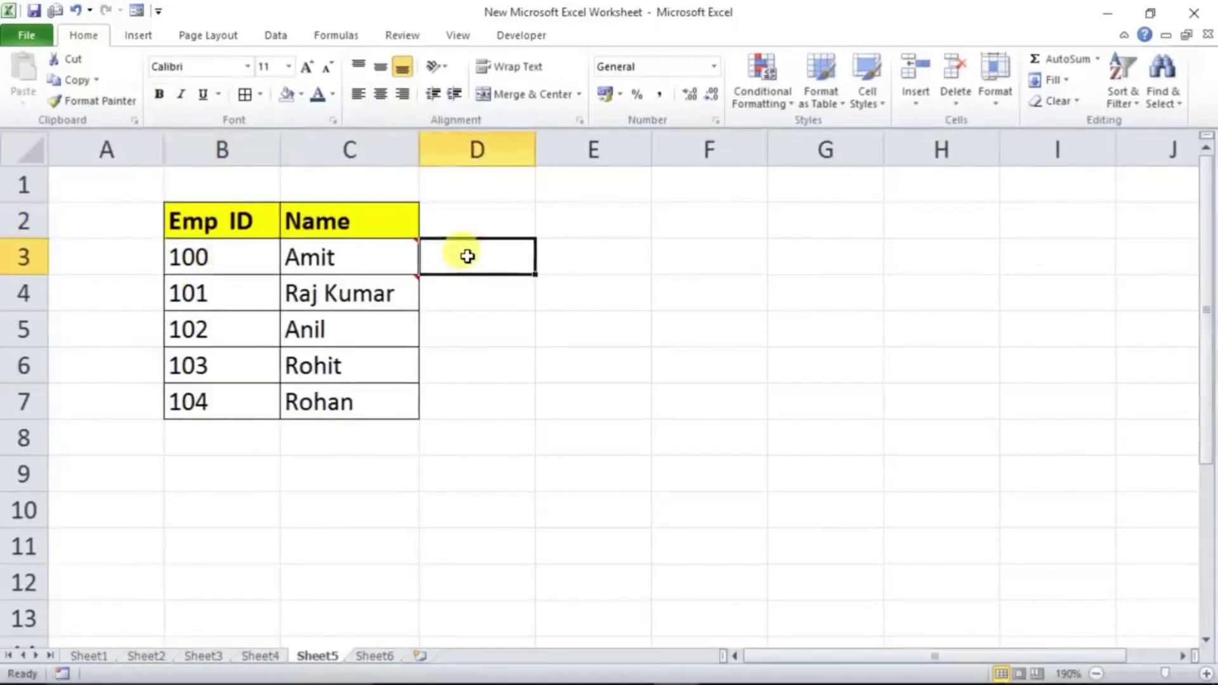
pyautogui.click(462, 290)
pyautogui.click(464, 342)
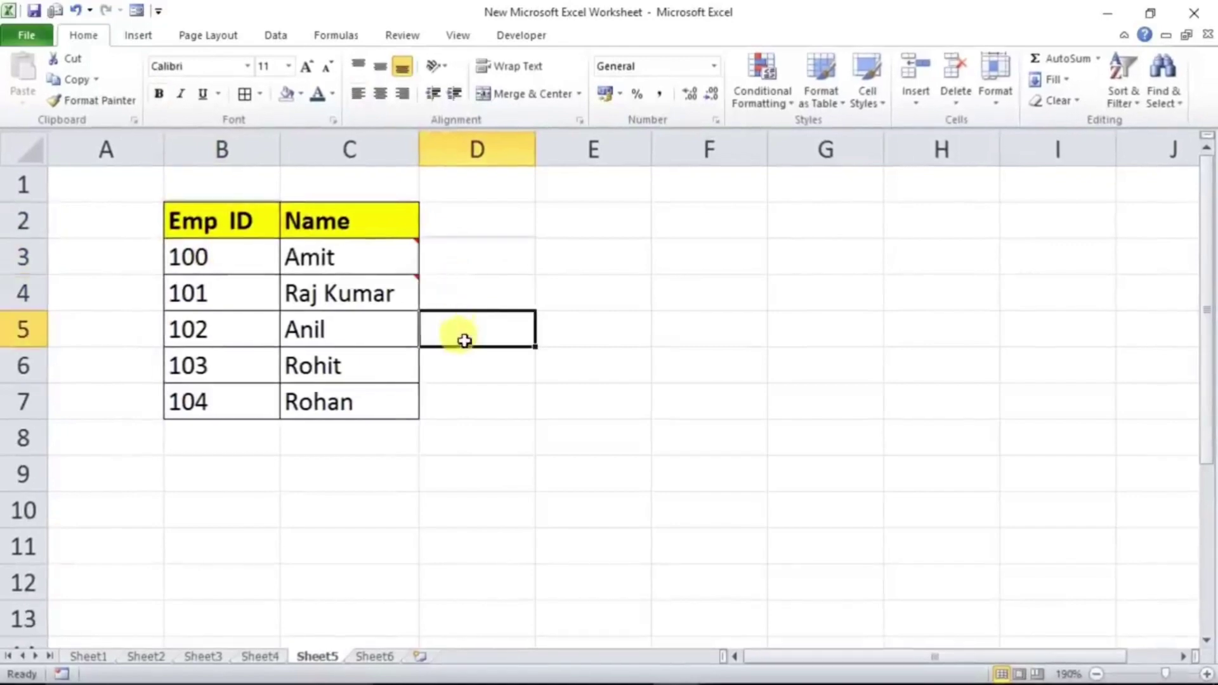
pyautogui.click(485, 301)
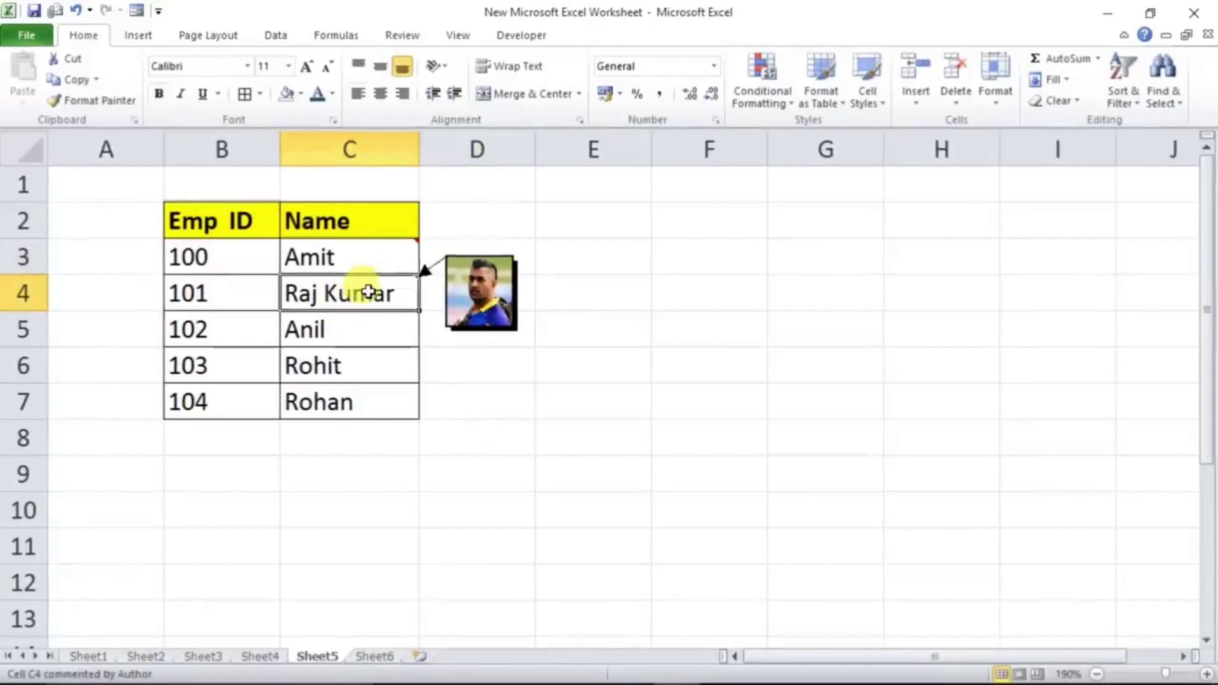
pyautogui.click(601, 427)
# Insert a new comment on Name cell C5 and delete its default author text
pyautogui.click(340, 330)
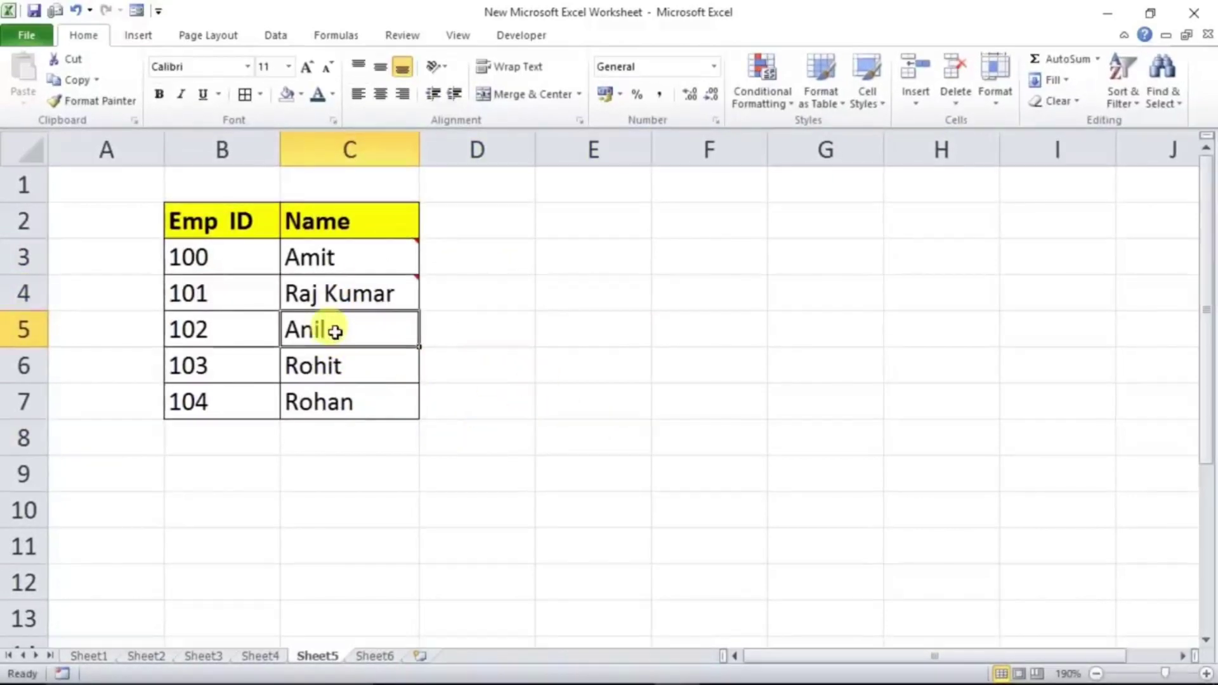
pyautogui.click(412, 36)
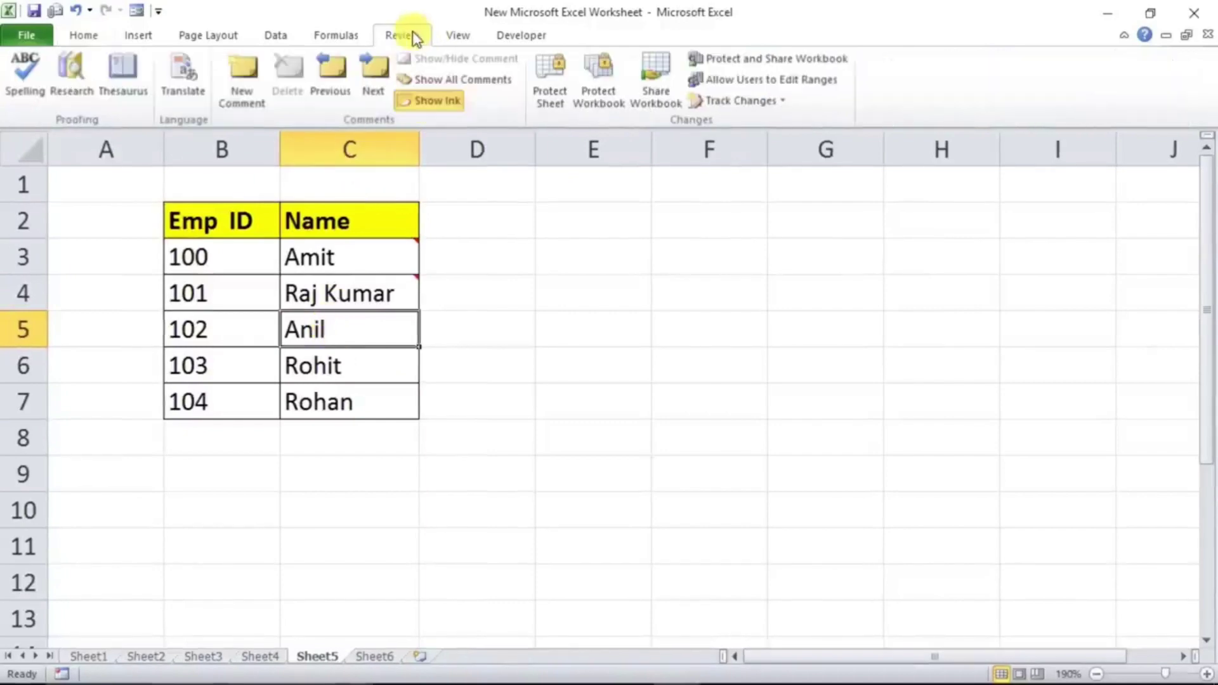
pyautogui.click(236, 83)
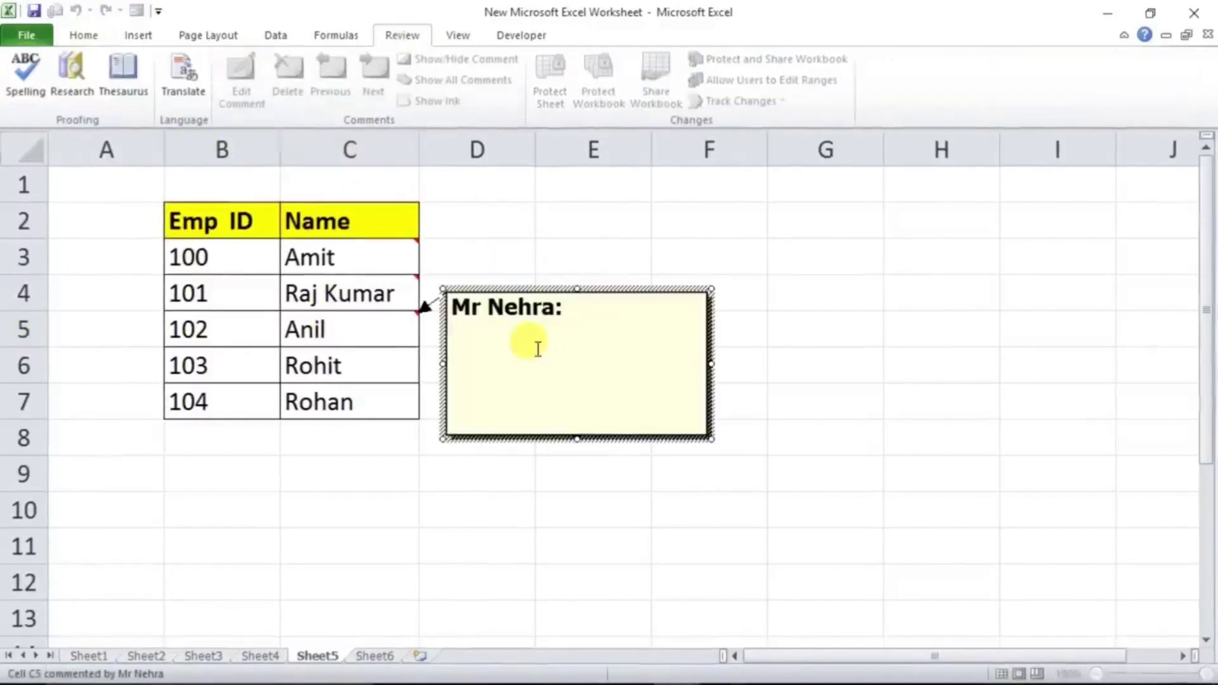
pyautogui.press('BackSpace')
pyautogui.press('BackSpace')
pyautogui.press('BackSpace')
pyautogui.press('BackSpace')
pyautogui.press('BackSpace')
pyautogui.press('BackSpace')
pyautogui.press('BackSpace')
pyautogui.press('BackSpace')
pyautogui.press('BackSpace')
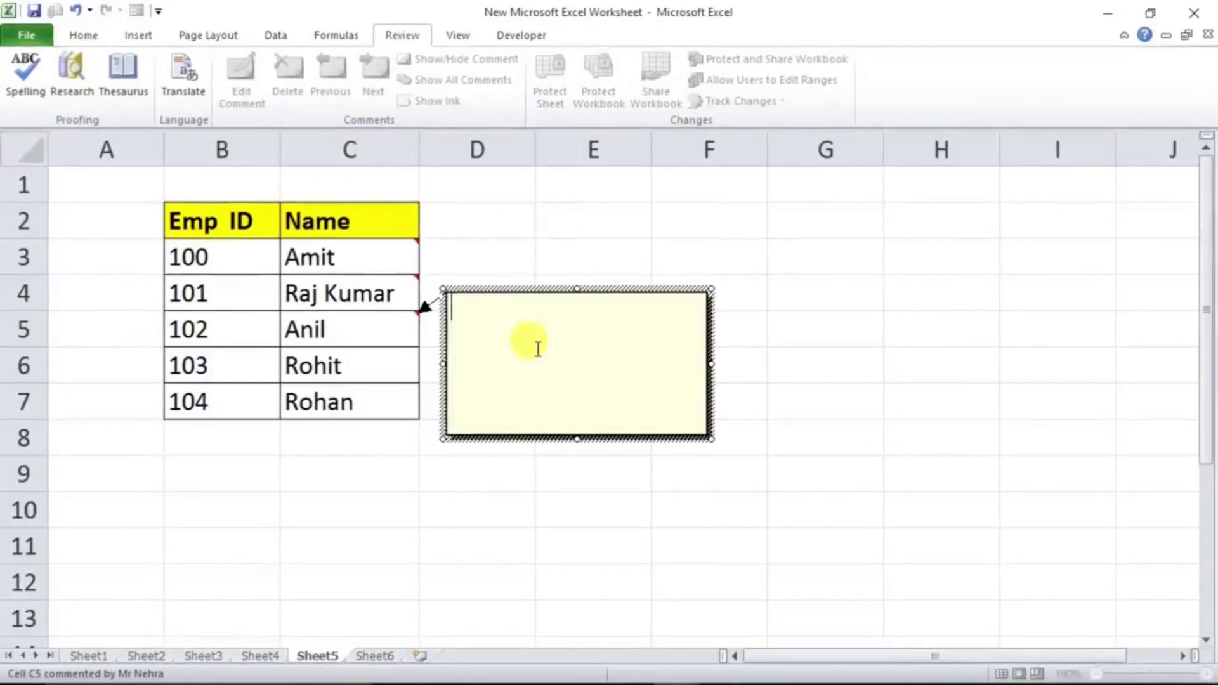
# Fill the background of the C5 comment with the picture "ms" from the Emp Photo folder using Fill Effects
pyautogui.click(474, 437)
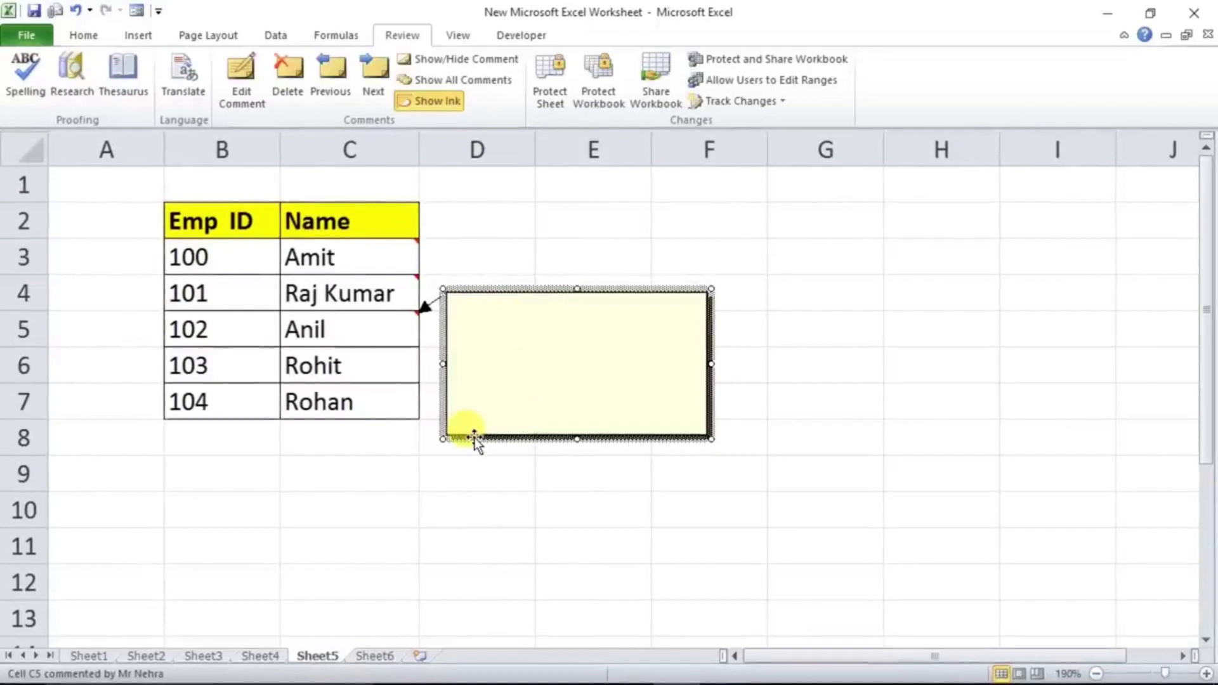
pyautogui.rightClick(474, 437)
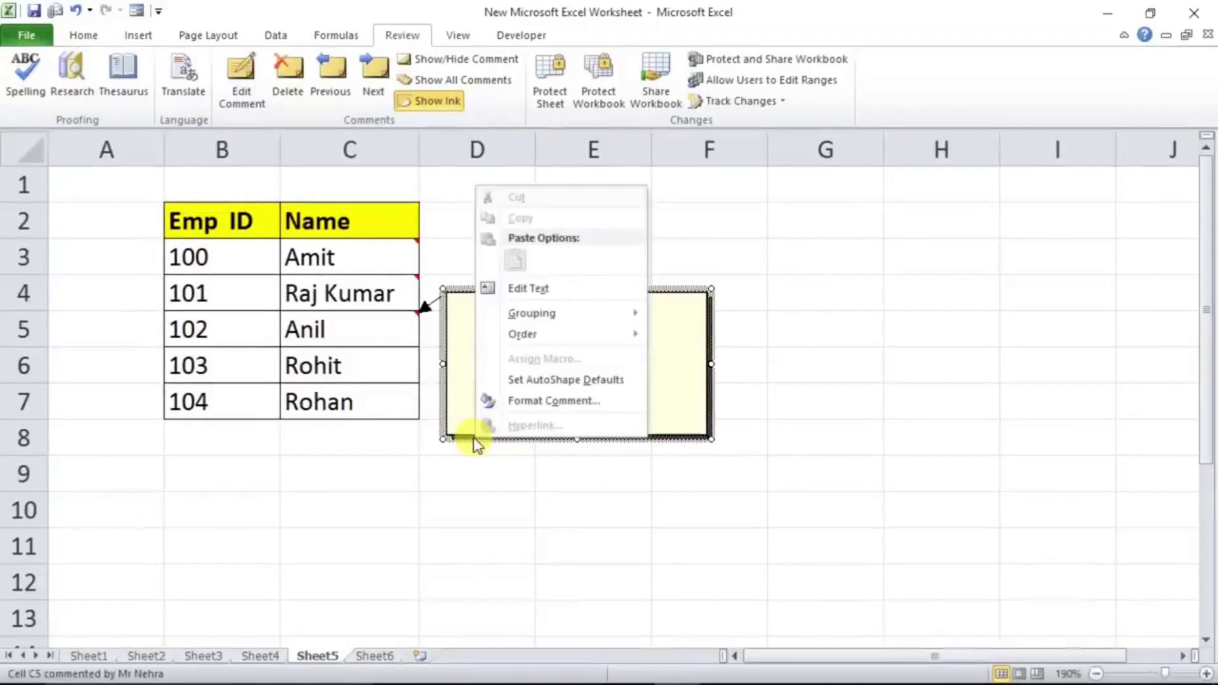
pyautogui.click(550, 402)
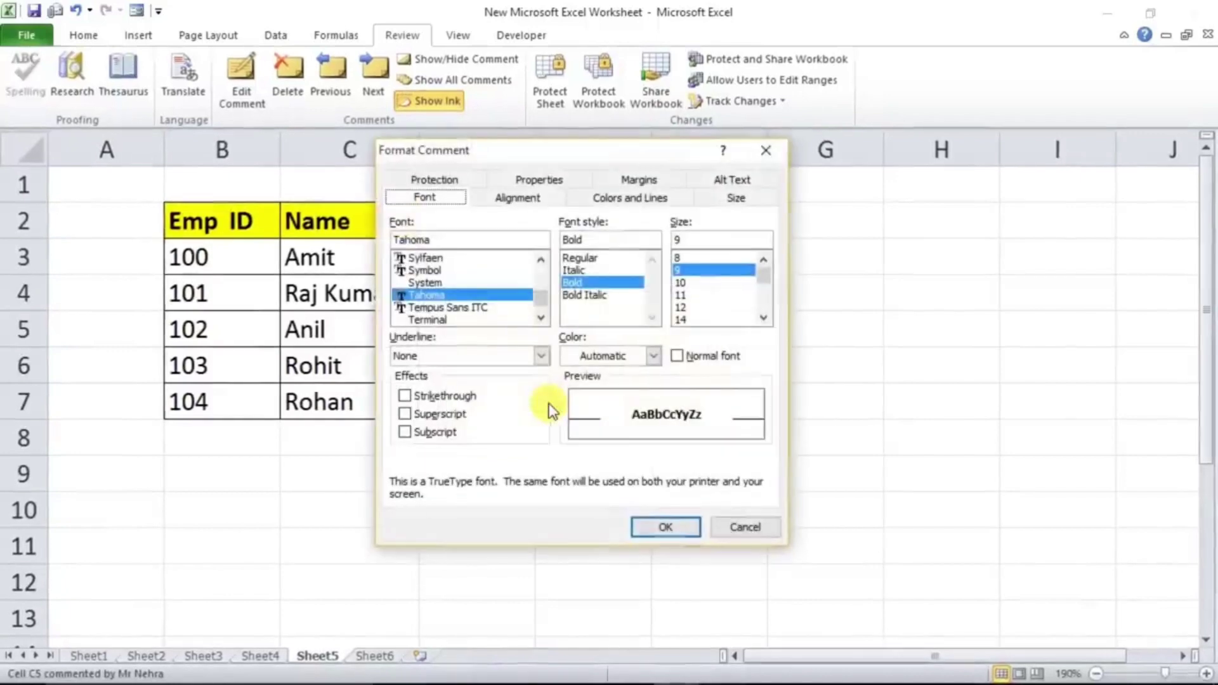
pyautogui.click(630, 199)
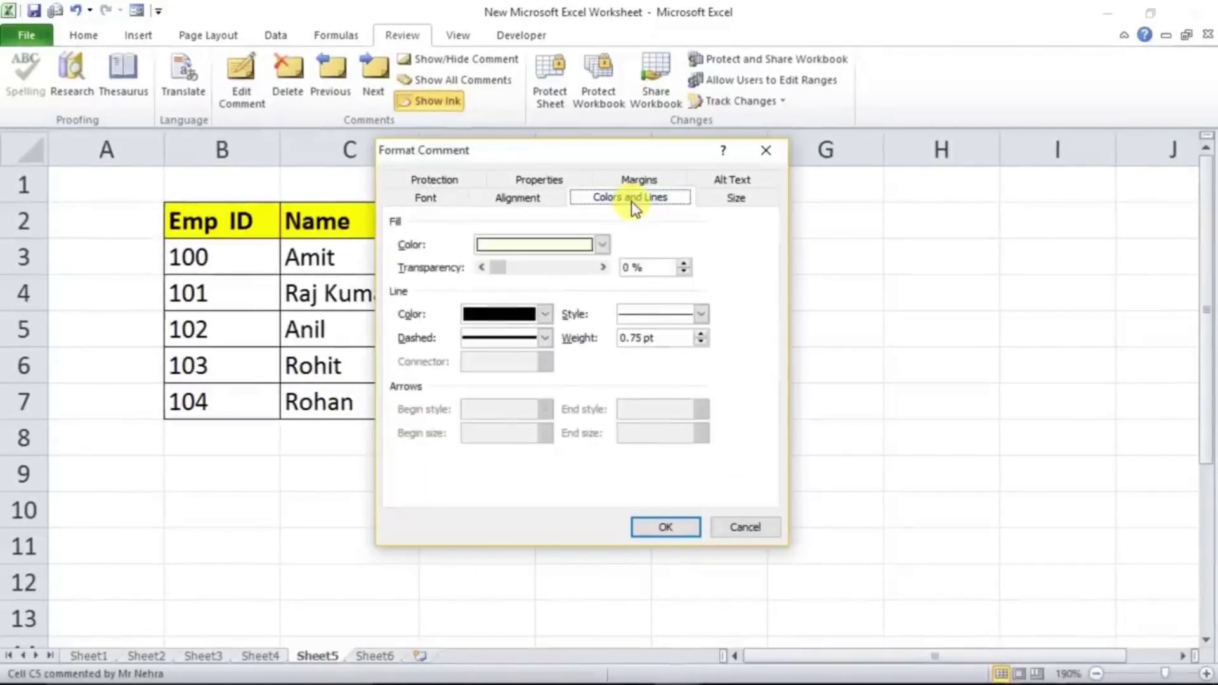
pyautogui.click(599, 243)
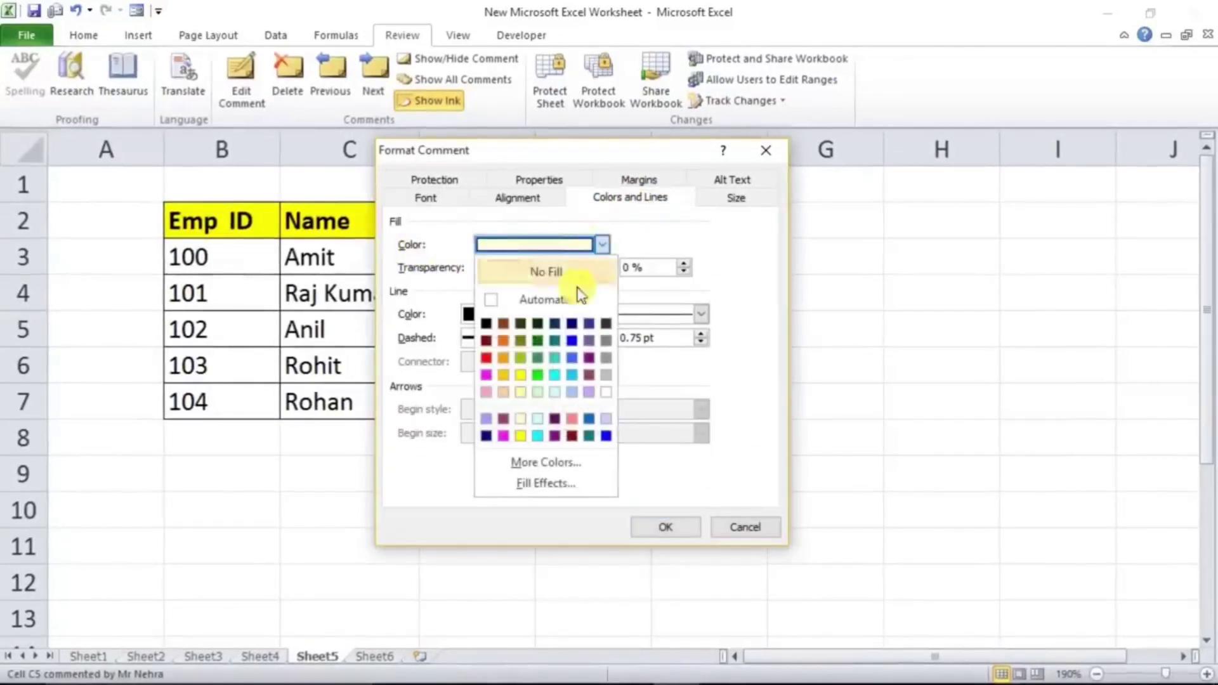
pyautogui.click(525, 485)
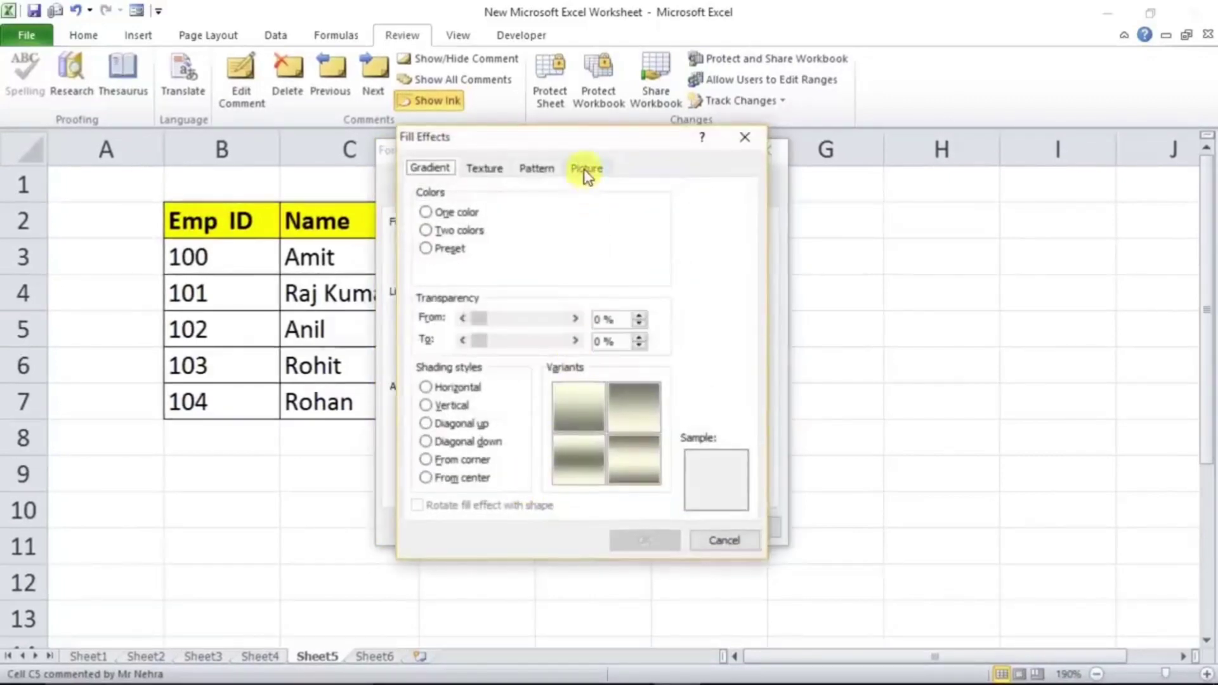
pyautogui.click(584, 169)
pyautogui.click(621, 396)
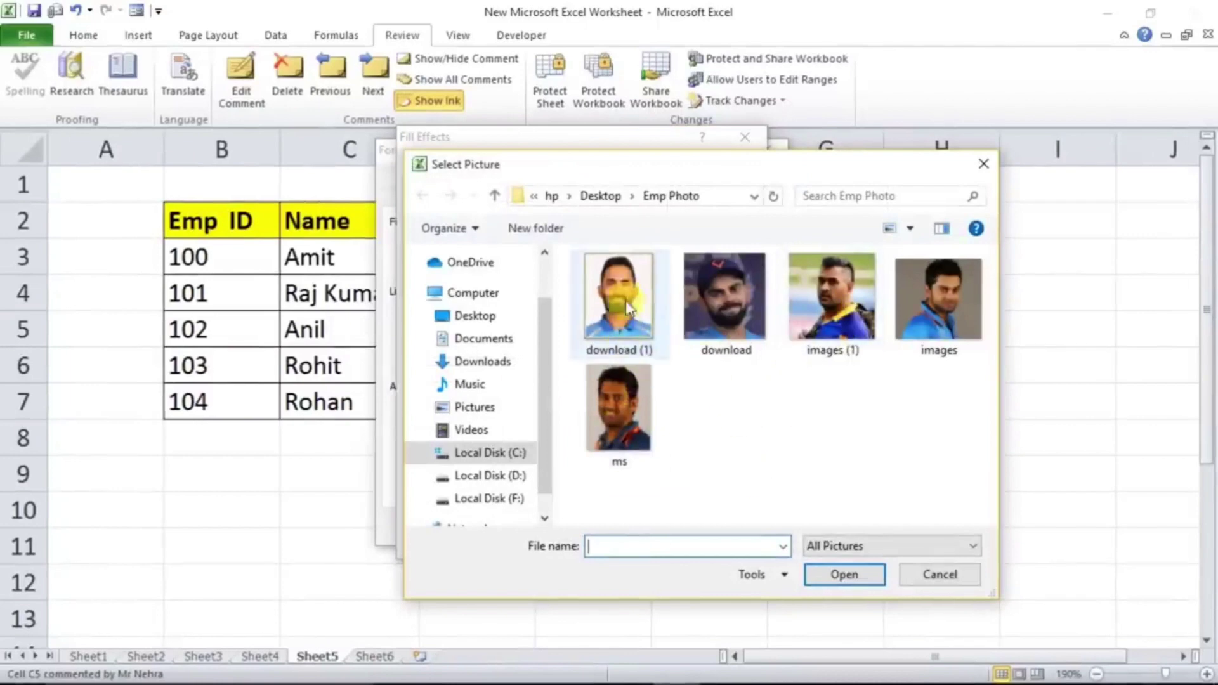
pyautogui.click(609, 401)
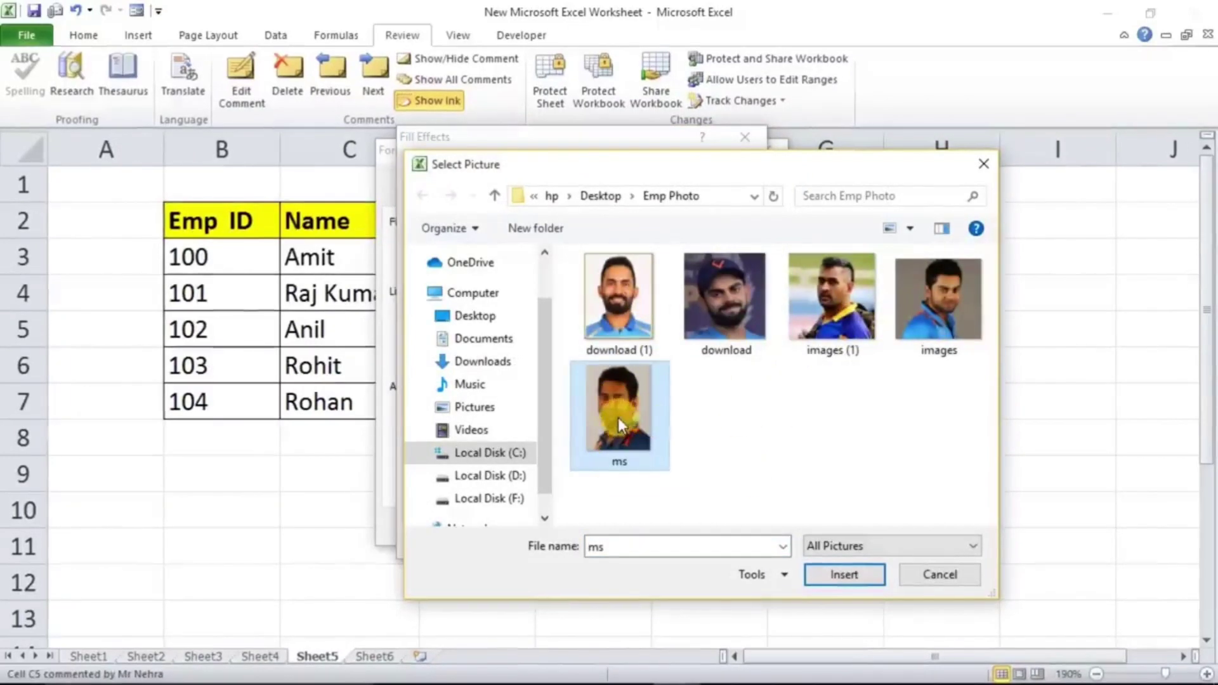
pyautogui.click(832, 575)
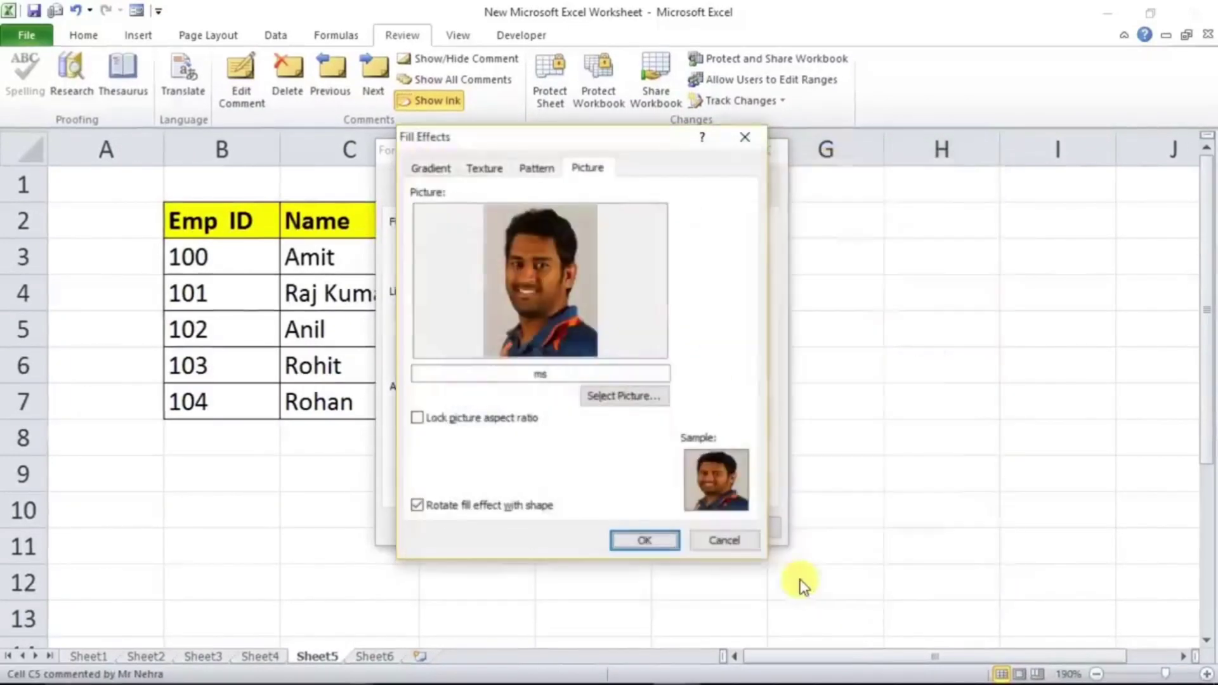
pyautogui.click(636, 542)
pyautogui.click(666, 528)
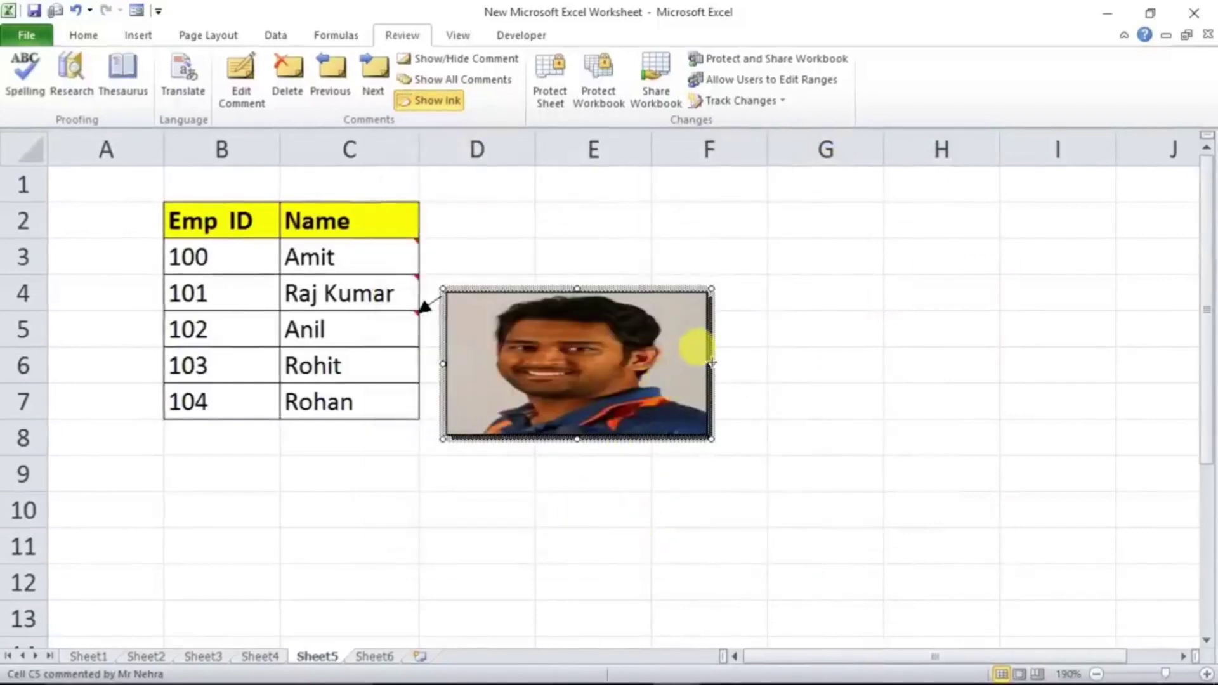
# Shrink the C5 picture comment in width and height to a small thumbnail within column D, and deselect it
pyautogui.moveTo(516, 344); pyautogui.dragTo(515, 347)
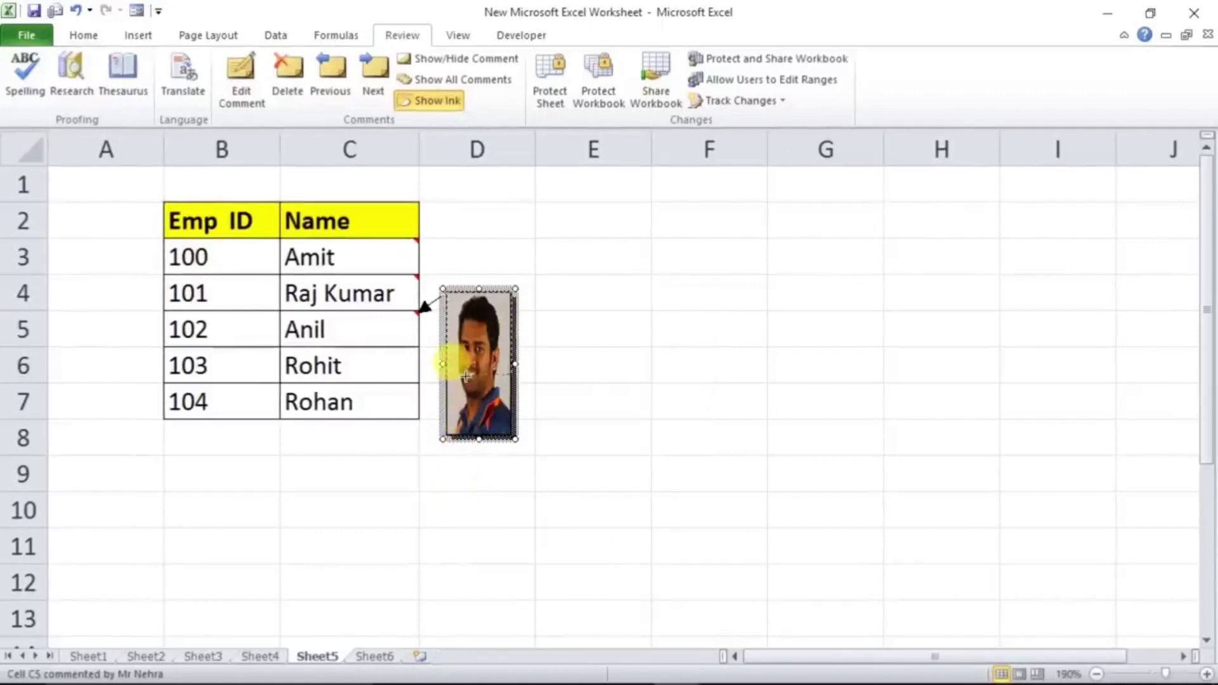
pyautogui.moveTo(466, 363); pyautogui.dragTo(469, 364)
pyautogui.click(702, 396)
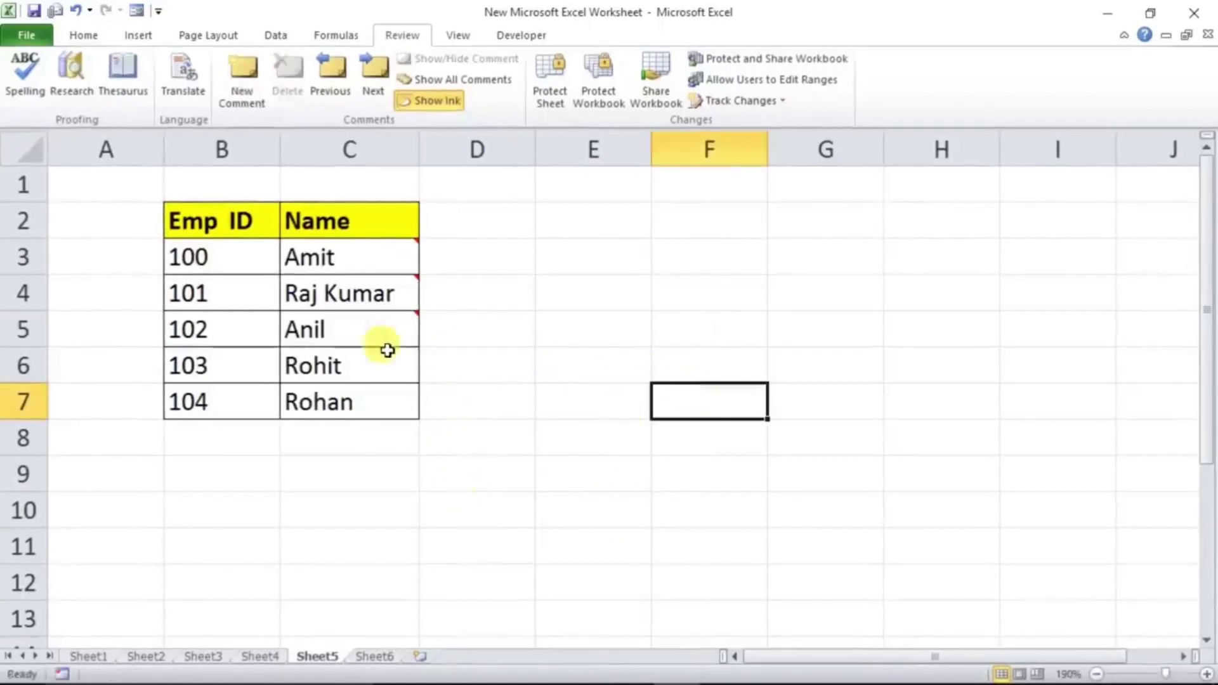
# Check the picture comments on the Name cells, showing all comments at once and hiding them again
pyautogui.moveTo(356, 289)
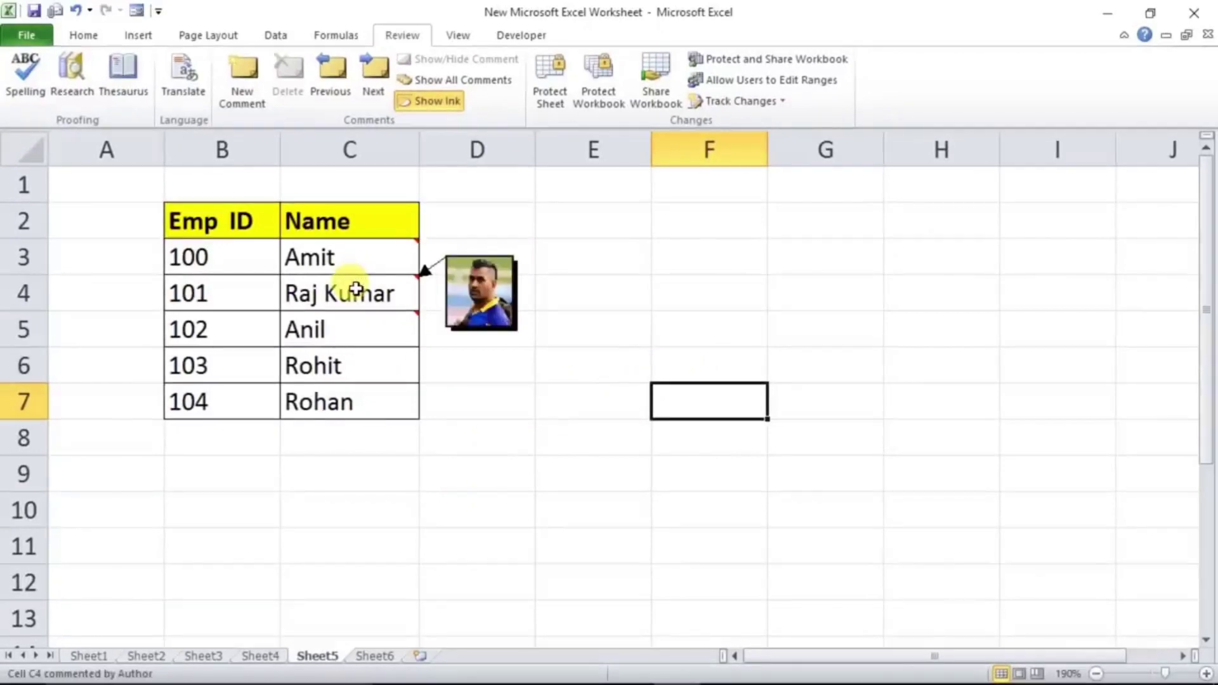
pyautogui.moveTo(357, 323)
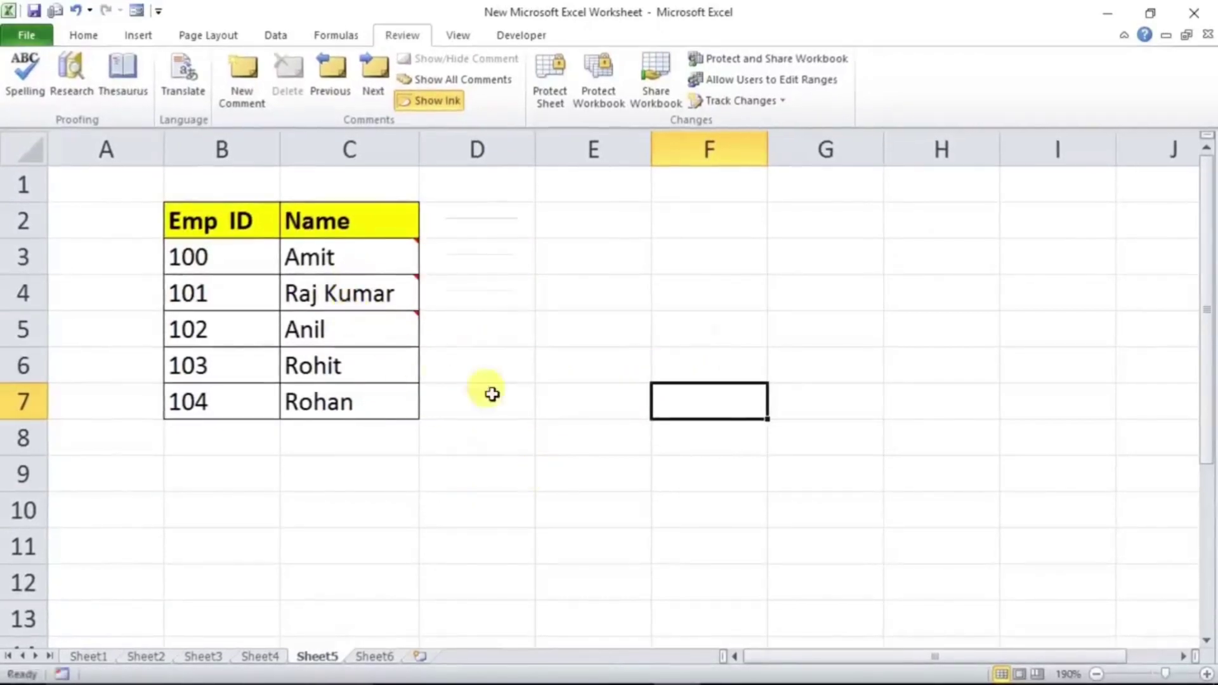
pyautogui.click(350, 321)
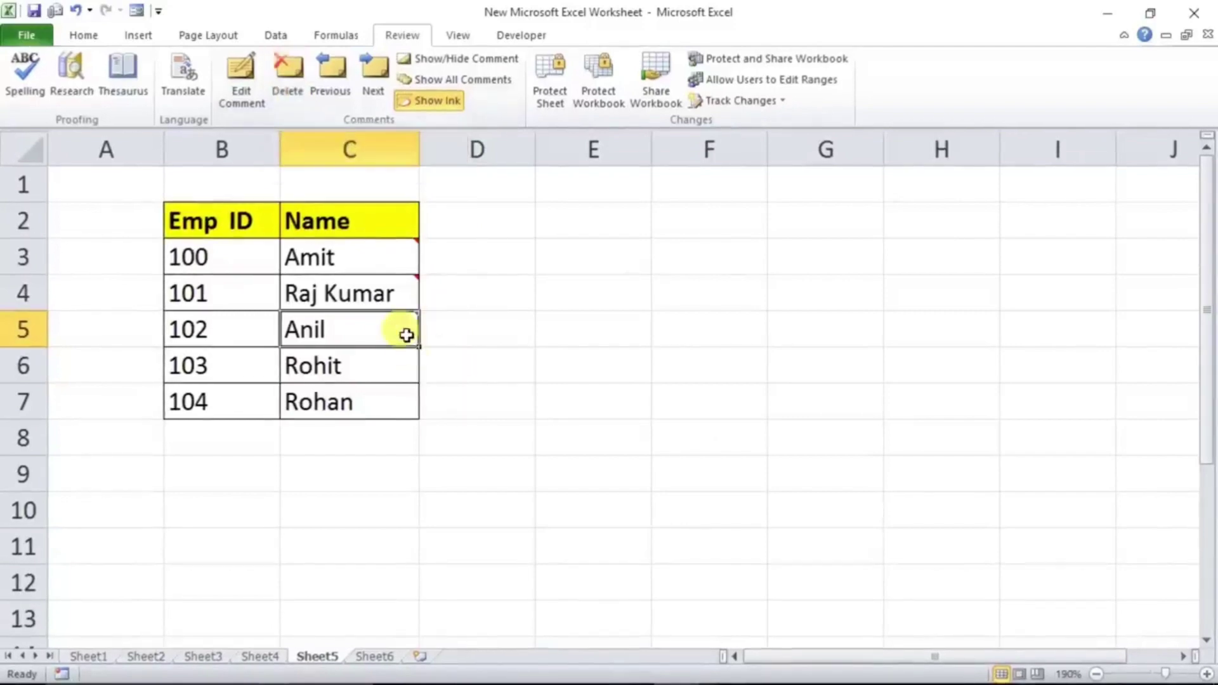
pyautogui.moveTo(405, 332)
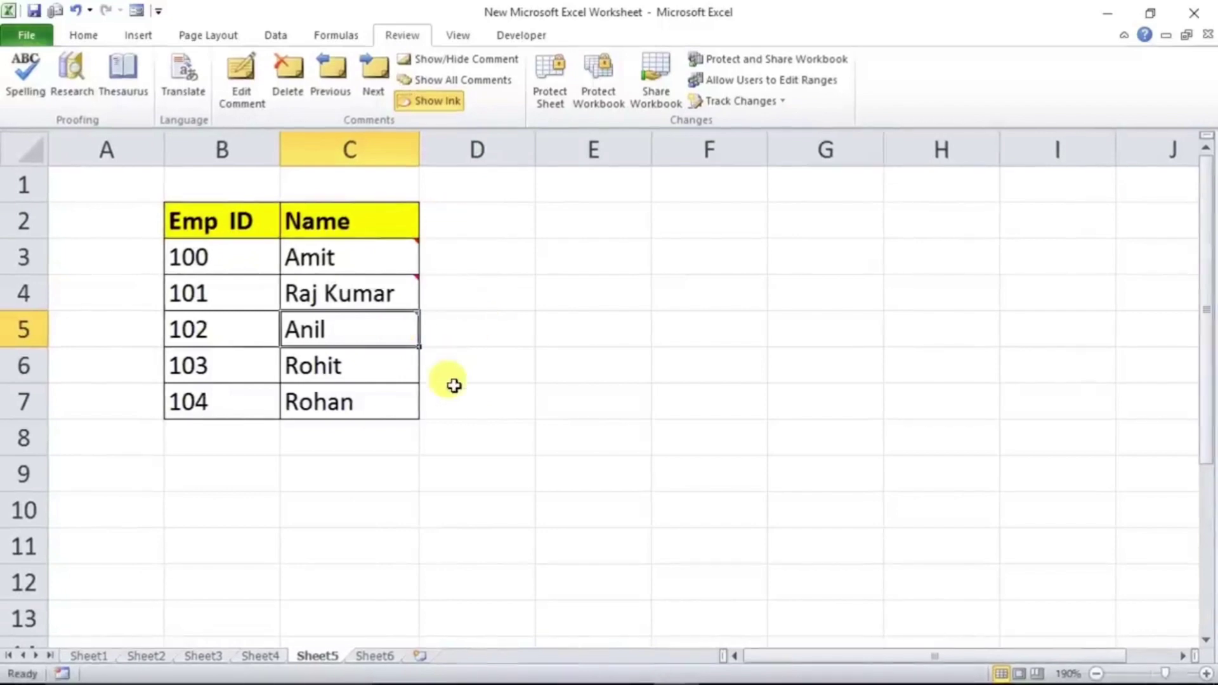
pyautogui.click(459, 77)
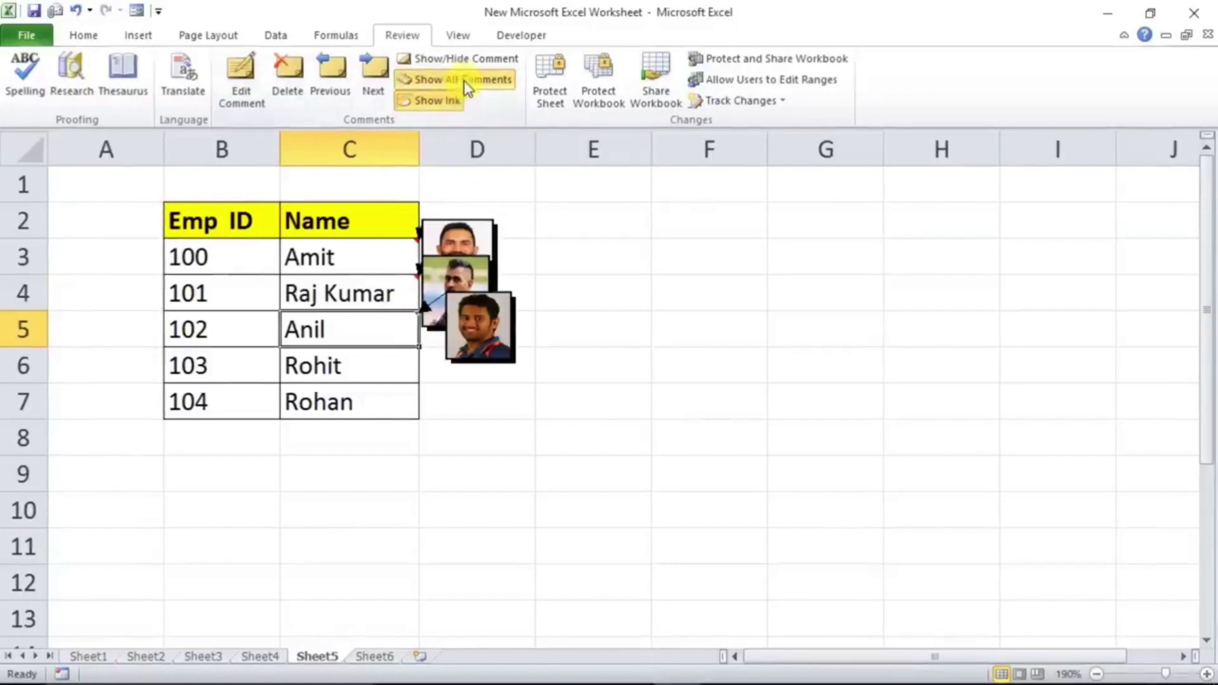
pyautogui.click(463, 80)
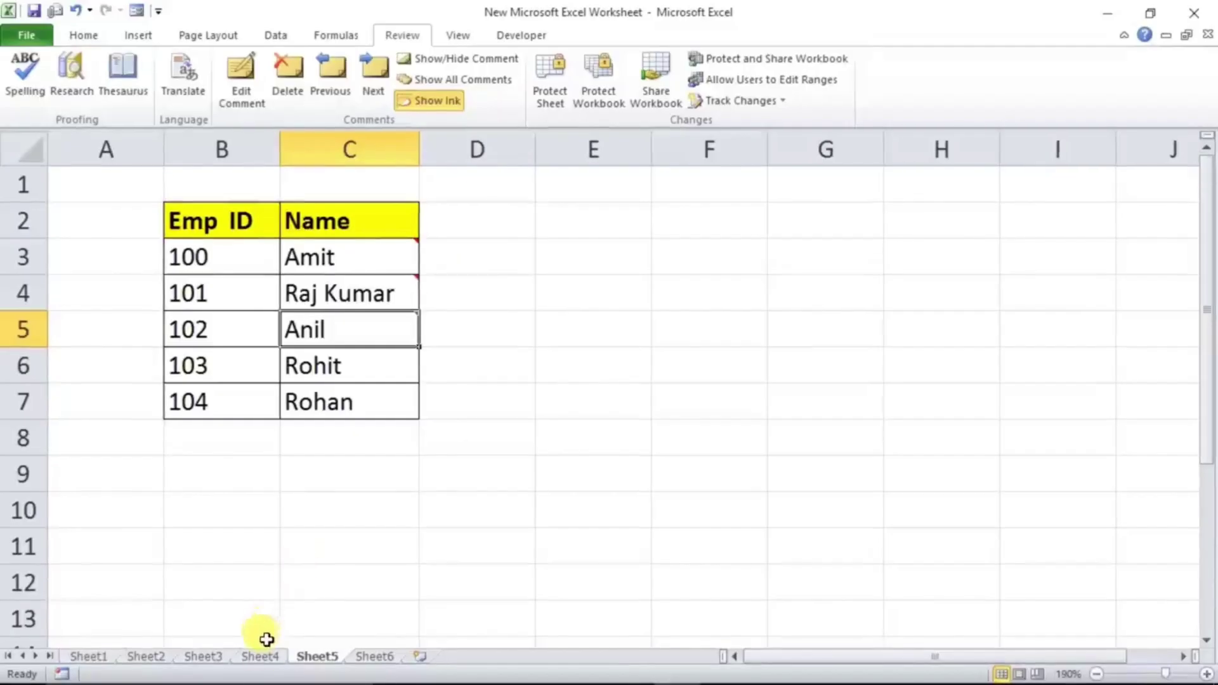
# Switch to Sheet4 and highlight the employee records B4:F4 and B6:F6 in turn
pyautogui.click(259, 658)
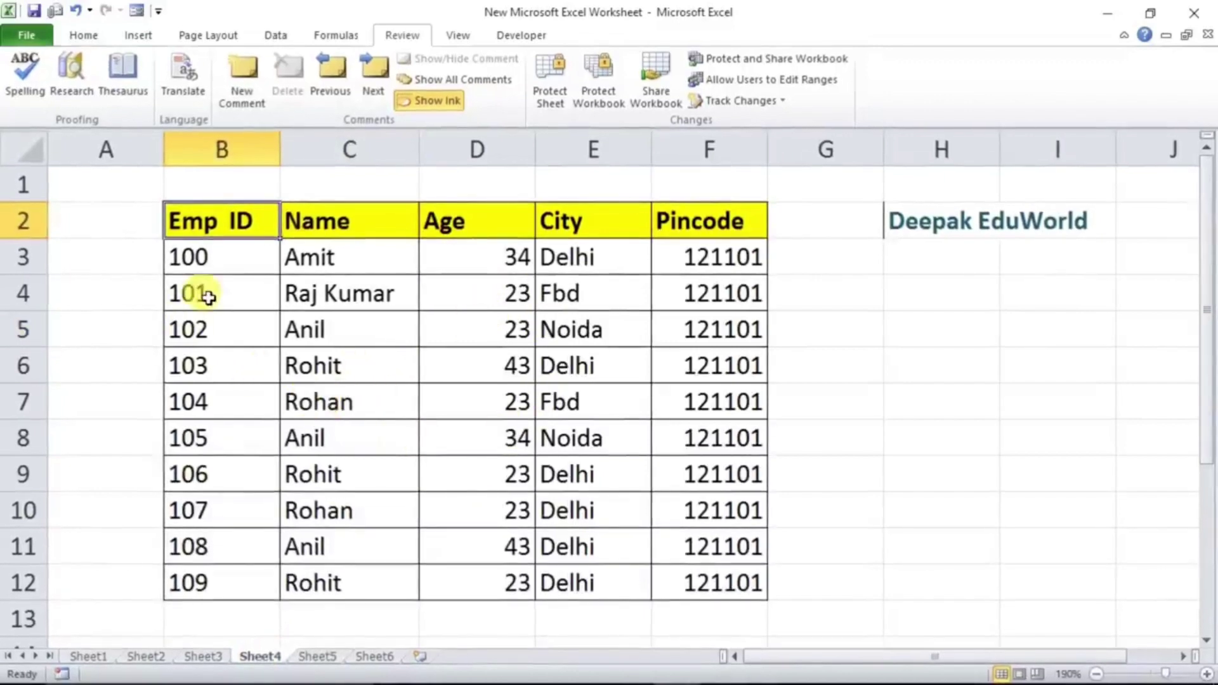
pyautogui.moveTo(208, 296); pyautogui.dragTo(659, 293)
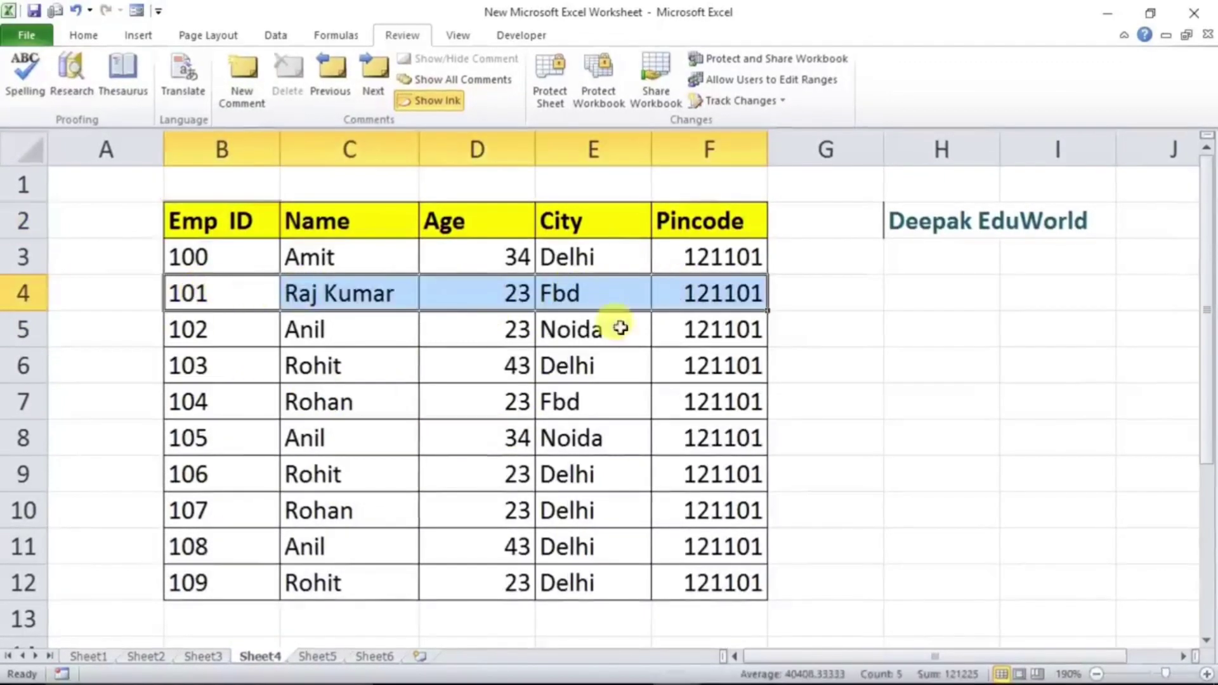
pyautogui.moveTo(231, 365); pyautogui.dragTo(681, 367)
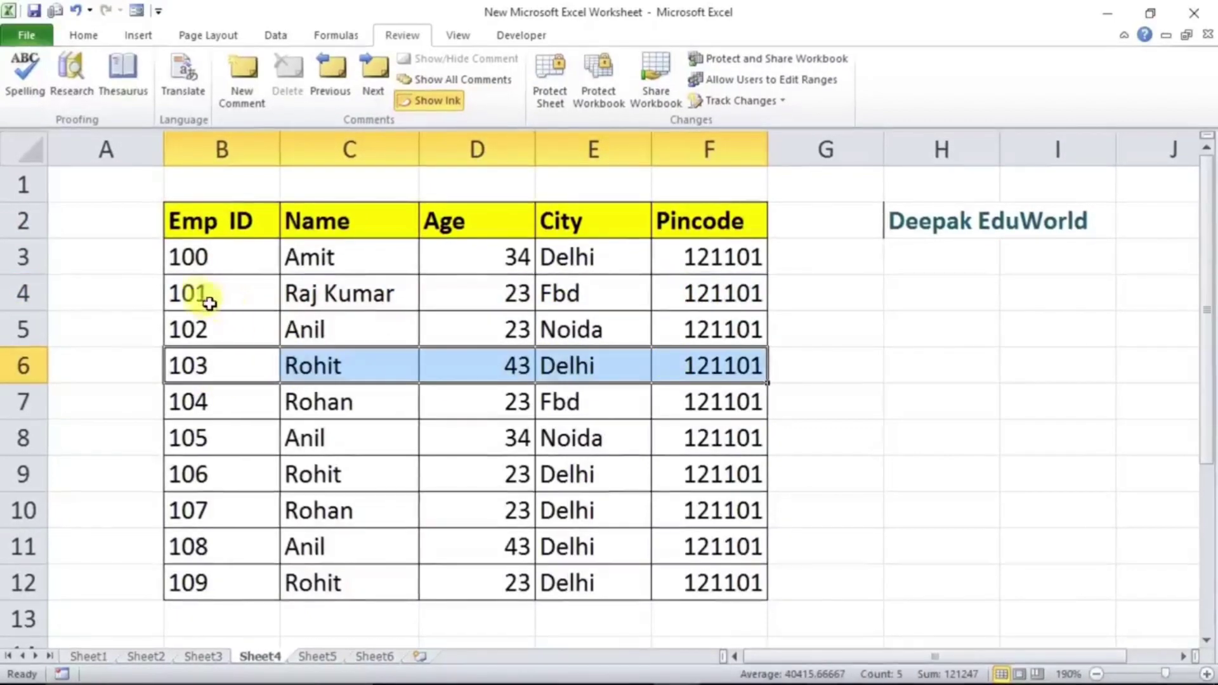
pyautogui.moveTo(188, 293); pyautogui.dragTo(690, 307)
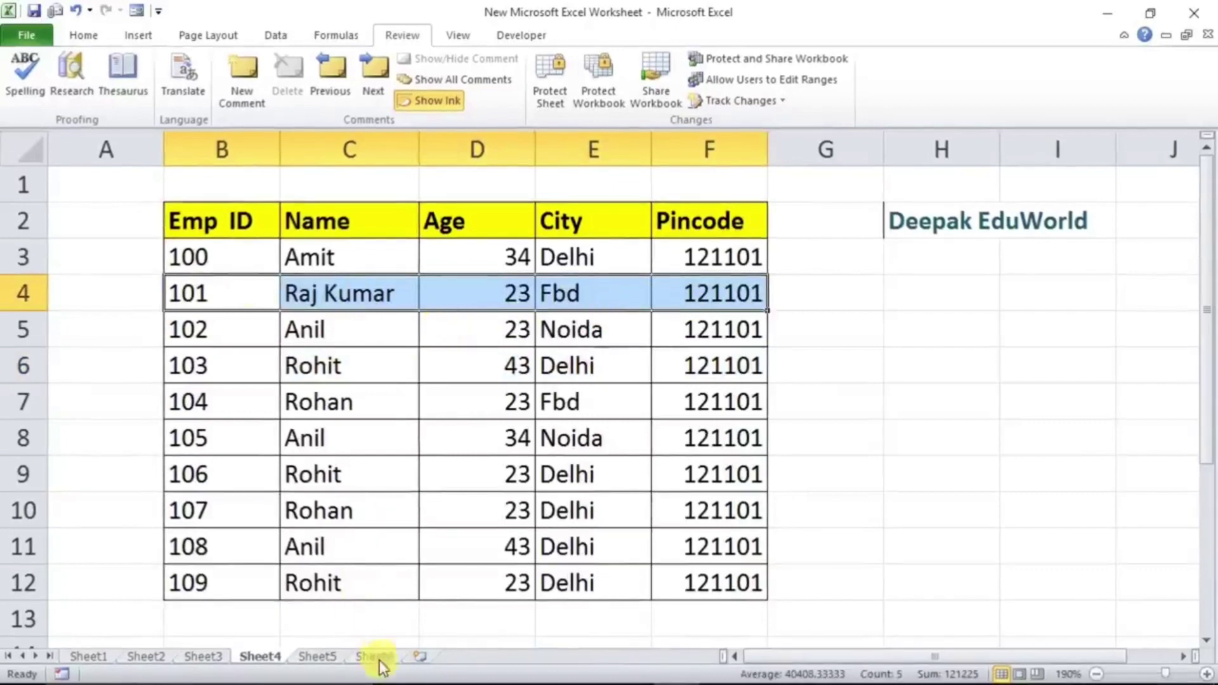
# Add a new blank worksheet to the workbook and select the employee record B6:F6 on Sheet4
pyautogui.click(413, 655)
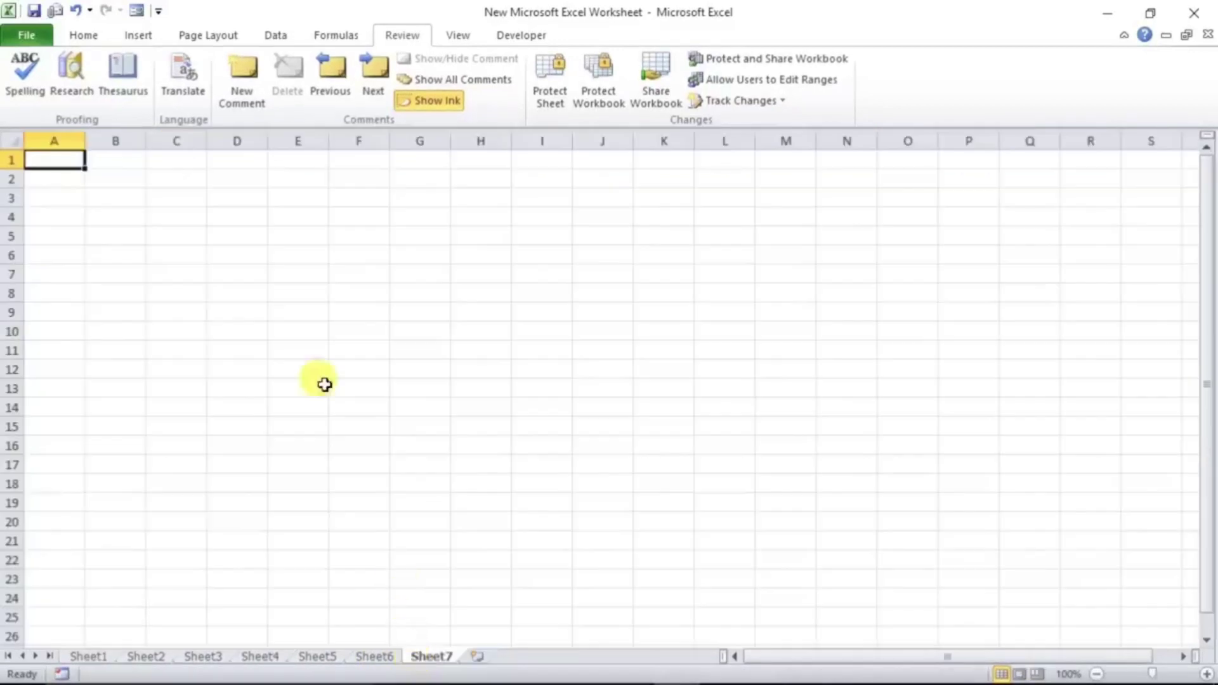
pyautogui.click(260, 656)
pyautogui.moveTo(214, 362); pyautogui.dragTo(694, 360)
pyautogui.click(436, 660)
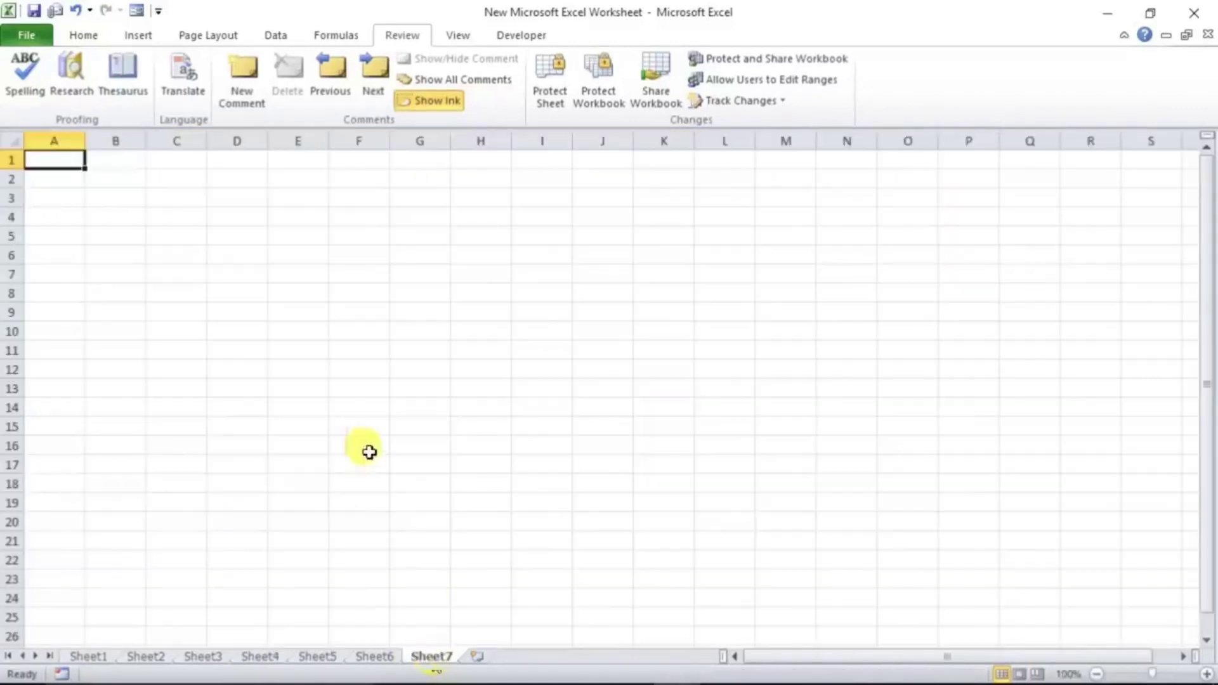
pyautogui.click(246, 657)
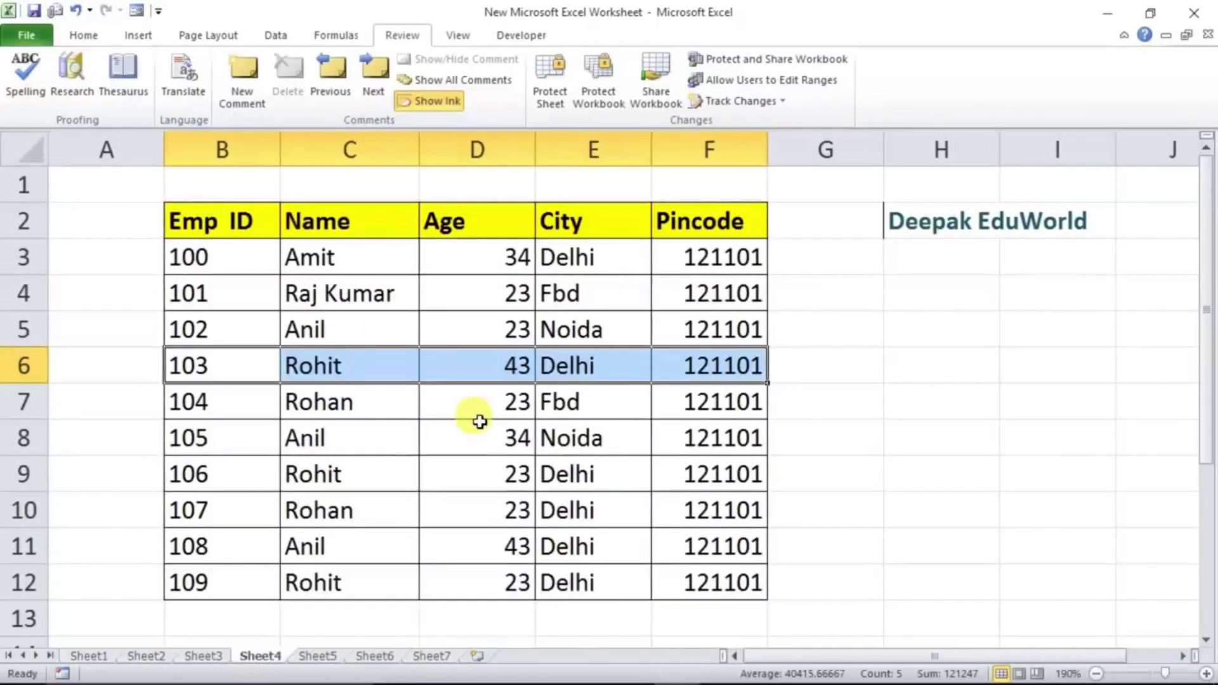
# Clear the record selection on Sheet4 and open the Office Clipboard pane for collecting copied items
pyautogui.click(84, 36)
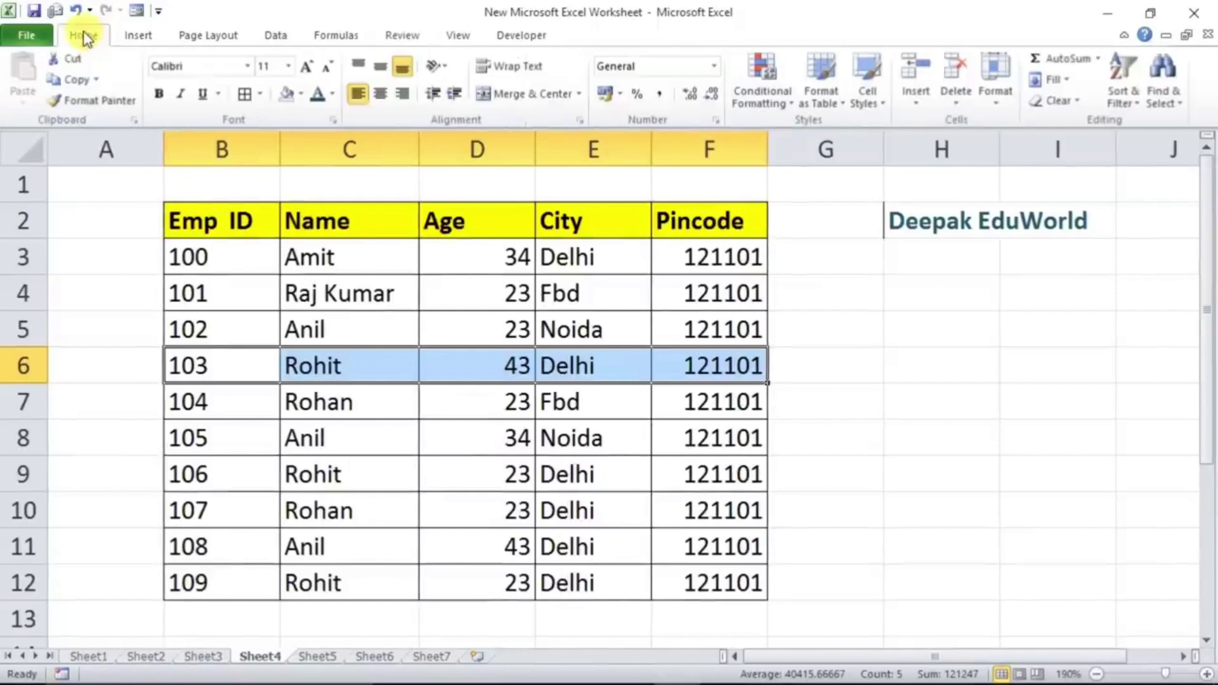
pyautogui.click(482, 403)
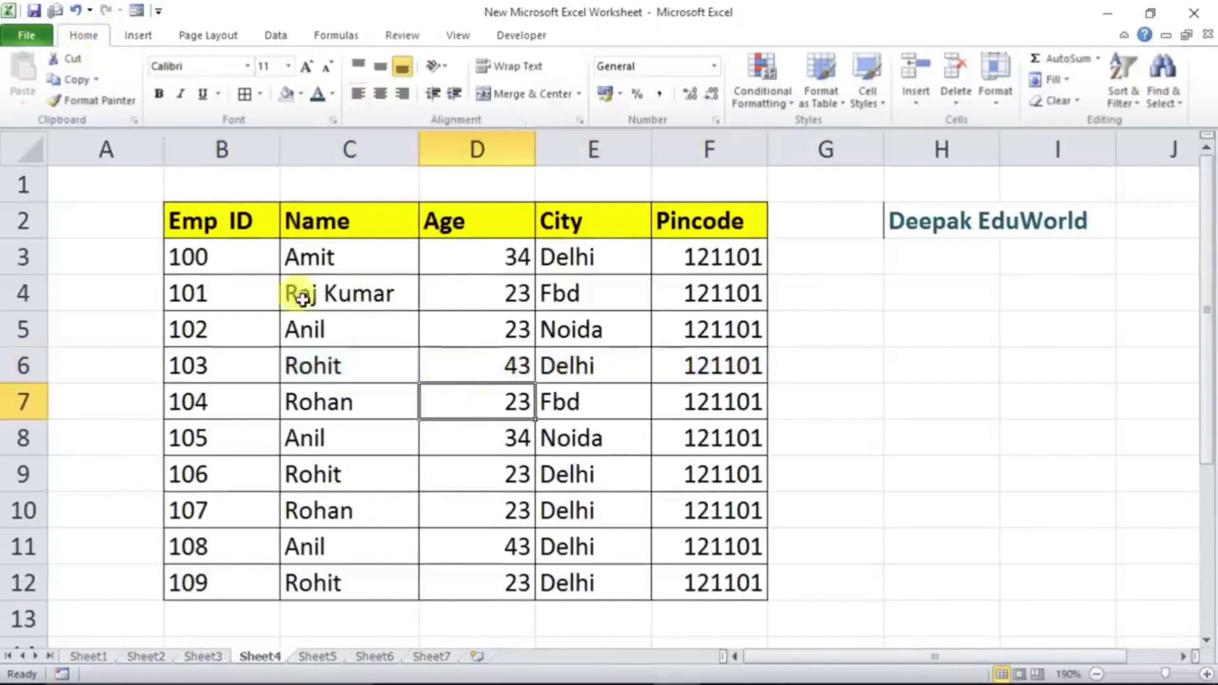
pyautogui.click(135, 118)
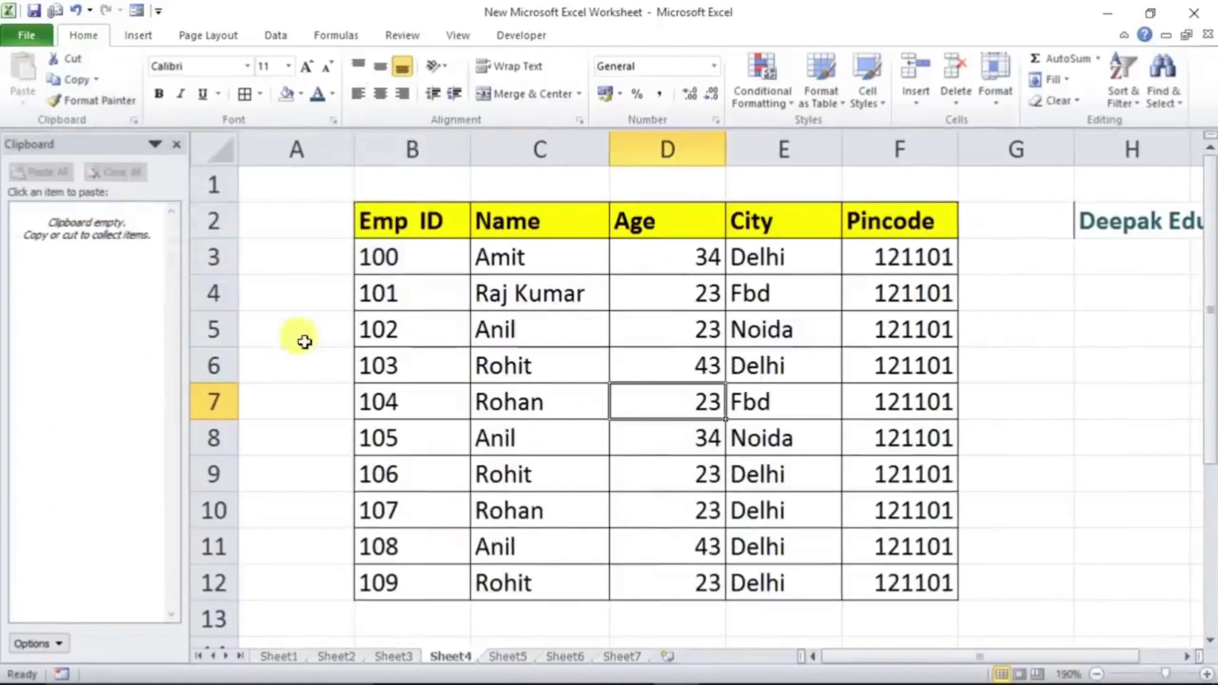
# Copy the employee records B4:F4, B6:F6, B8:F8 and B12:F12 one after another to the Office Clipboard
pyautogui.moveTo(435, 296); pyautogui.dragTo(910, 303)
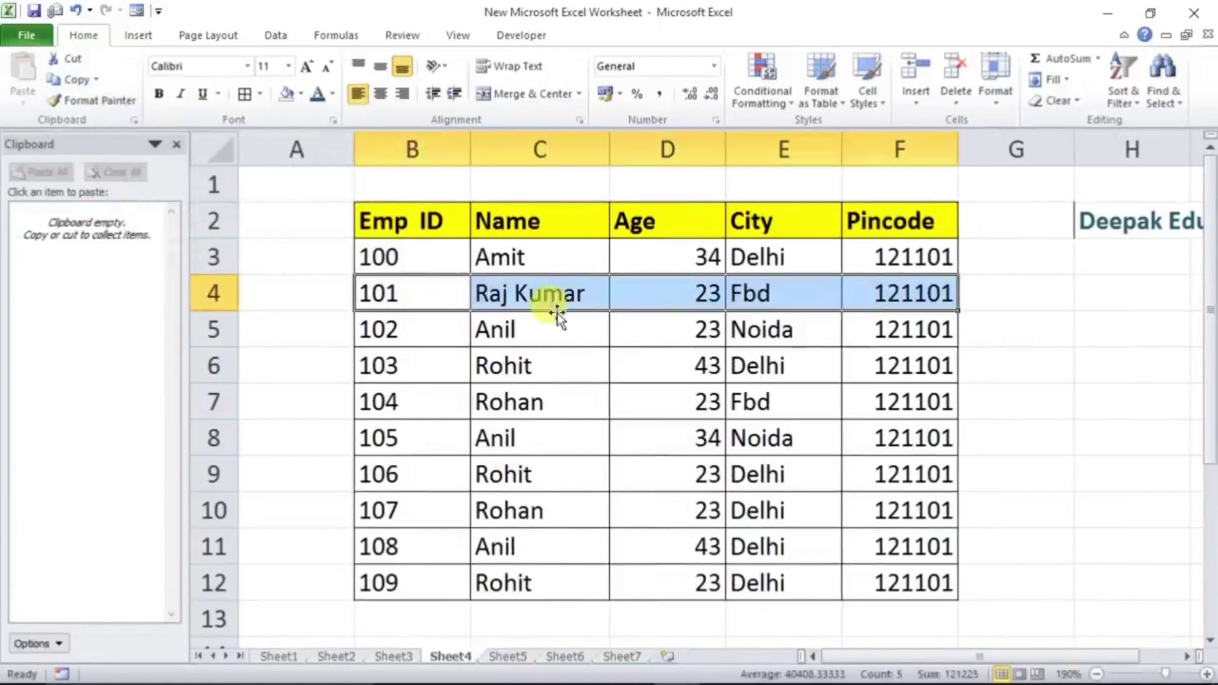
pyautogui.hotkey('ctrl', 'c')
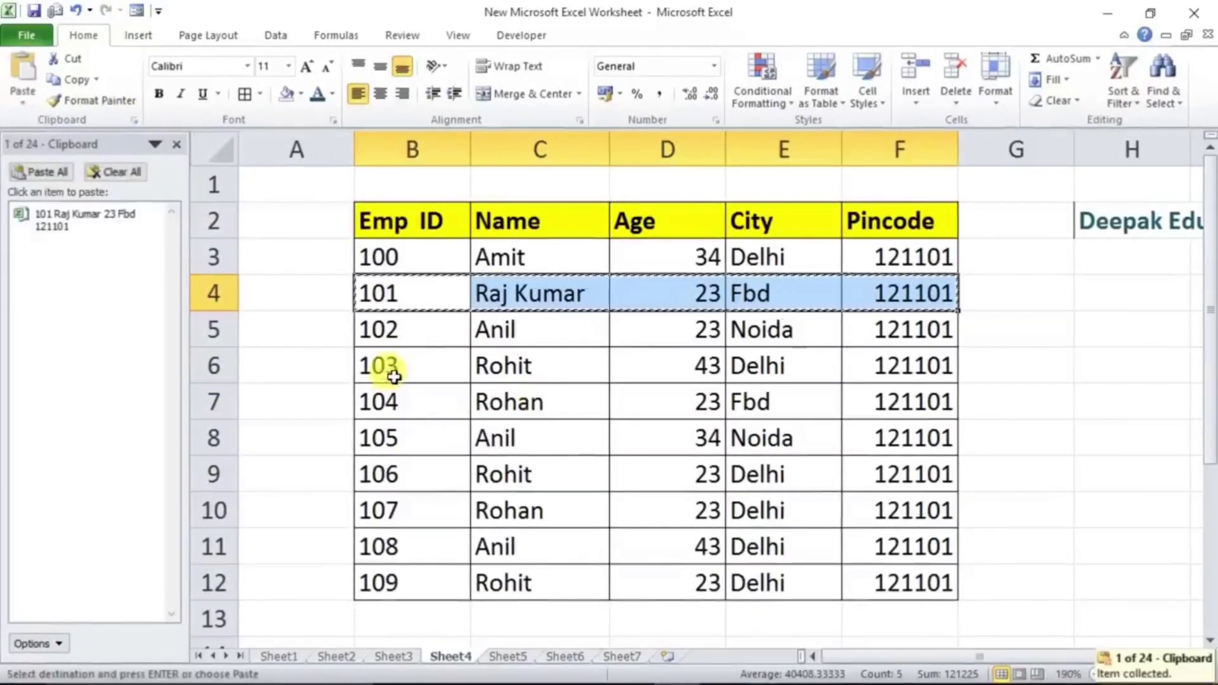
pyautogui.moveTo(394, 377); pyautogui.dragTo(850, 359)
pyautogui.hotkey('ctrl', 'c')
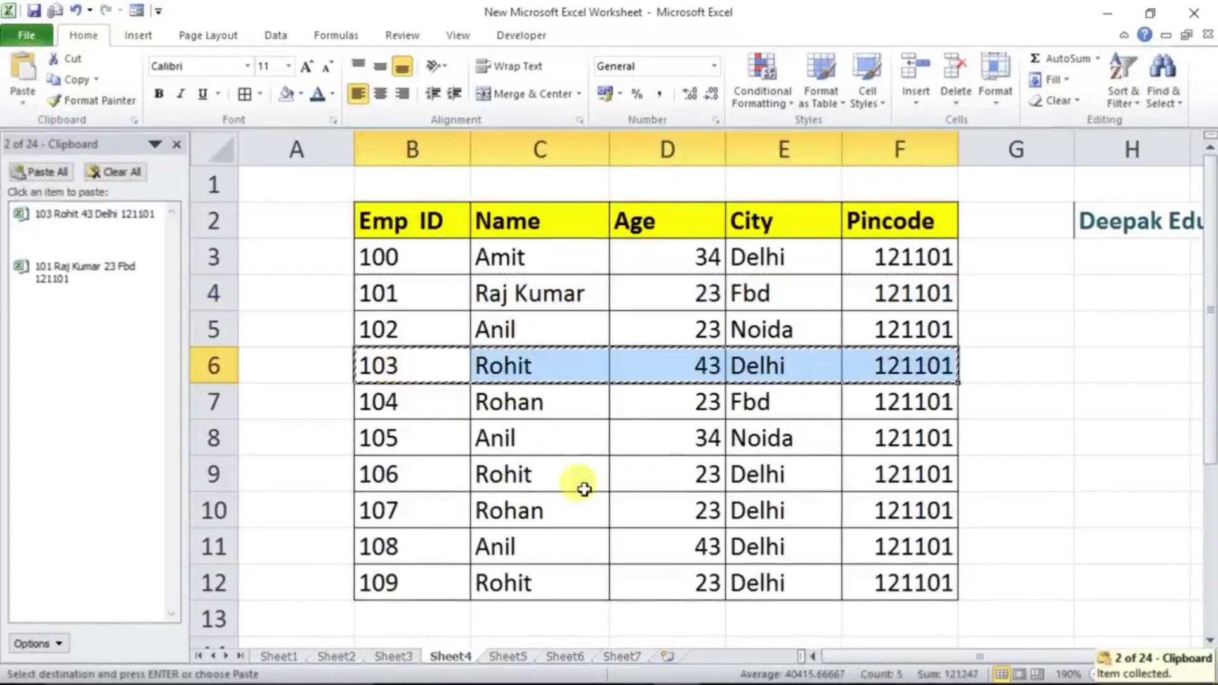
pyautogui.moveTo(434, 444); pyautogui.dragTo(876, 437)
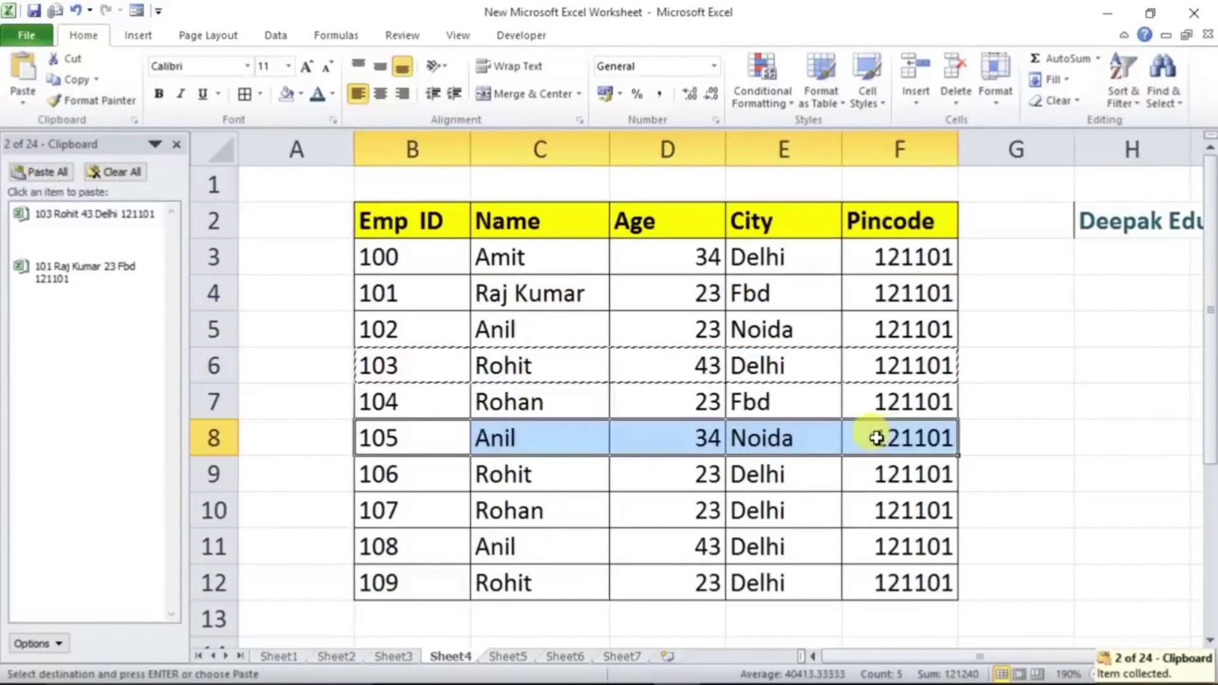
pyautogui.hotkey('ctrl', 'c')
pyautogui.moveTo(394, 577); pyautogui.dragTo(924, 574)
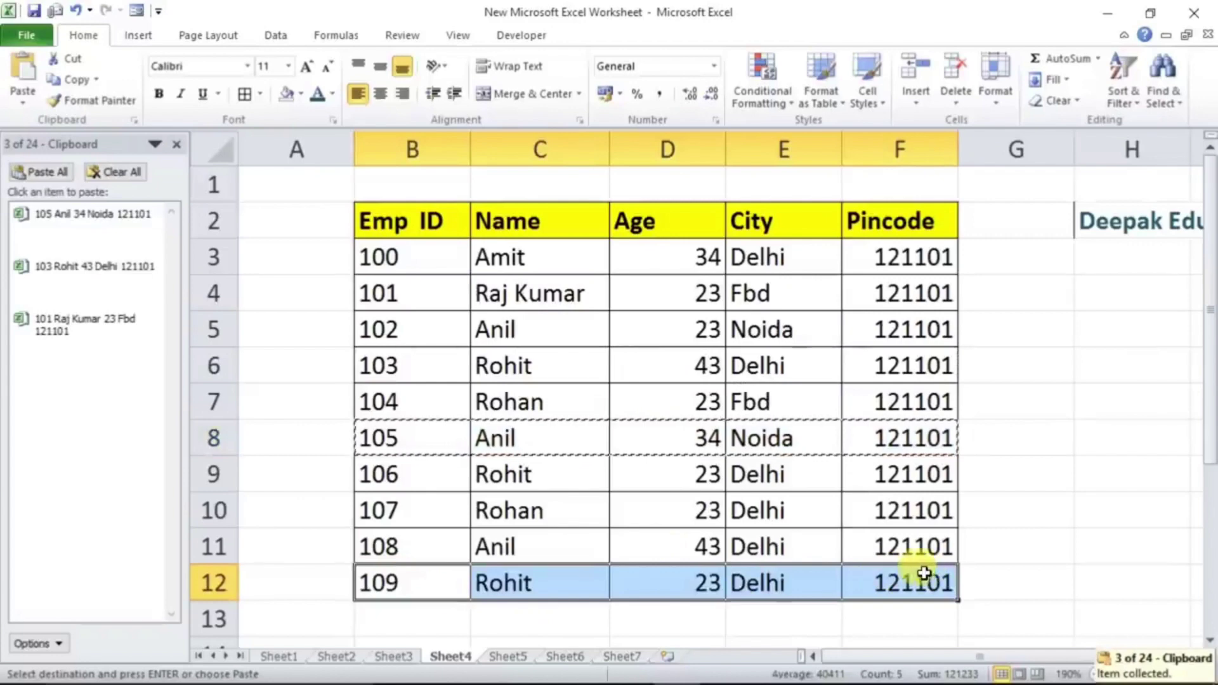
pyautogui.hotkey('ctrl', 'c')
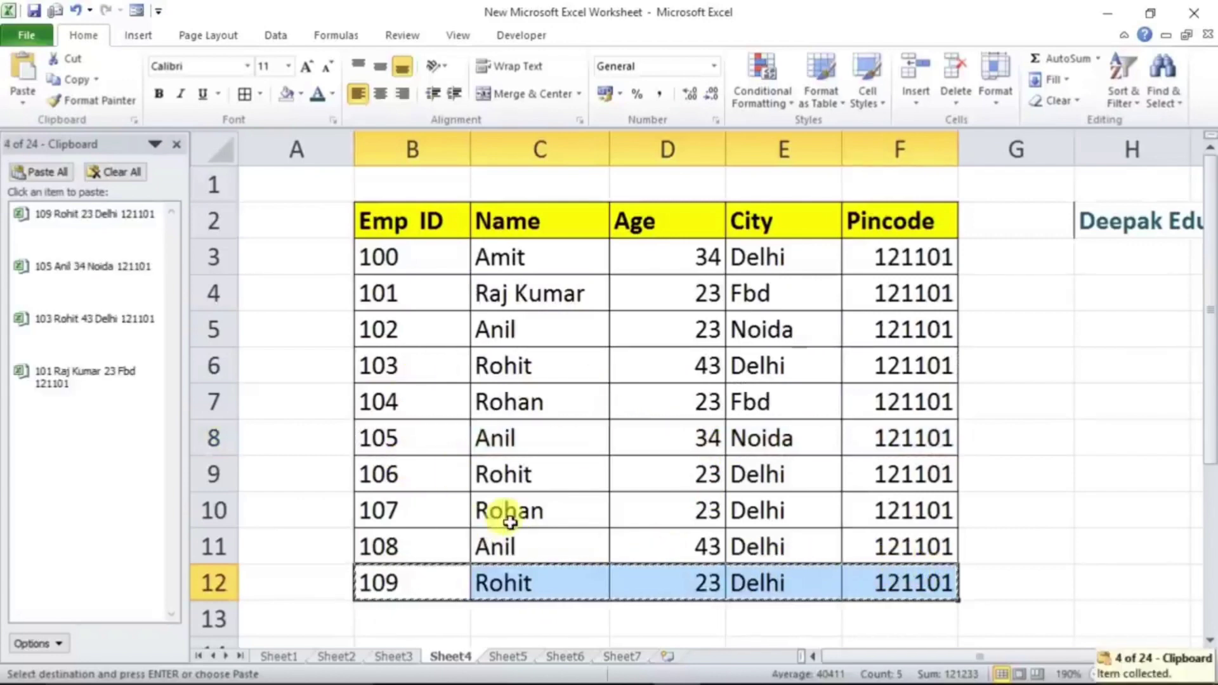
# Paste all collected employee records together on Sheet7 starting at cell B3, and close the Office Clipboard
pyautogui.click(614, 653)
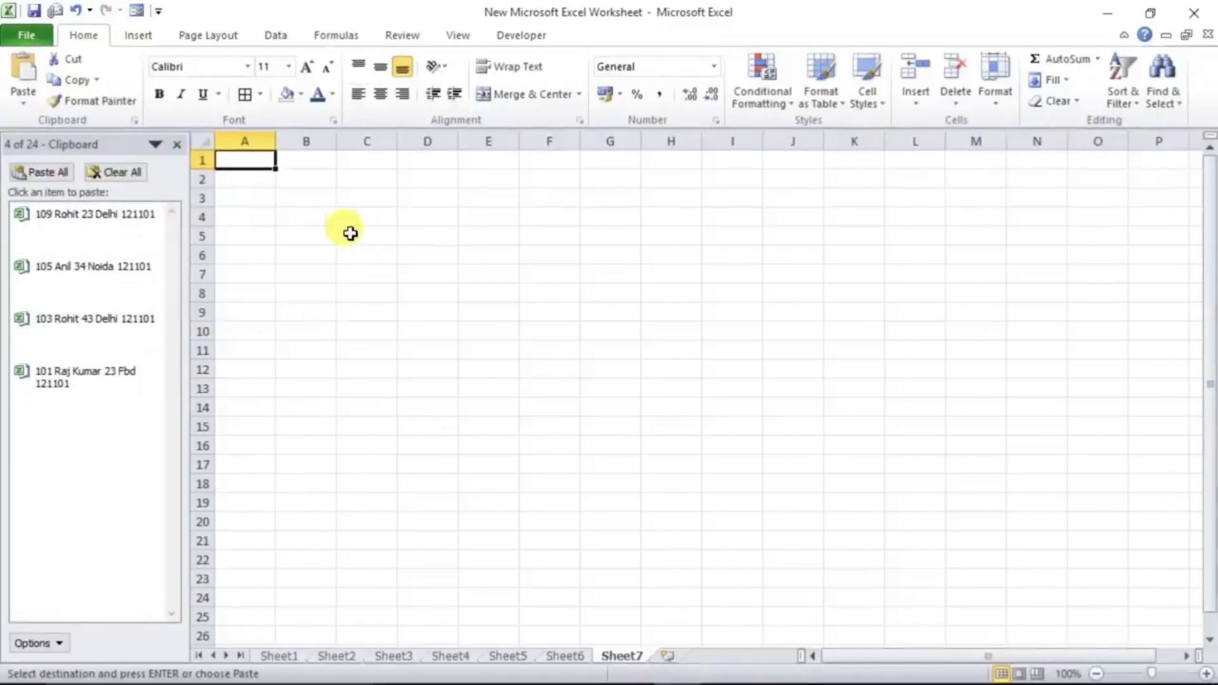
pyautogui.click(320, 202)
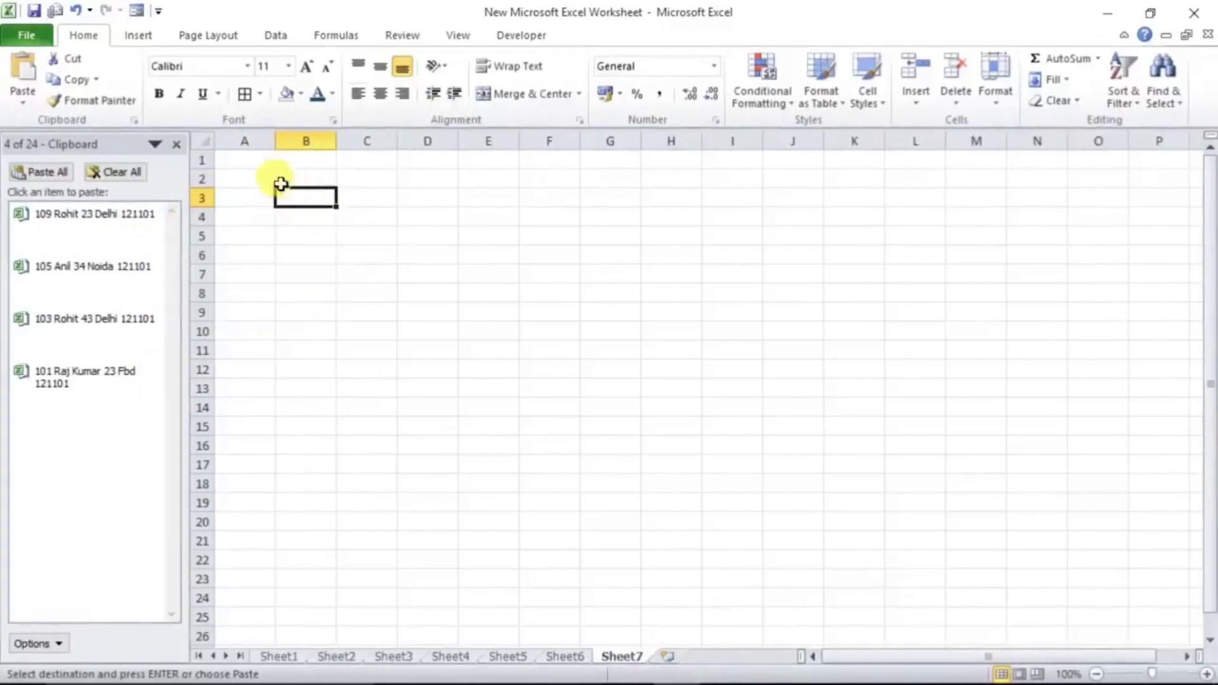
pyautogui.click(36, 170)
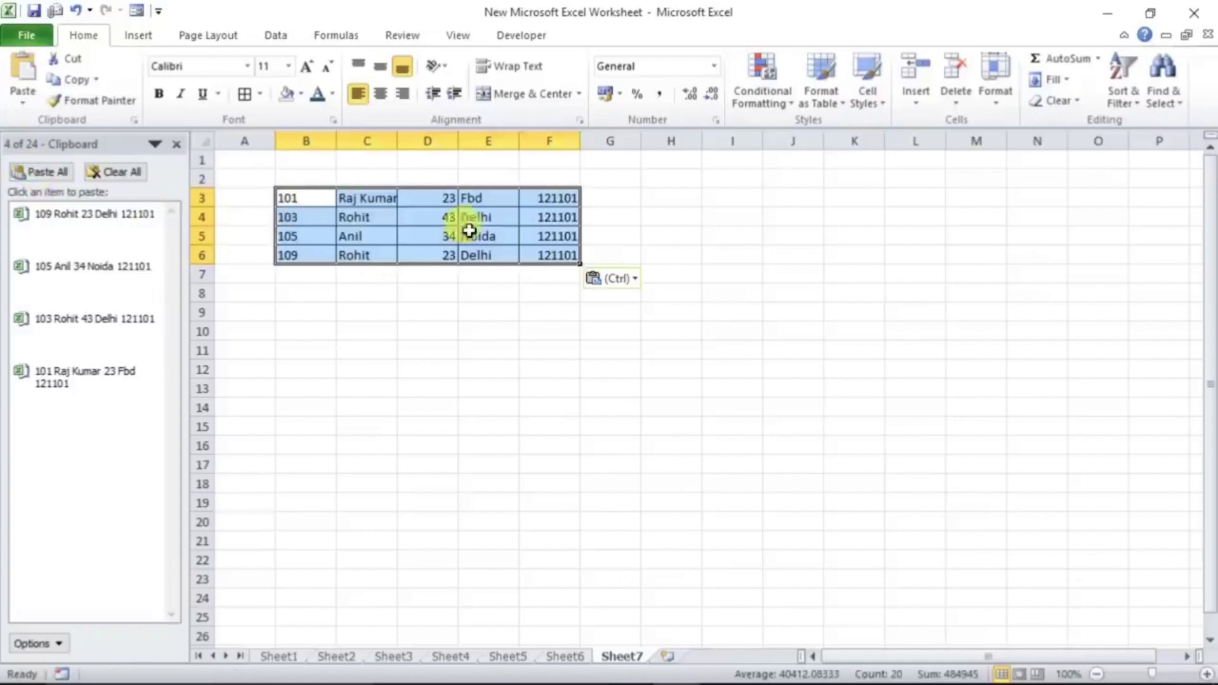
pyautogui.keyDown('ctrl'); pyautogui.scroll(2, 521, 331); pyautogui.keyUp('ctrl')
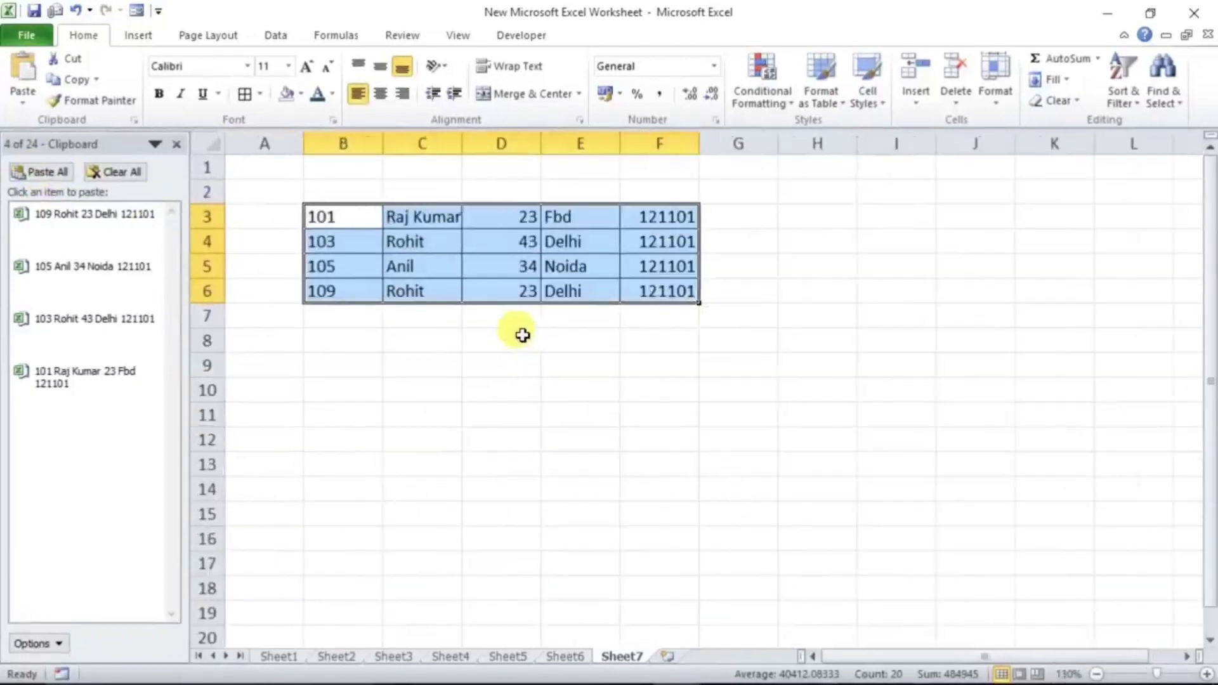
pyautogui.keyDown('ctrl'); pyautogui.scroll(1, 584, 371); pyautogui.keyUp('ctrl')
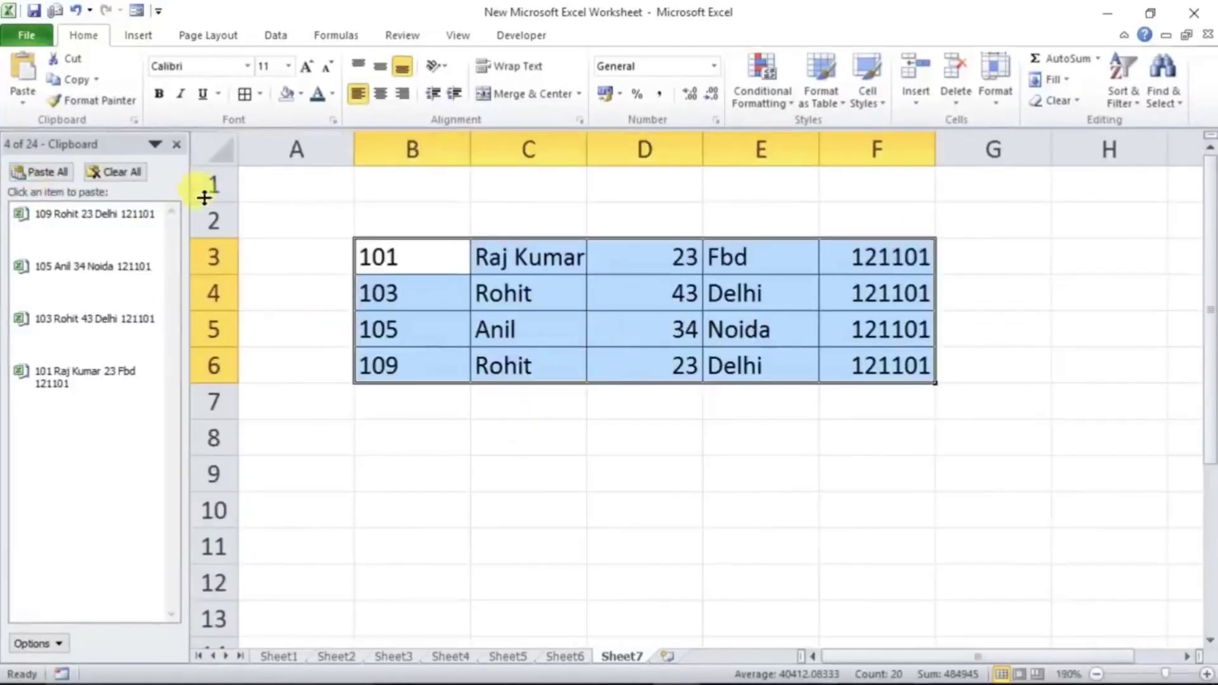
pyautogui.click(177, 145)
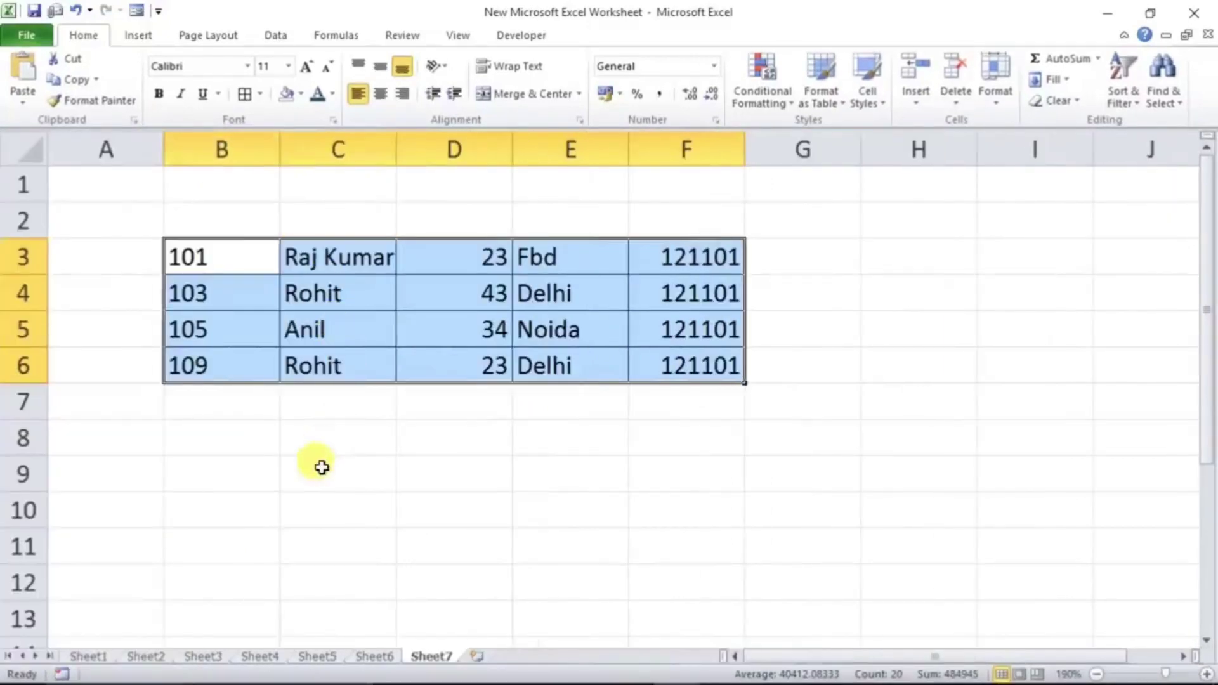
# Switch to Sheet6 and look through its long list of ID, Name, Course and Marks records
pyautogui.click(257, 657)
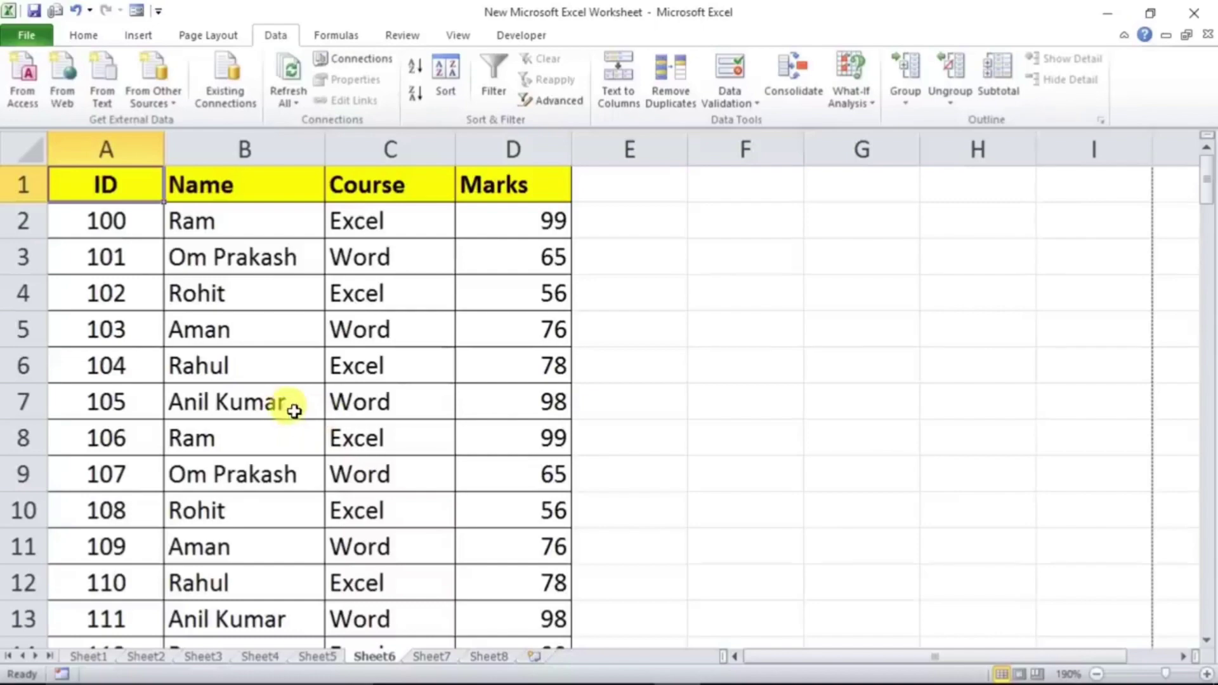
pyautogui.scroll(-5, 294, 411)
pyautogui.scroll(5, 298, 409)
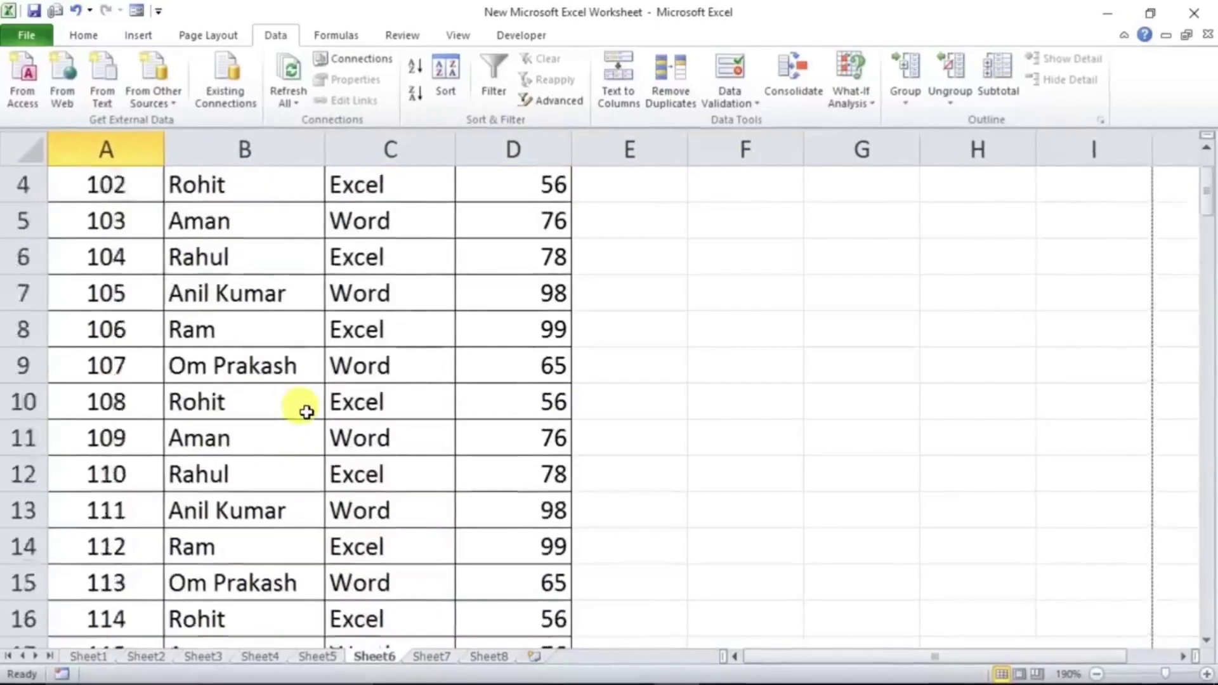
pyautogui.scroll(-4, 306, 409)
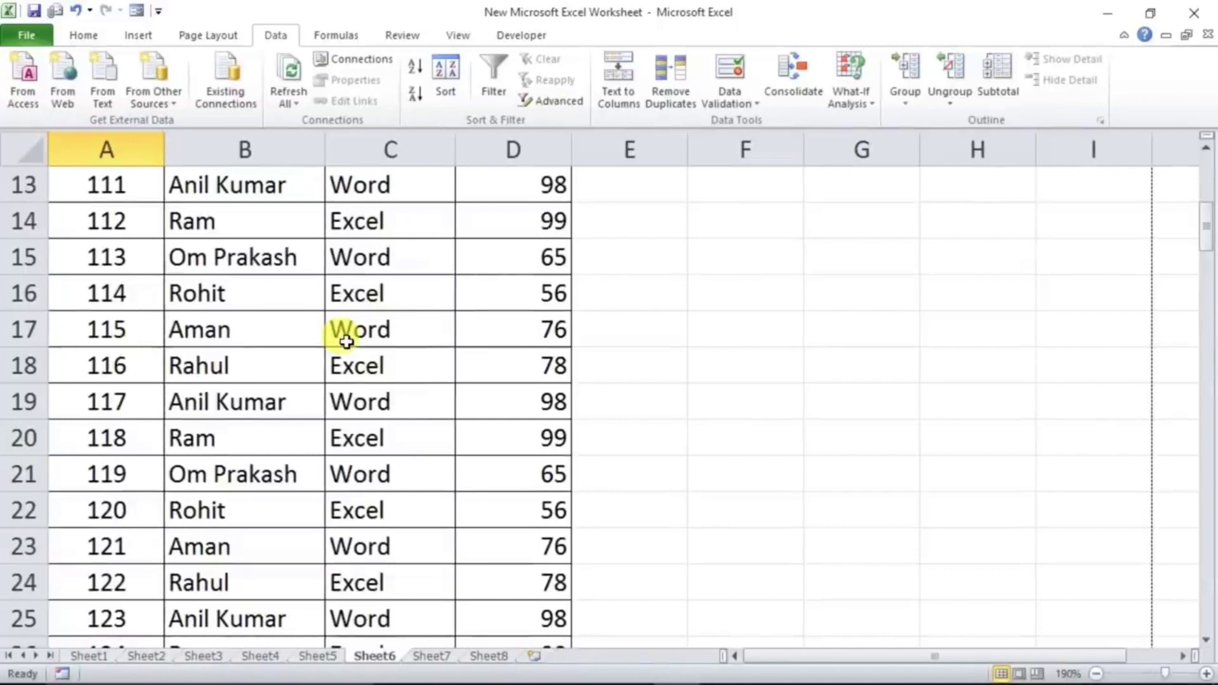
pyautogui.scroll(4, 347, 342)
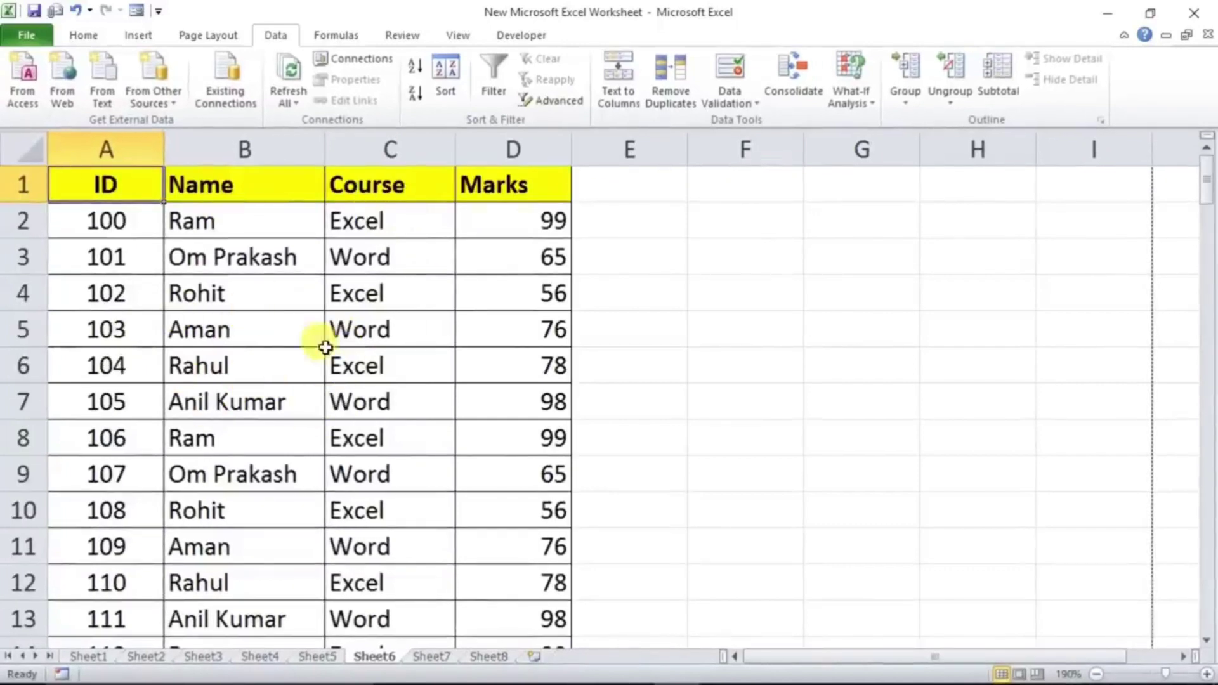
# Freeze the top row of the Sheet6 list and check the headers while moving through the records
pyautogui.click(248, 327)
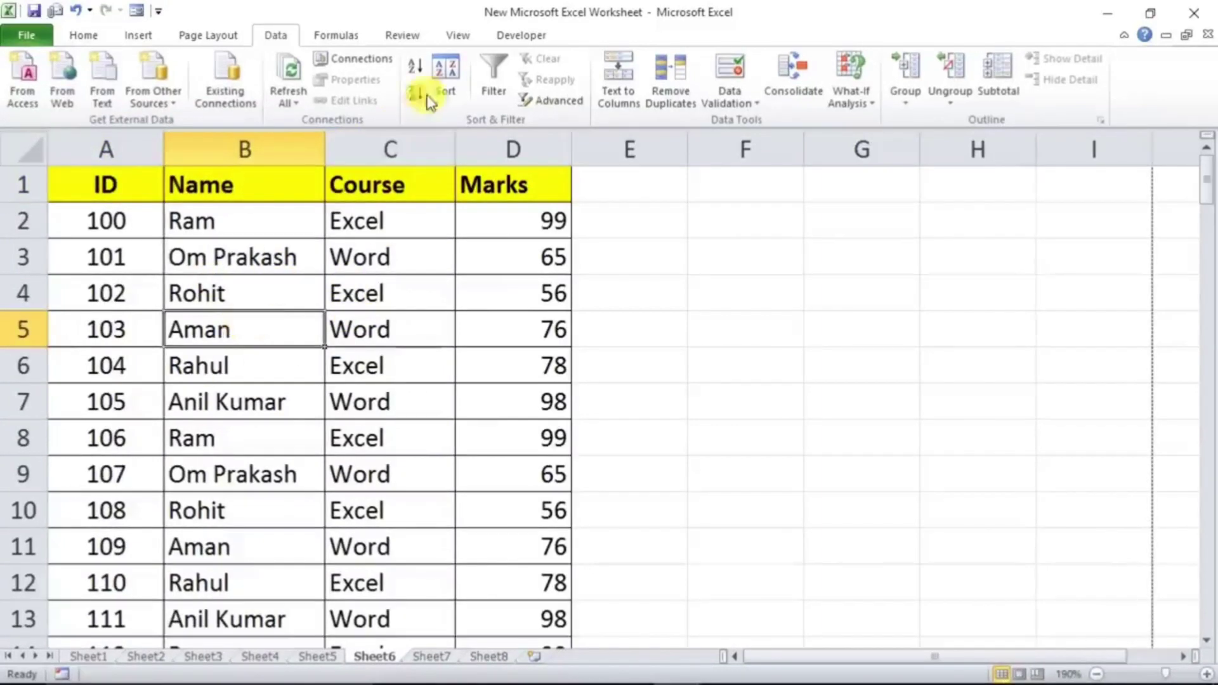
pyautogui.click(457, 37)
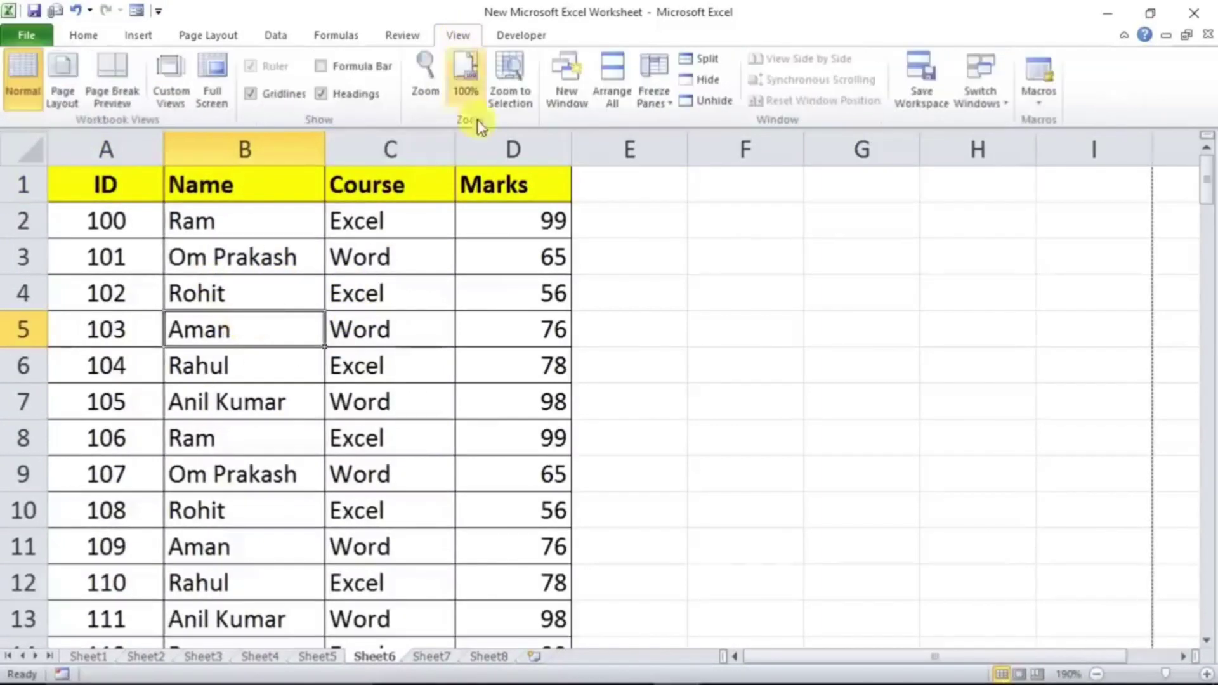
pyautogui.click(664, 104)
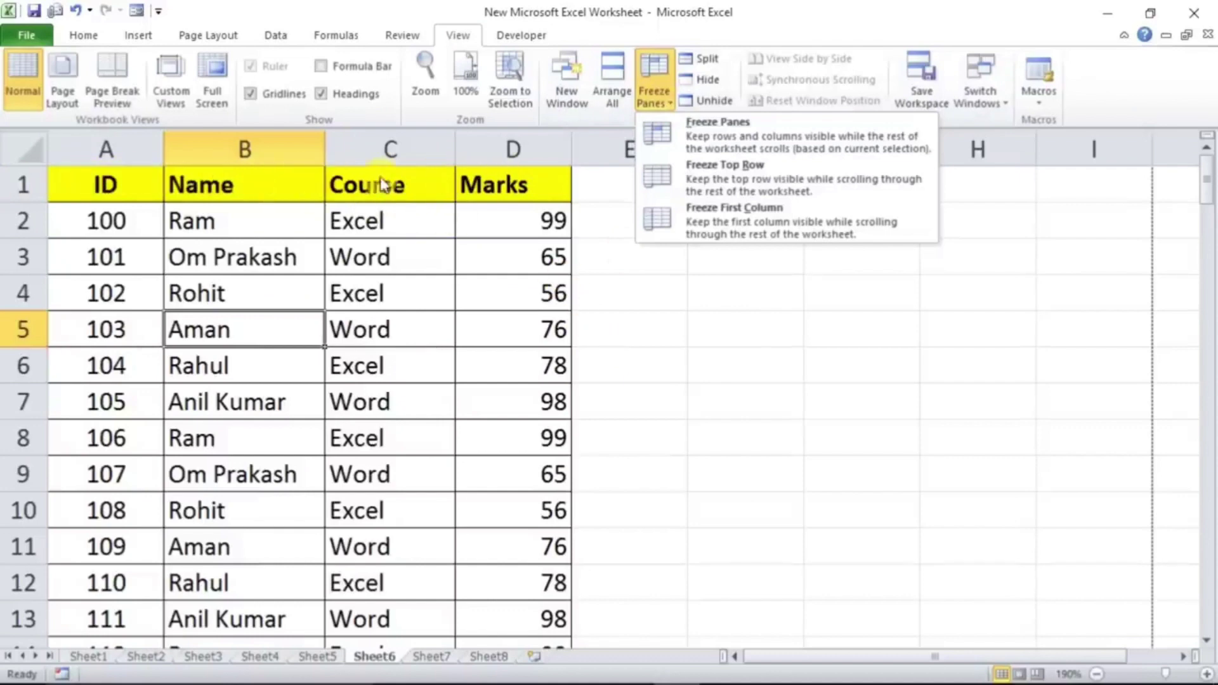
pyautogui.click(689, 176)
pyautogui.click(463, 412)
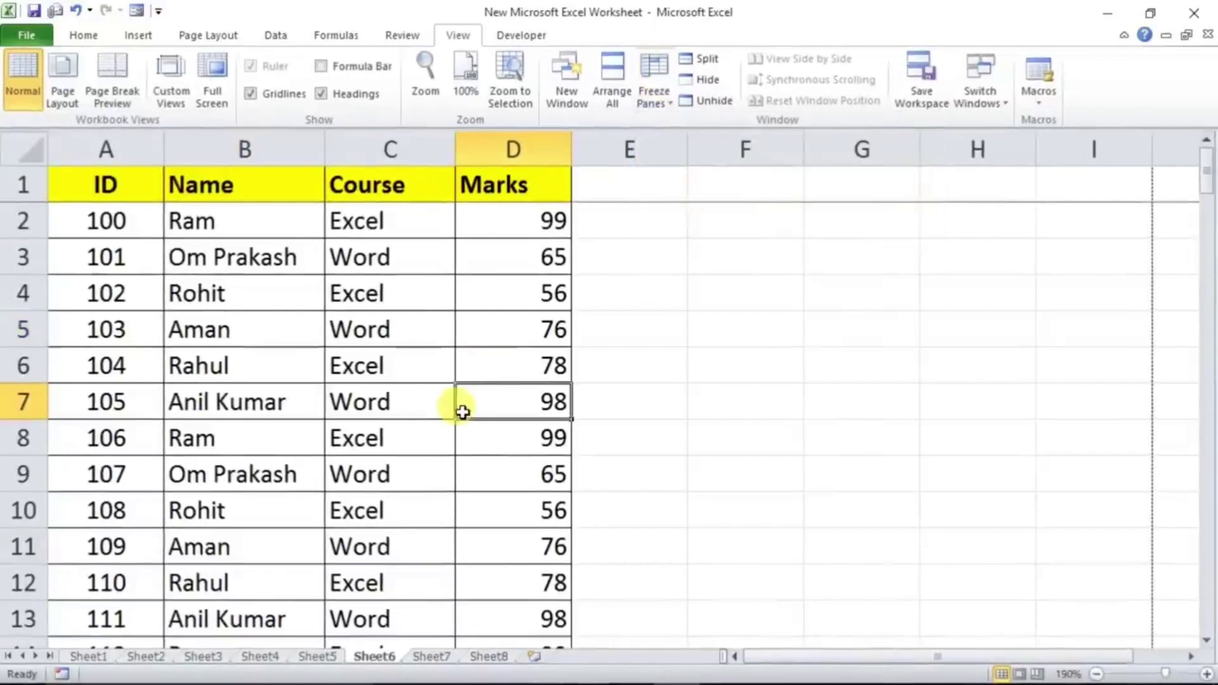
pyautogui.scroll(-7, 462, 413)
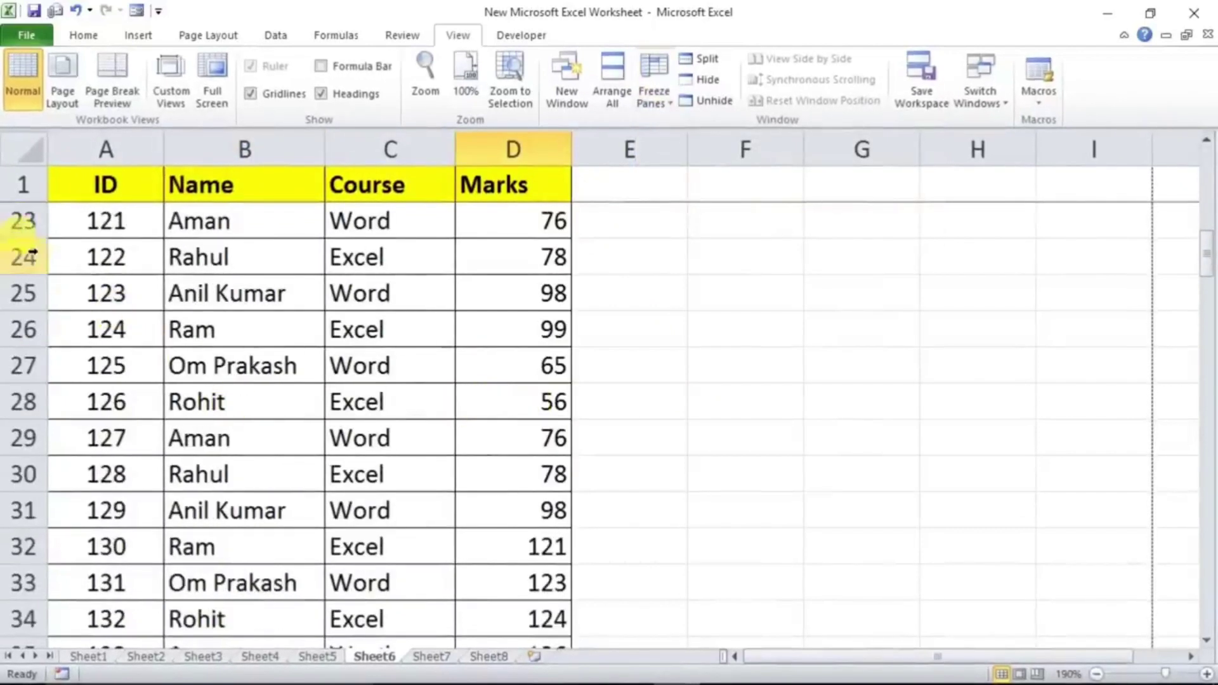
pyautogui.scroll(3, 169, 362)
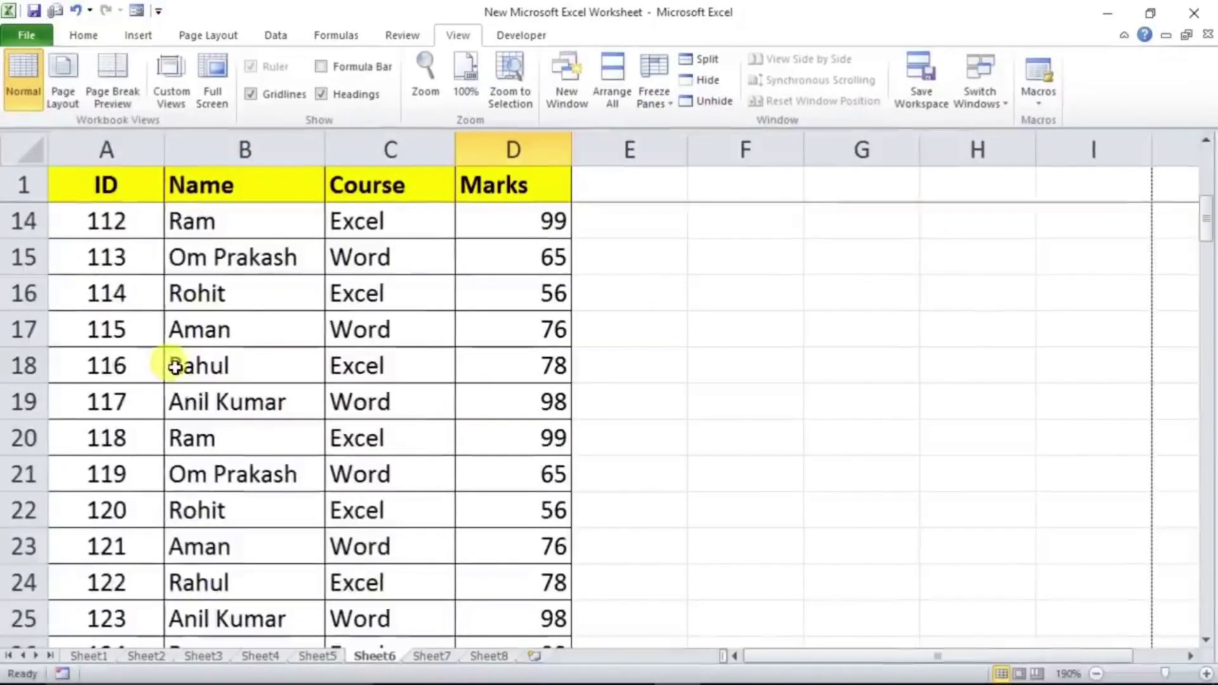
pyautogui.scroll(-6, 168, 440)
pyautogui.scroll(10, 298, 415)
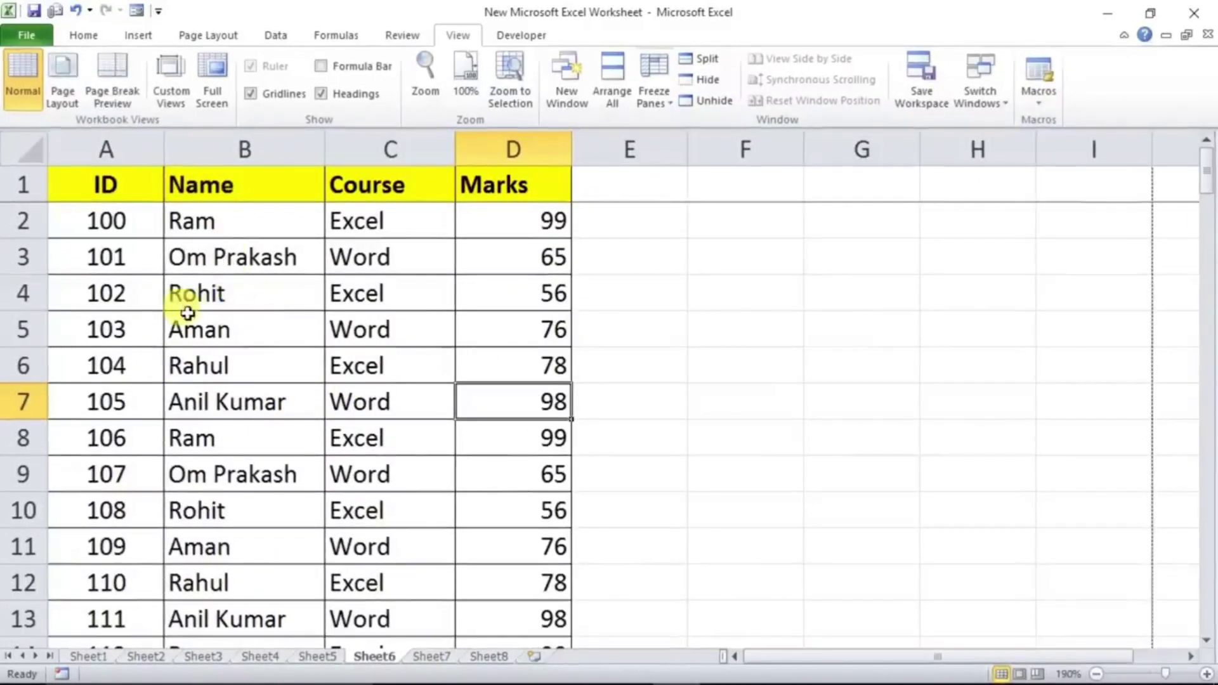
# Unfreeze the panes on Sheet6 and check how the header row behaves while moving through the list
pyautogui.click(19, 293)
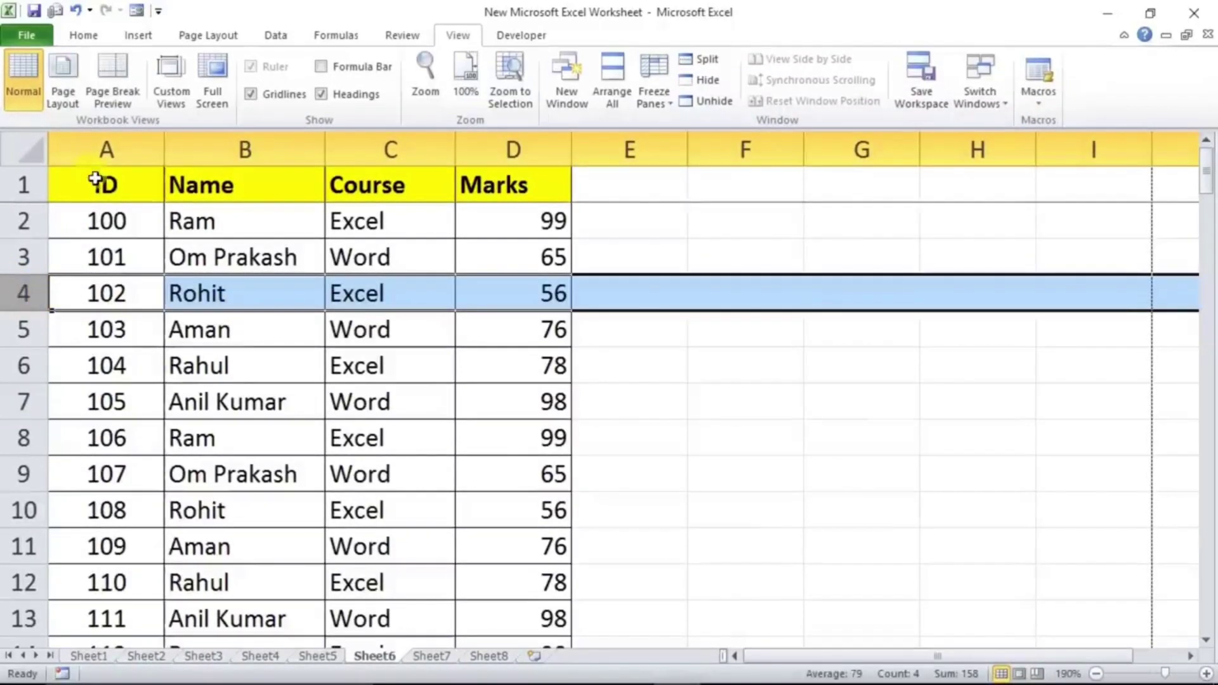
pyautogui.click(662, 105)
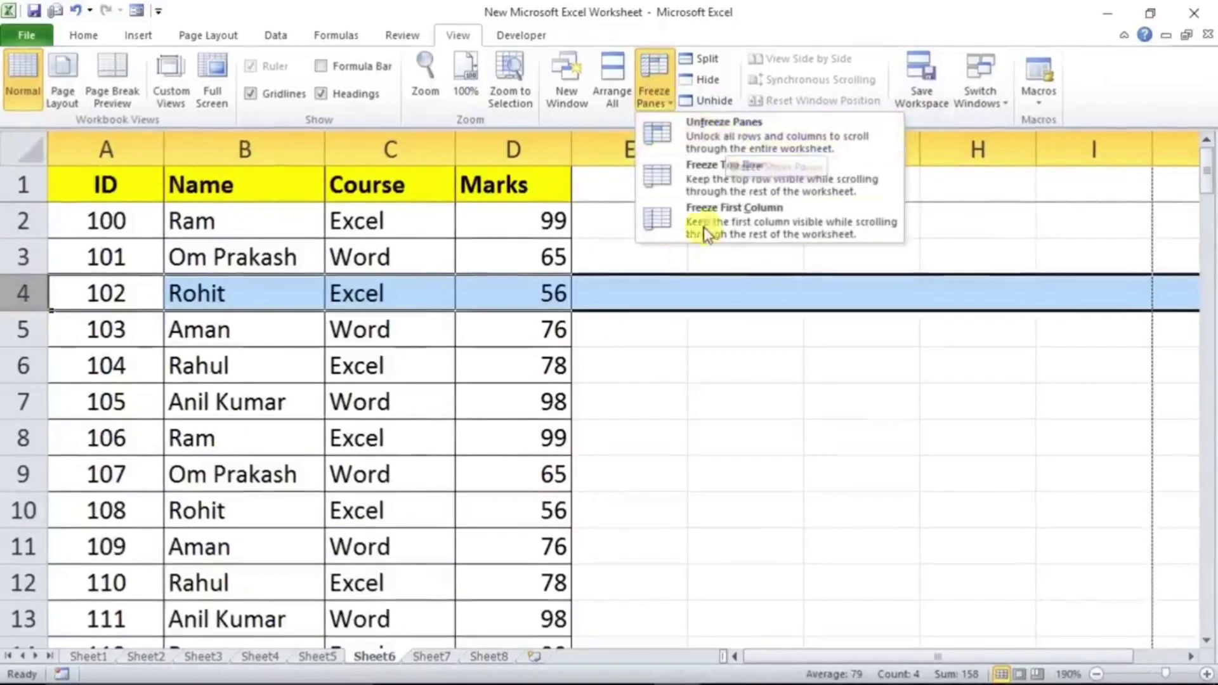
pyautogui.click(723, 168)
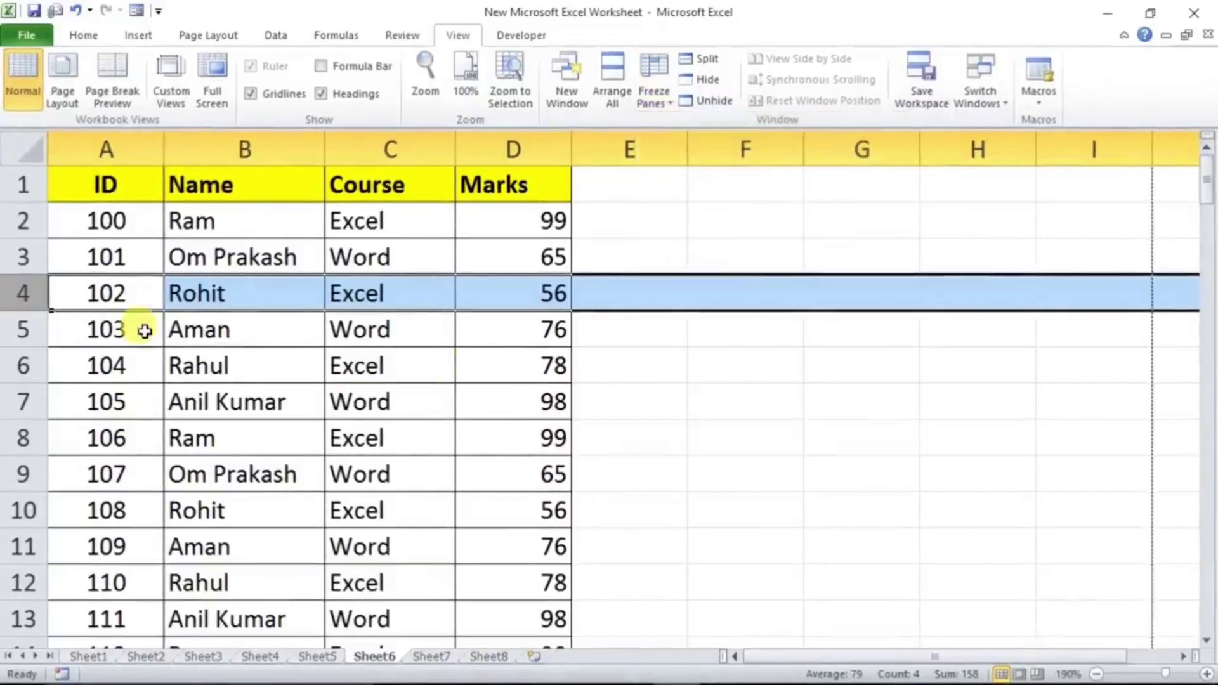
pyautogui.scroll(-4, 270, 400)
pyautogui.scroll(4, 274, 416)
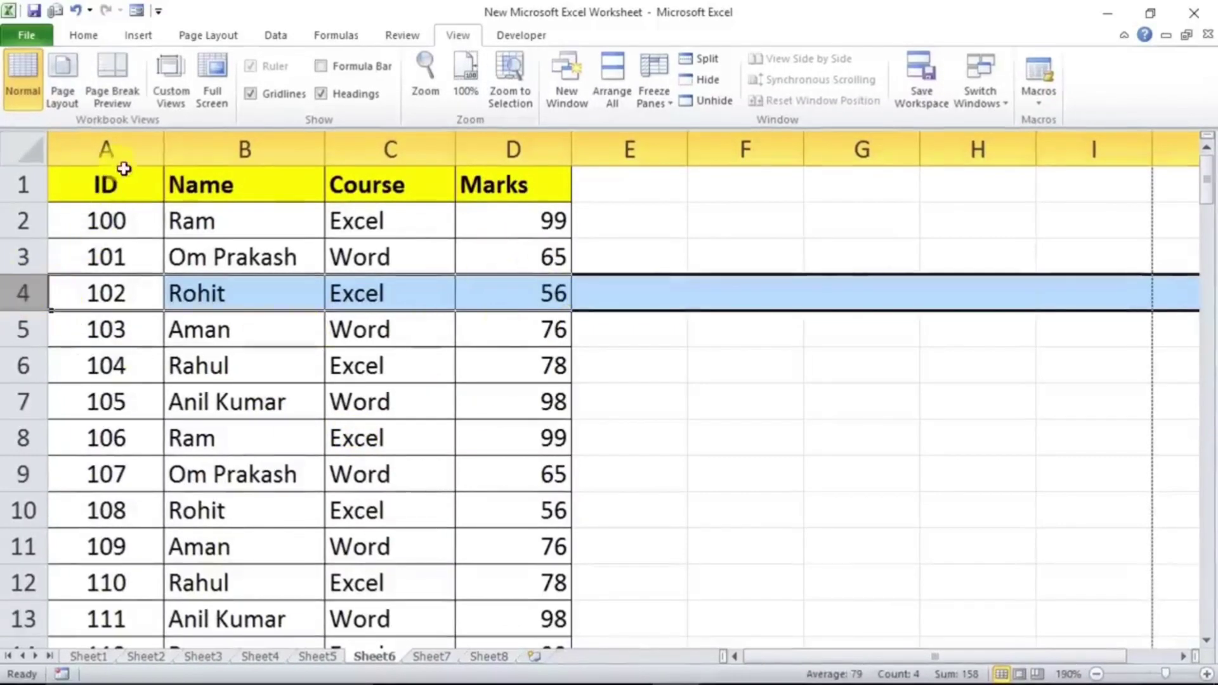
pyautogui.click(656, 113)
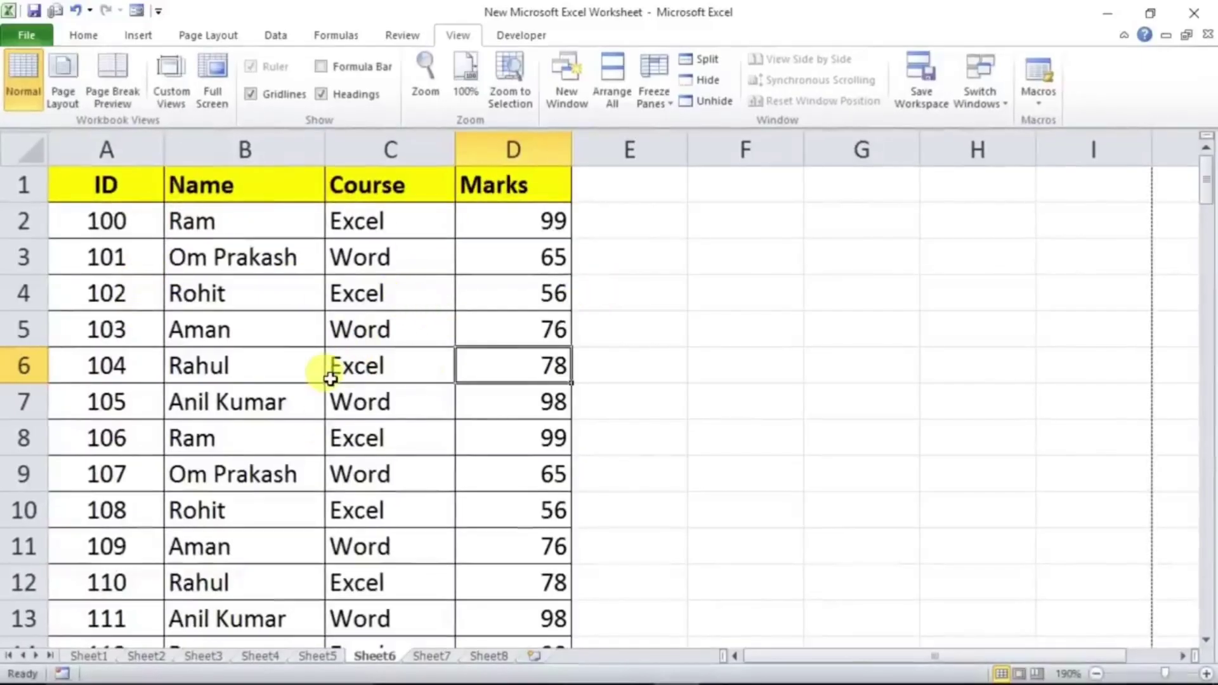
# Convert the whole Sheet6 list, A1:D122, into a table that keeps its existing first row as headers
pyautogui.click(290, 337)
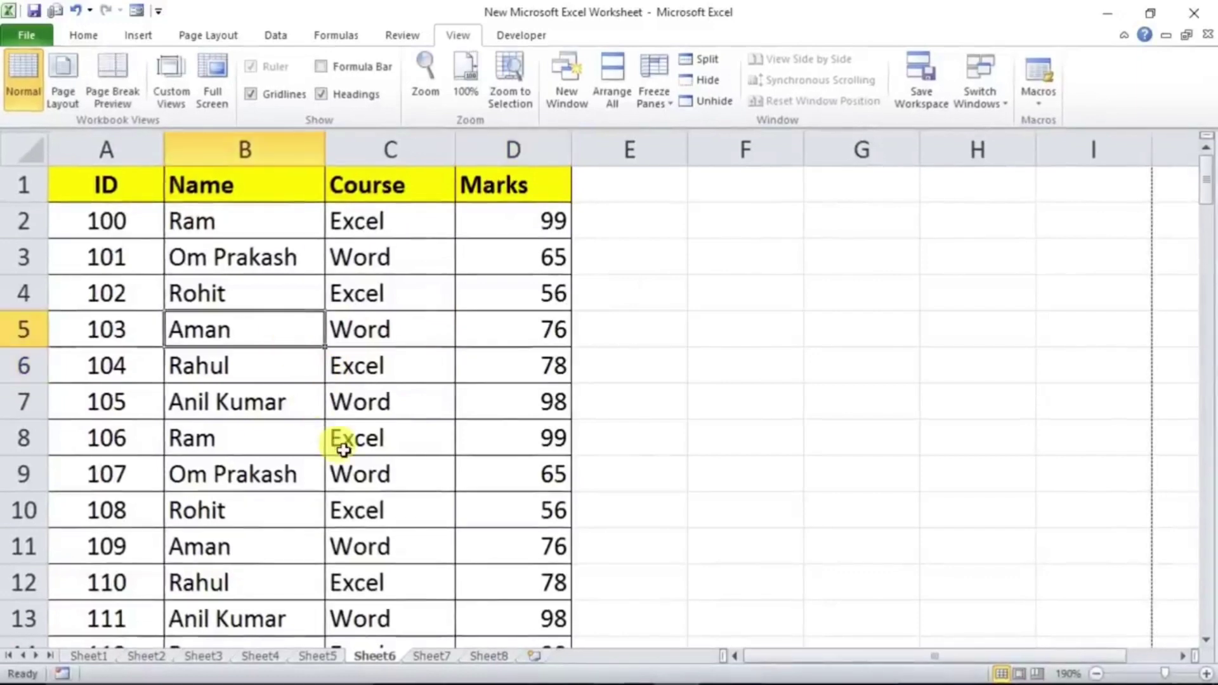
pyautogui.scroll(-2, 343, 450)
pyautogui.scroll(2, 344, 450)
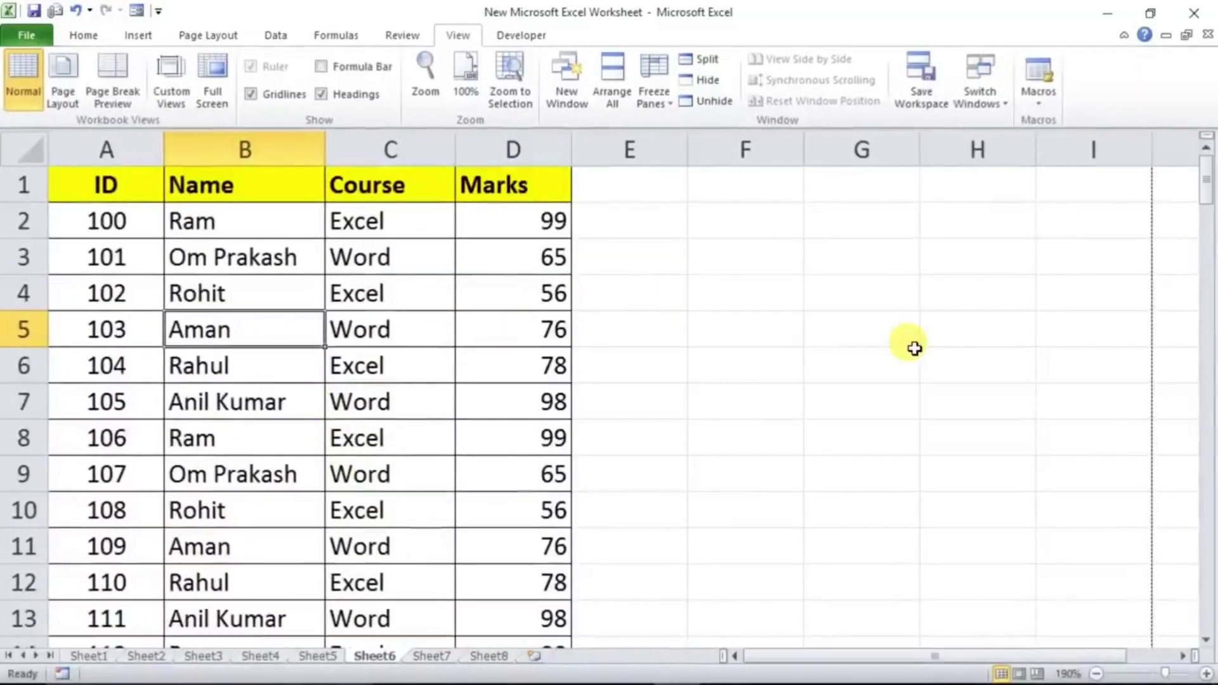
pyautogui.hotkey('ctrl', 'a')
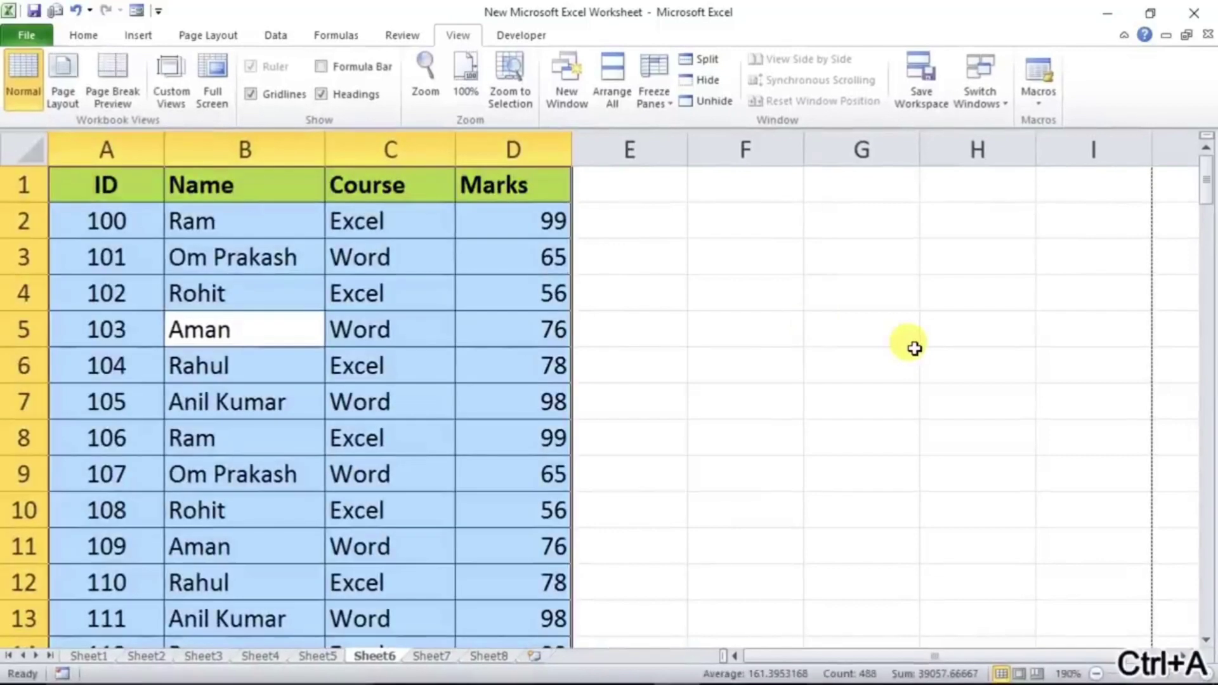
pyautogui.hotkey('ctrl', 't')
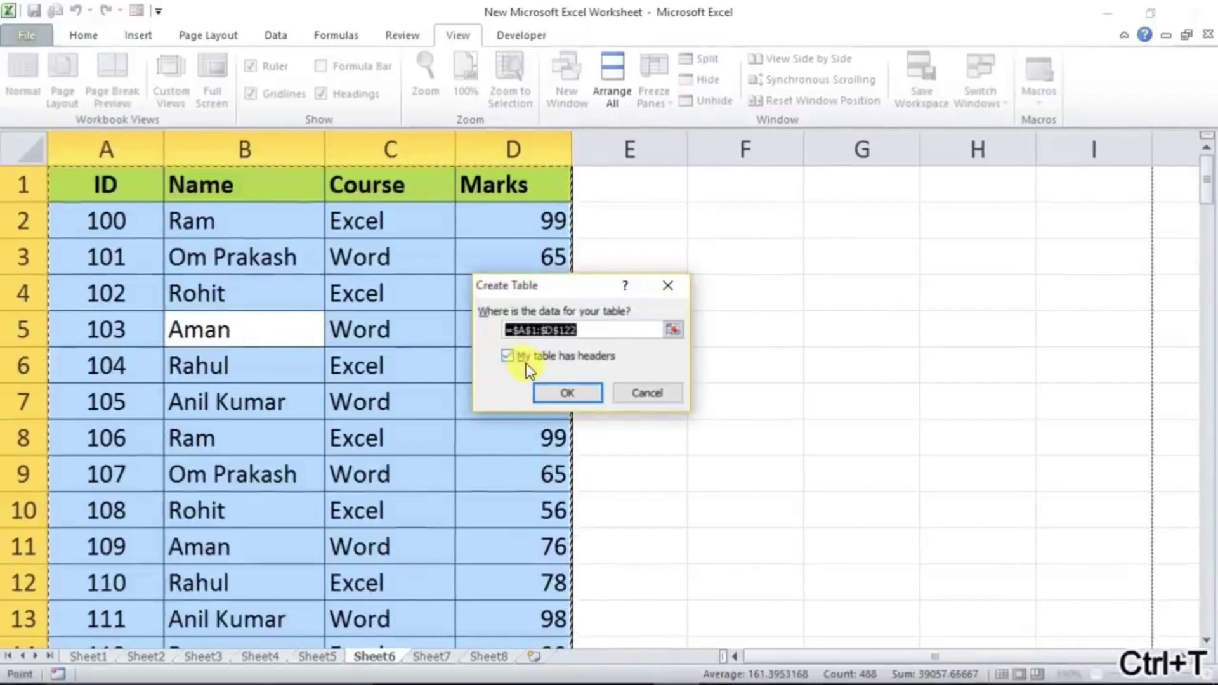
pyautogui.click(561, 393)
pyautogui.click(314, 321)
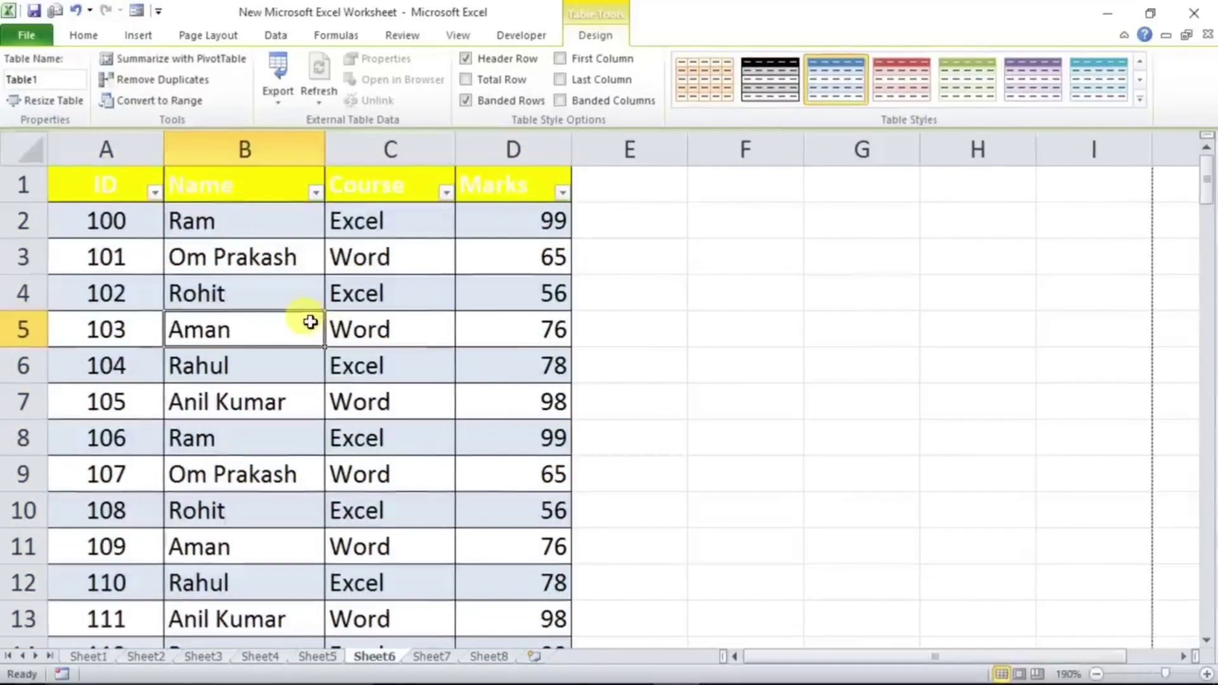
# Recolour the table's header row A1:D1 with a light blue fill and black text
pyautogui.moveTo(110, 201); pyautogui.dragTo(489, 184)
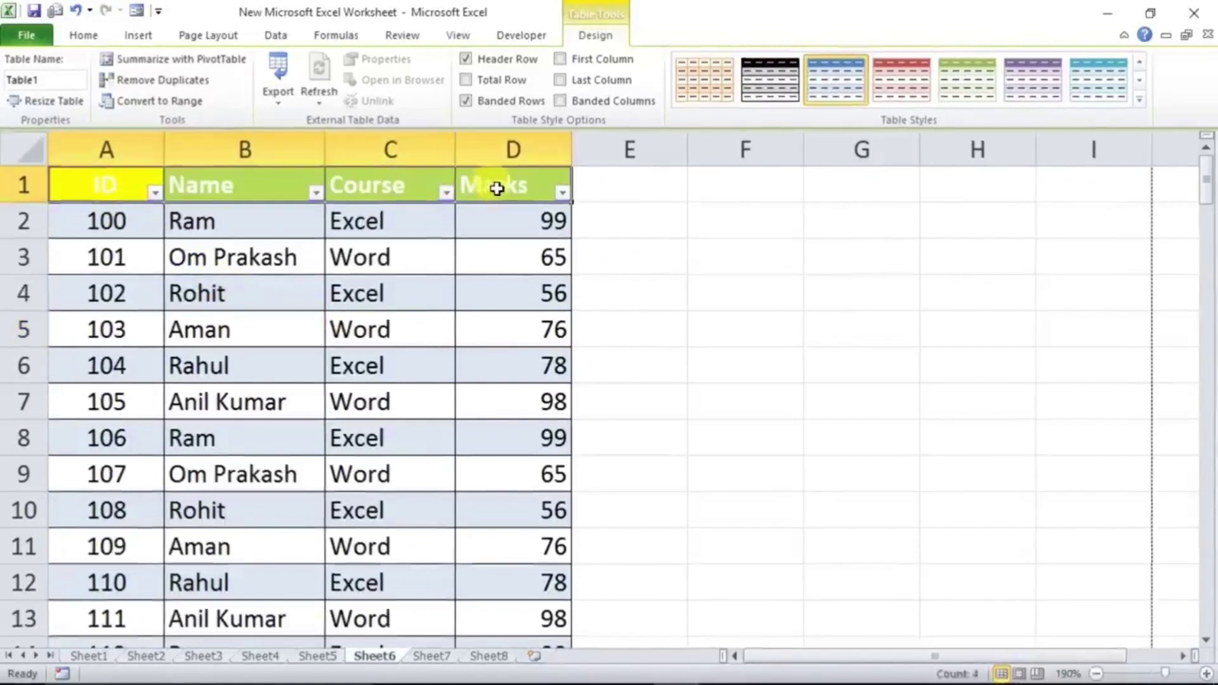
pyautogui.click(106, 40)
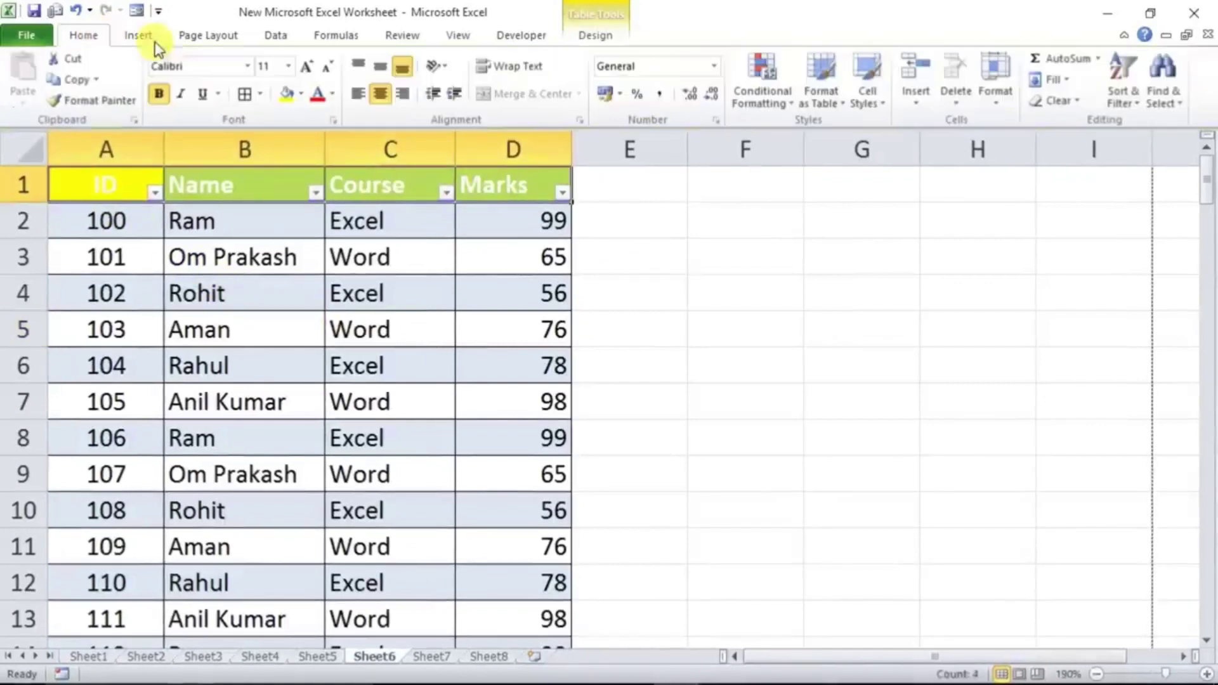
pyautogui.click(301, 94)
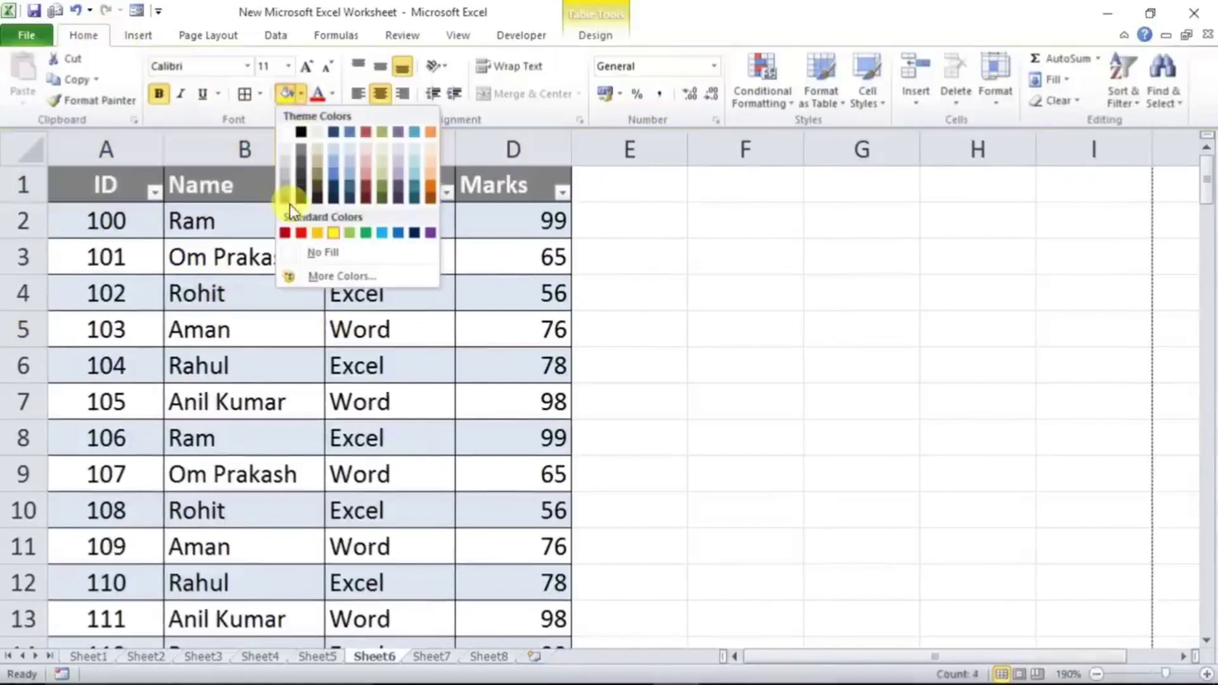
pyautogui.click(331, 155)
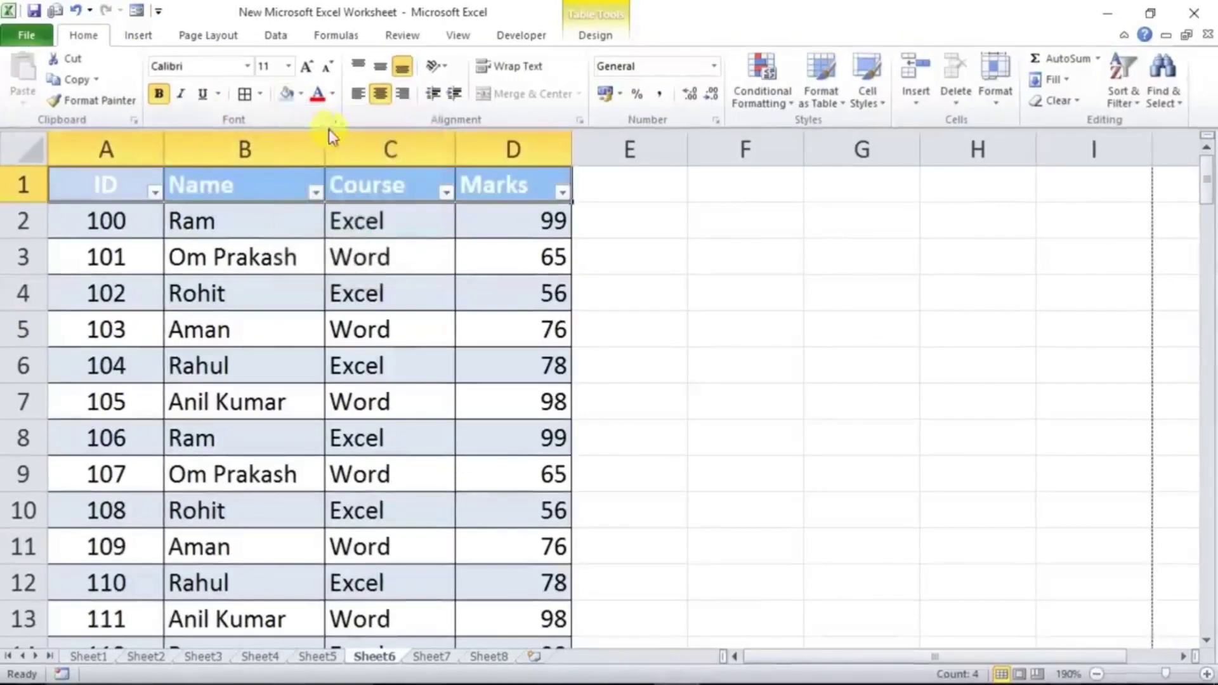
pyautogui.click(332, 97)
pyautogui.click(326, 210)
pyautogui.click(399, 362)
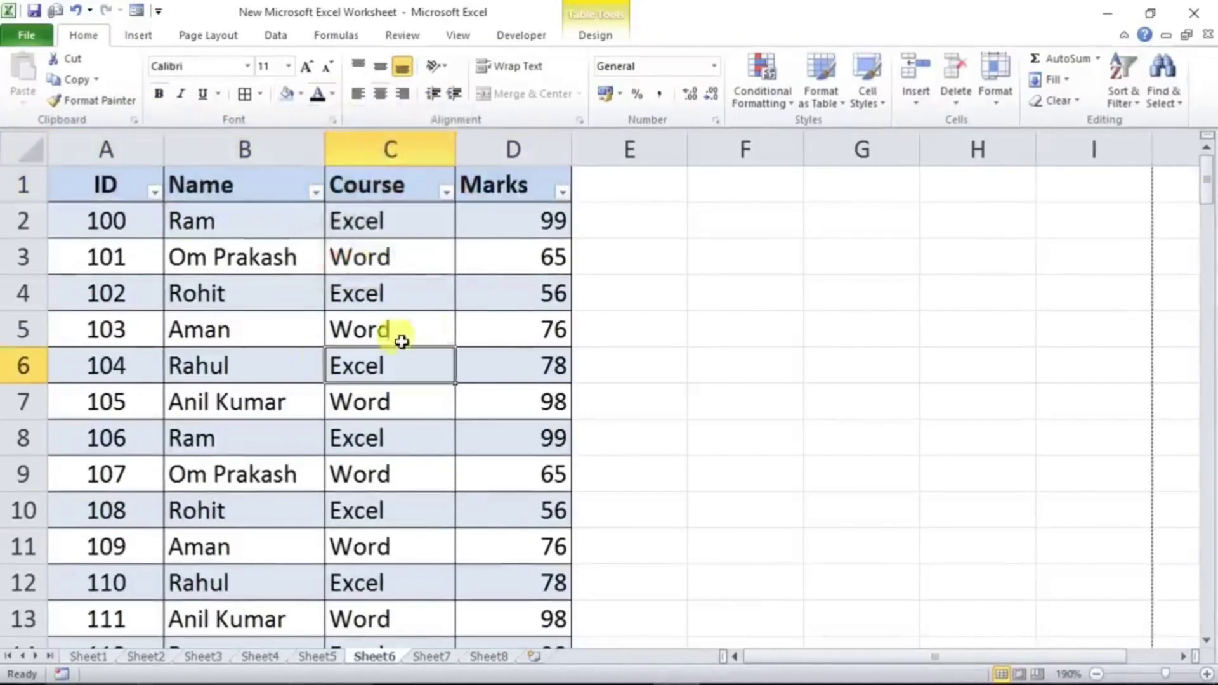
pyautogui.moveTo(97, 176); pyautogui.dragTo(493, 197)
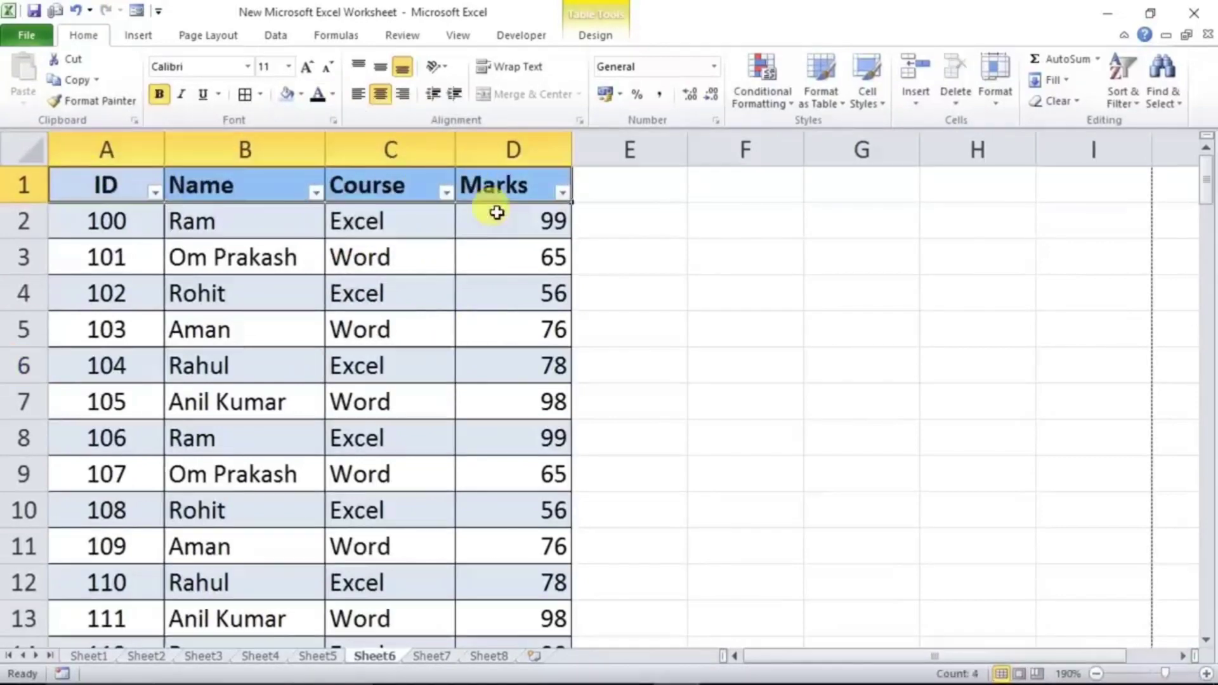
pyautogui.click(442, 297)
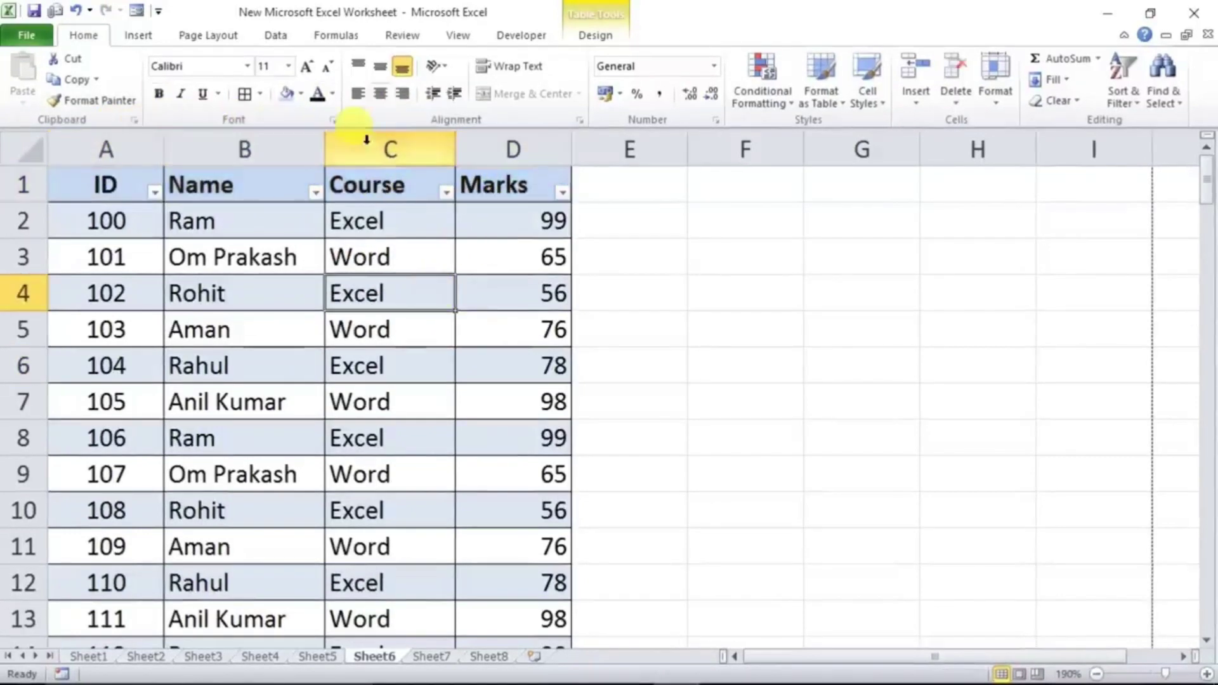
# Move up and down through the table records and check how the ID, Name, Course and Marks headers behave
pyautogui.click(347, 371)
pyautogui.scroll(-1, 343, 366)
pyautogui.click(329, 390)
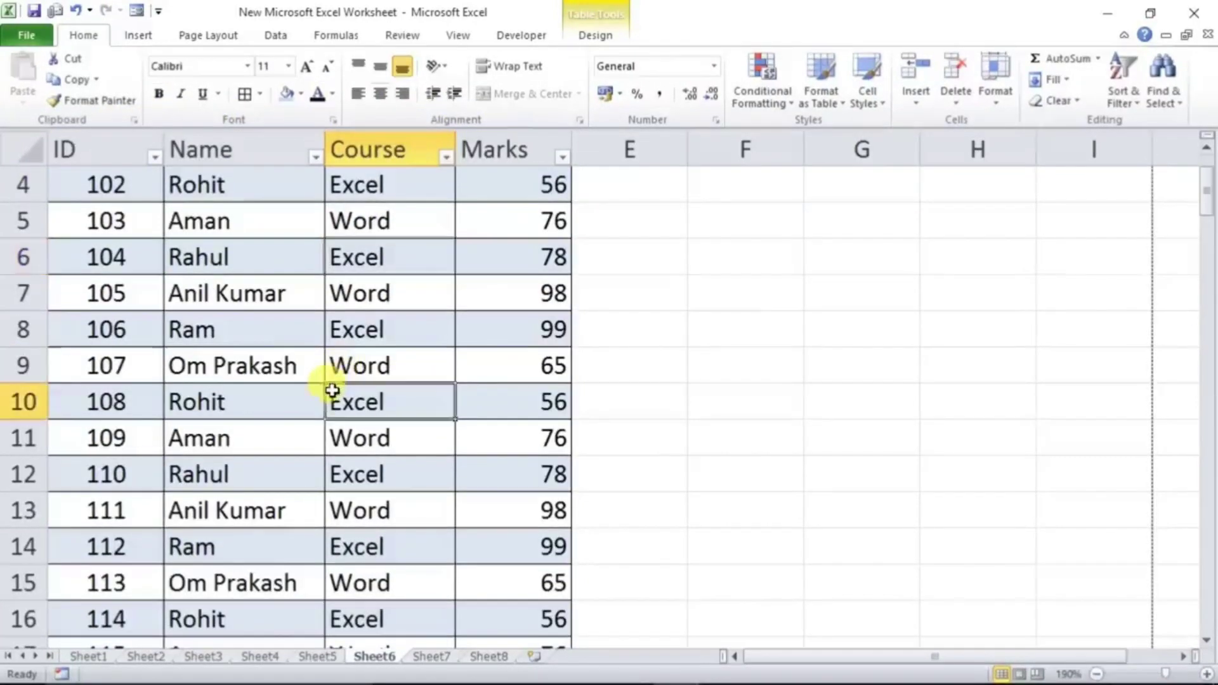
pyautogui.scroll(-1, 273, 359)
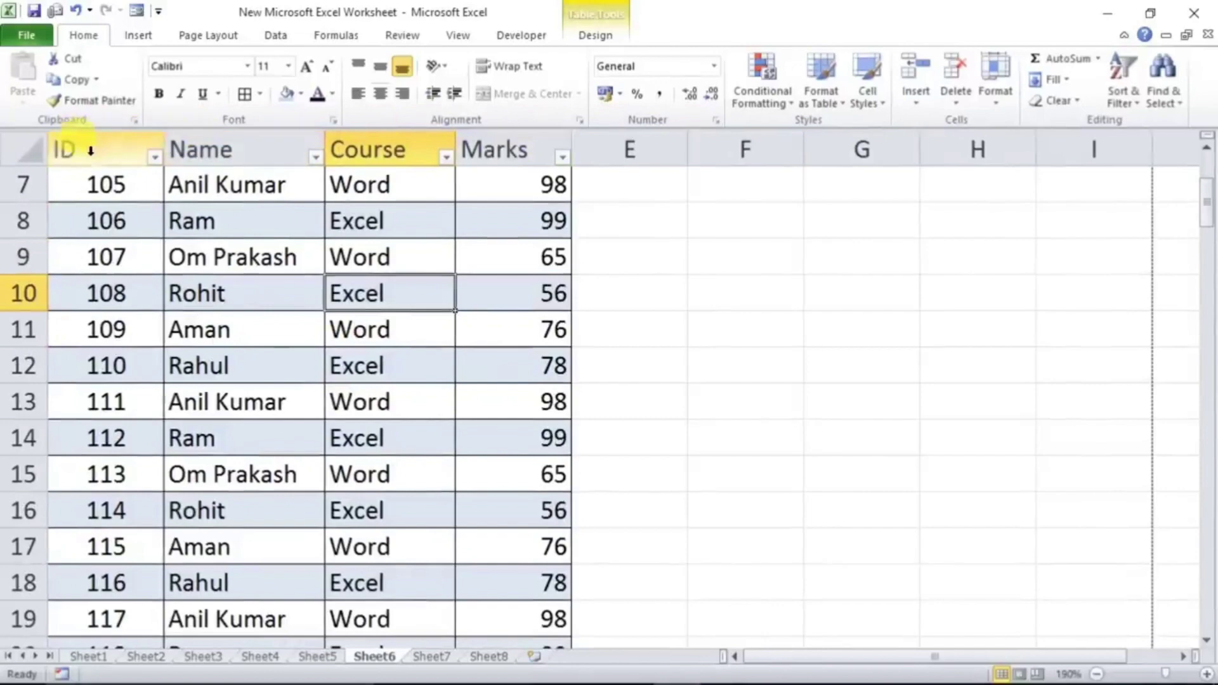
pyautogui.scroll(-3, 282, 368)
pyautogui.scroll(-3, 282, 368)
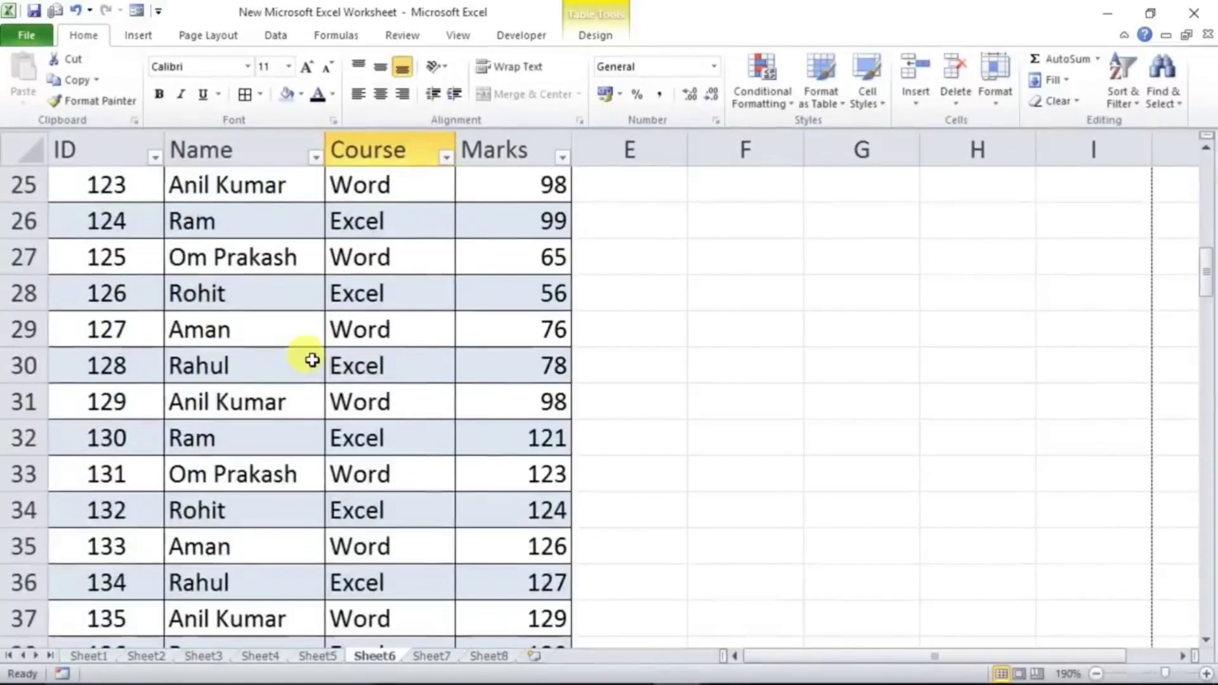
pyautogui.scroll(8, 304, 360)
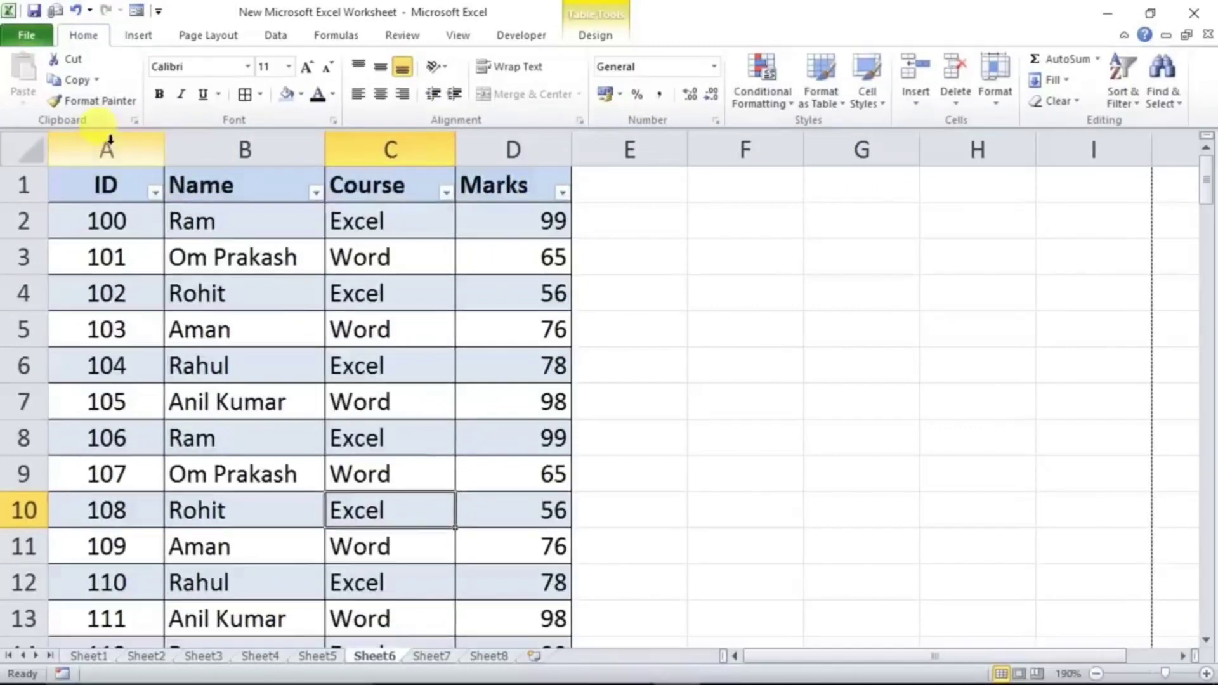
pyautogui.scroll(-1, 109, 136)
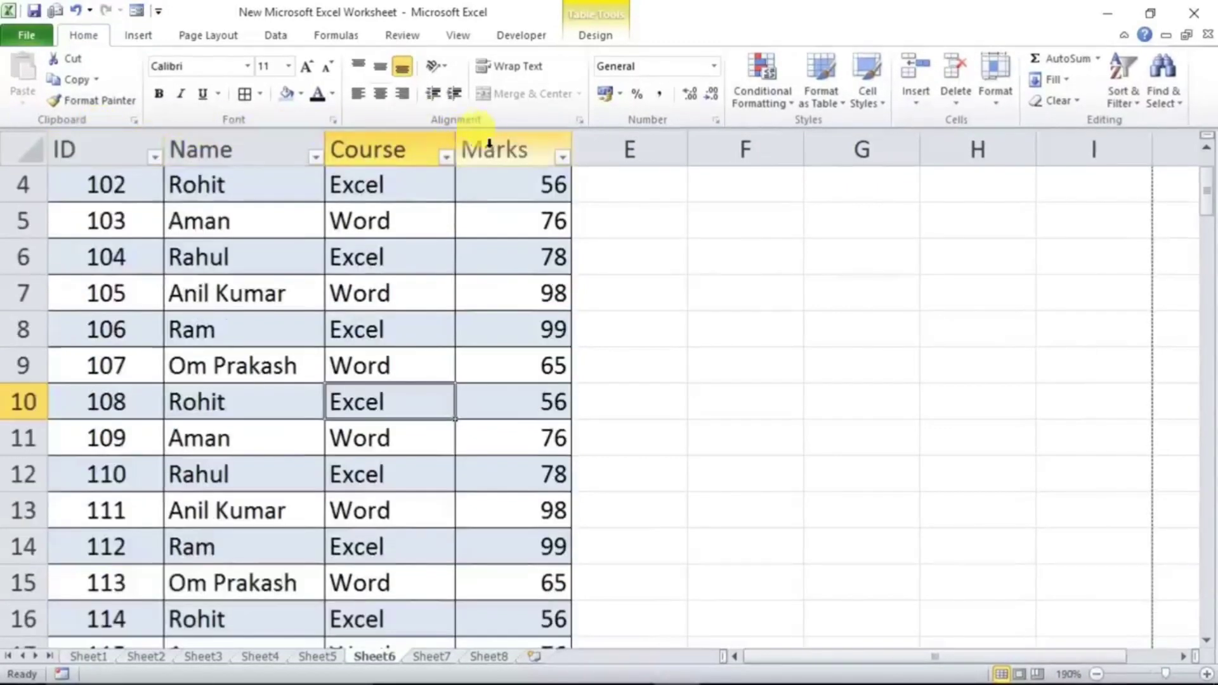
pyautogui.scroll(-9, 295, 292)
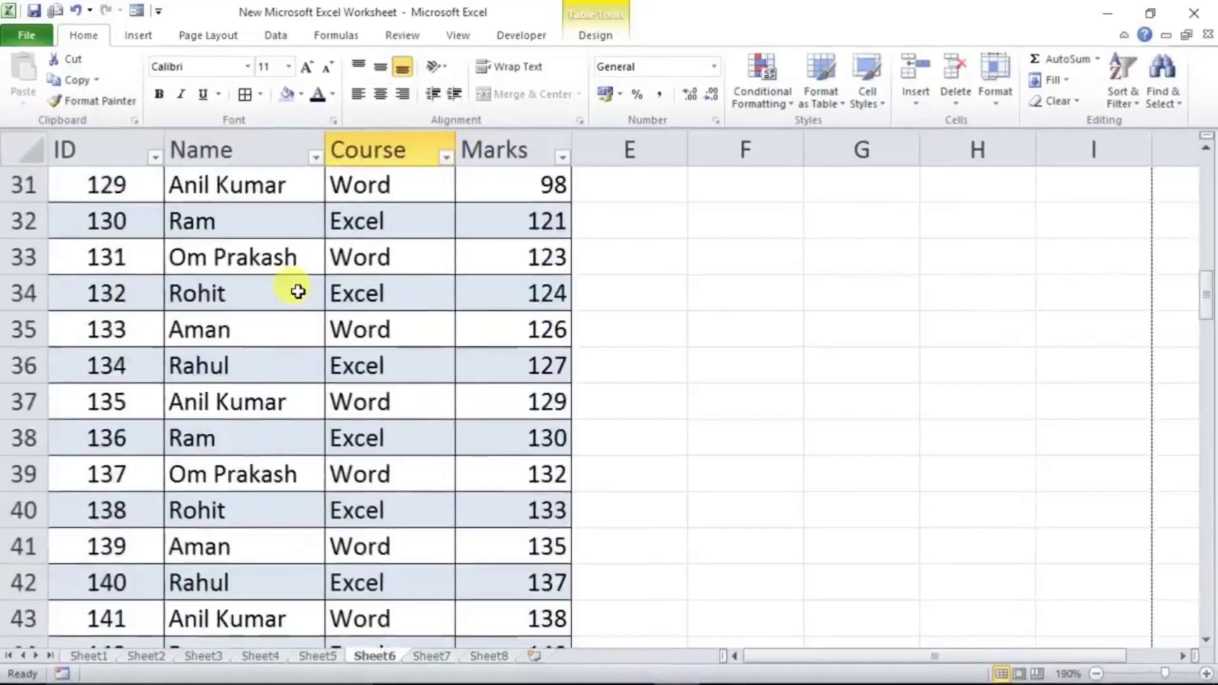
pyautogui.scroll(3, 297, 286)
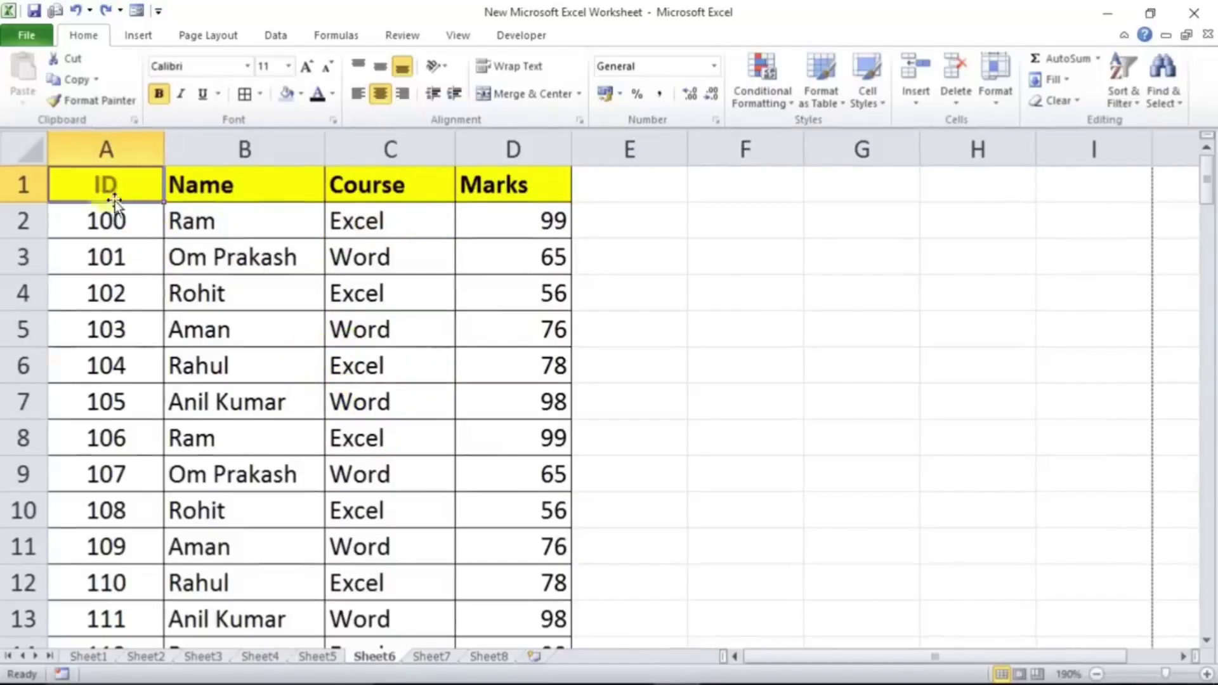
# Look through the plain Sheet6 list down to its last records and the Total row
pyautogui.scroll(-12, 335, 435)
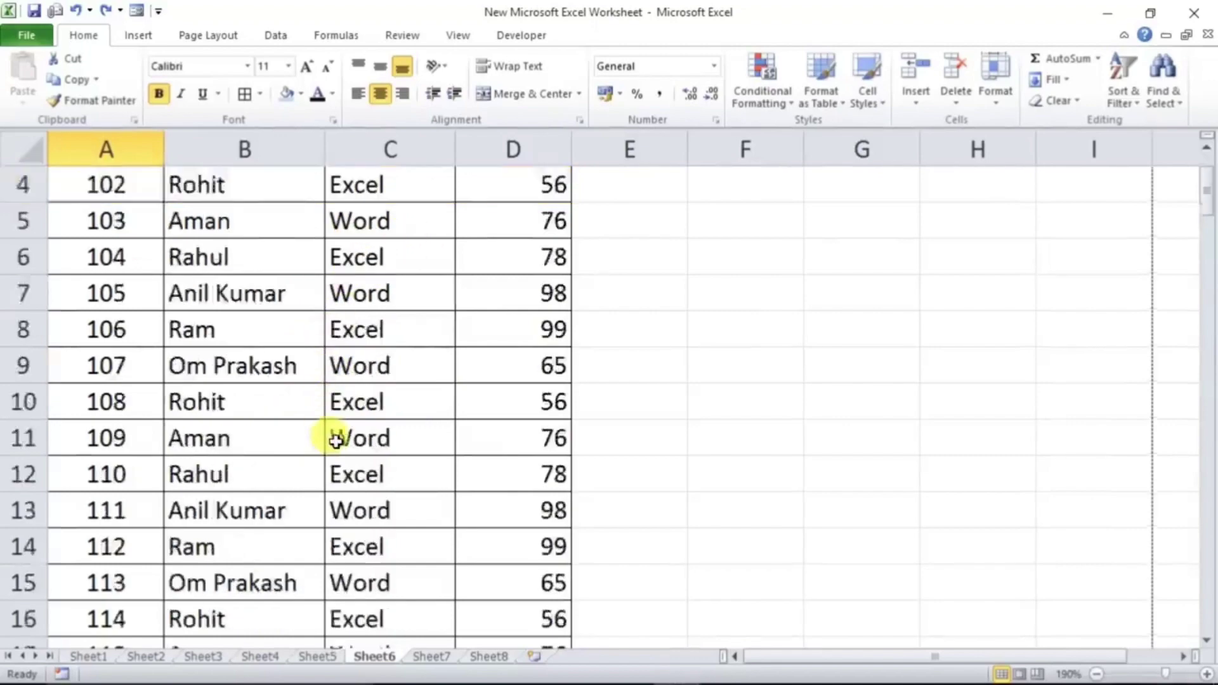
pyautogui.scroll(-17, 335, 438)
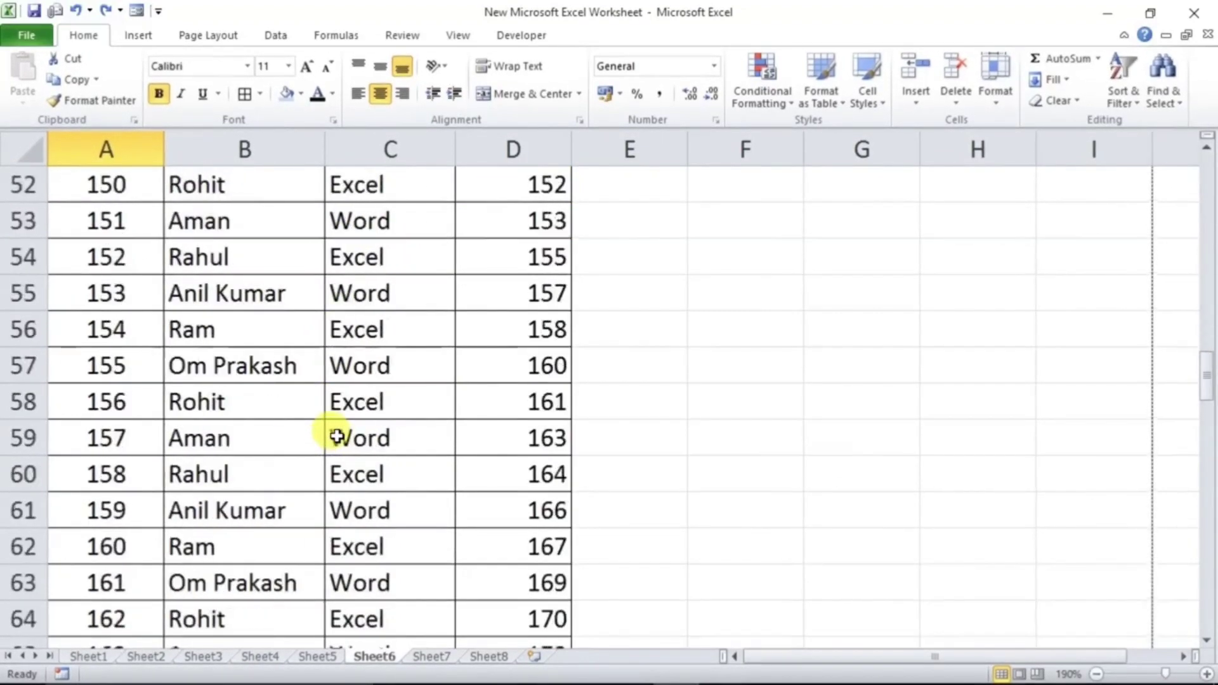
pyautogui.scroll(-10, 335, 430)
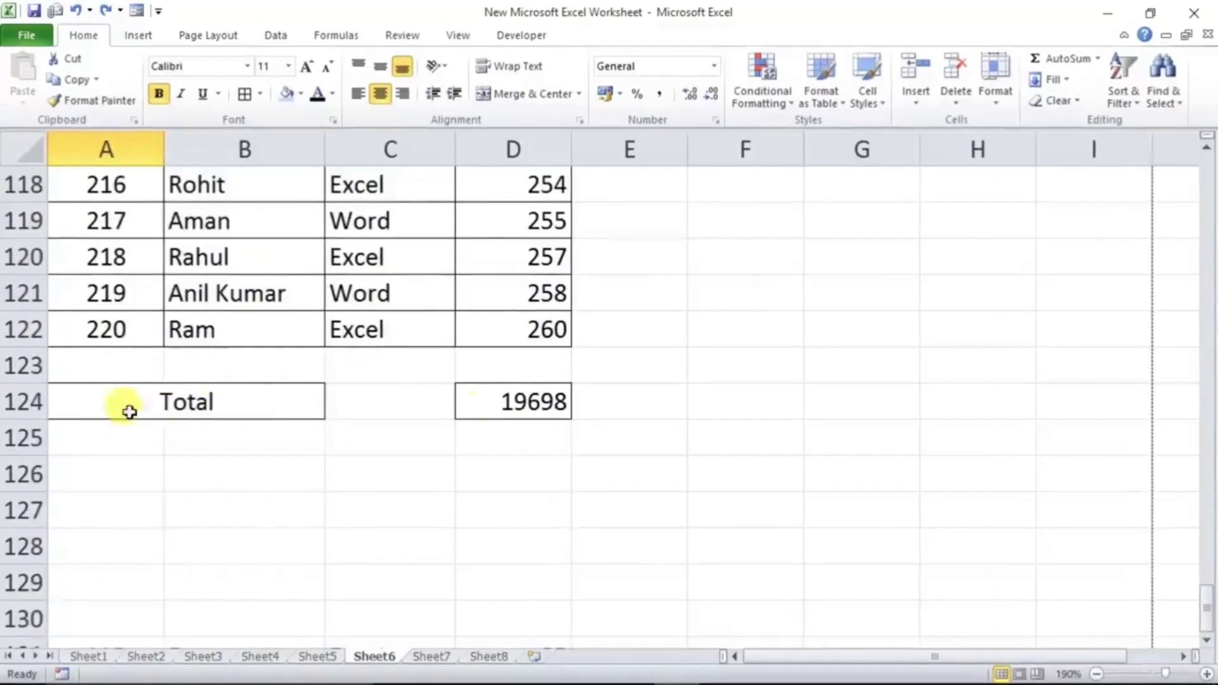
pyautogui.scroll(2, 130, 412)
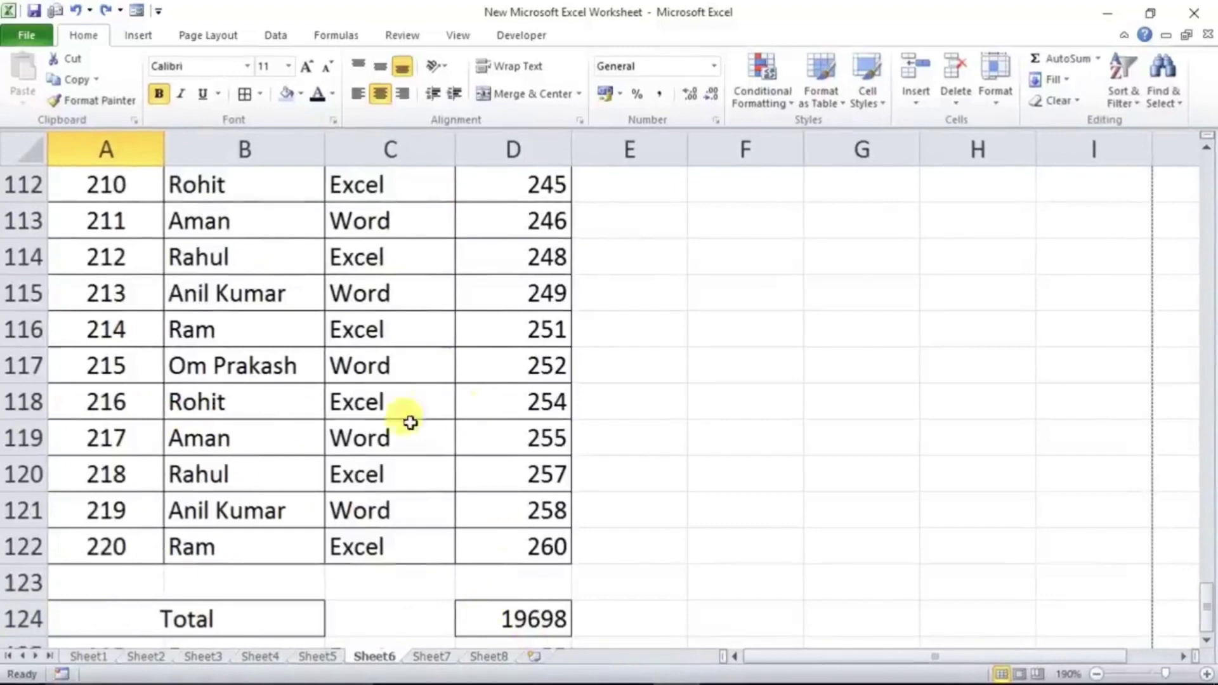
pyautogui.scroll(2, 406, 390)
pyautogui.scroll(-2, 425, 383)
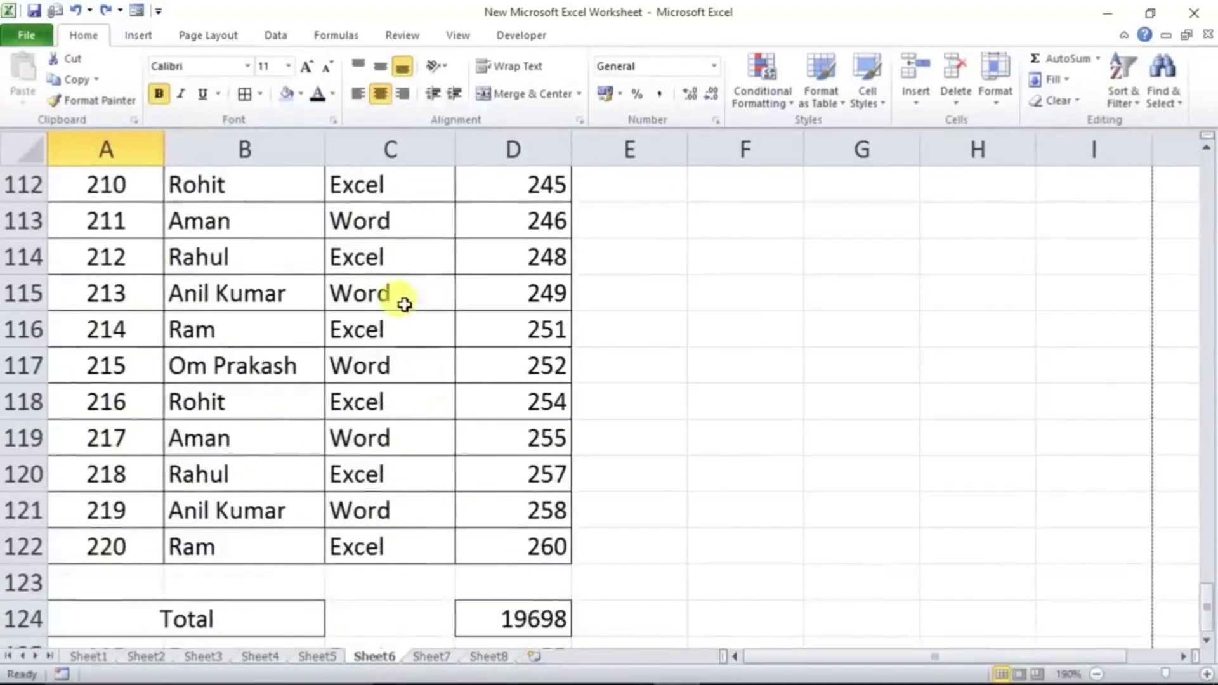
# Split the Sheet6 window, remove the vertical divider, and lower the horizontal one to leave a one-row pane beneath row 123
pyautogui.click(457, 36)
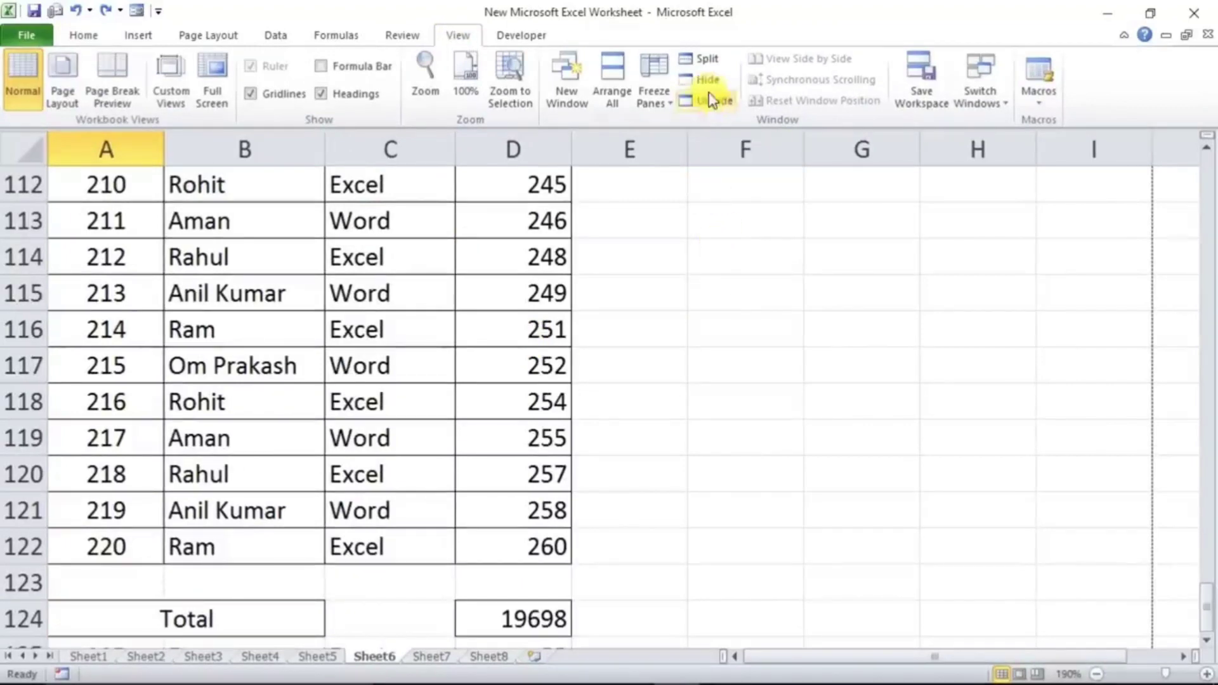
pyautogui.click(703, 59)
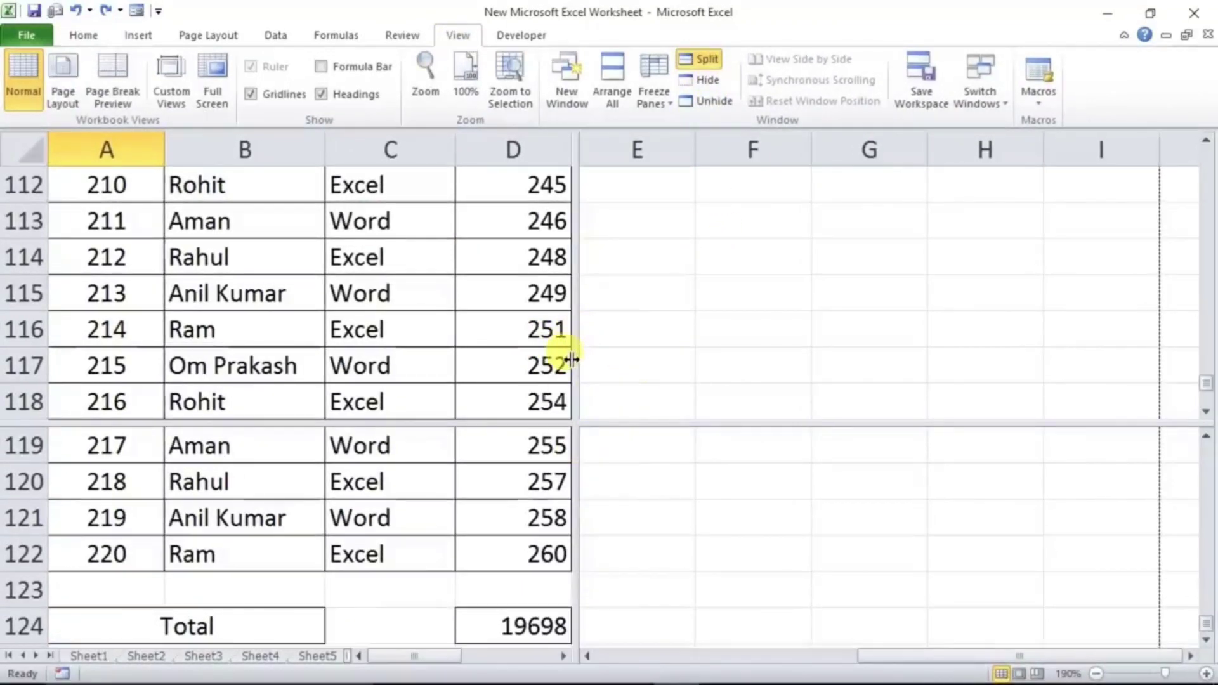
pyautogui.moveTo(572, 355); pyautogui.dragTo(1177, 367)
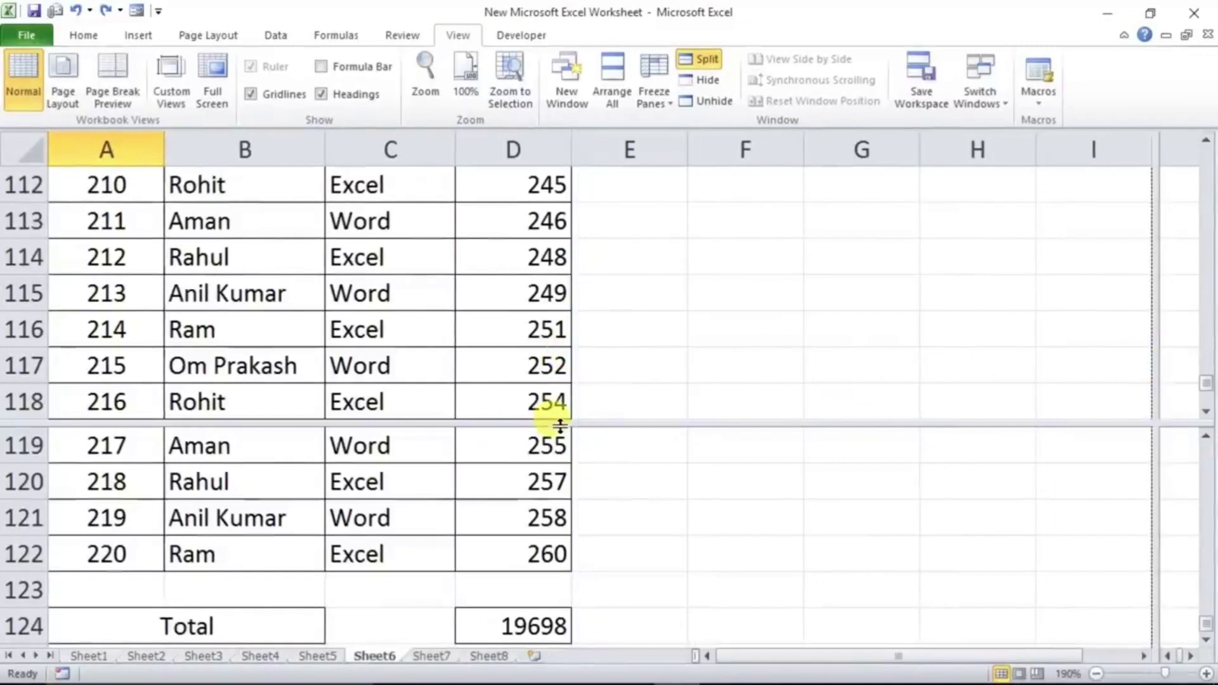
pyautogui.moveTo(546, 422); pyautogui.dragTo(537, 593)
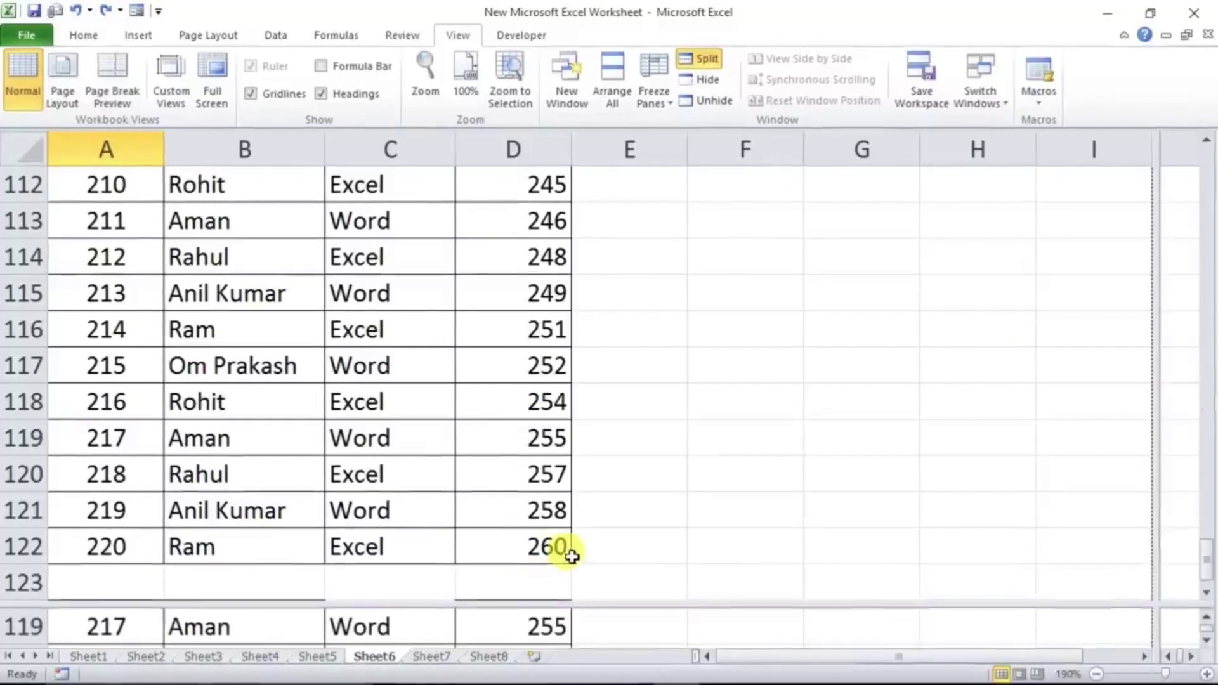
pyautogui.click(556, 627)
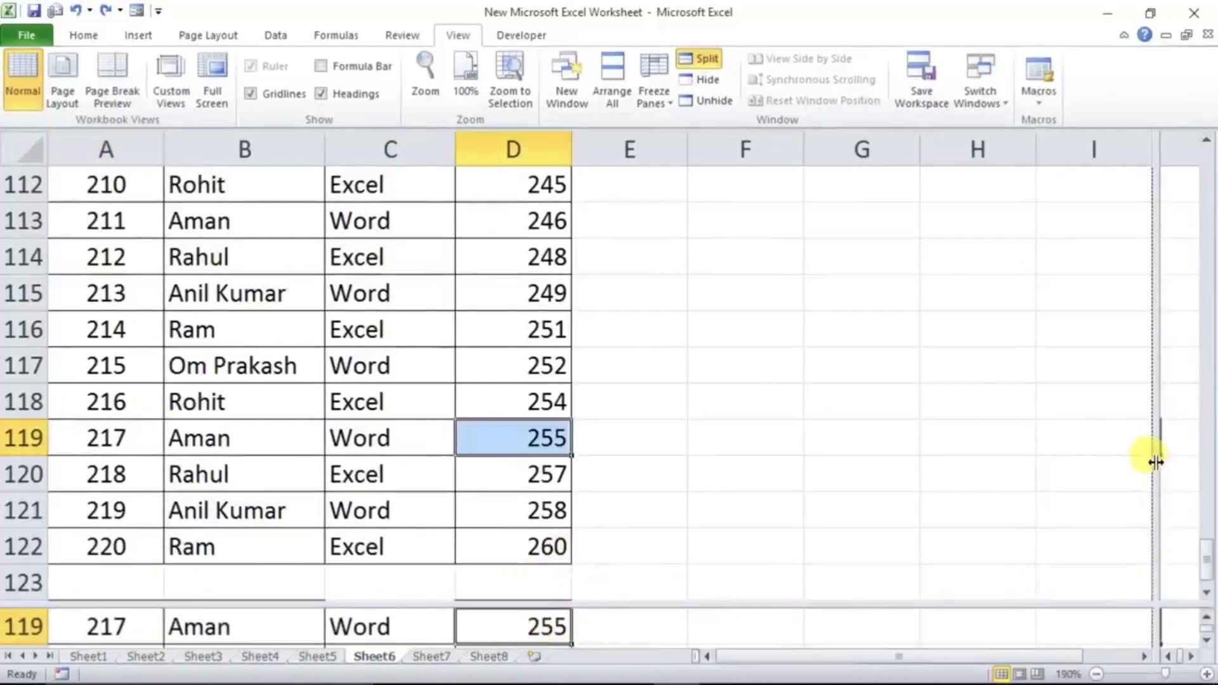
pyautogui.moveTo(1155, 461); pyautogui.dragTo(1196, 468)
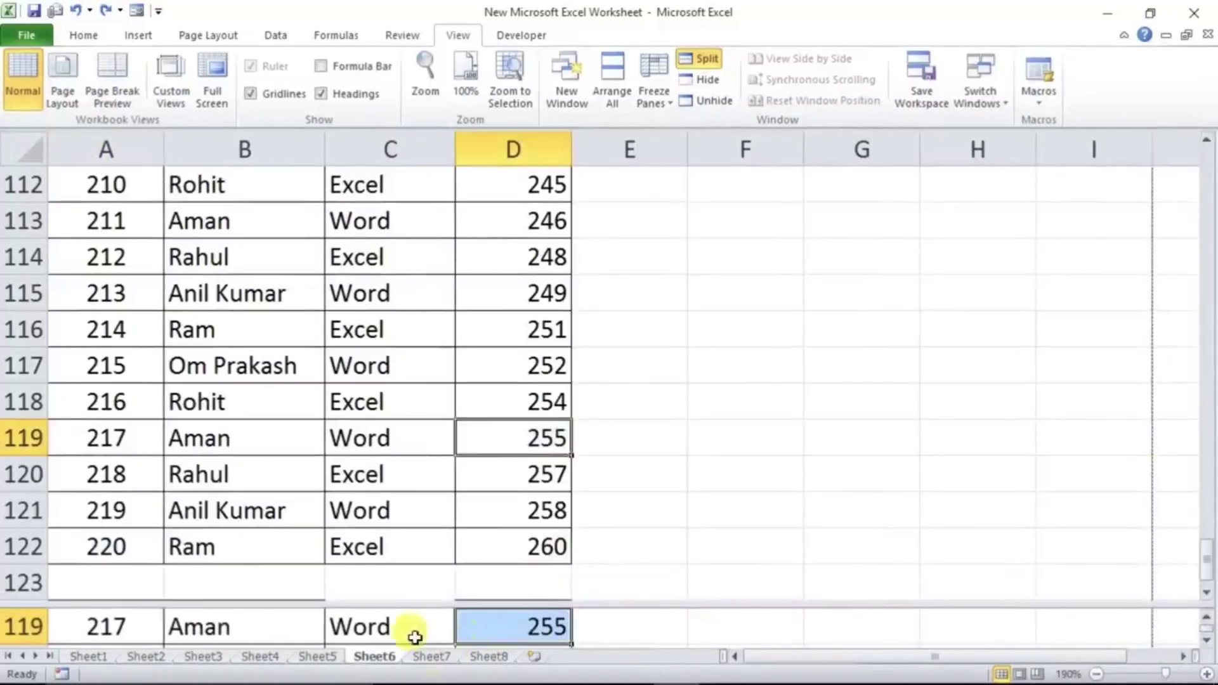
# Bring the Total row 124 into view in the one-row lower pane of the split Sheet6 window
pyautogui.click(304, 628)
pyautogui.scroll(-2, 293, 626)
pyautogui.scroll(2, 294, 627)
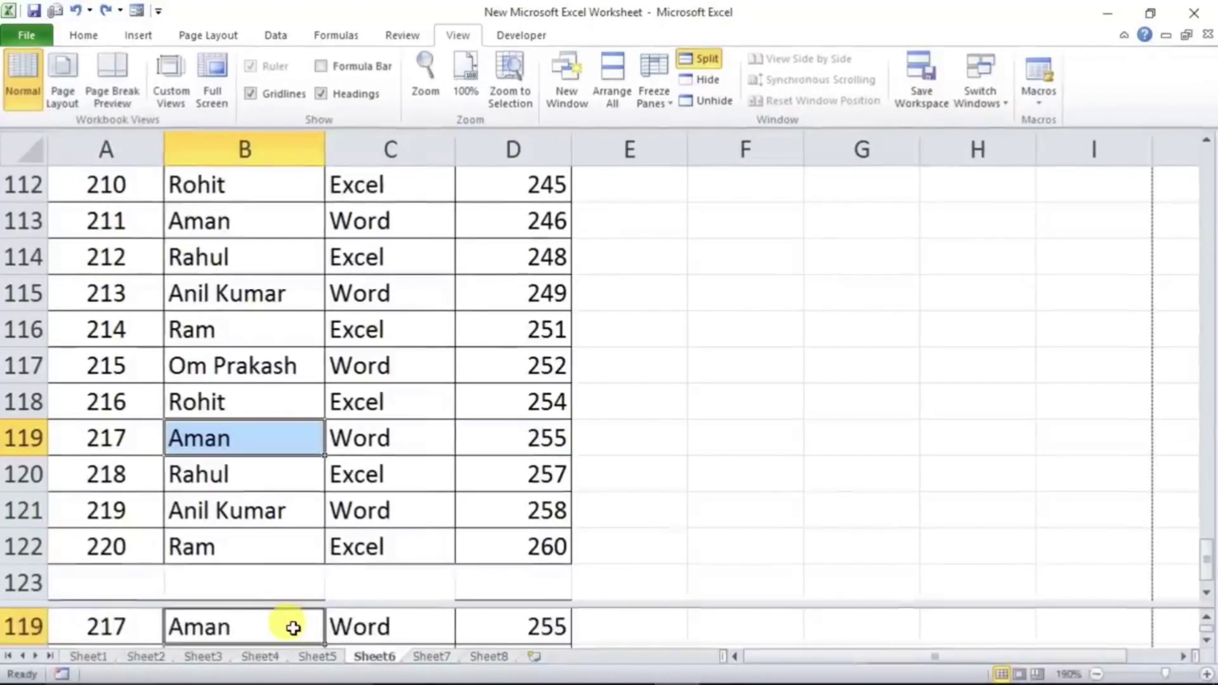
pyautogui.scroll(-1, 298, 629)
pyautogui.scroll(-1, 301, 630)
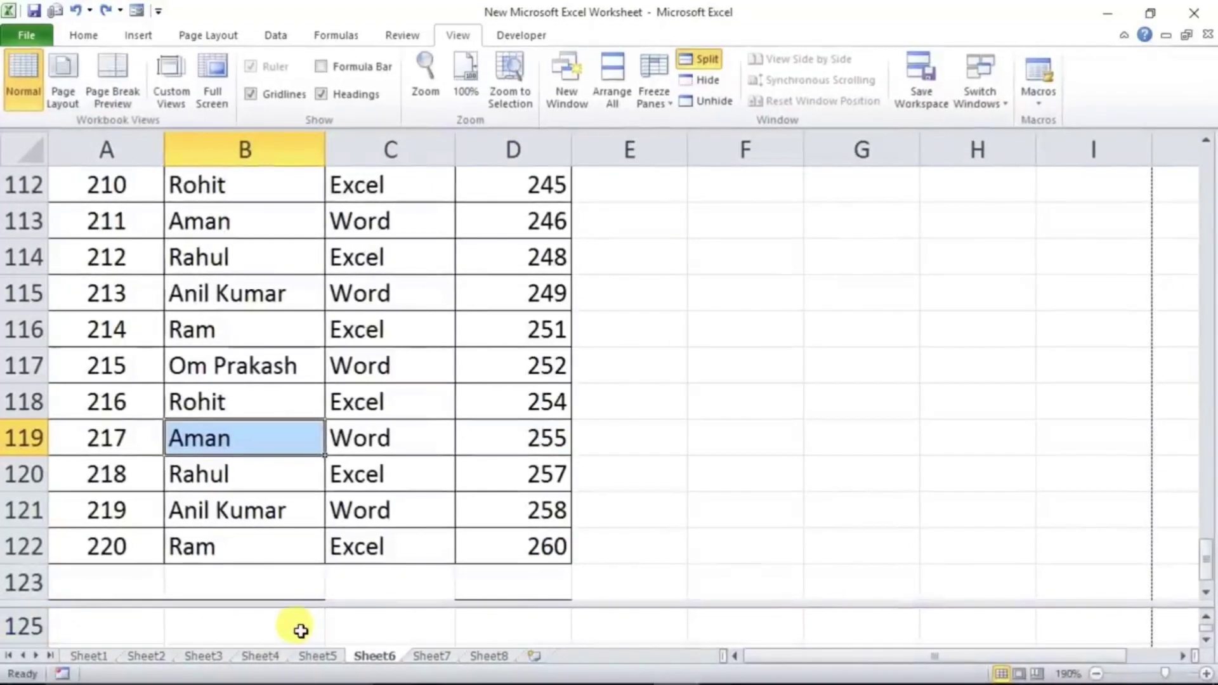
pyautogui.scroll(-3, 354, 543)
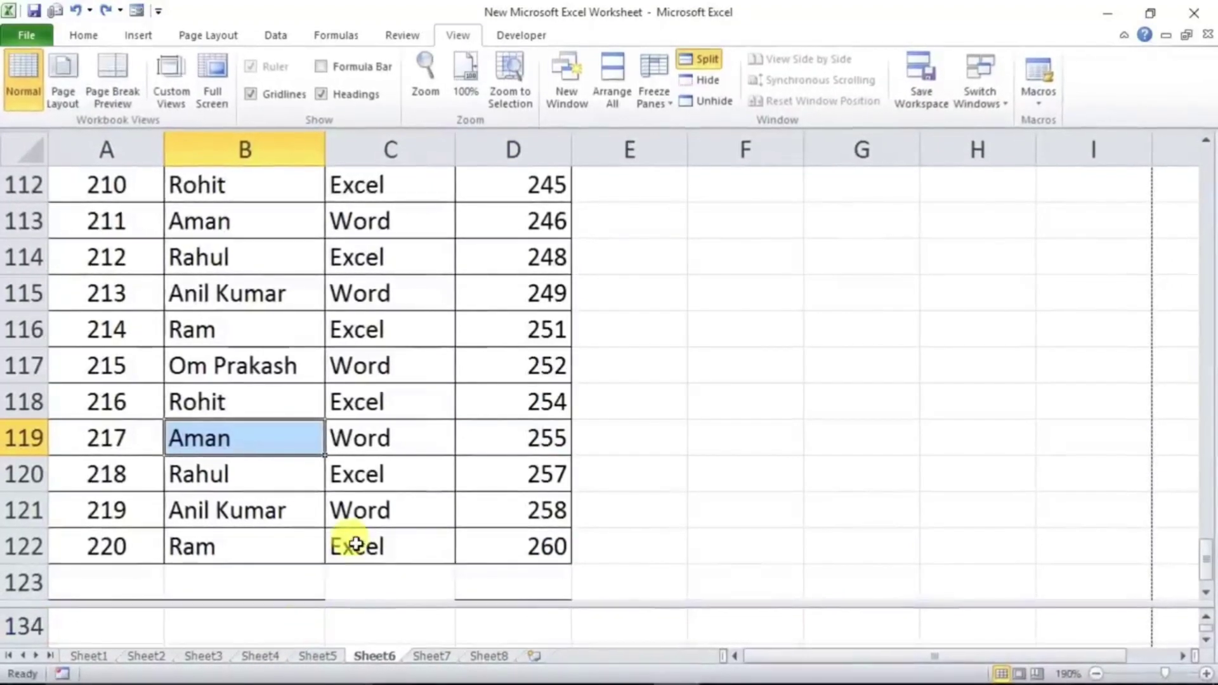
pyautogui.click(347, 516)
pyautogui.scroll(-1, 330, 503)
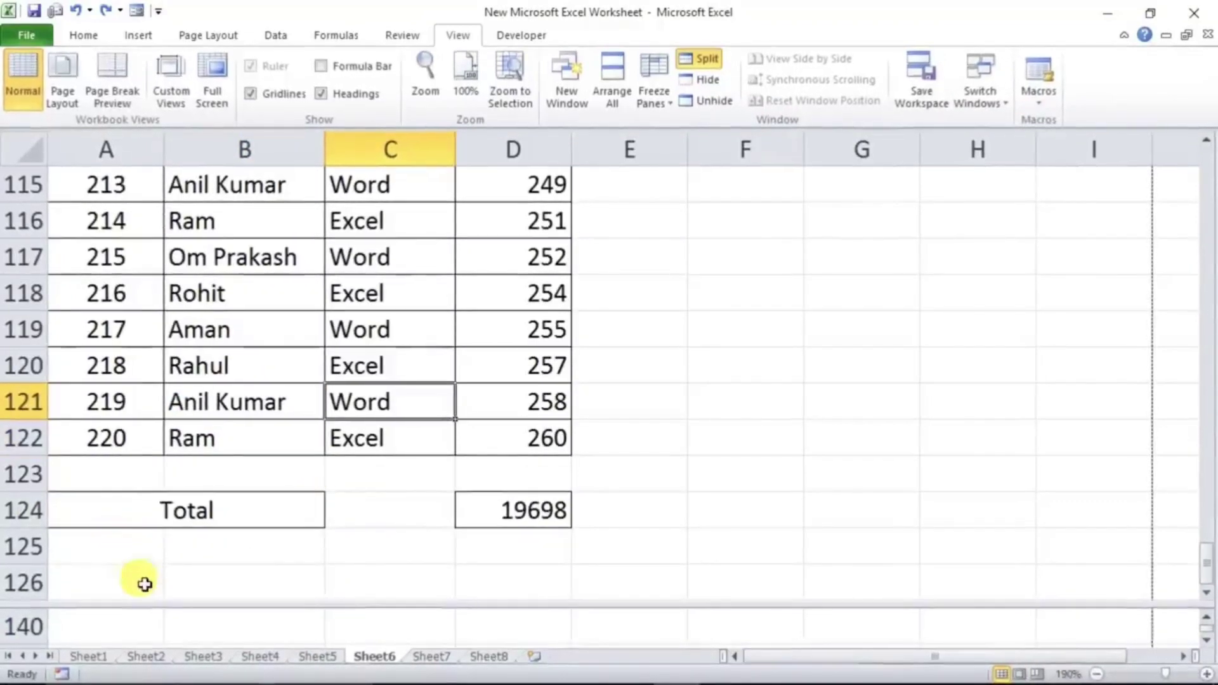
pyautogui.click(122, 628)
pyautogui.scroll(5, 140, 627)
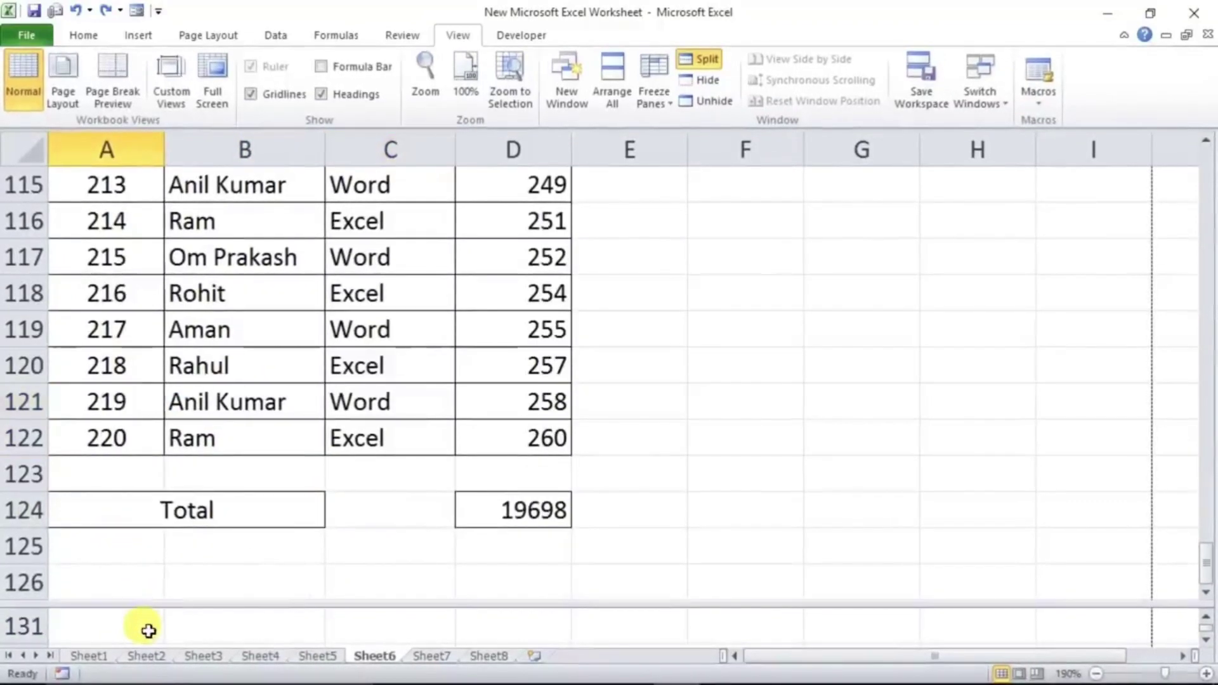
pyautogui.scroll(1, 148, 629)
pyautogui.scroll(-1, 310, 625)
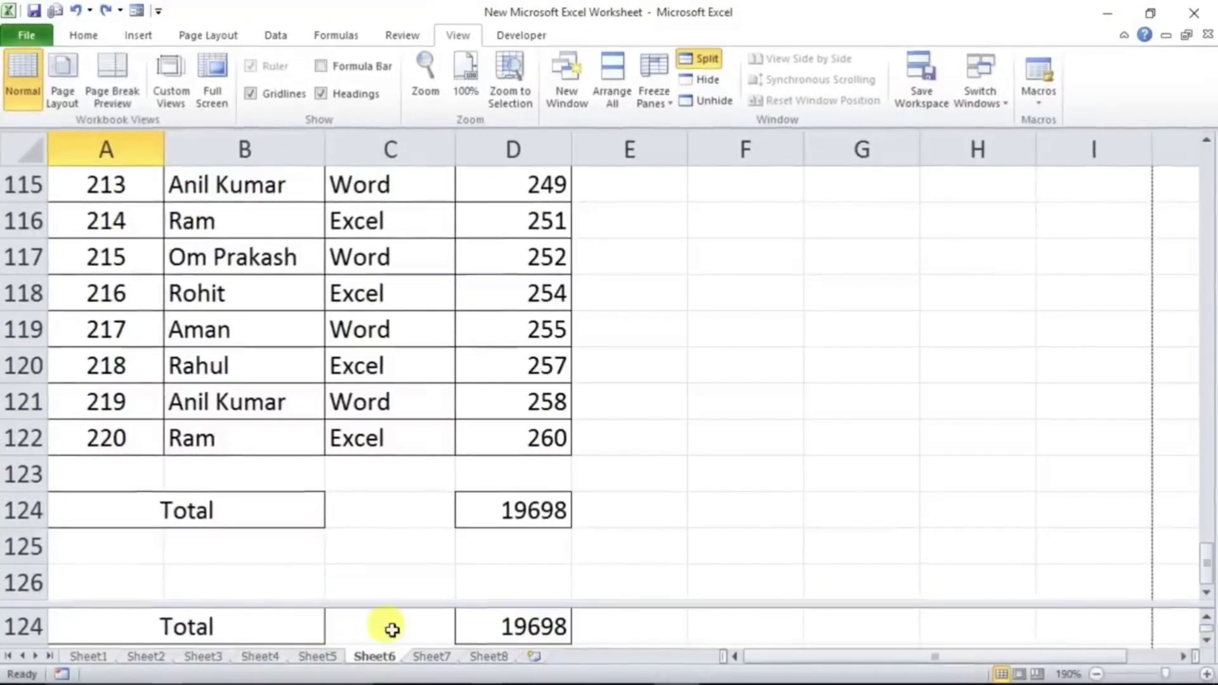
# Look back up through the records in the upper pane and check how the Total row in the lower pane behaves
pyautogui.click(622, 356)
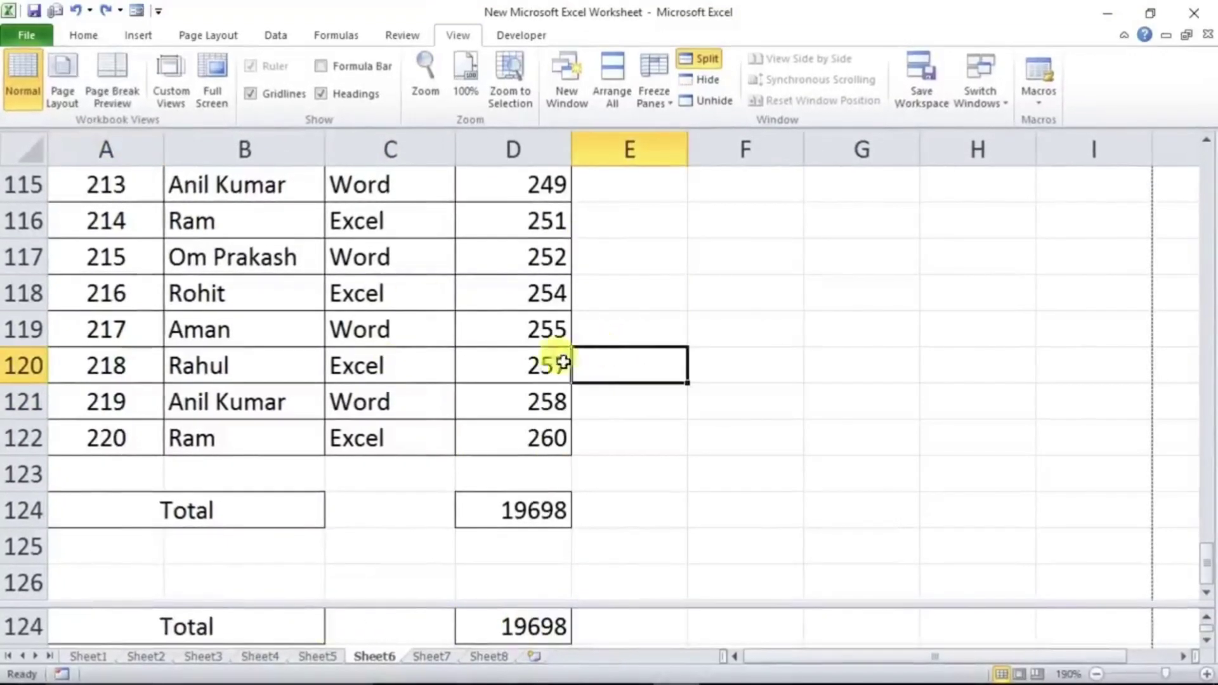
pyautogui.scroll(9, 557, 359)
pyautogui.scroll(11, 545, 374)
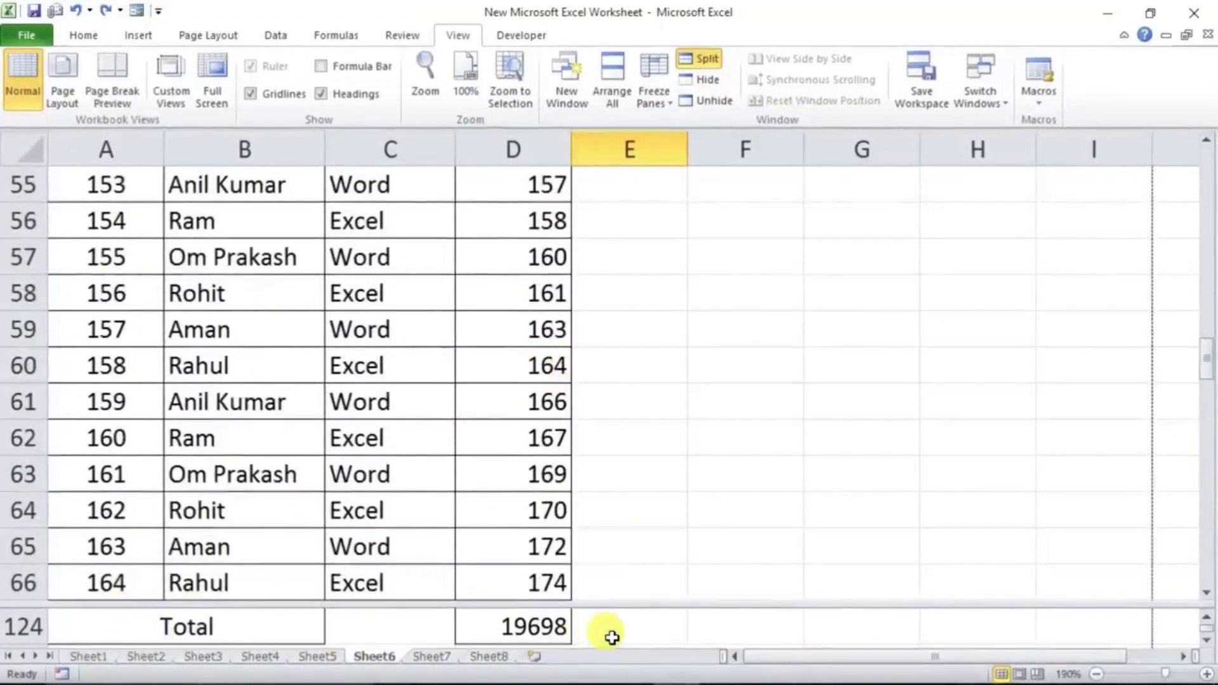
pyautogui.scroll(8, 491, 507)
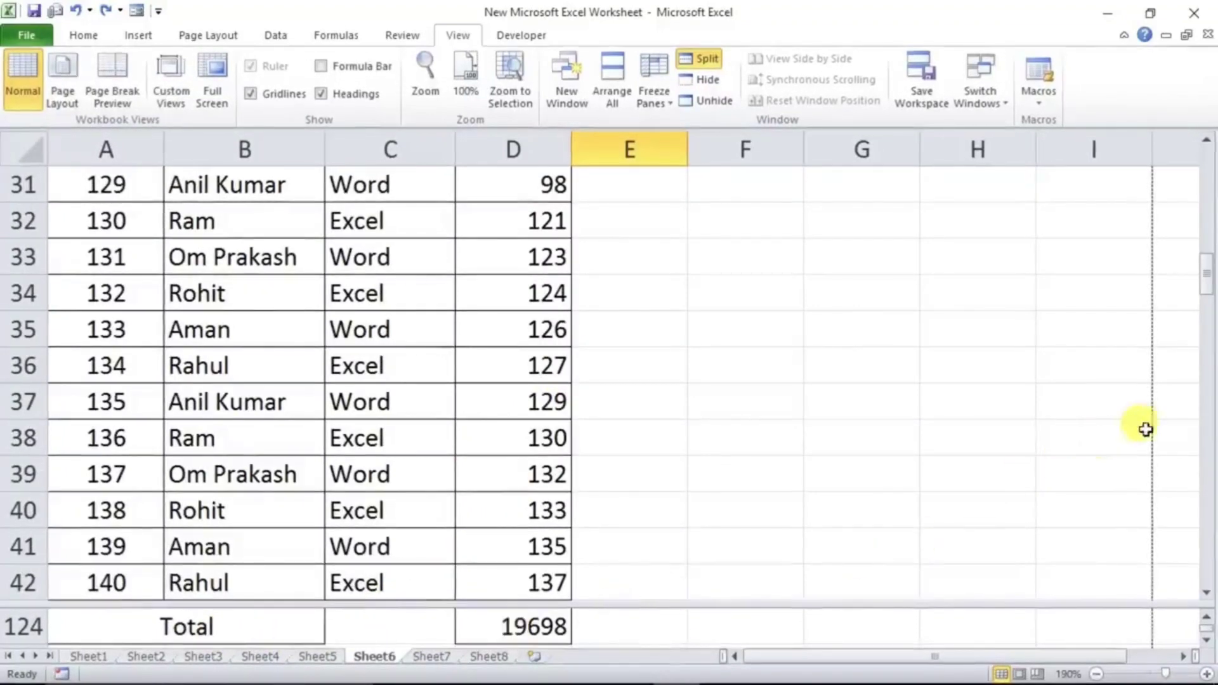
# Remove the split from the Sheet6 window and return to the first records
pyautogui.click(698, 58)
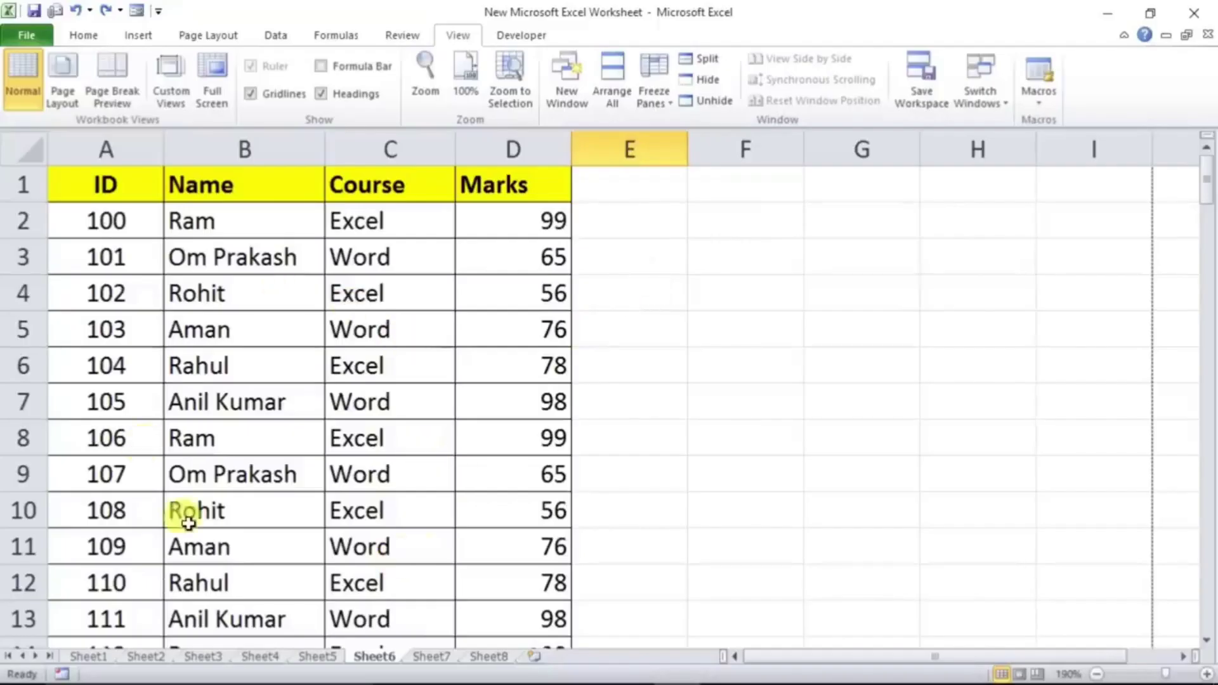
pyautogui.click(319, 406)
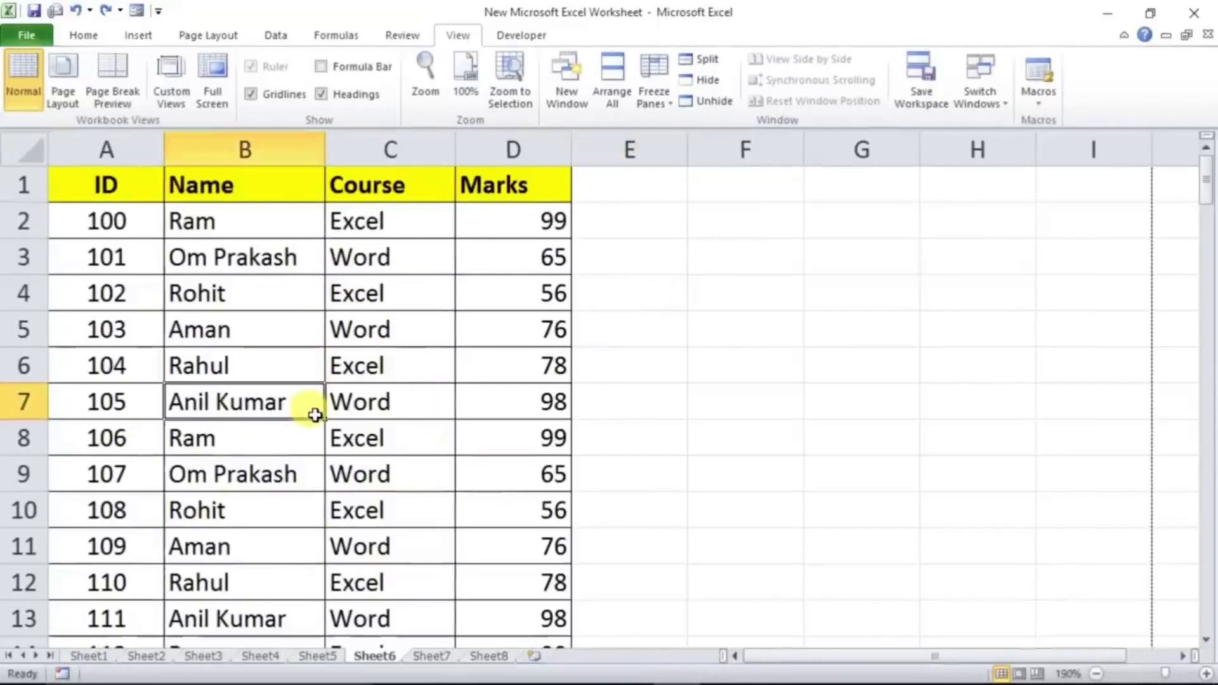
pyautogui.scroll(-2, 318, 413)
pyautogui.scroll(2, 318, 372)
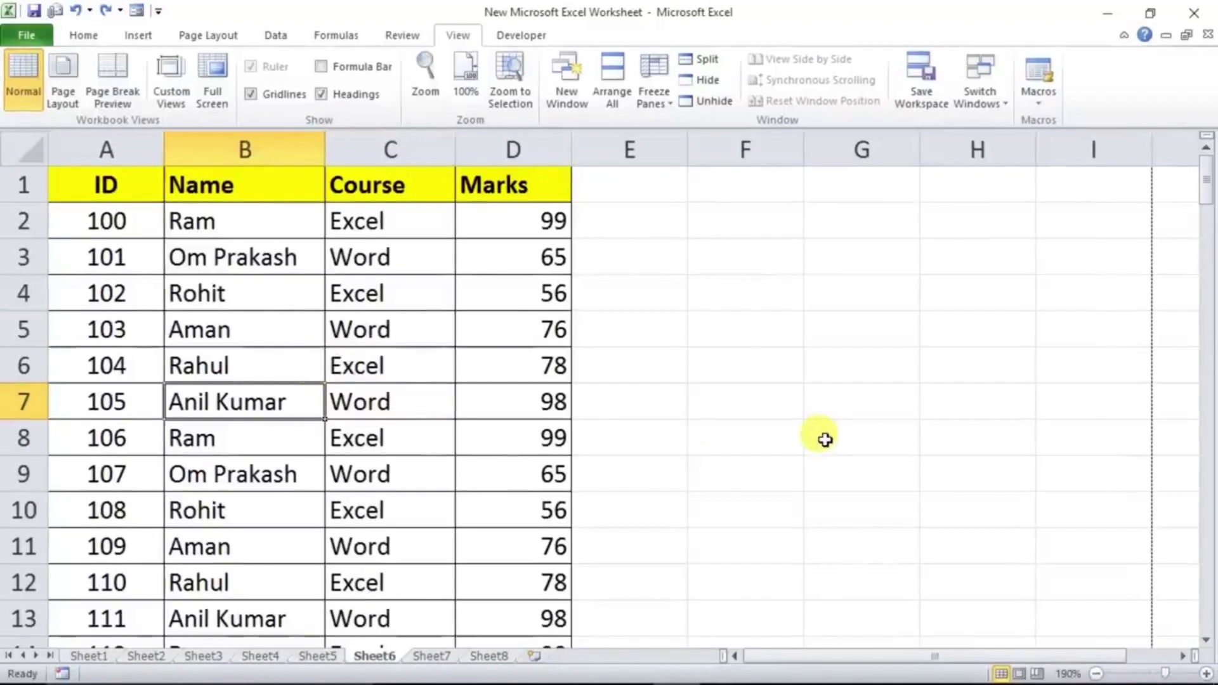
# Preview the Sheet6 printout and check pages 1 to 3 for the header row
pyautogui.hotkey('ctrl', 'p')
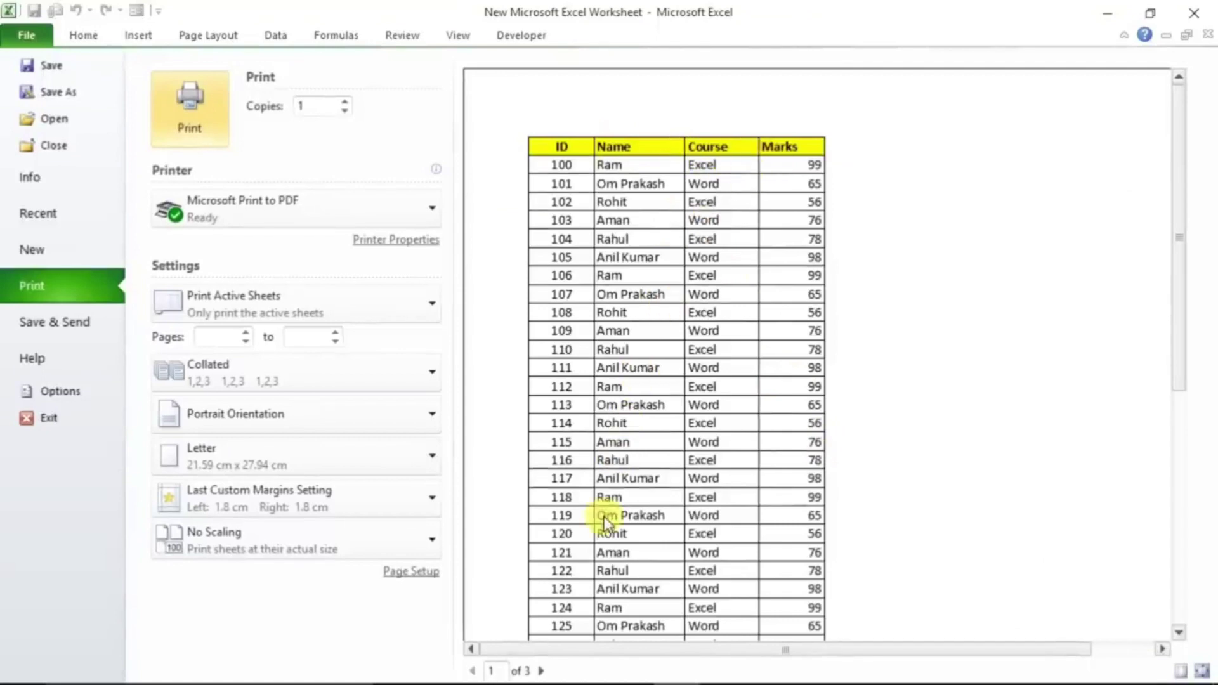
pyautogui.click(541, 670)
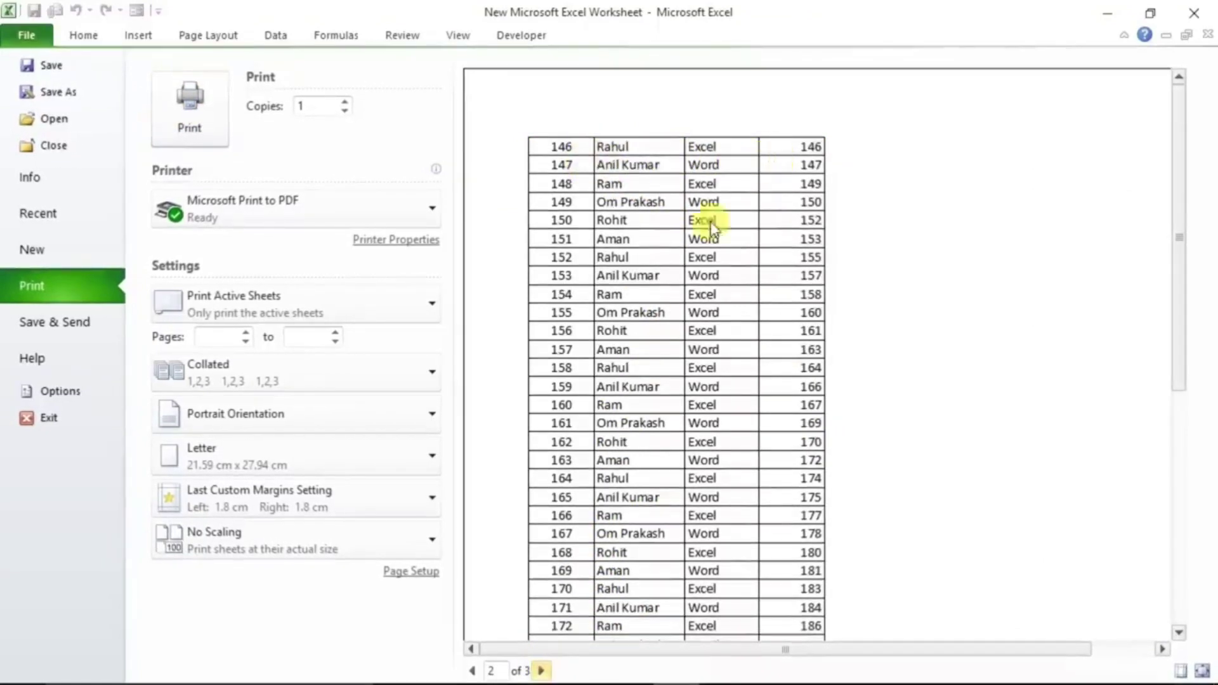
pyautogui.click(541, 670)
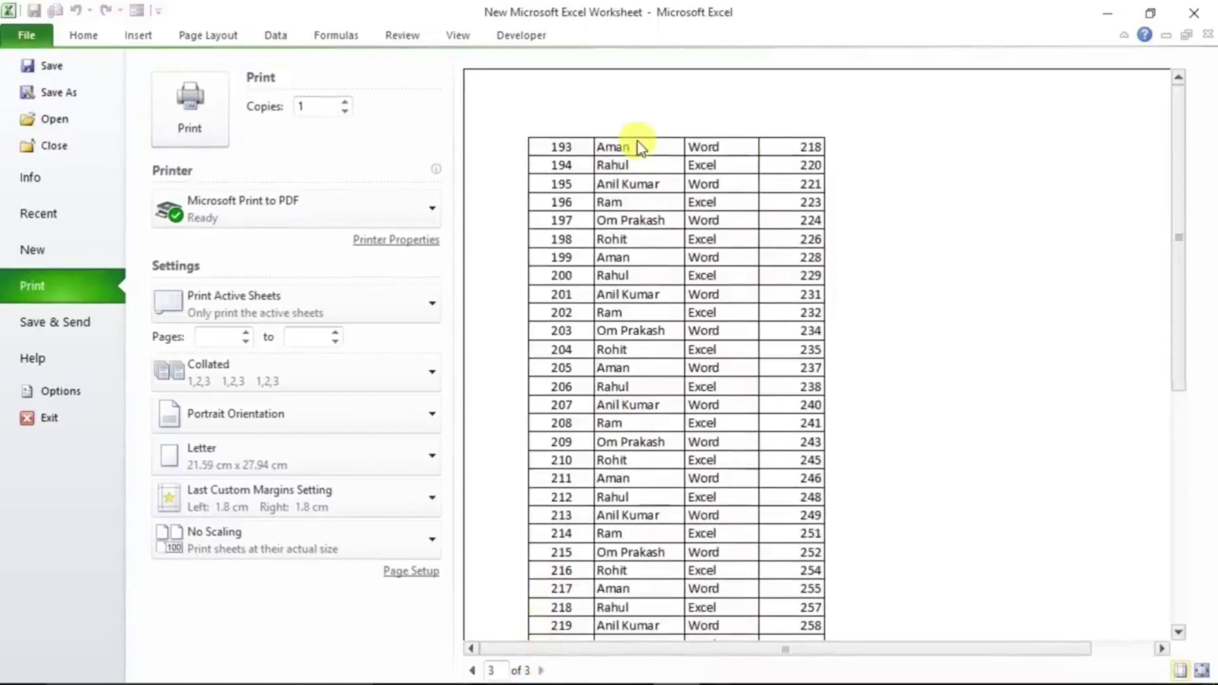
pyautogui.press('Escape')
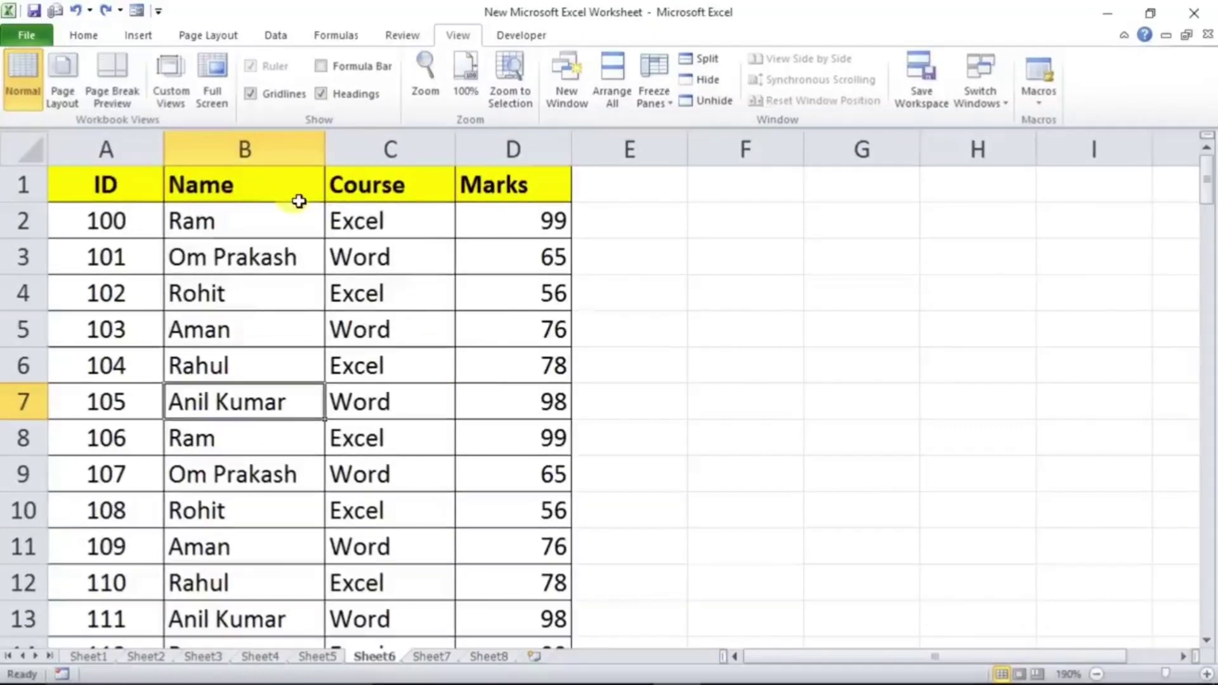
# Set row 1 ($1:$1) as the print title row to repeat at the top of every printed page
pyautogui.click(365, 316)
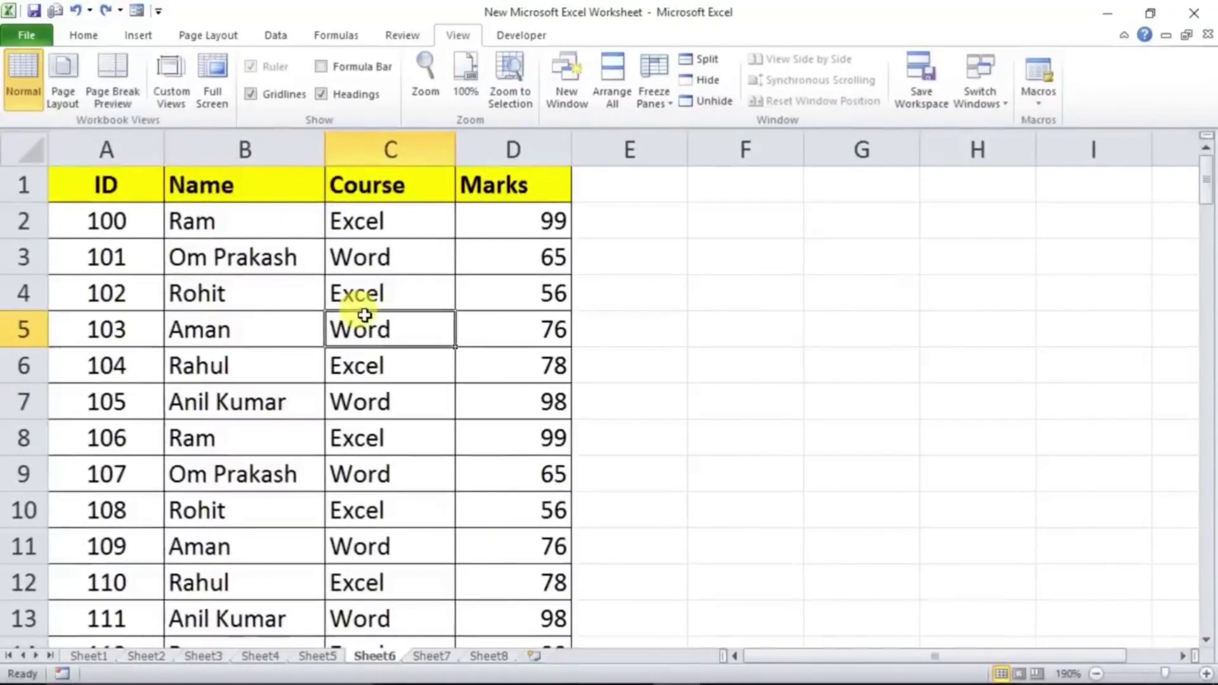
pyautogui.click(193, 37)
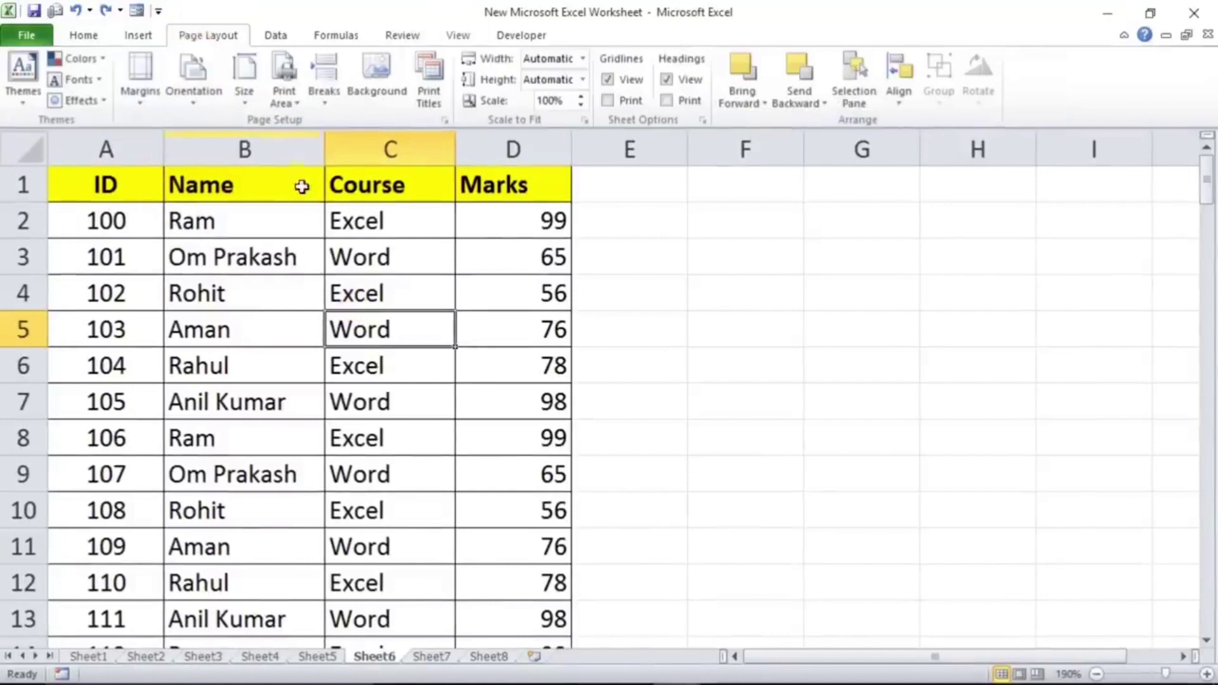
pyautogui.click(425, 87)
pyautogui.moveTo(519, 150); pyautogui.dragTo(576, 176)
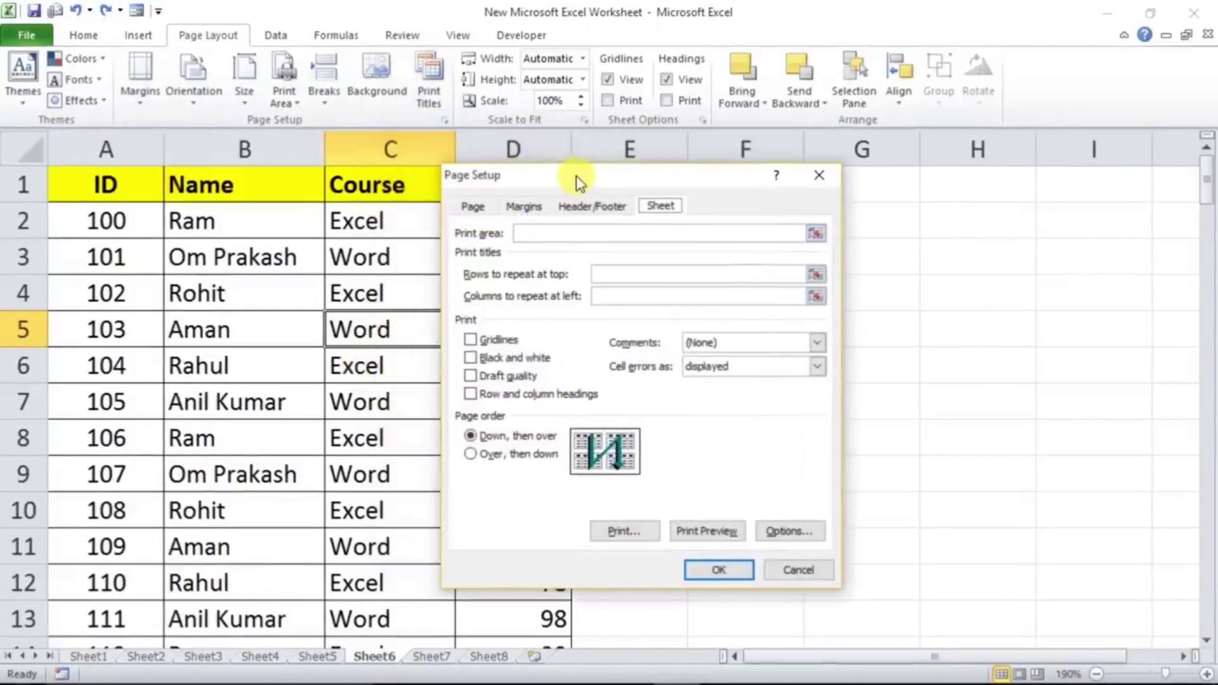
pyautogui.click(613, 274)
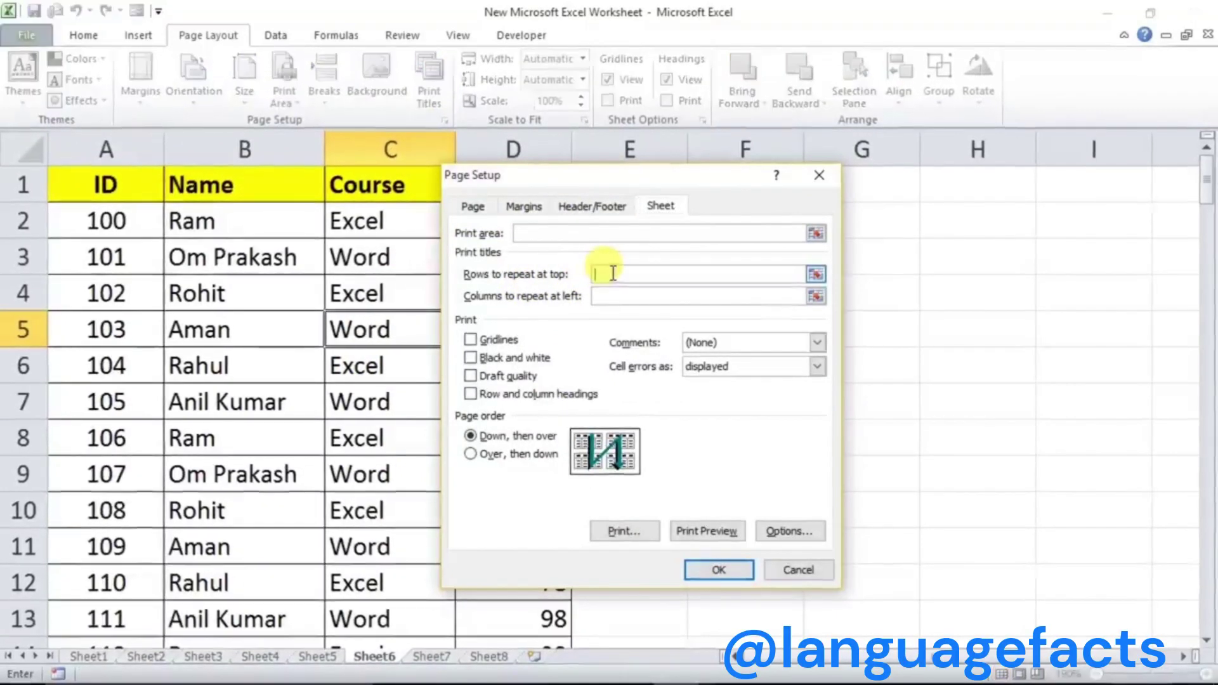
pyautogui.moveTo(542, 176); pyautogui.dragTo(657, 206)
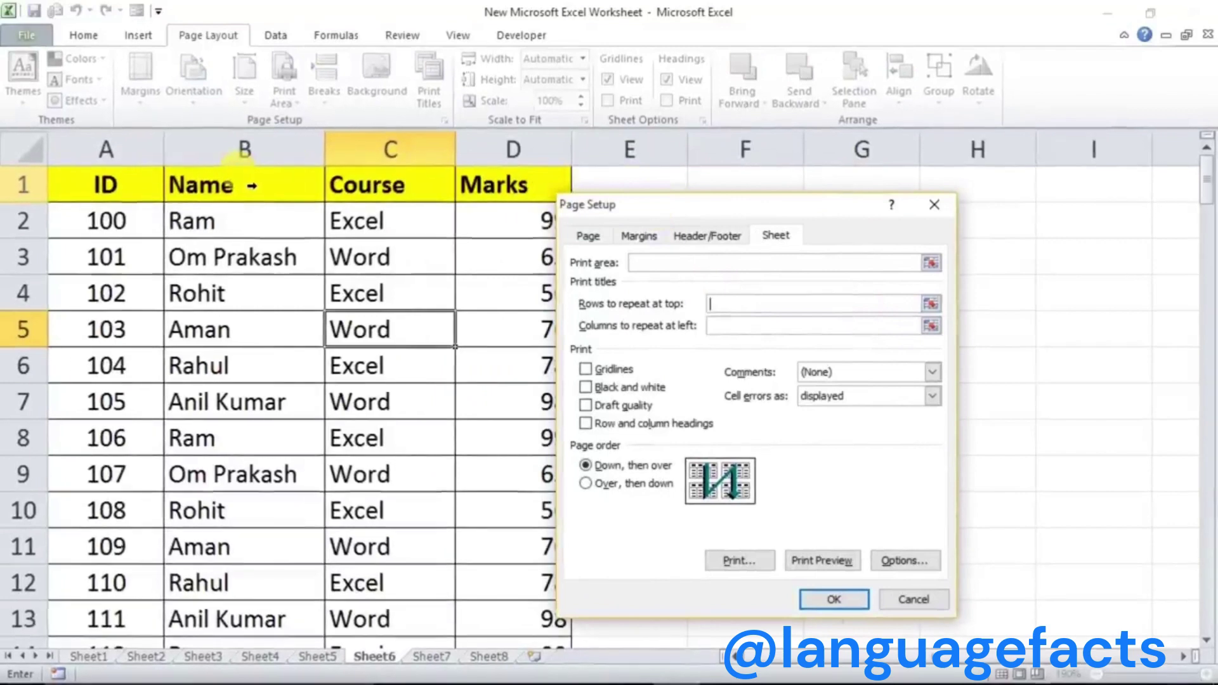
pyautogui.click(255, 186)
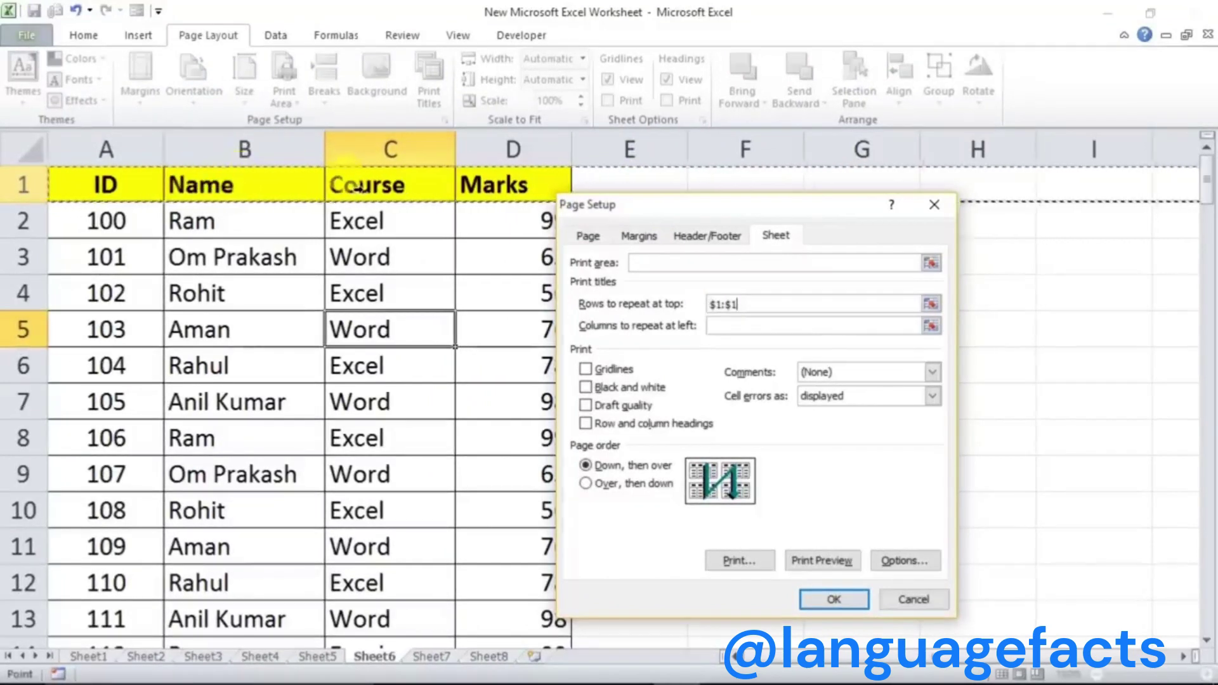
pyautogui.click(831, 600)
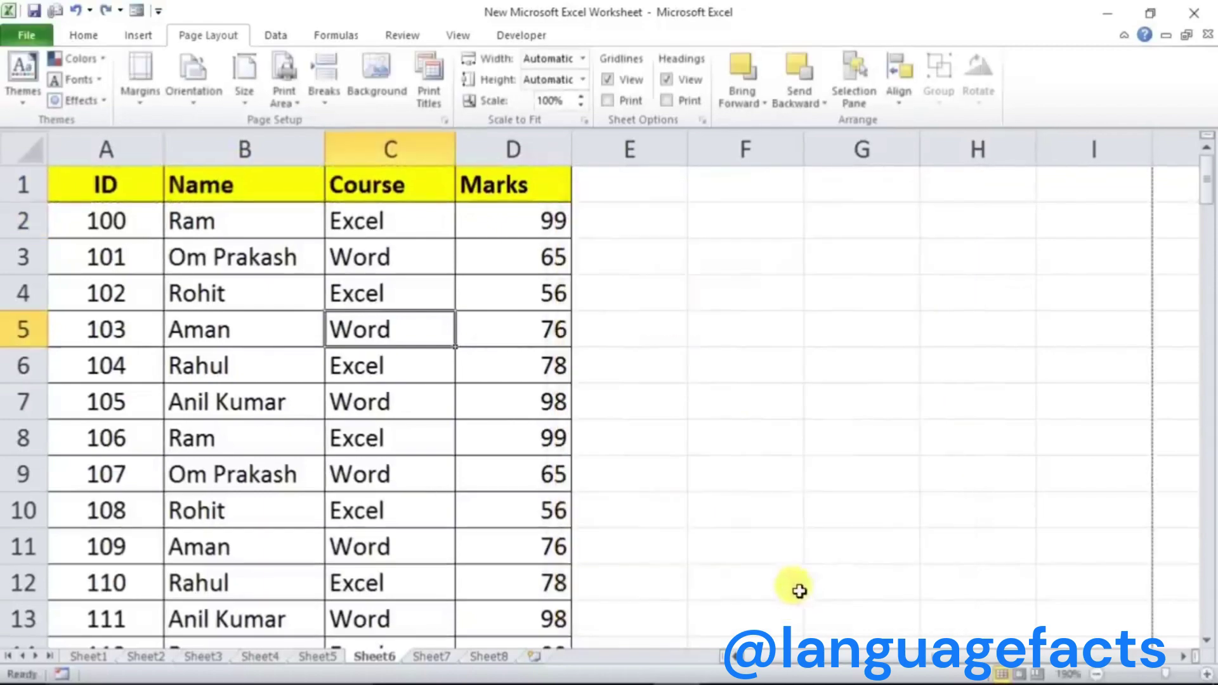
# Preview all three print pages again to check the repeated ID, Name, Course and Marks headers
pyautogui.click(547, 365)
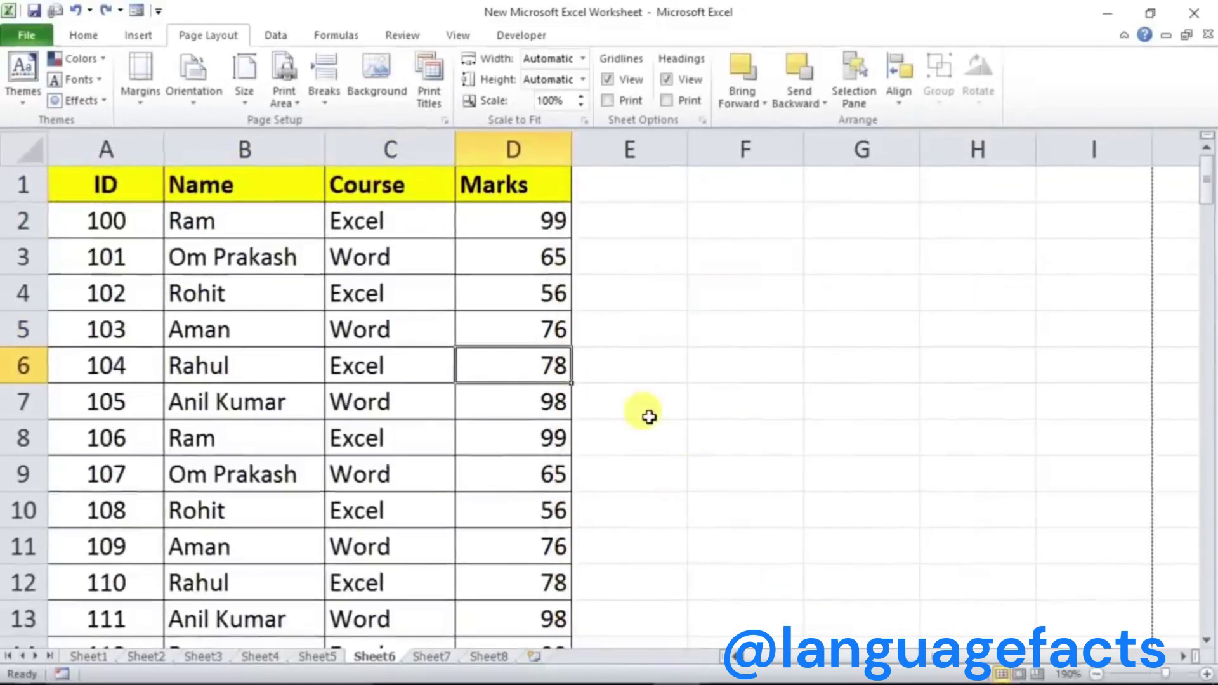
pyautogui.hotkey('ctrl', 'p')
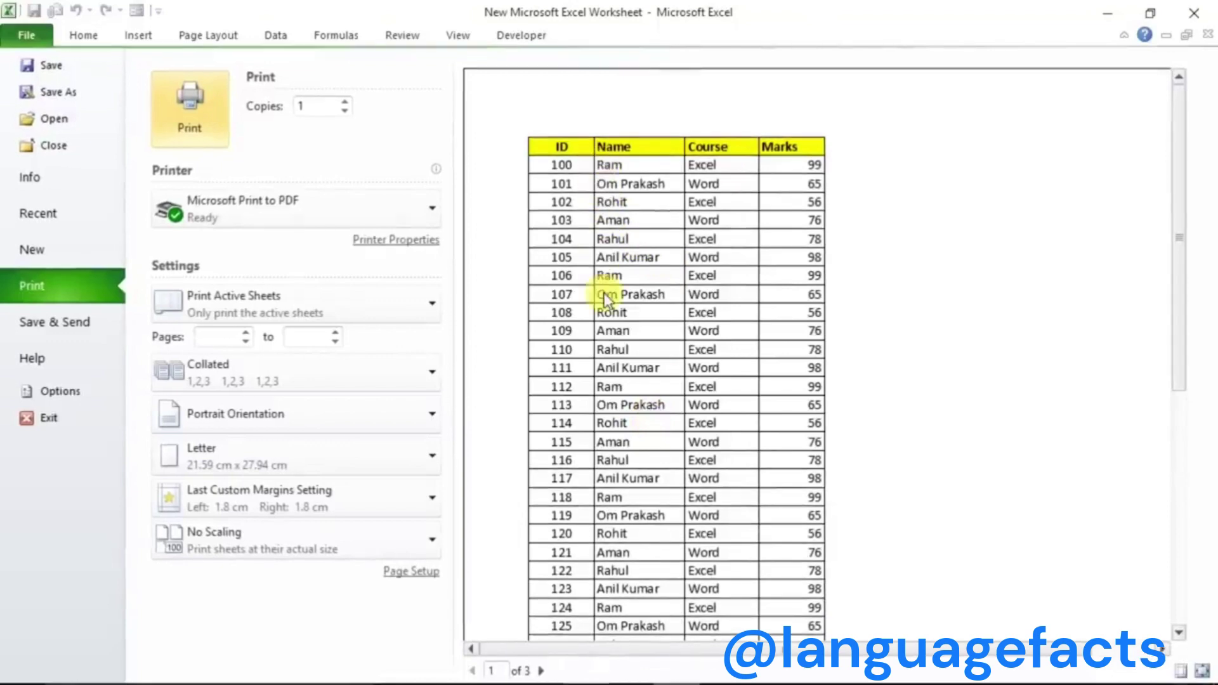
pyautogui.click(541, 670)
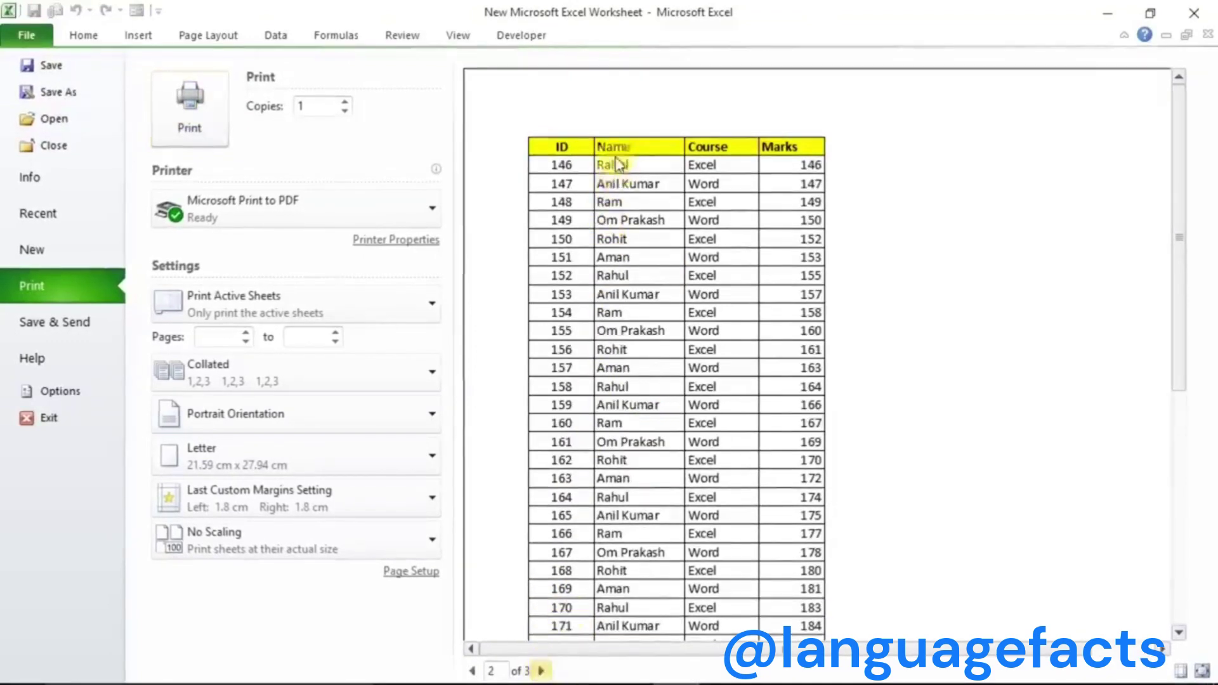
pyautogui.click(540, 670)
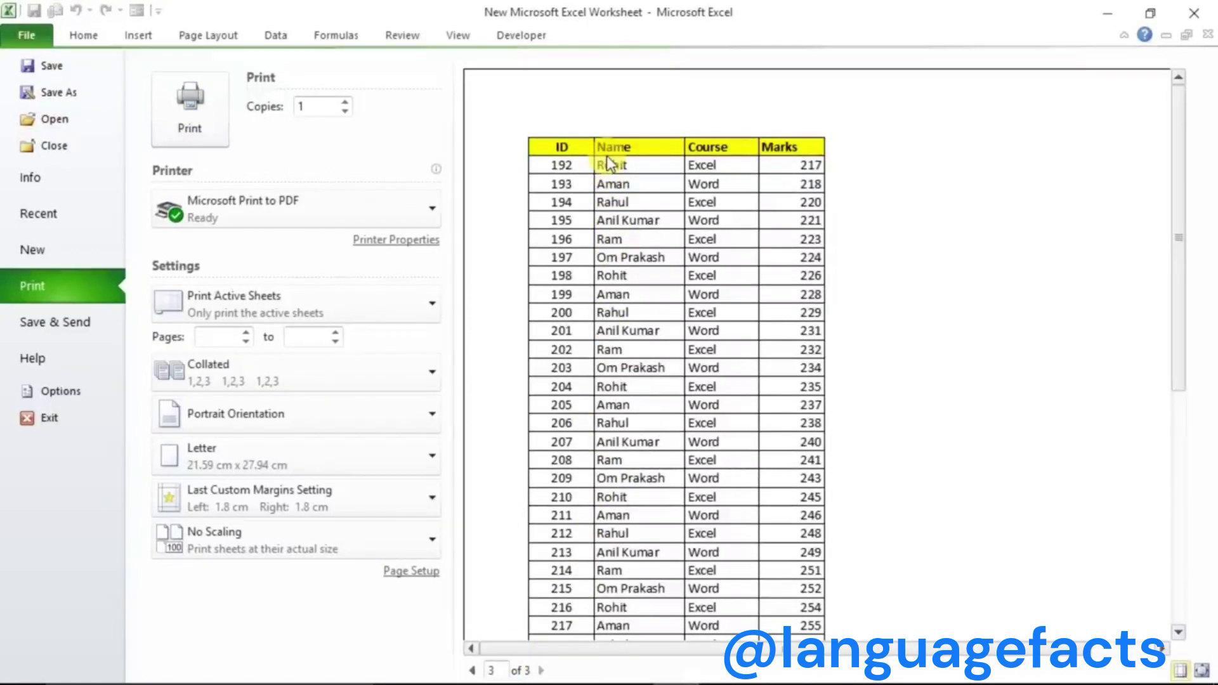
pyautogui.press('Escape')
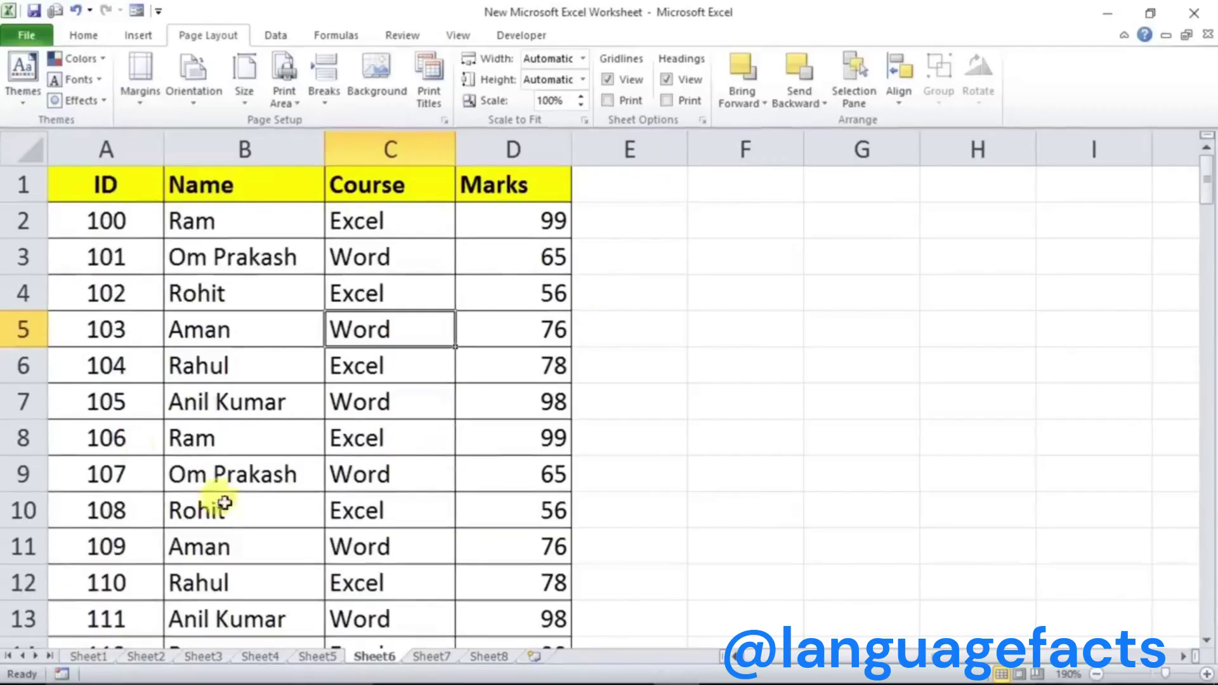
# Set the records with IDs 103 to 105 (A5:D7) as the print area and preview the printout
pyautogui.moveTo(96, 315); pyautogui.dragTo(484, 415)
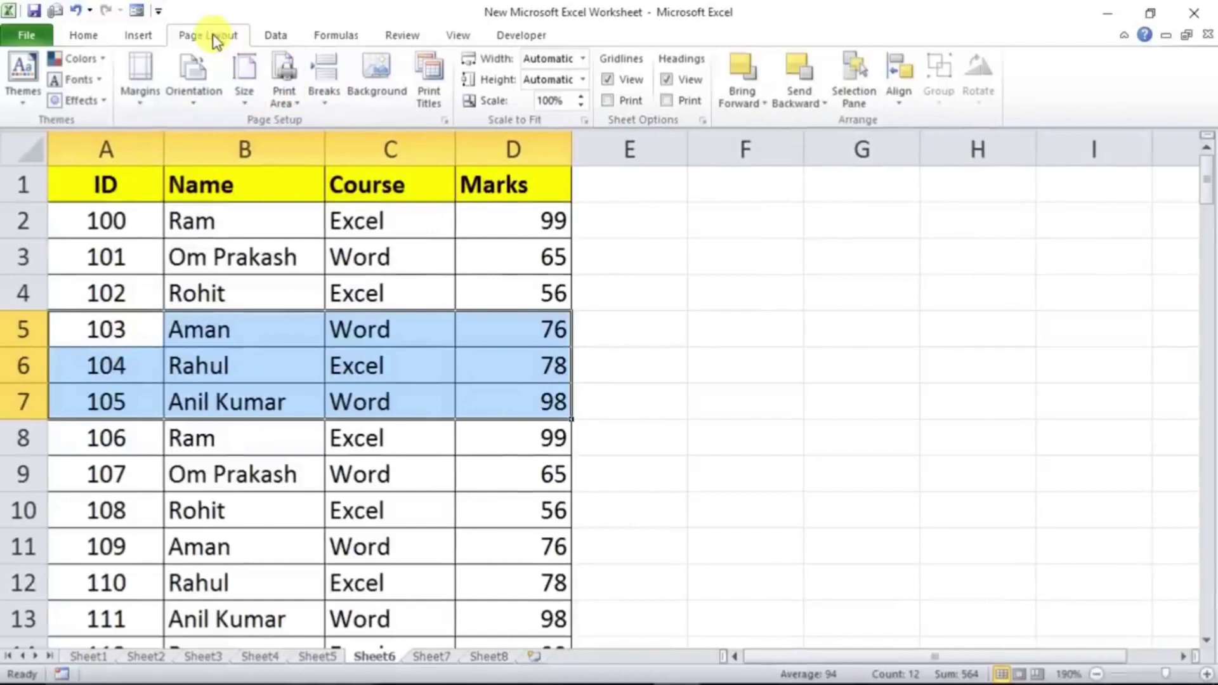
pyautogui.click(284, 101)
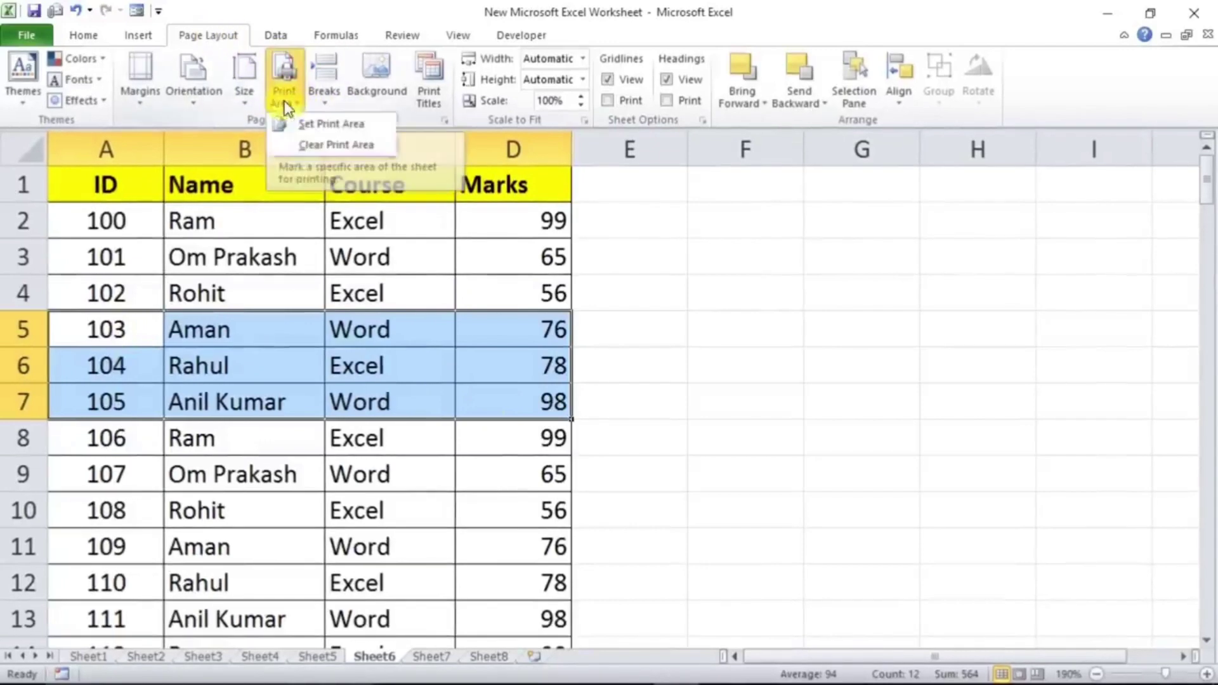
pyautogui.click(330, 124)
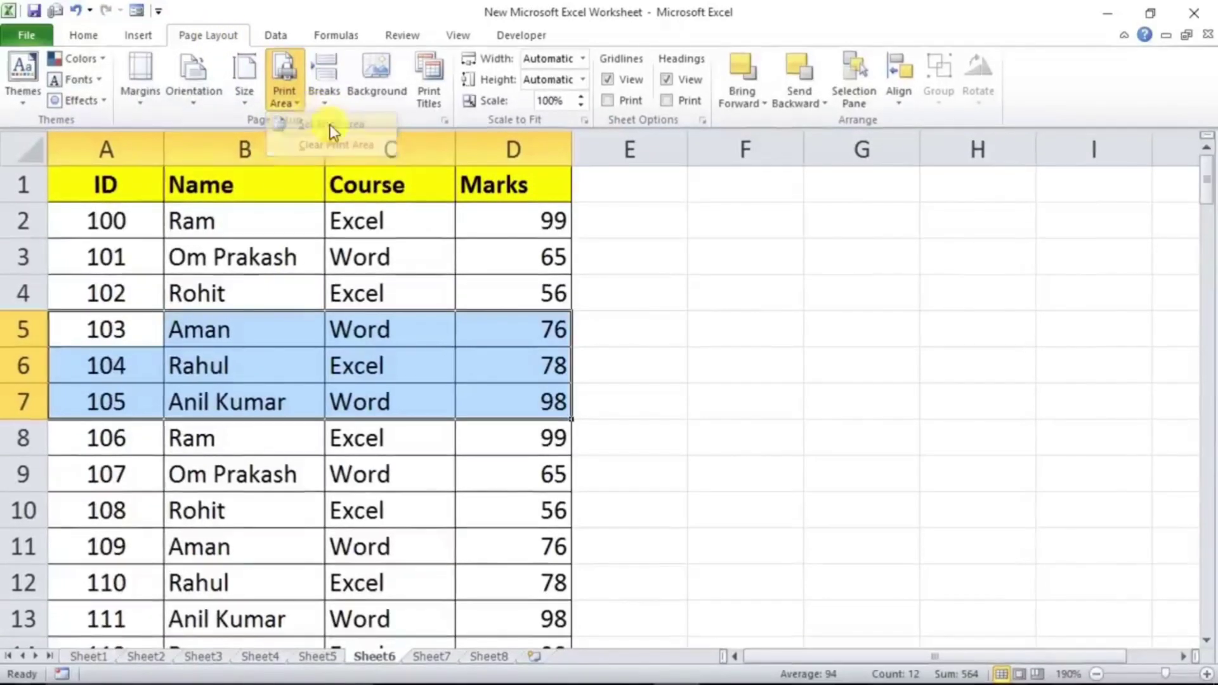
pyautogui.click(458, 333)
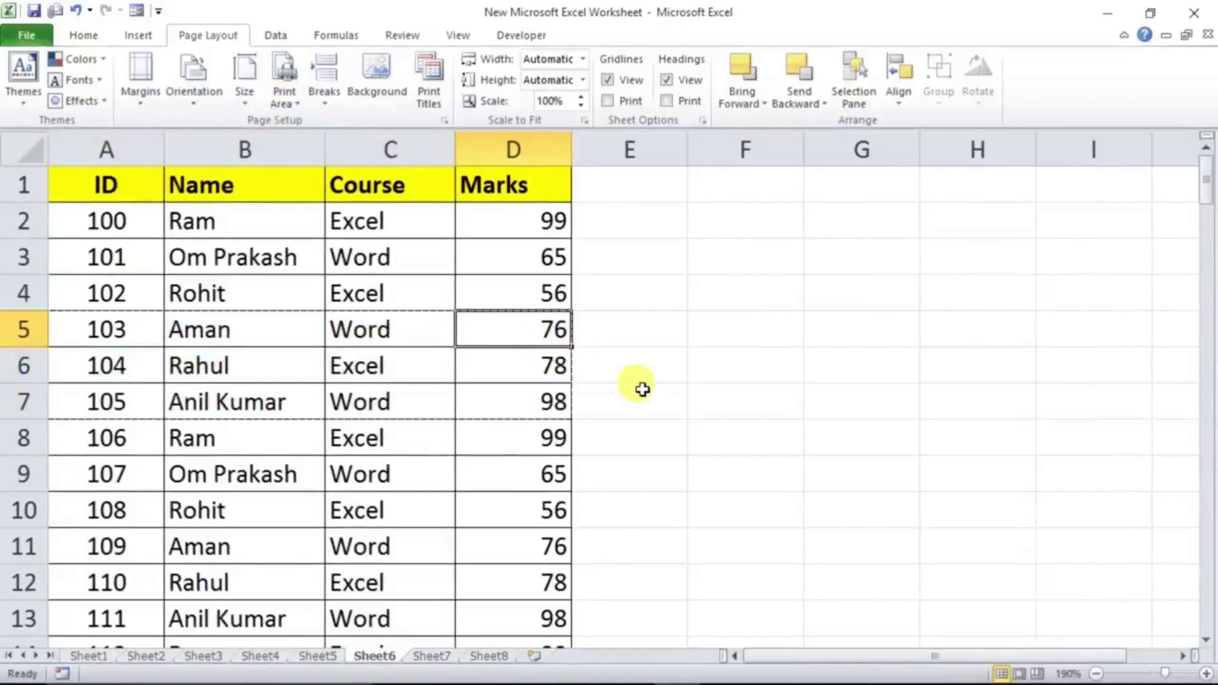
pyautogui.hotkey('ctrl', 'p')
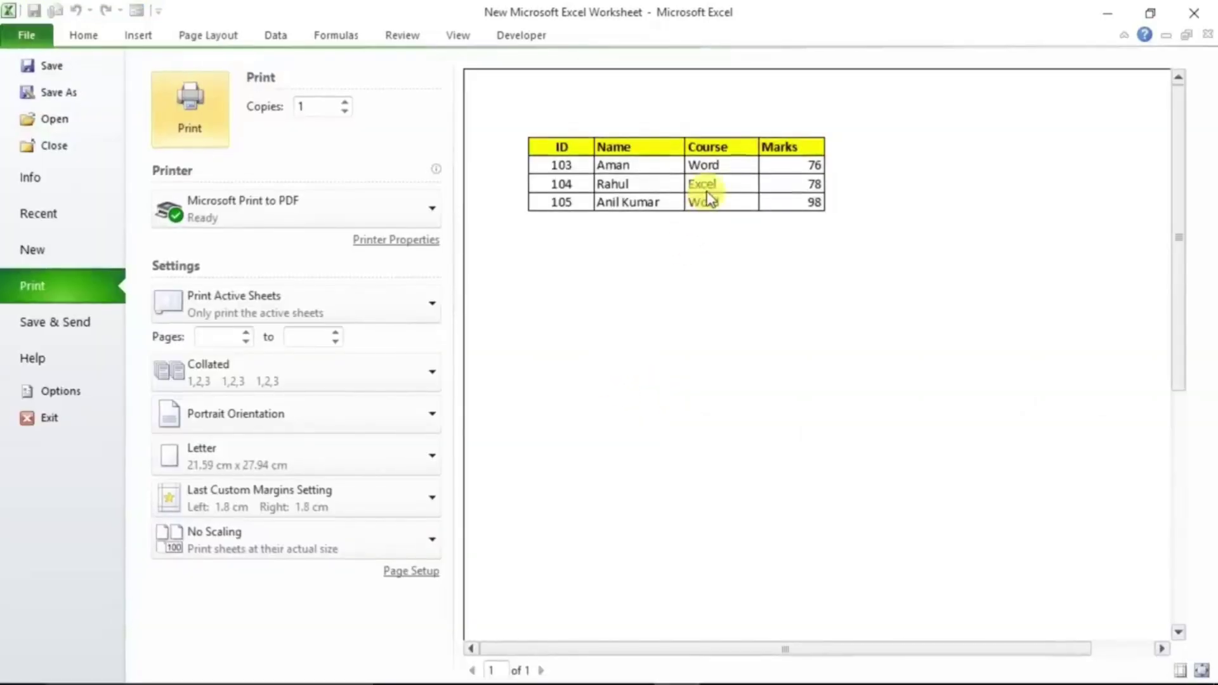
pyautogui.press('Escape')
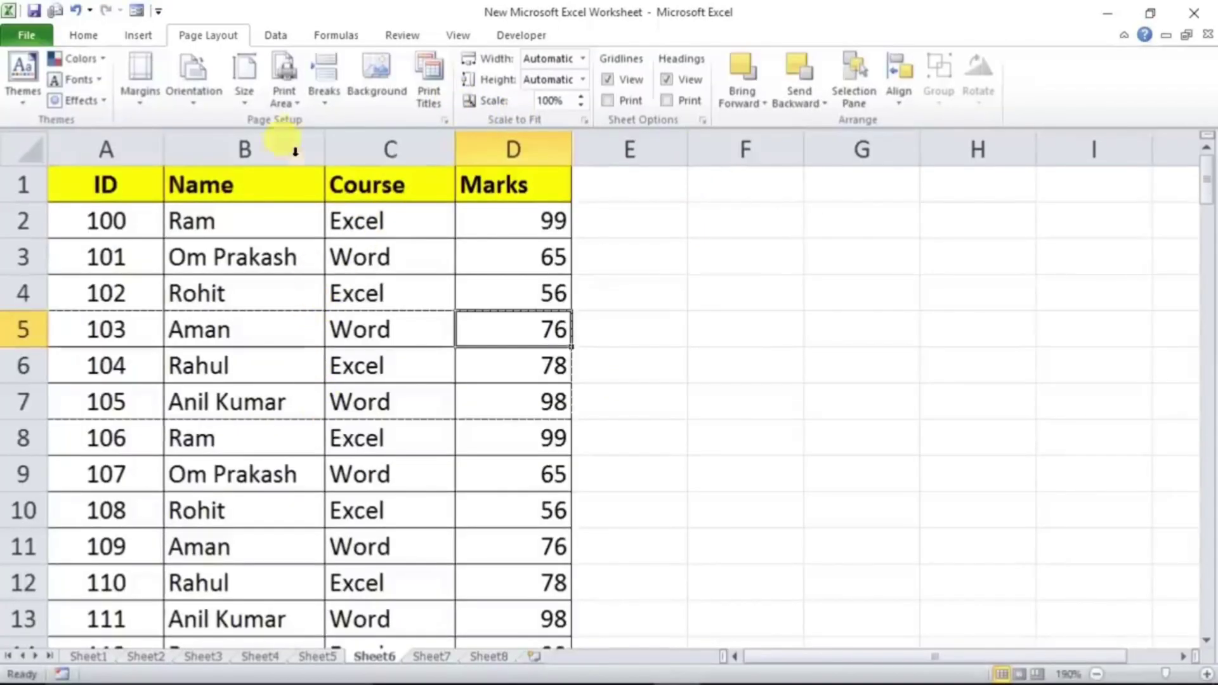
# Clear the print area set on the Sheet6 records
pyautogui.click(294, 105)
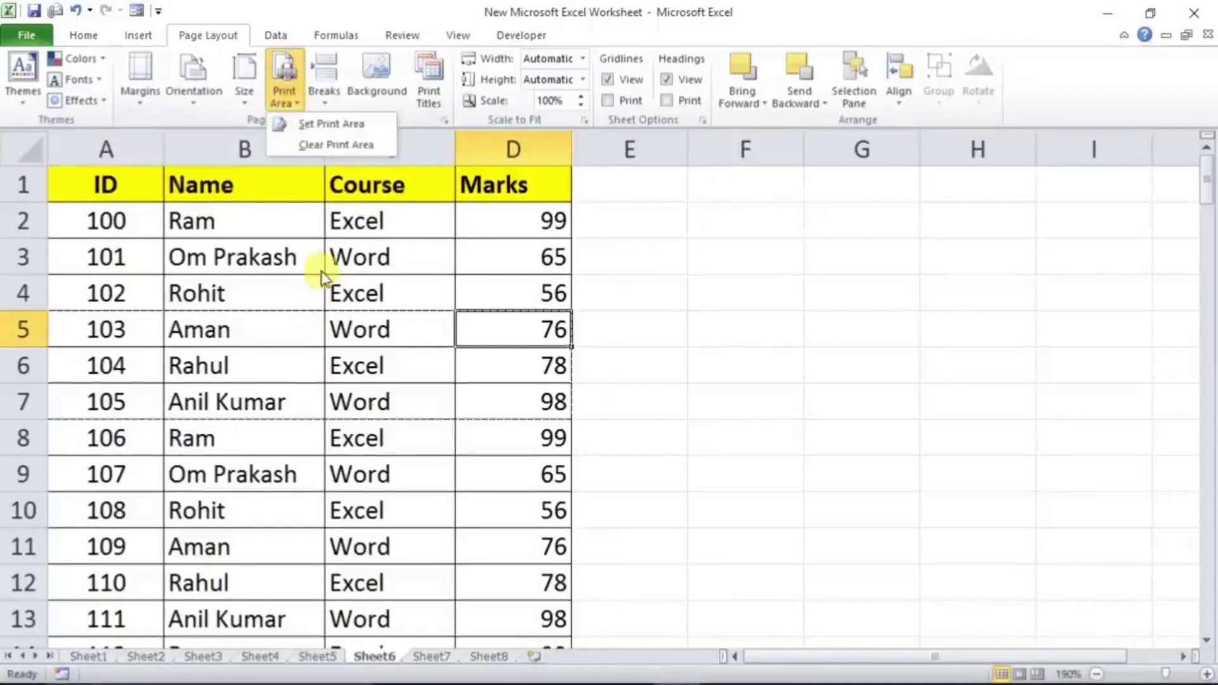
pyautogui.click(326, 145)
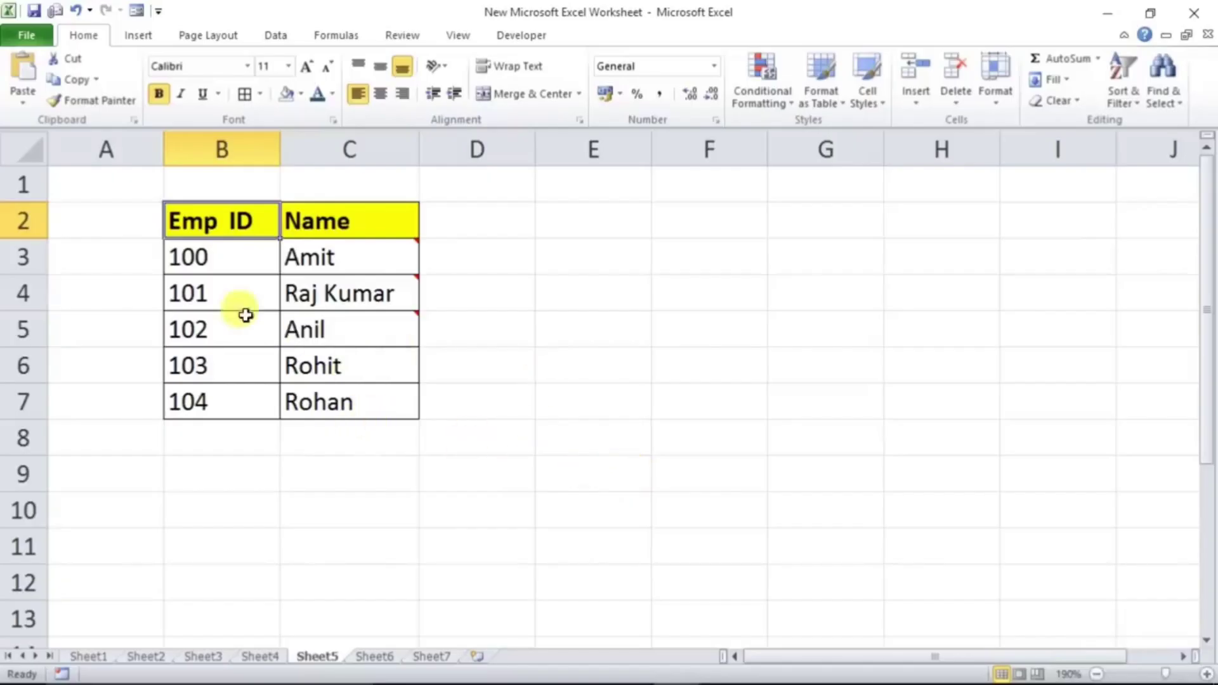
# Move the Emp ID and Name table from B2:C7 to E2:F7 and back to its original cells
pyautogui.moveTo(201, 227); pyautogui.dragTo(367, 383)
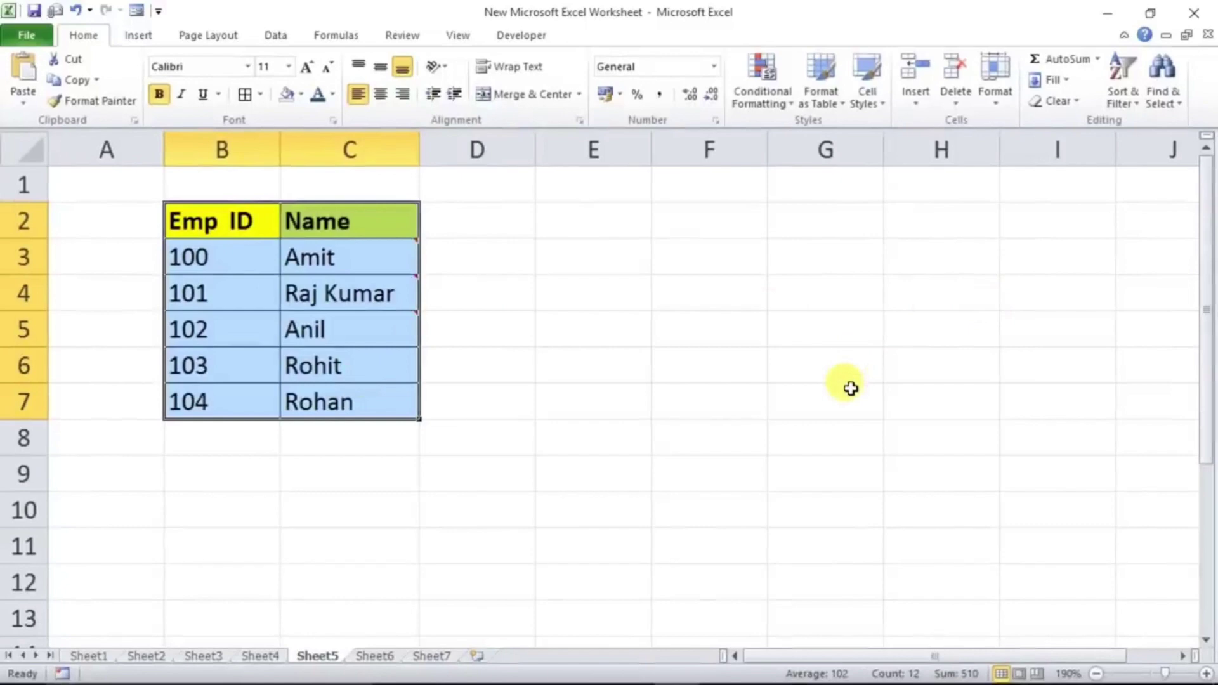
pyautogui.click(333, 317)
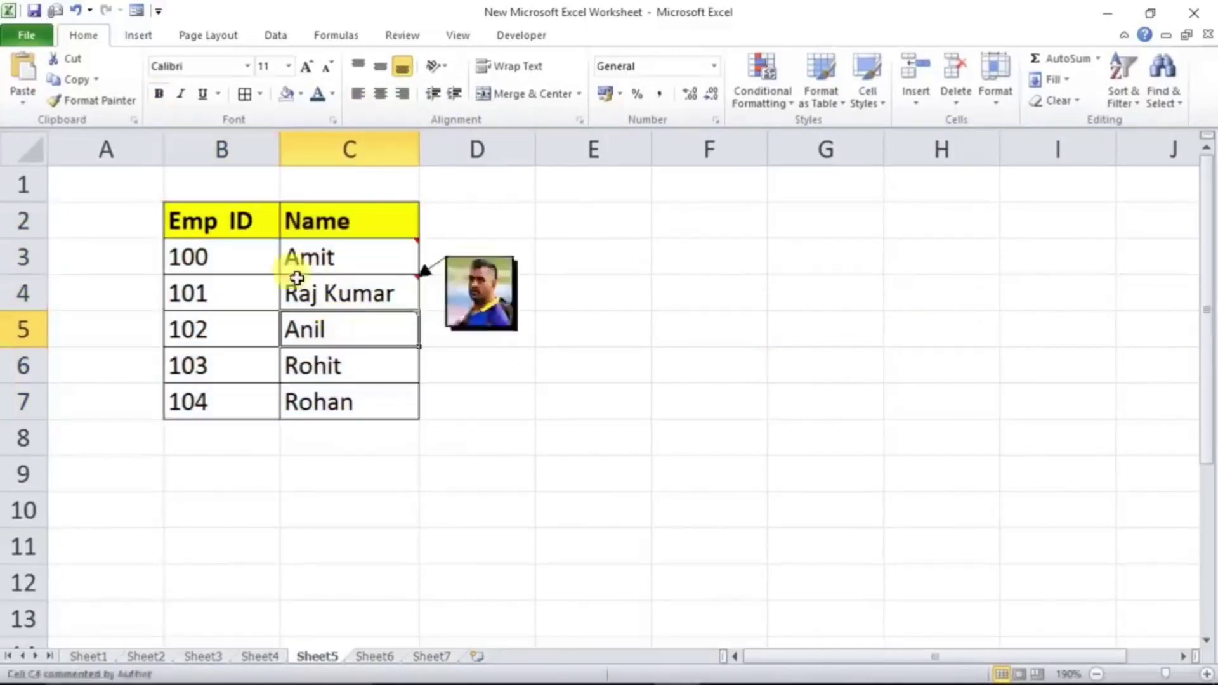
pyautogui.moveTo(239, 220); pyautogui.dragTo(367, 402)
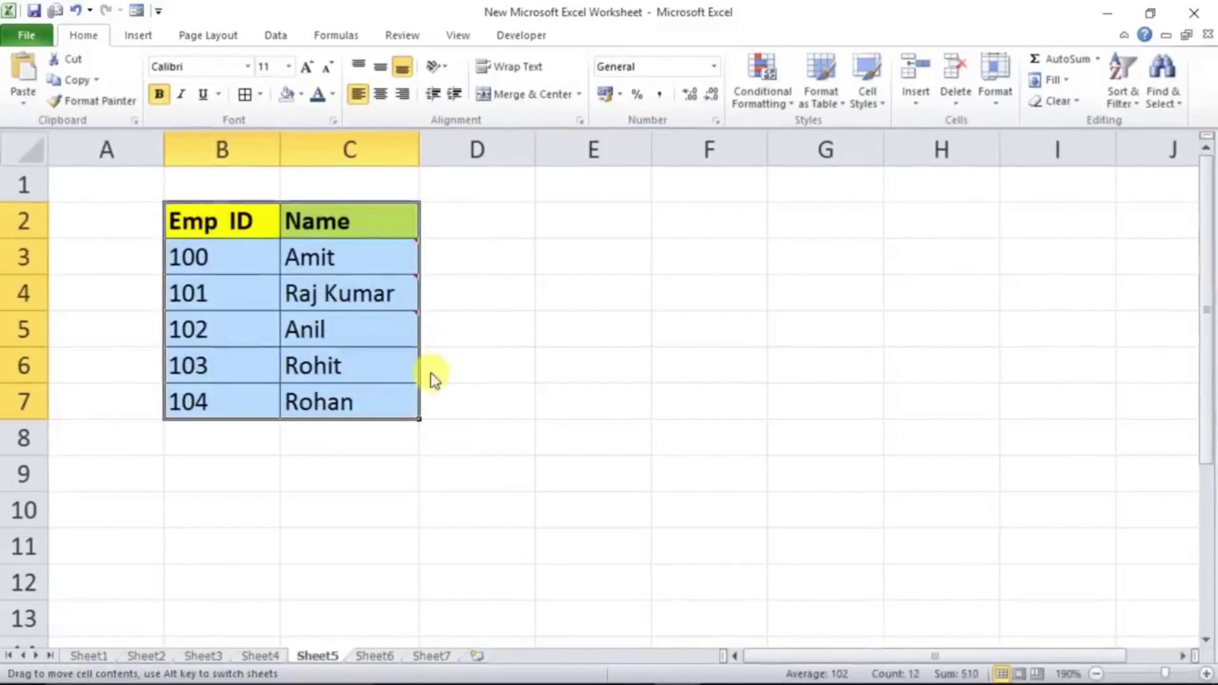
pyautogui.moveTo(431, 378); pyautogui.dragTo(713, 347)
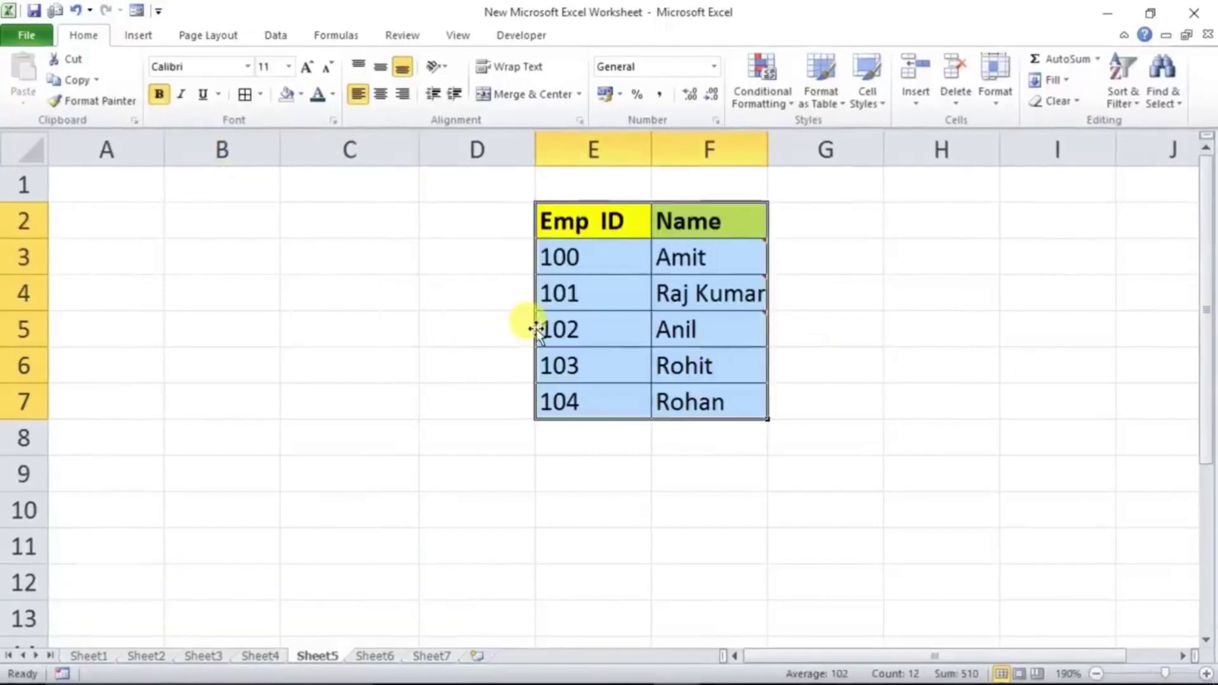
pyautogui.moveTo(534, 324); pyautogui.dragTo(207, 339)
pyautogui.click(812, 417)
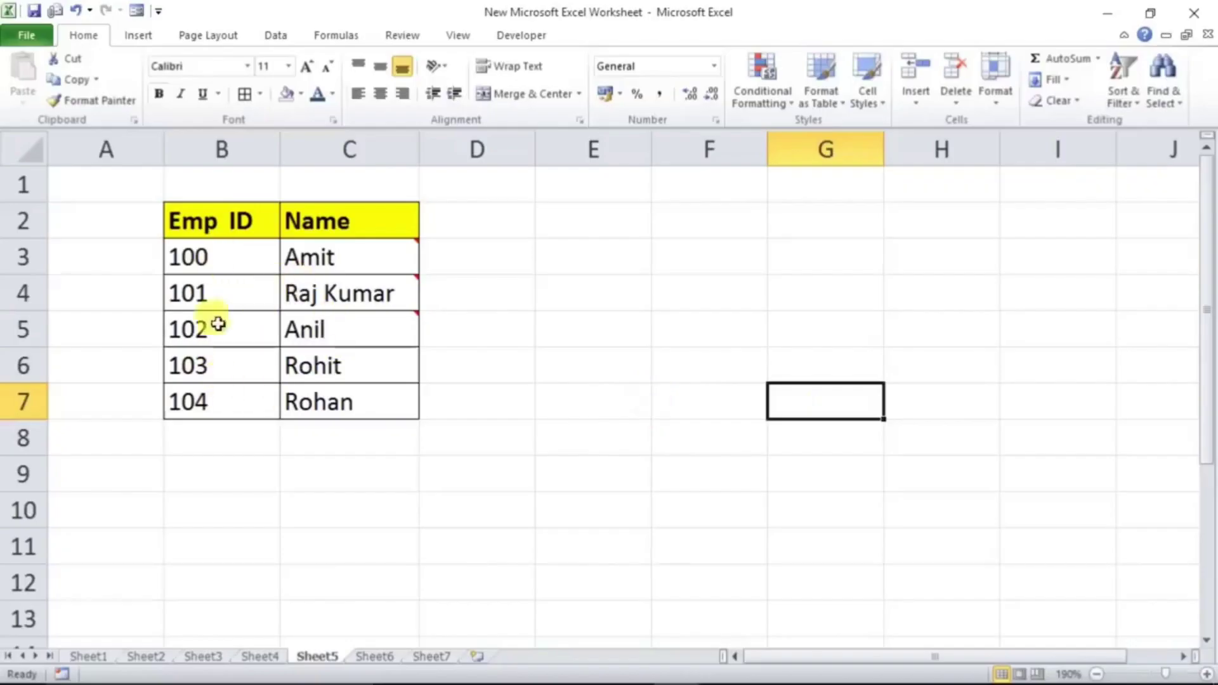
pyautogui.moveTo(219, 227); pyautogui.dragTo(191, 404)
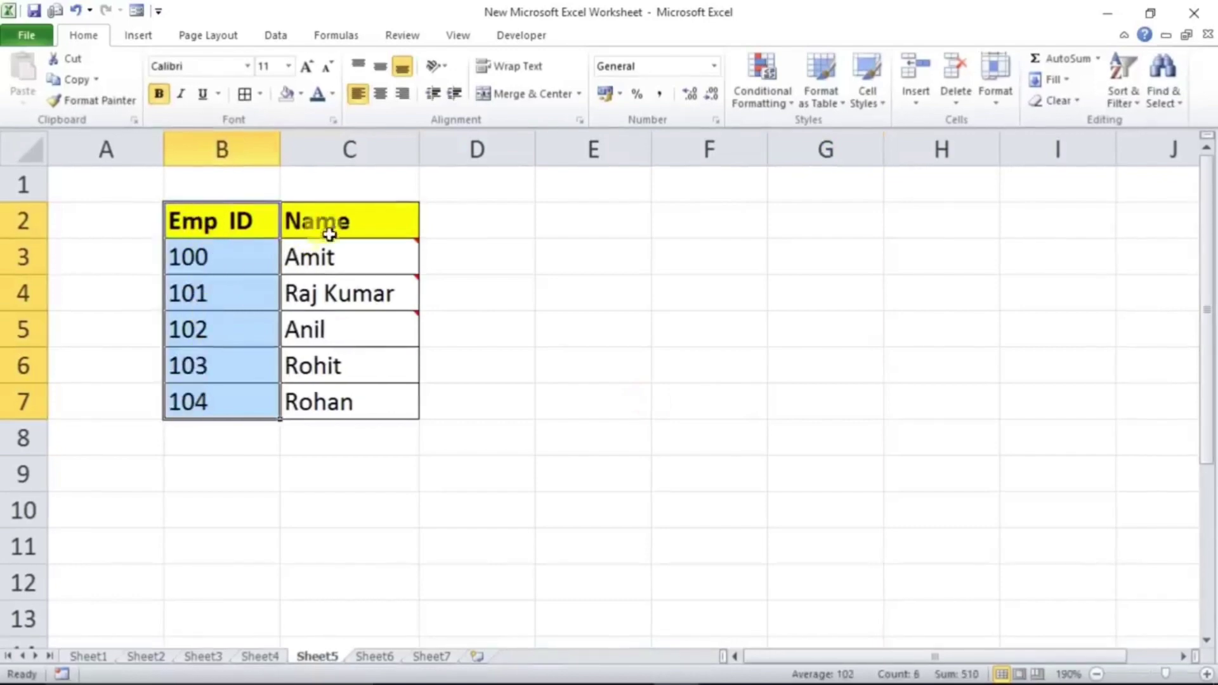
pyautogui.moveTo(331, 220); pyautogui.dragTo(331, 385)
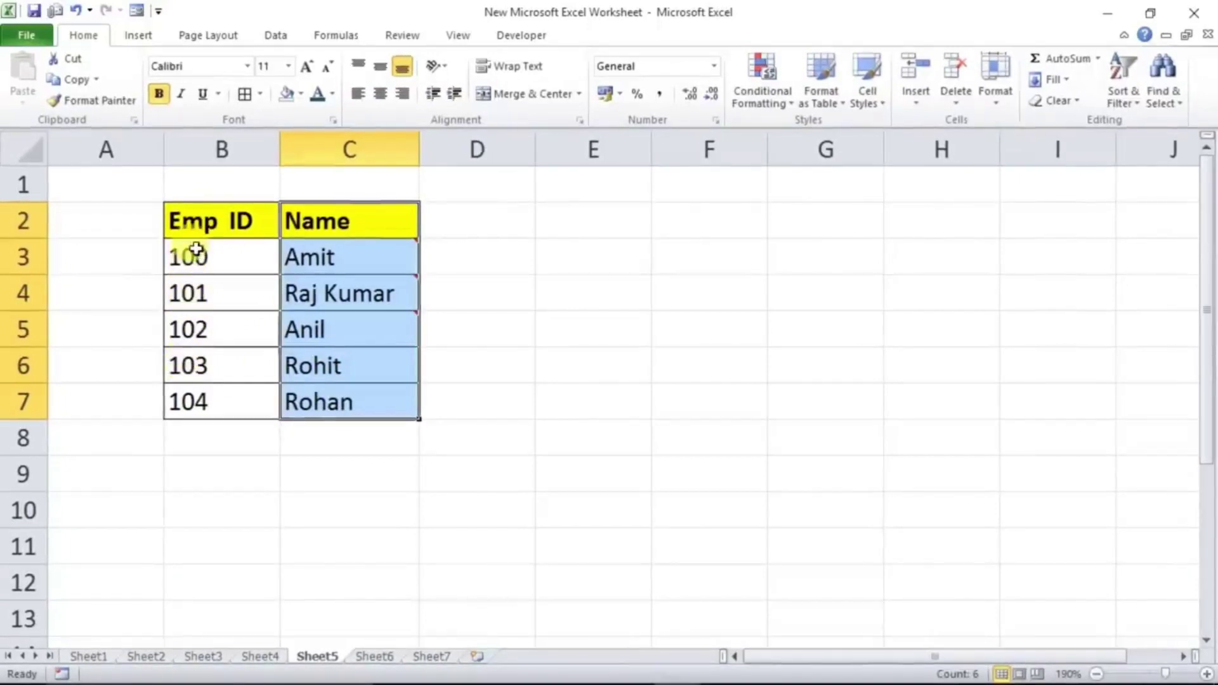
pyautogui.moveTo(196, 228); pyautogui.dragTo(196, 402)
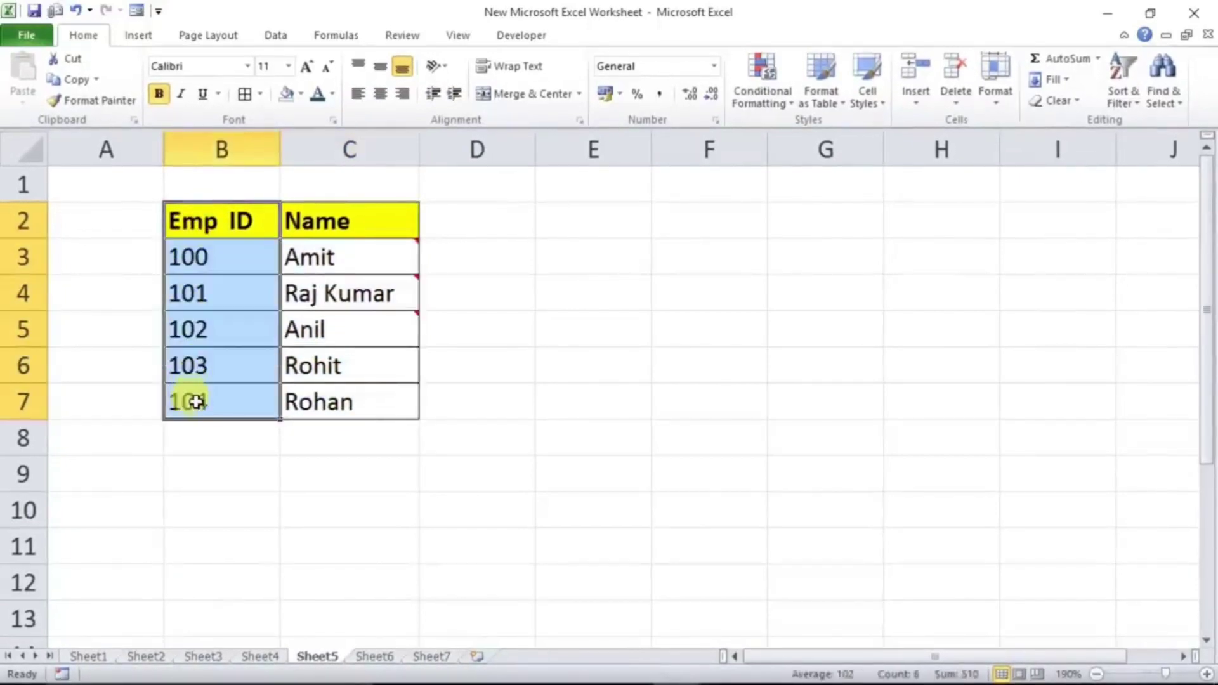
pyautogui.moveTo(202, 475); pyautogui.dragTo(557, 498)
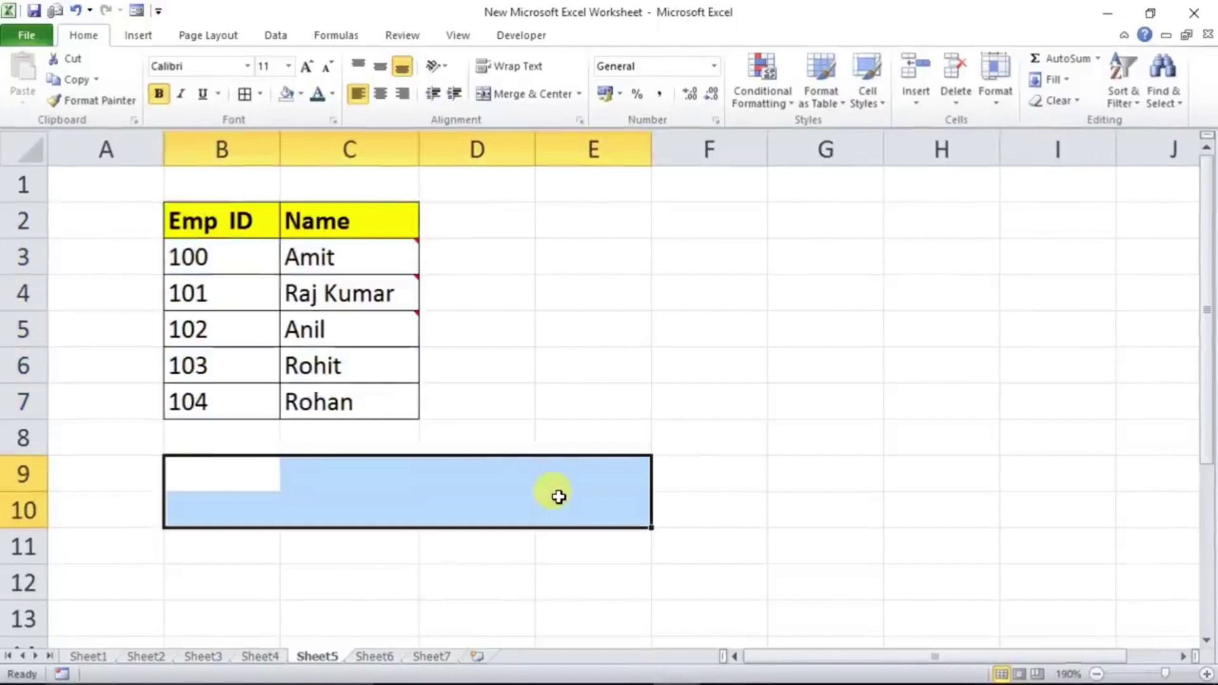
pyautogui.click(221, 540)
pyautogui.moveTo(221, 540); pyautogui.dragTo(567, 536)
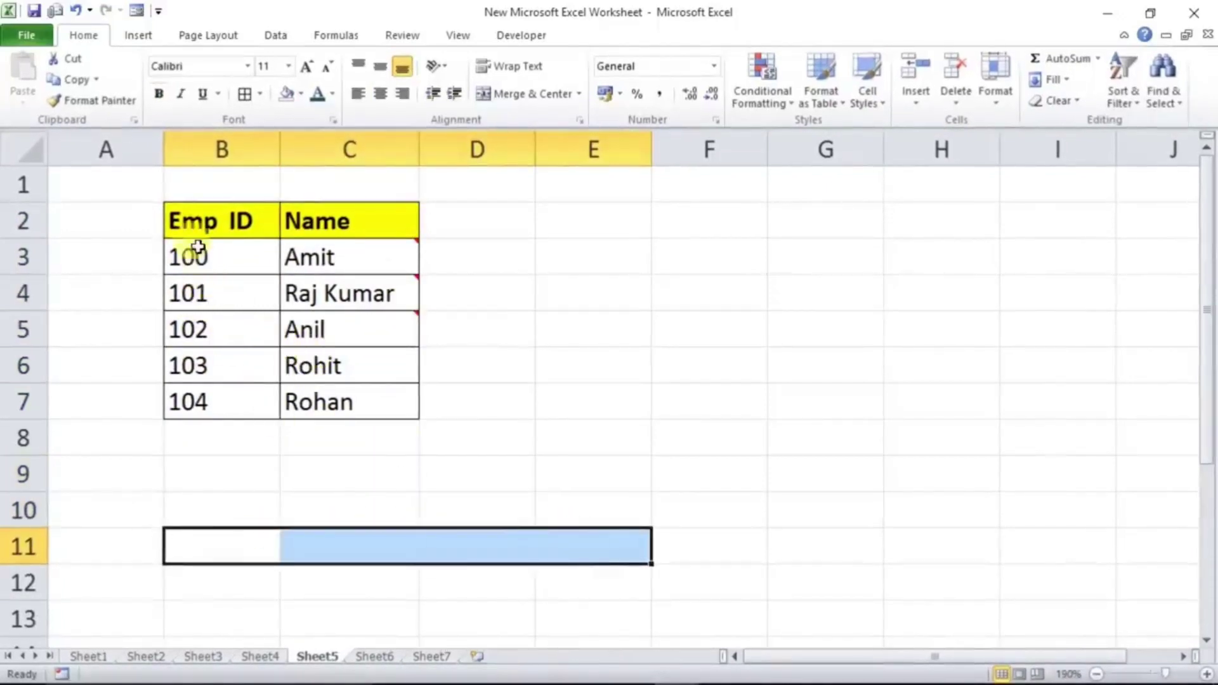
# Copy the Emp ID and Name table (B2:C7) and paste it transposed starting at cell B9
pyautogui.moveTo(180, 217); pyautogui.dragTo(334, 402)
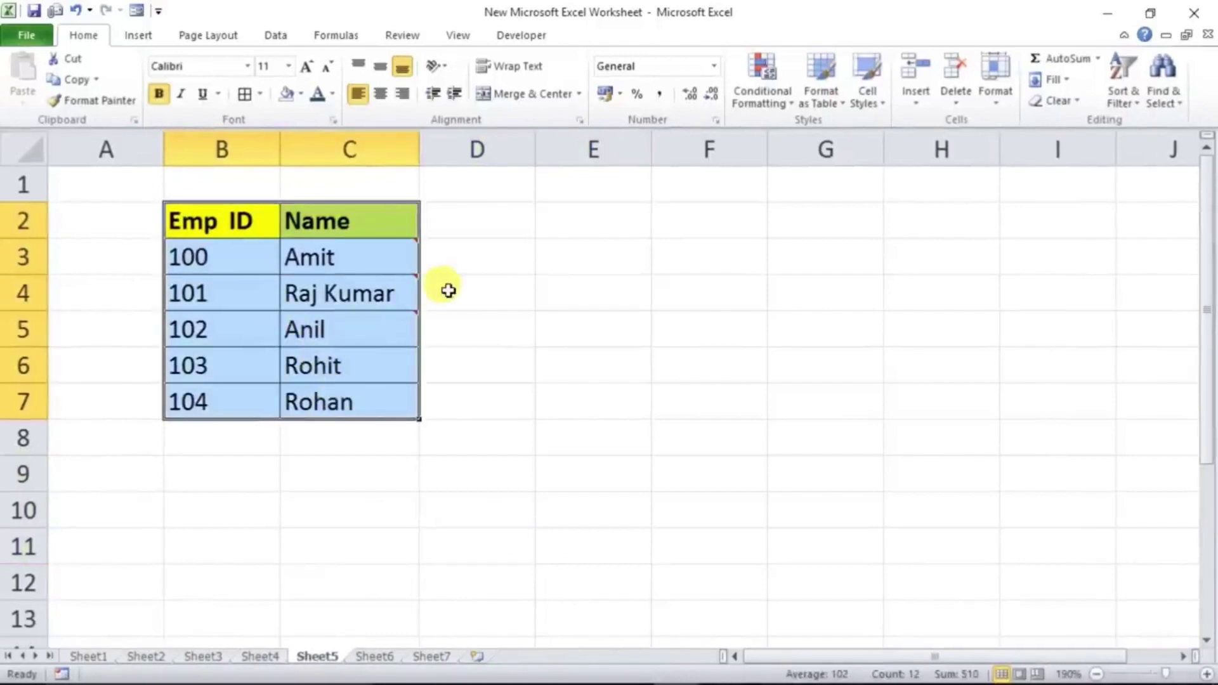
pyautogui.hotkey('ctrl', 'c')
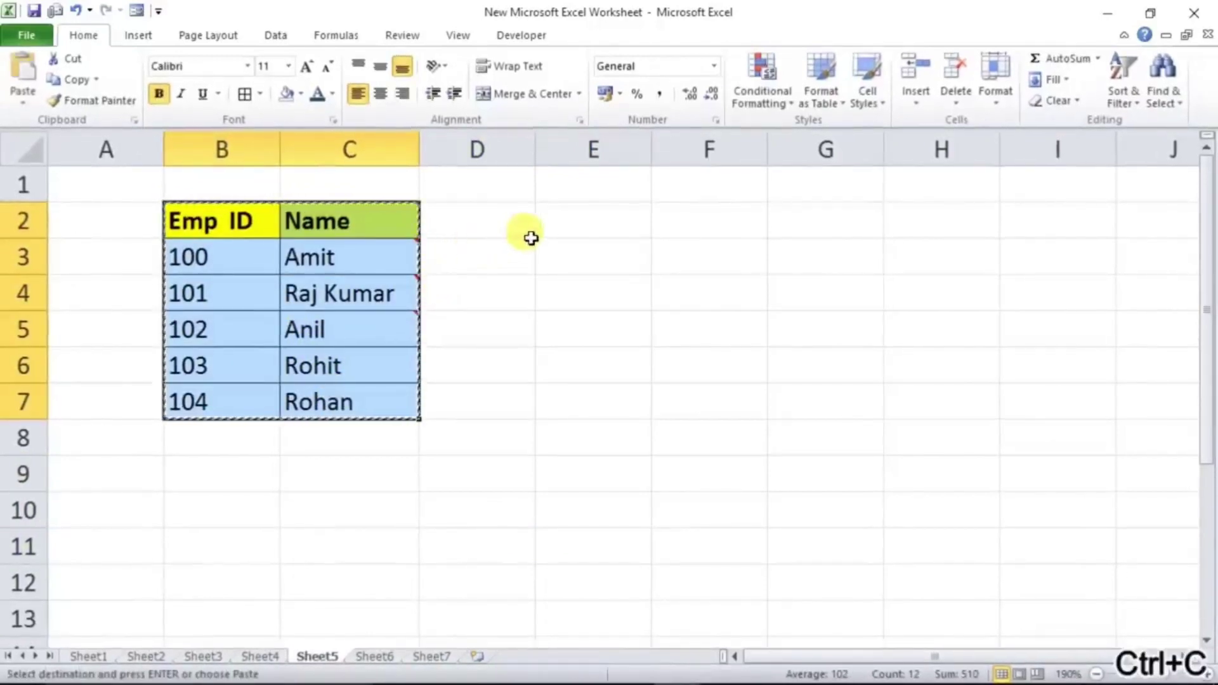
pyautogui.click(192, 475)
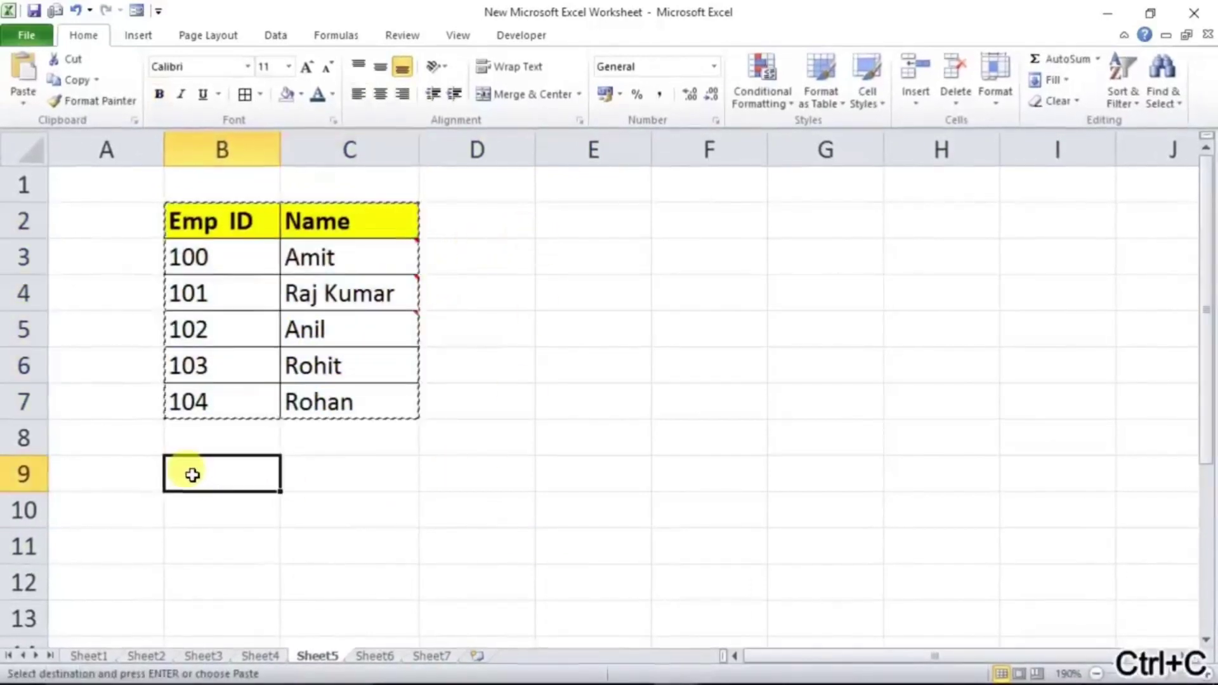
pyautogui.rightClick(192, 475)
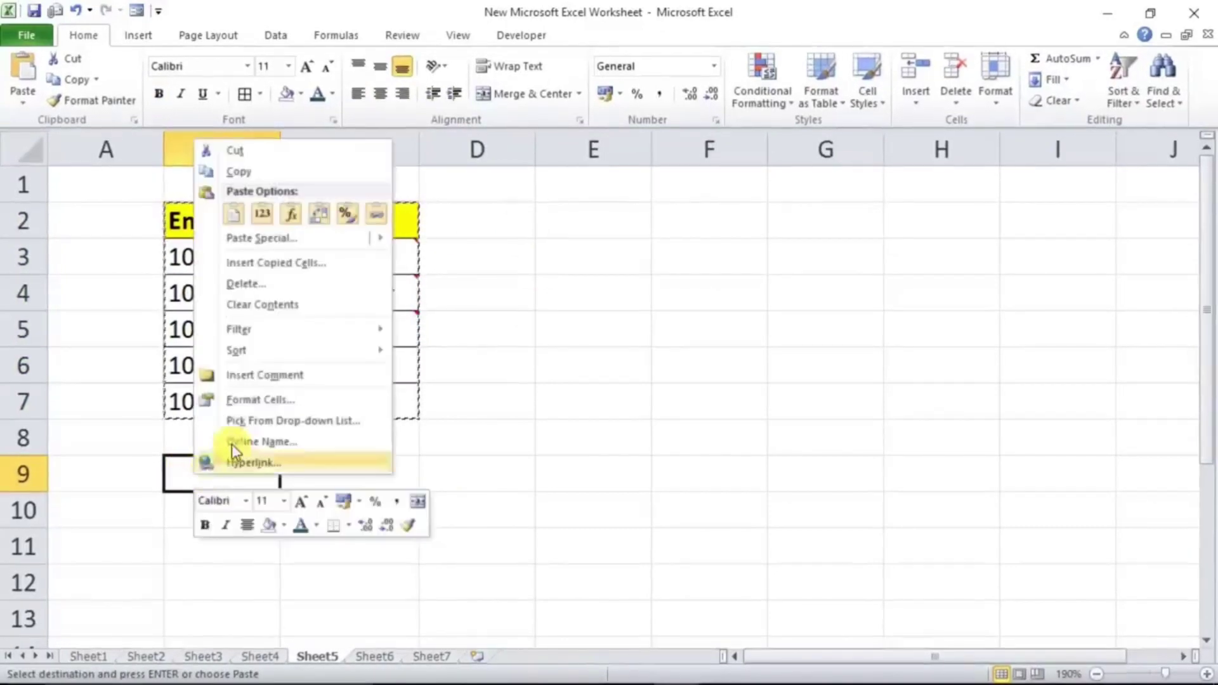
pyautogui.click(249, 237)
pyautogui.click(264, 326)
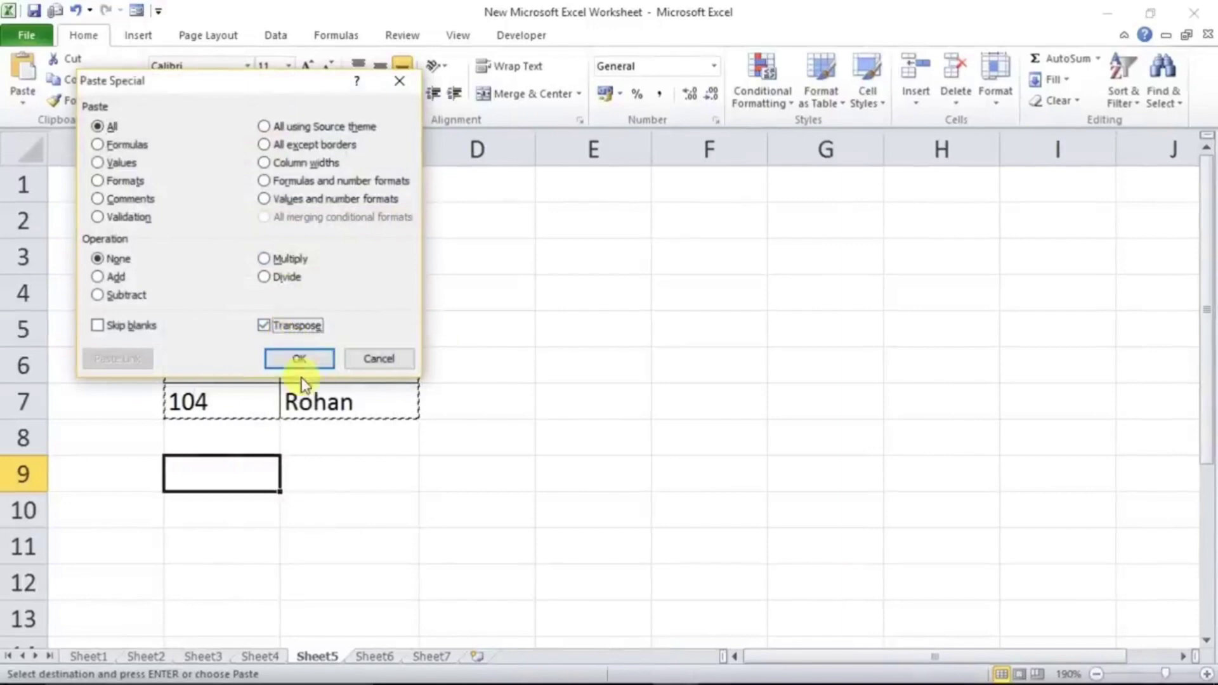
pyautogui.click(299, 358)
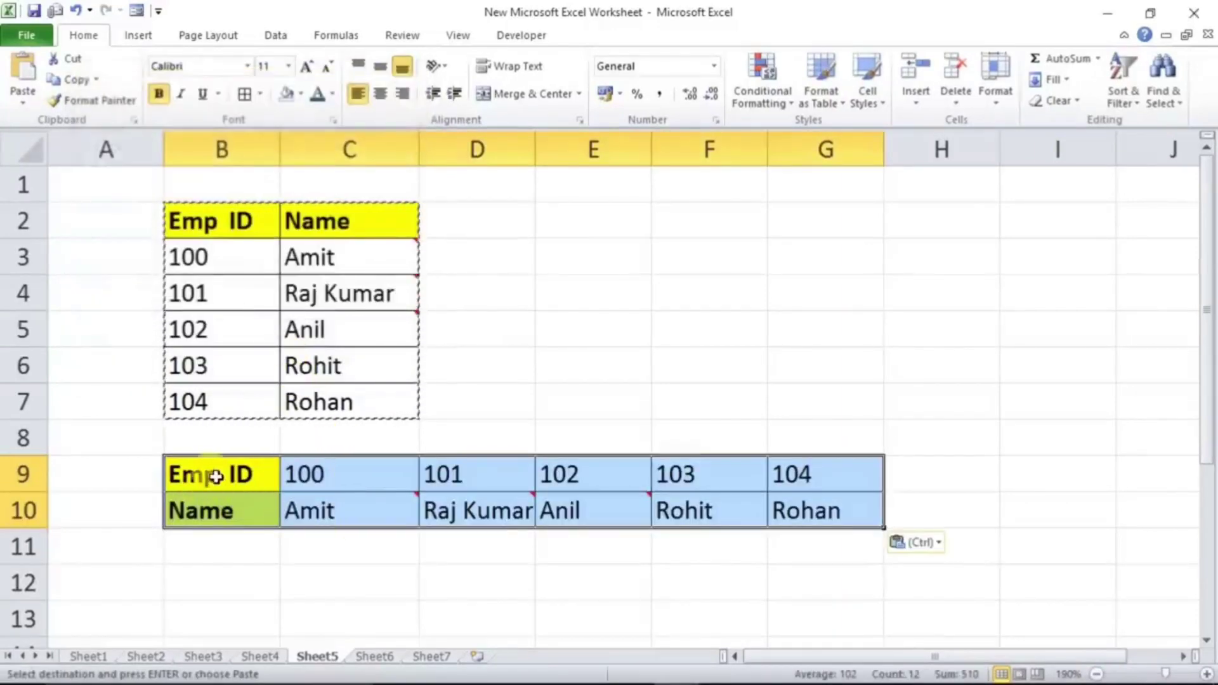
pyautogui.moveTo(198, 220); pyautogui.dragTo(196, 368)
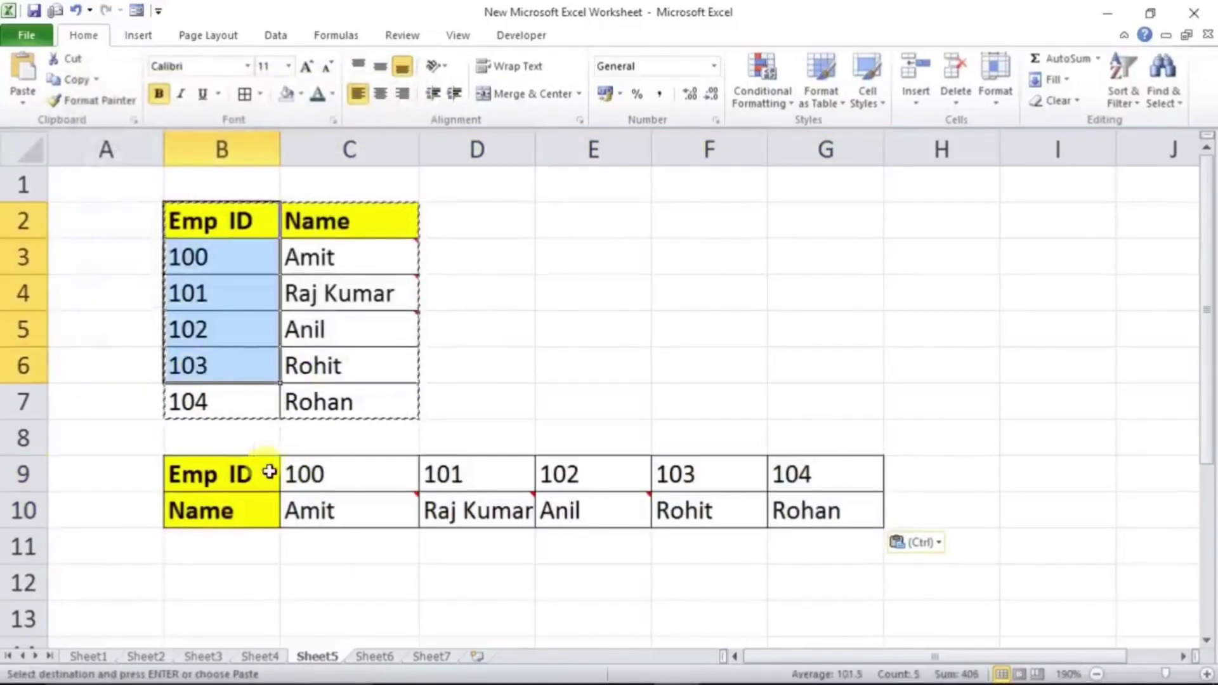
pyautogui.moveTo(269, 472); pyautogui.dragTo(808, 476)
pyautogui.click(946, 476)
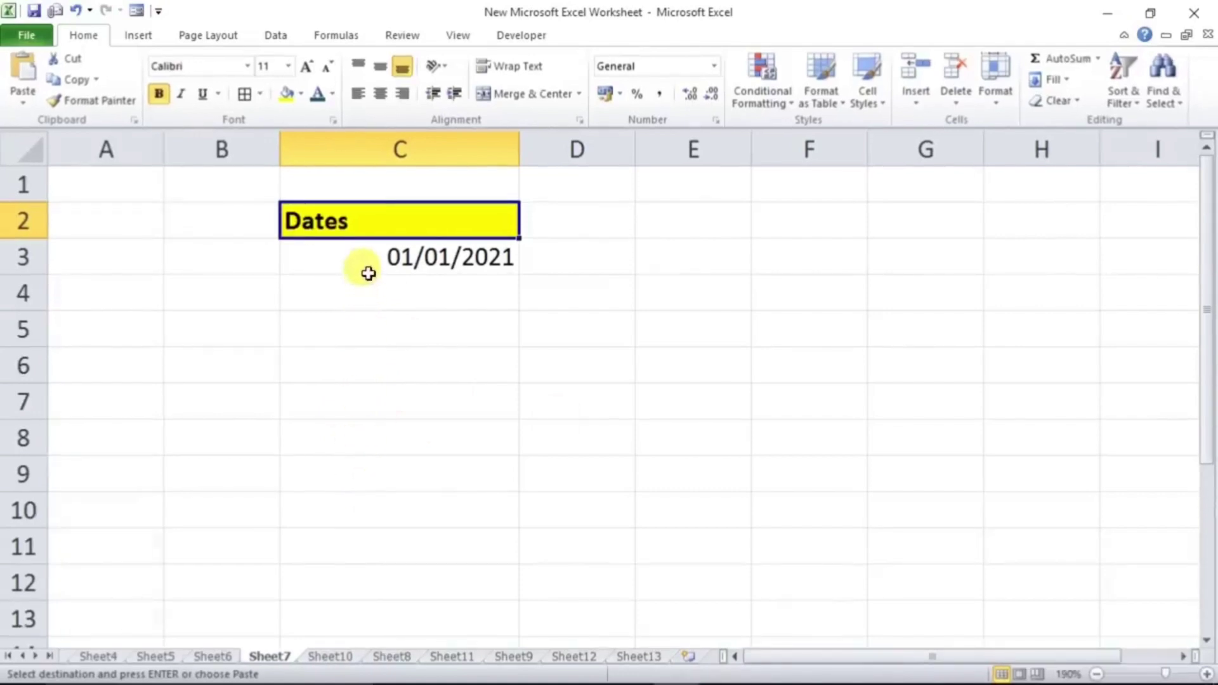
# Enter 1 in cell B3, beside the first date on Sheet7, and reselect that cell
pyautogui.click(367, 261)
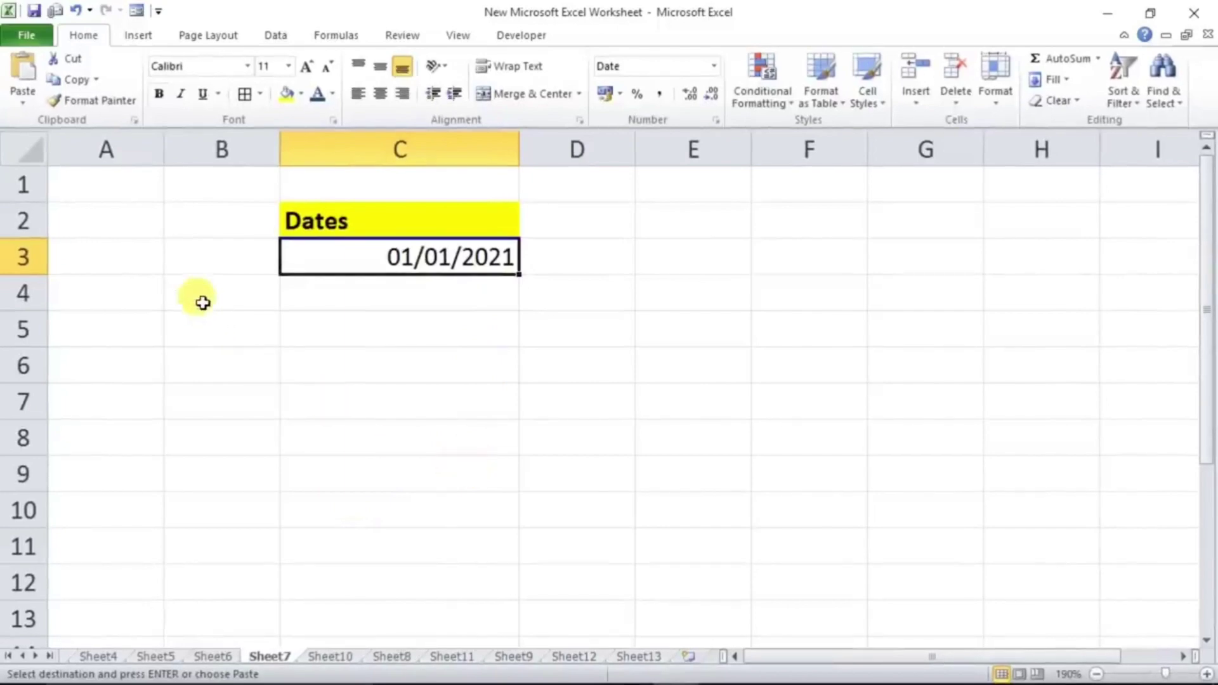
pyautogui.click(194, 260)
pyautogui.write('1')
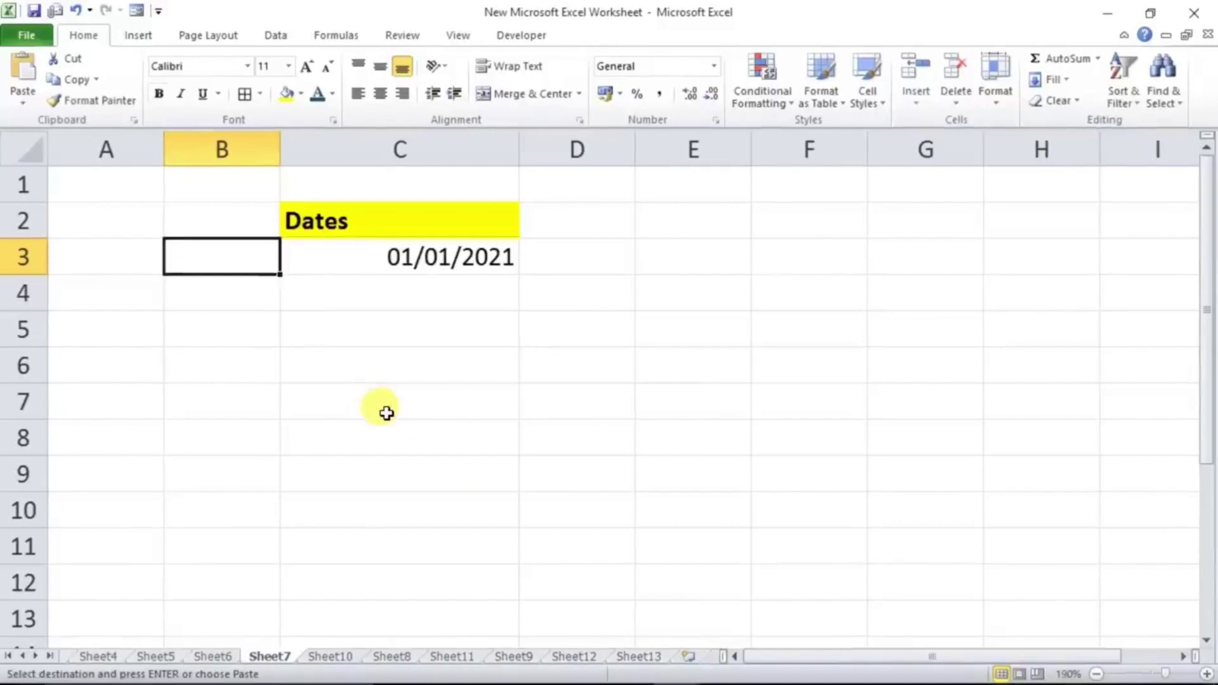
pyautogui.click(386, 410)
pyautogui.click(223, 265)
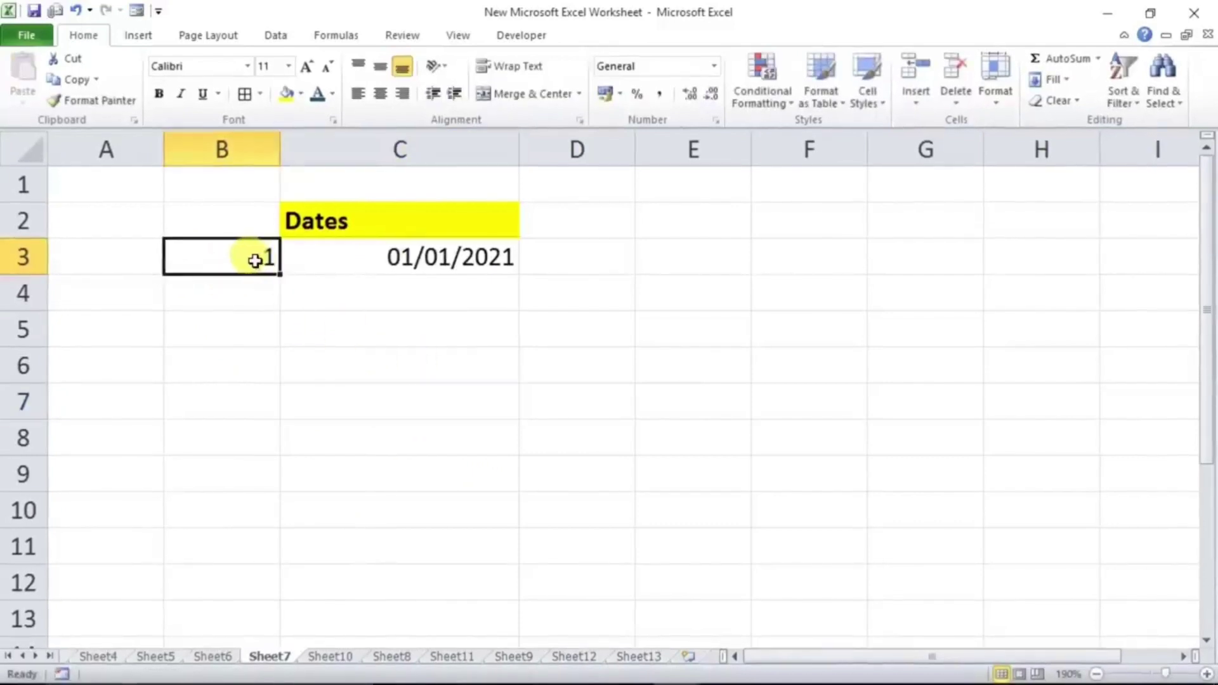
# Fill a linear series down column B from cell B3 with step value 1 and stop value 70
pyautogui.click(1070, 82)
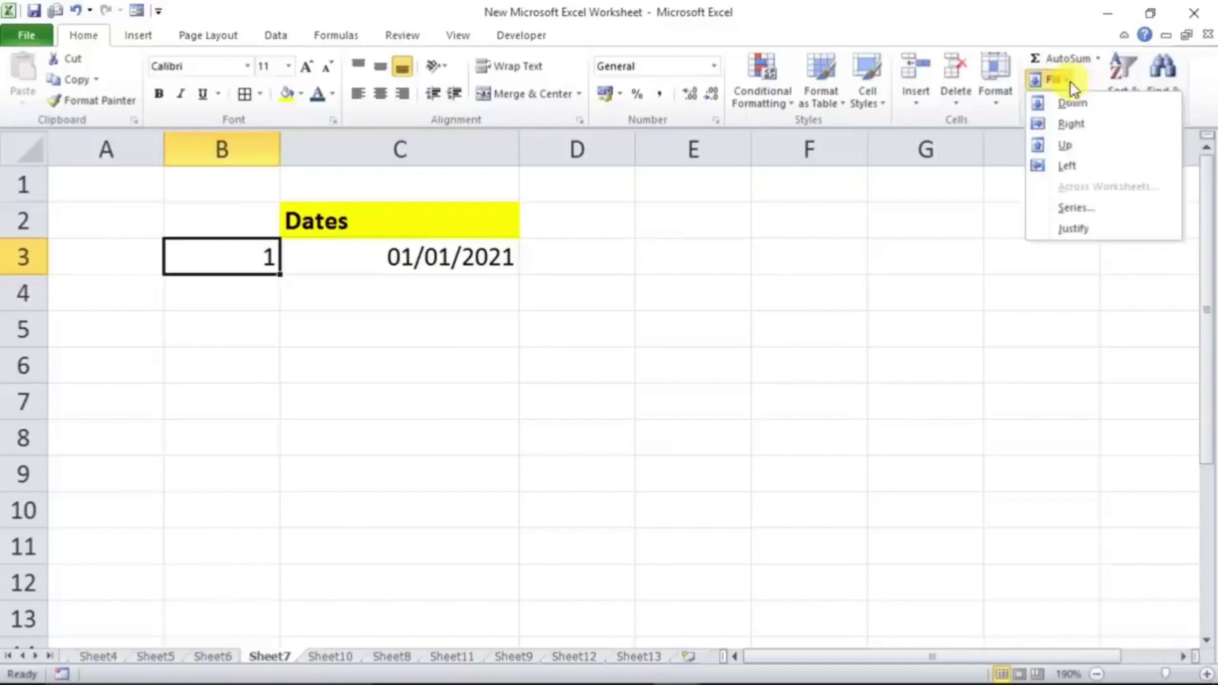
pyautogui.click(1064, 210)
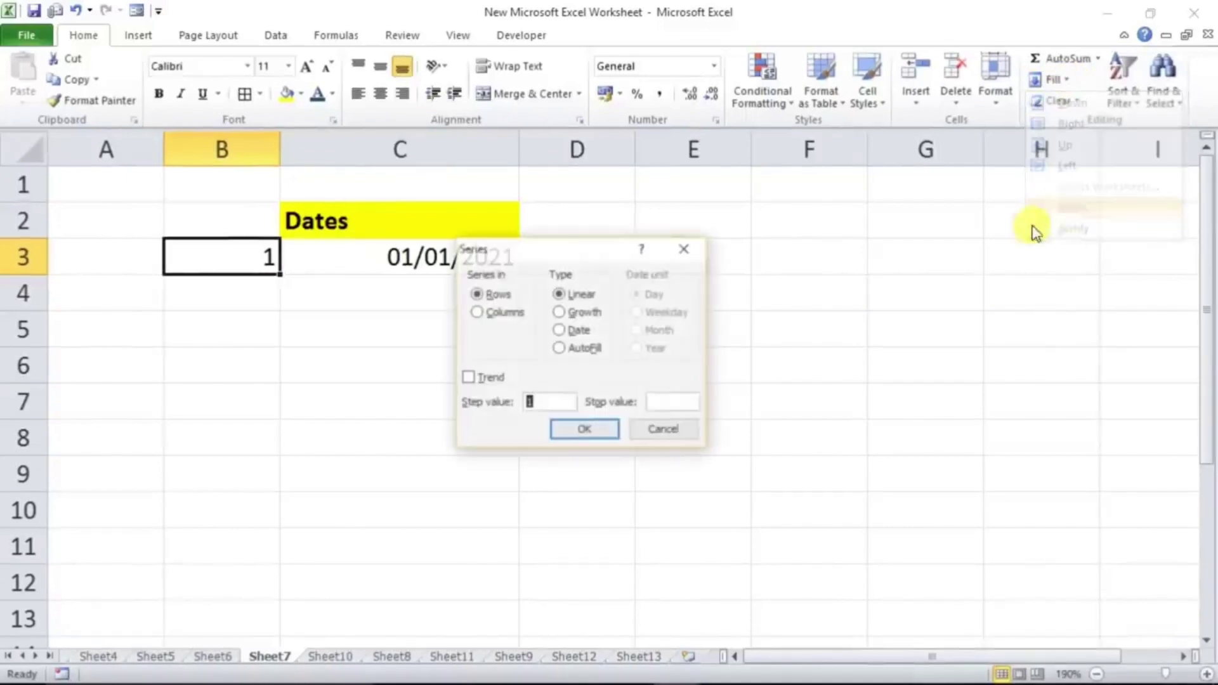
pyautogui.click(654, 405)
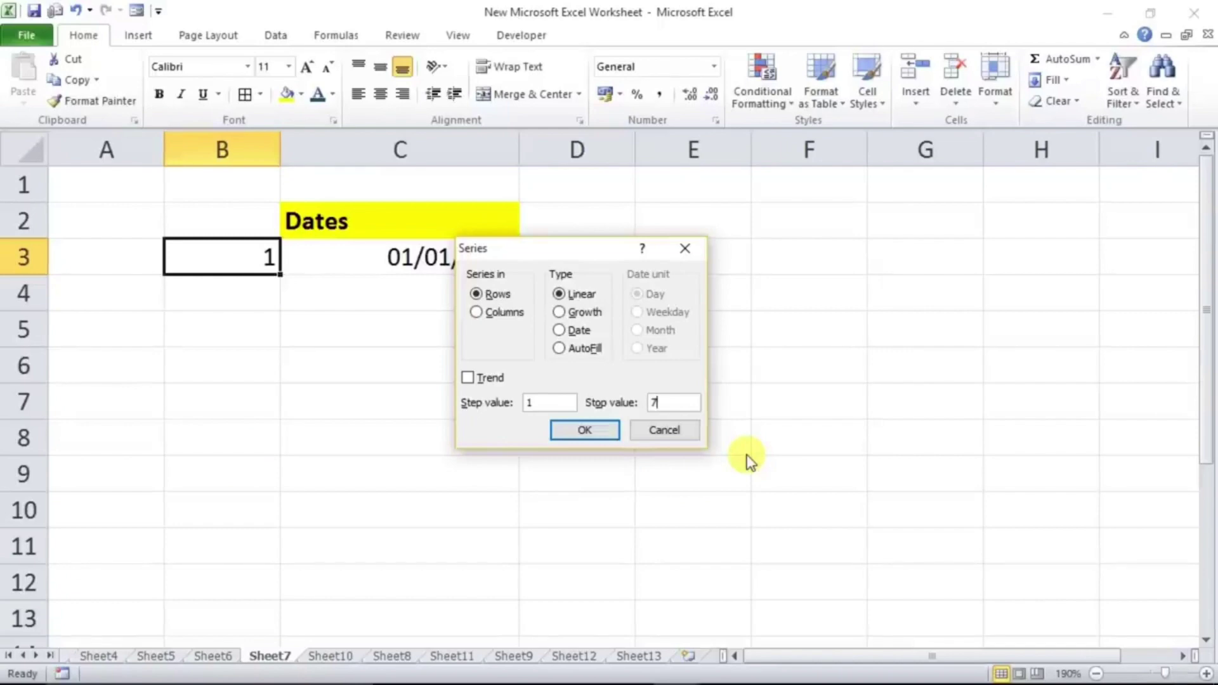
pyautogui.write('0')
pyautogui.click(486, 314)
pyautogui.click(575, 431)
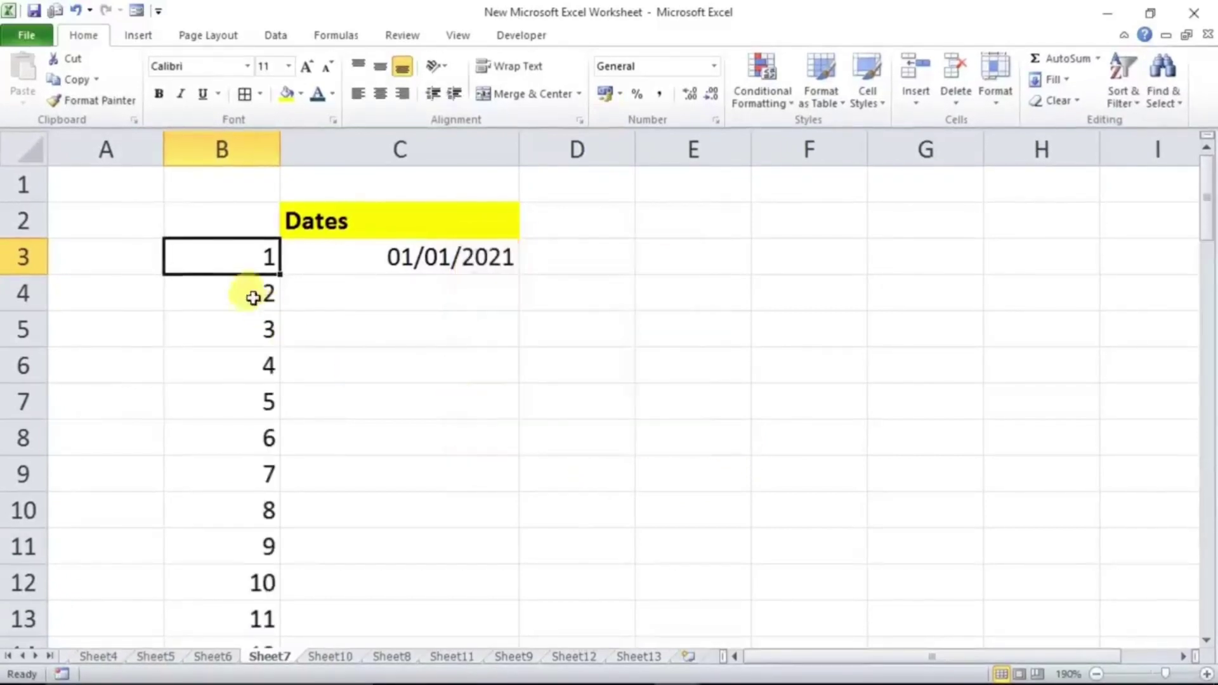
pyautogui.scroll(-3, 225, 500)
pyautogui.scroll(3, 225, 499)
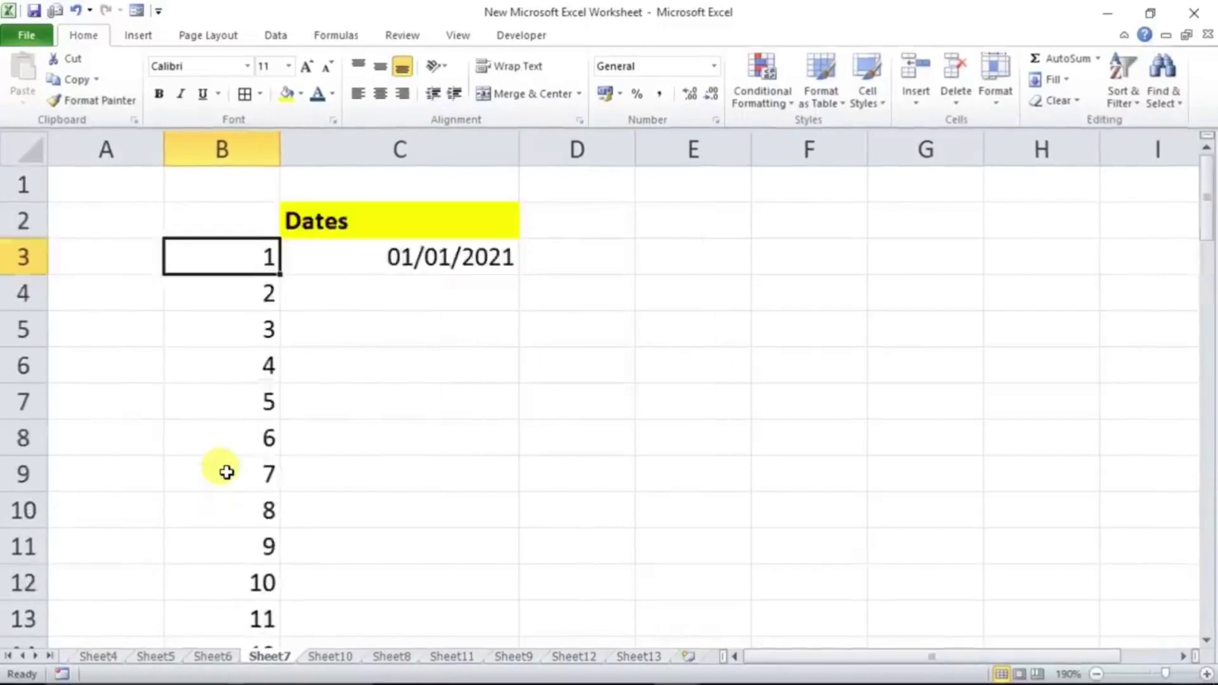
# Fill daily dates from 01/01/2021 in C3 down to C72, and clear the helper numbers from column B
pyautogui.click(469, 268)
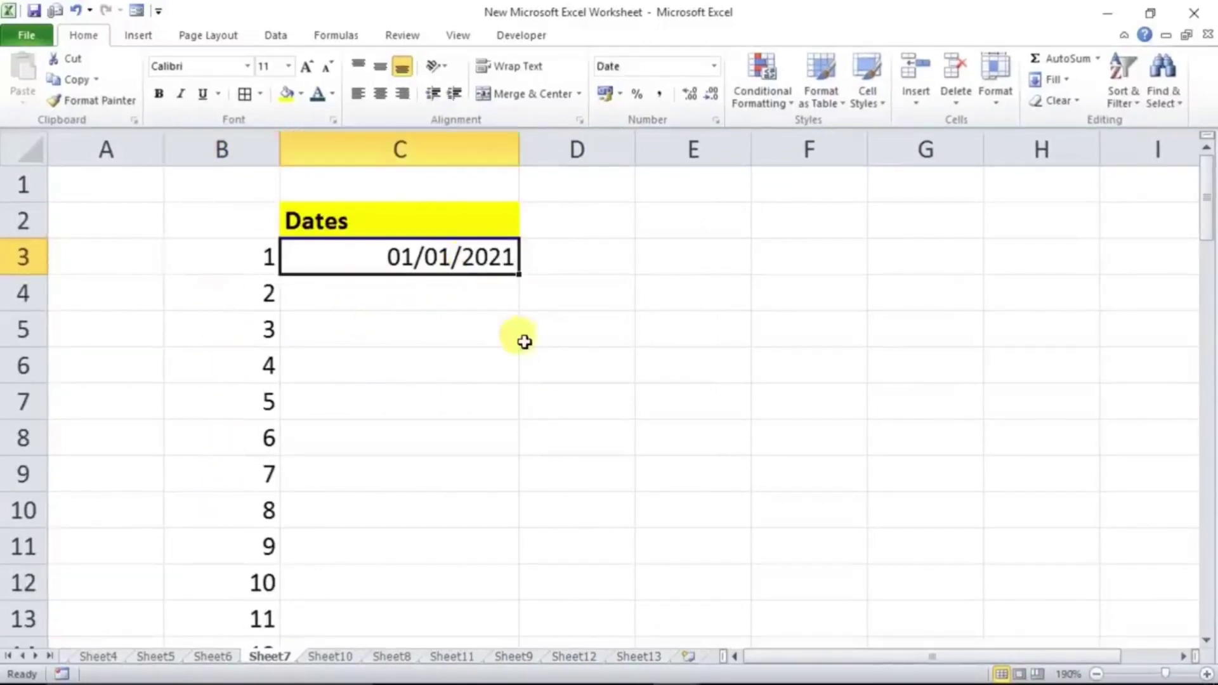
pyautogui.doubleClick(522, 278)
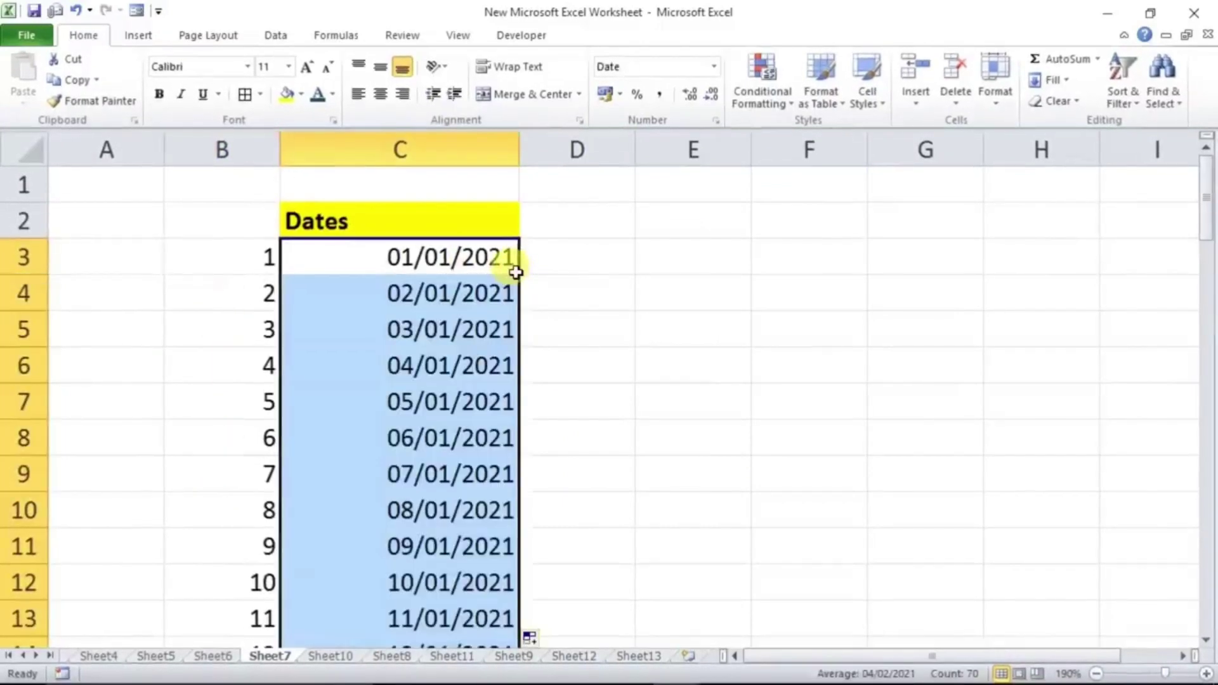
pyautogui.scroll(-20, 512, 409)
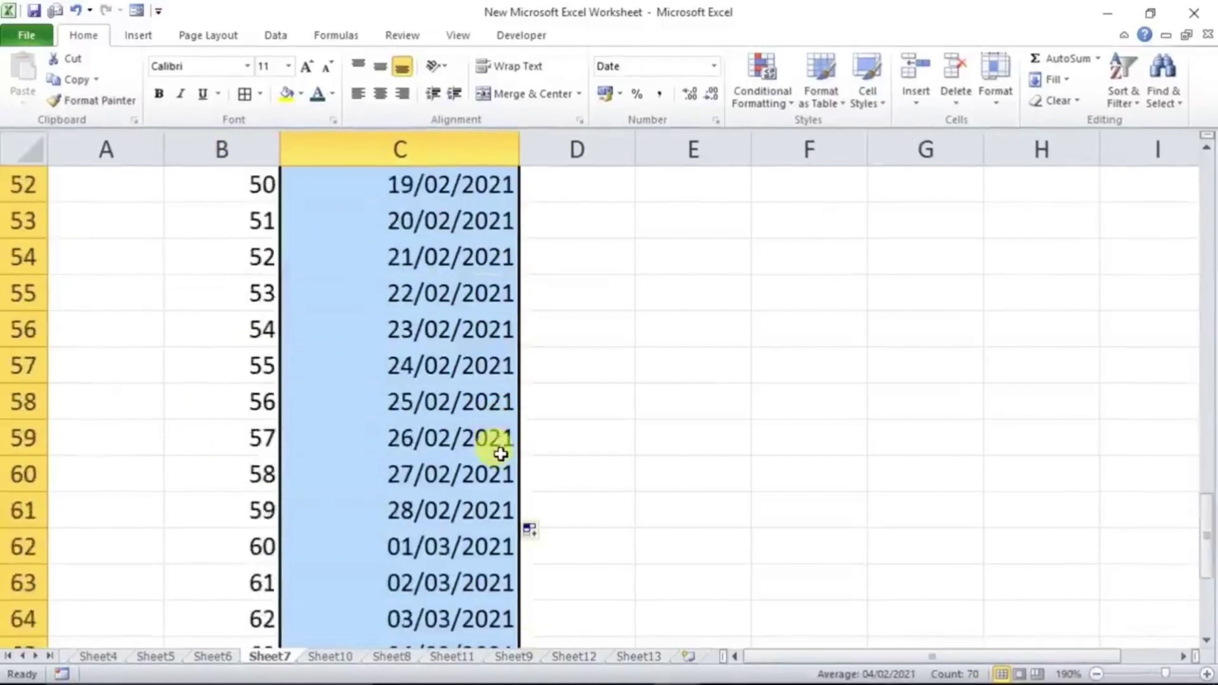
pyautogui.scroll(5, 499, 459)
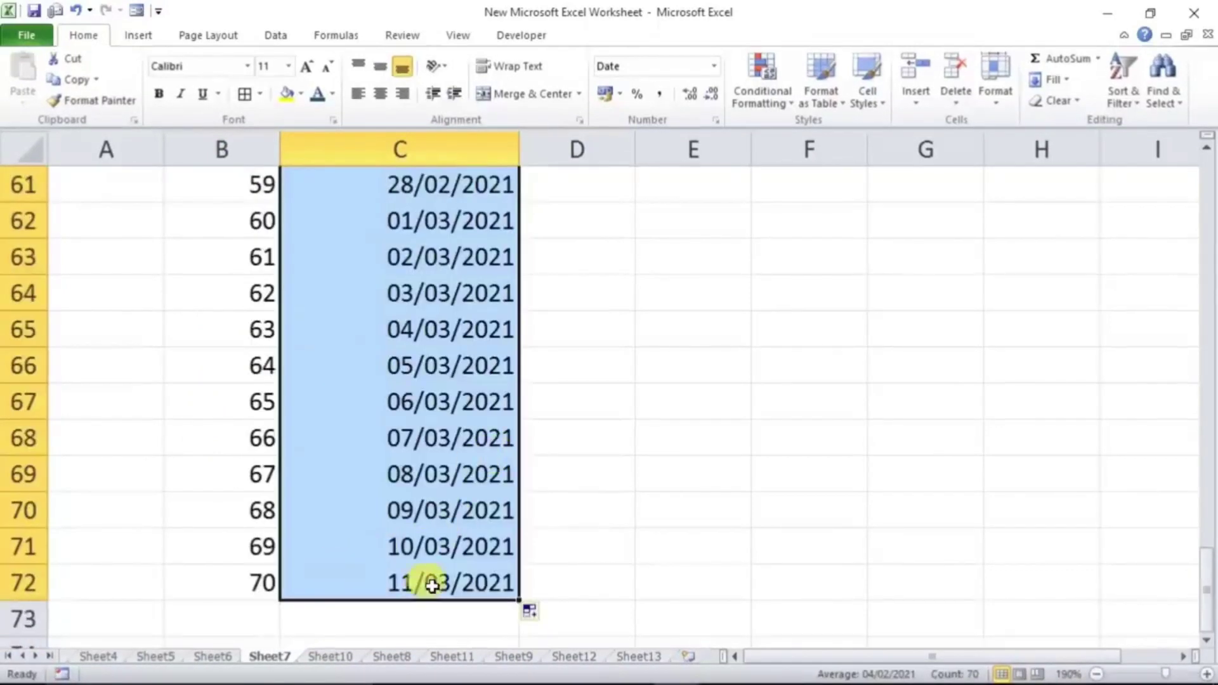
pyautogui.scroll(20, 432, 585)
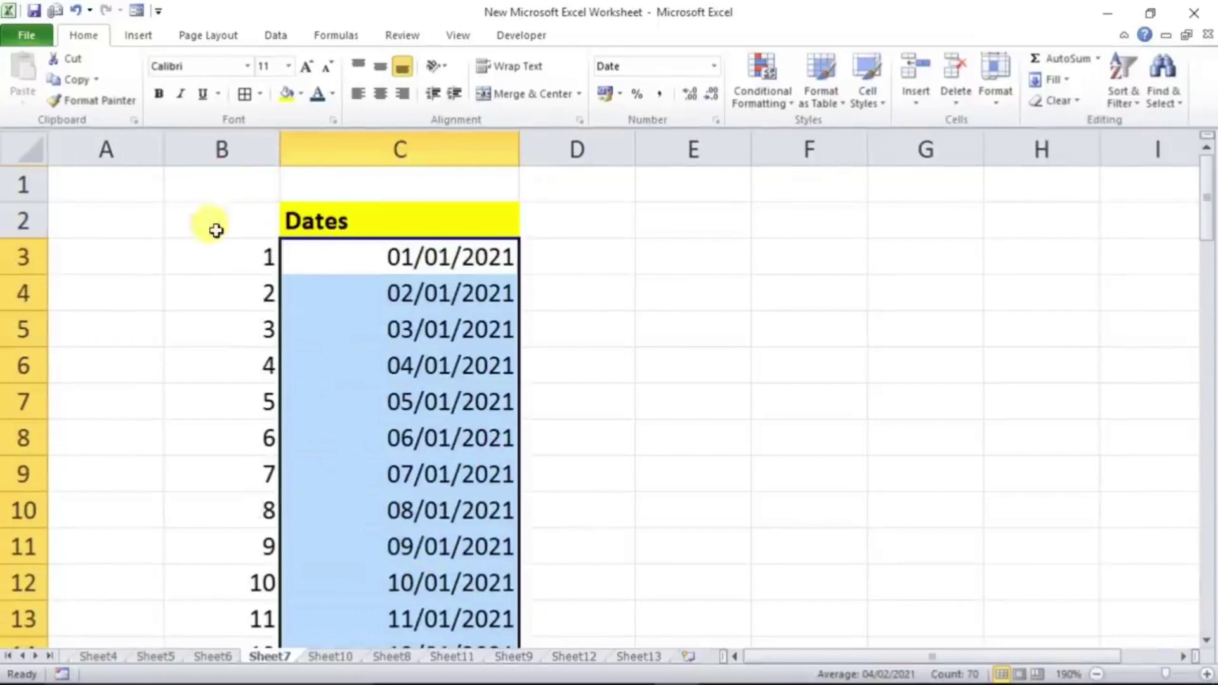
pyautogui.click(219, 151)
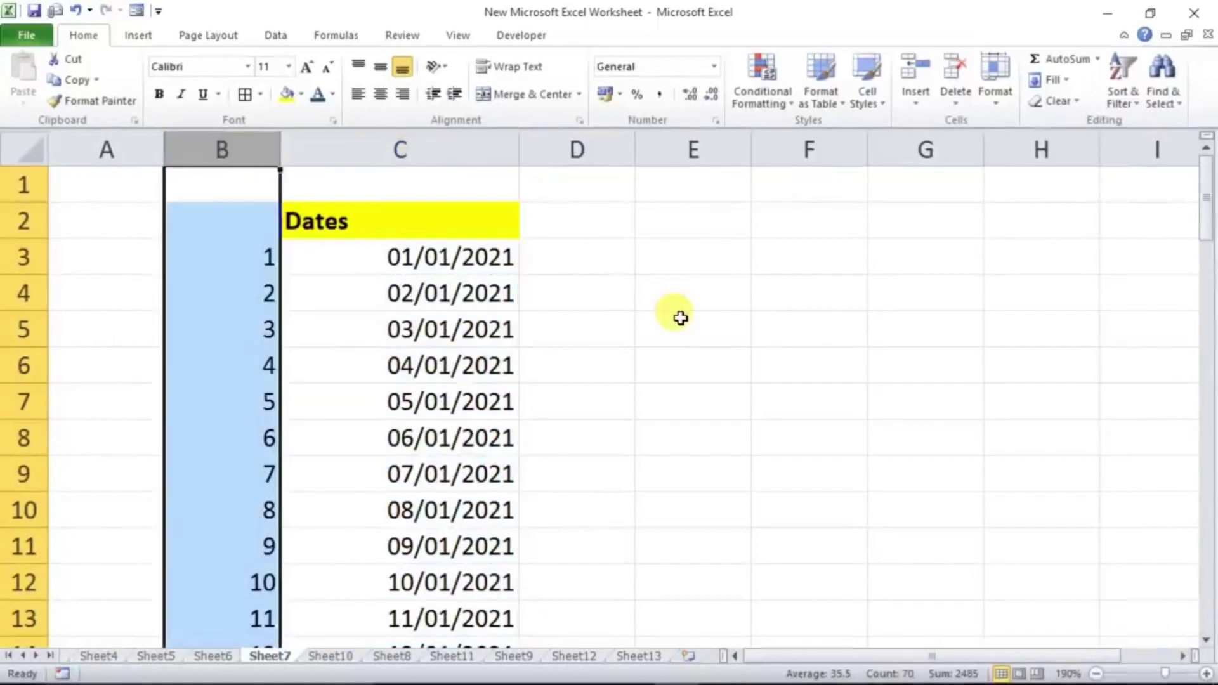
pyautogui.press('Delete')
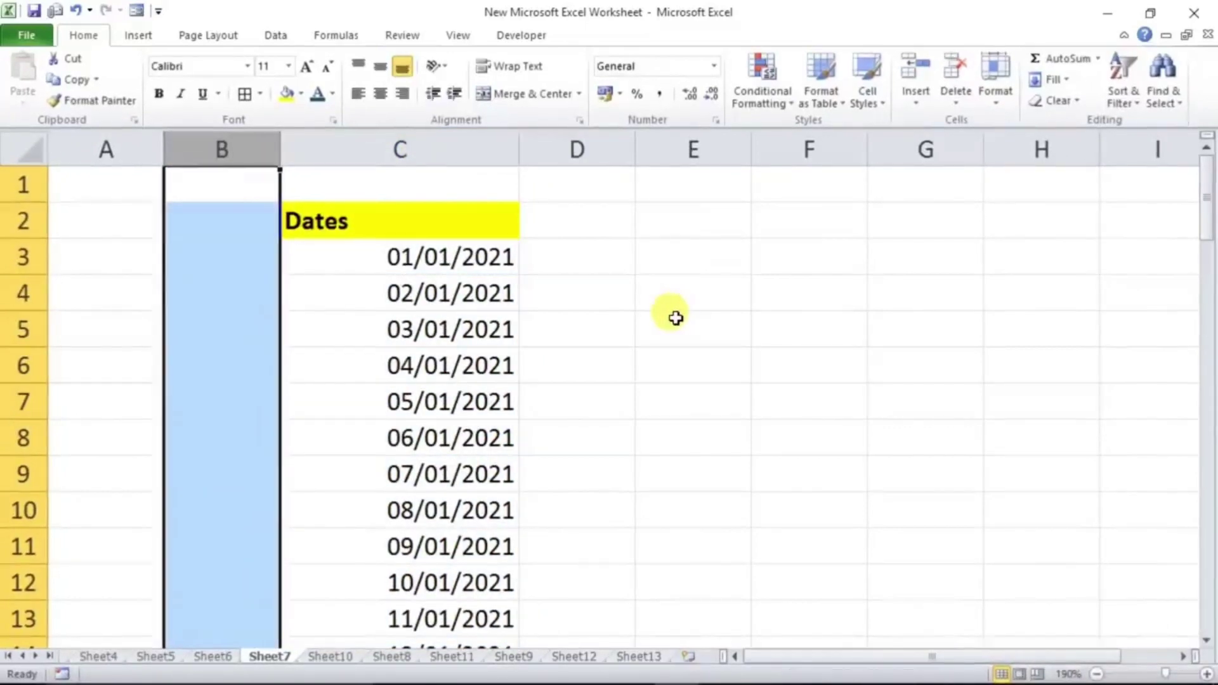
# On Sheet10, number the employee rows 1 to 6 in the helper cells G3:G8 beside the Pincode column
pyautogui.click(413, 212)
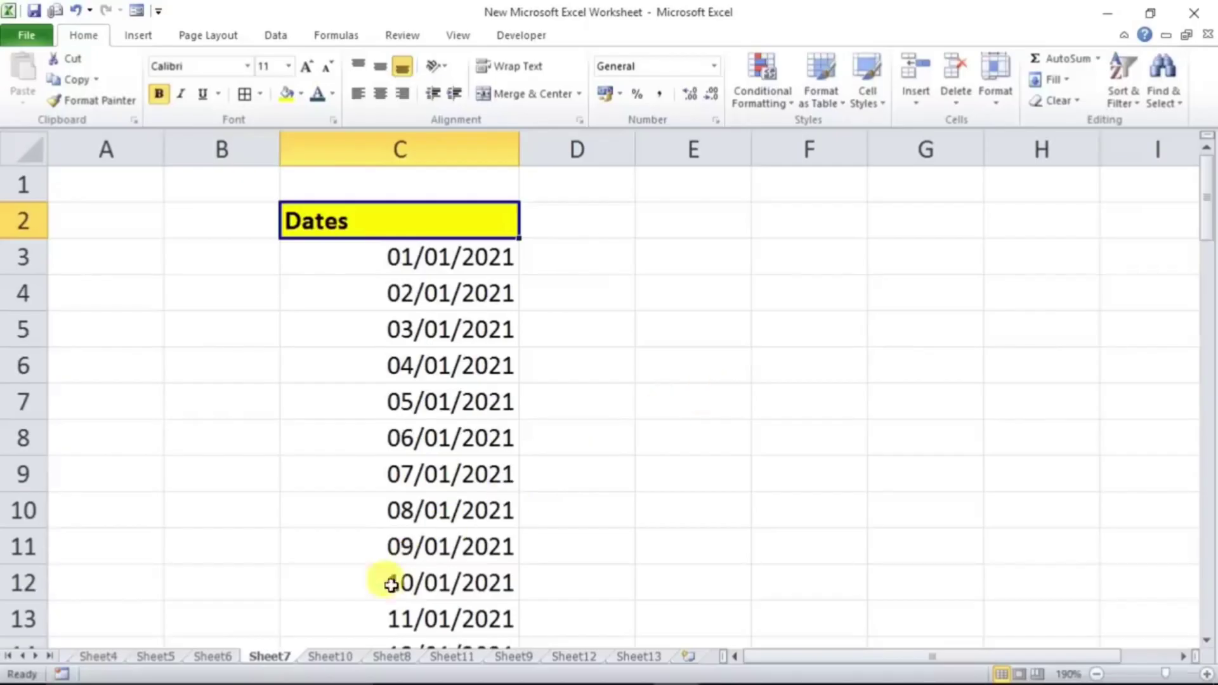
pyautogui.click(330, 656)
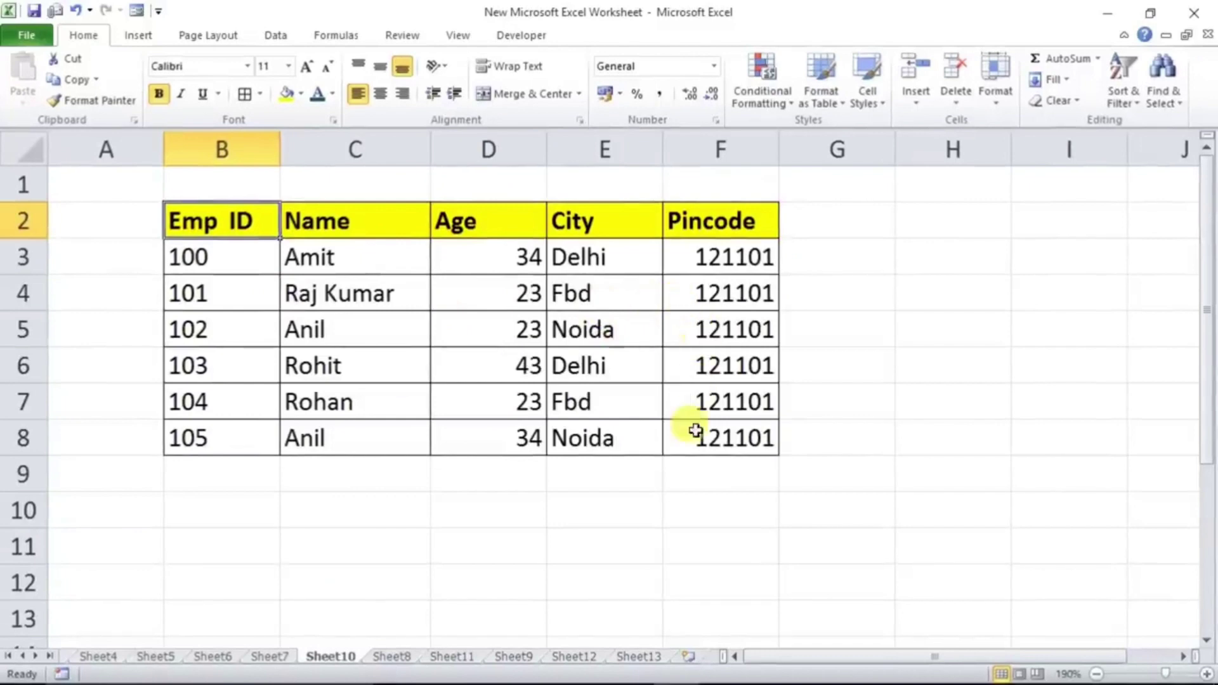
pyautogui.click(832, 254)
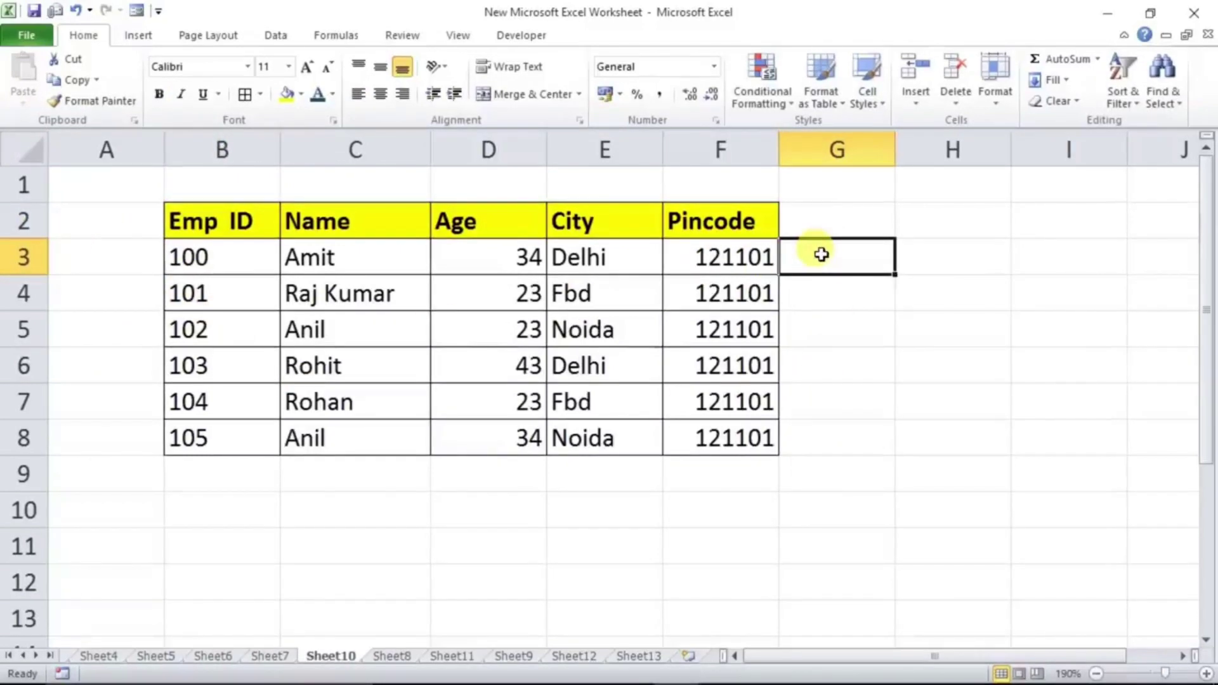
pyautogui.write('1')
pyautogui.press('Return')
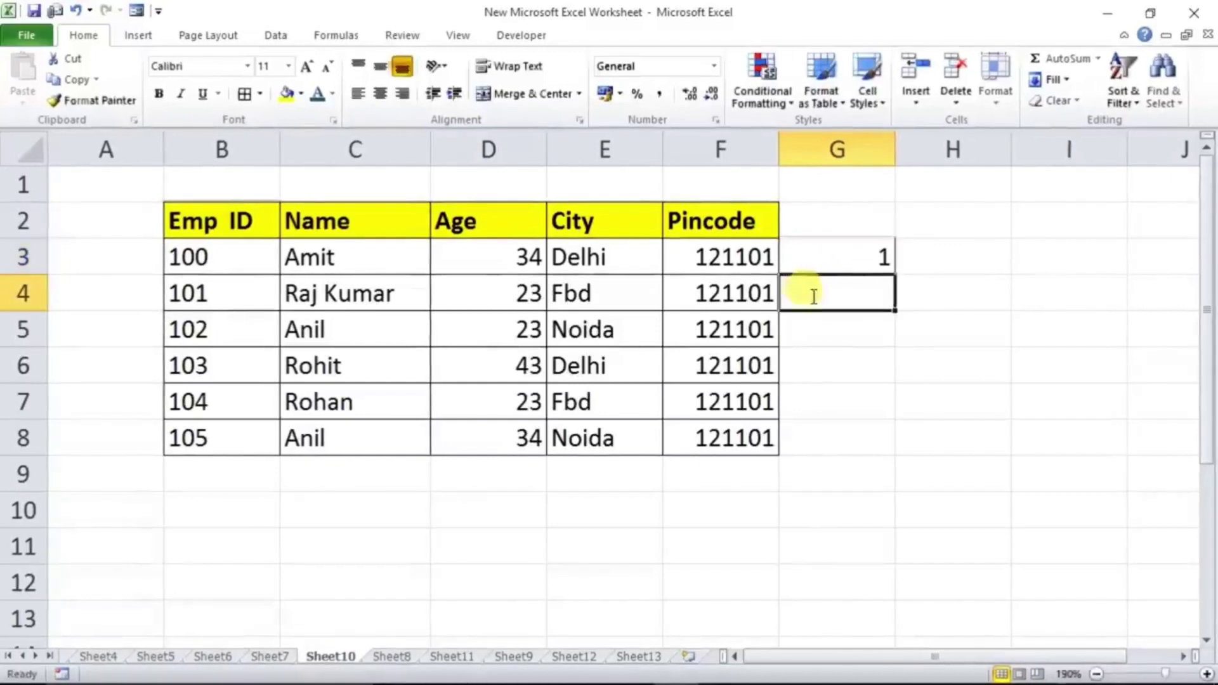
pyautogui.write('2')
pyautogui.moveTo(840, 252); pyautogui.dragTo(892, 376)
pyautogui.moveTo(885, 439); pyautogui.dragTo(884, 441)
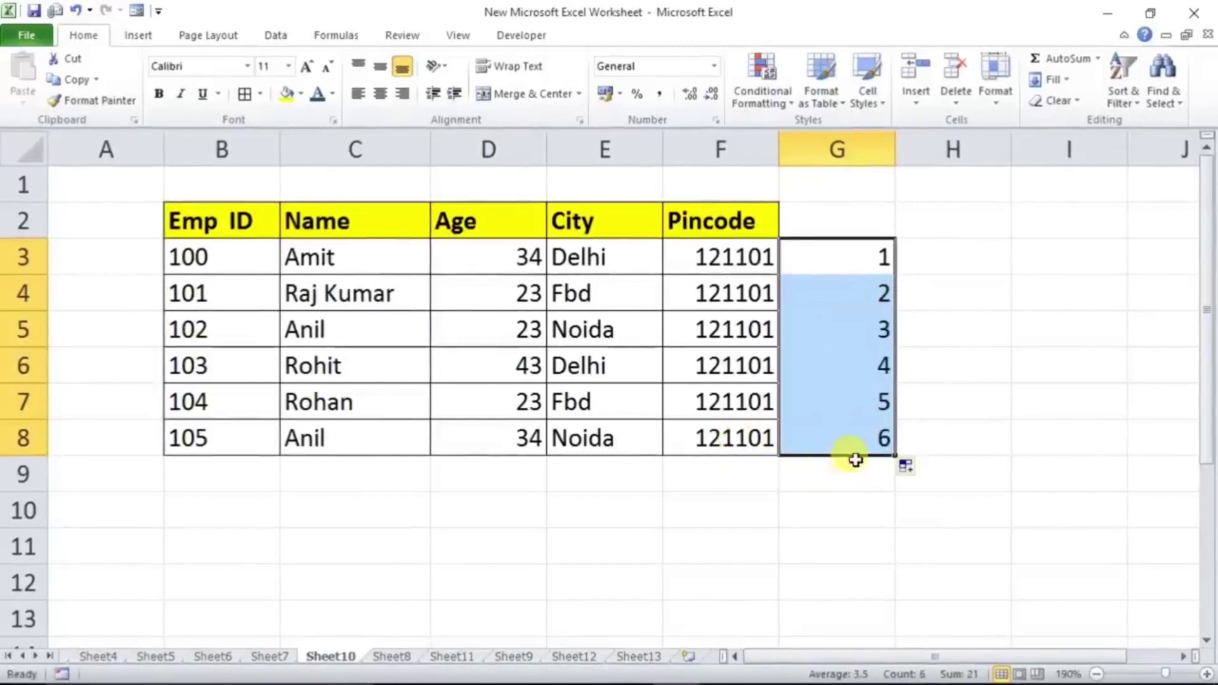
# Copy the helper numbers in G3:G8 and select cell G9 directly below them as the paste destination
pyautogui.hotkey('ctrl', 'c')
pyautogui.click(825, 476)
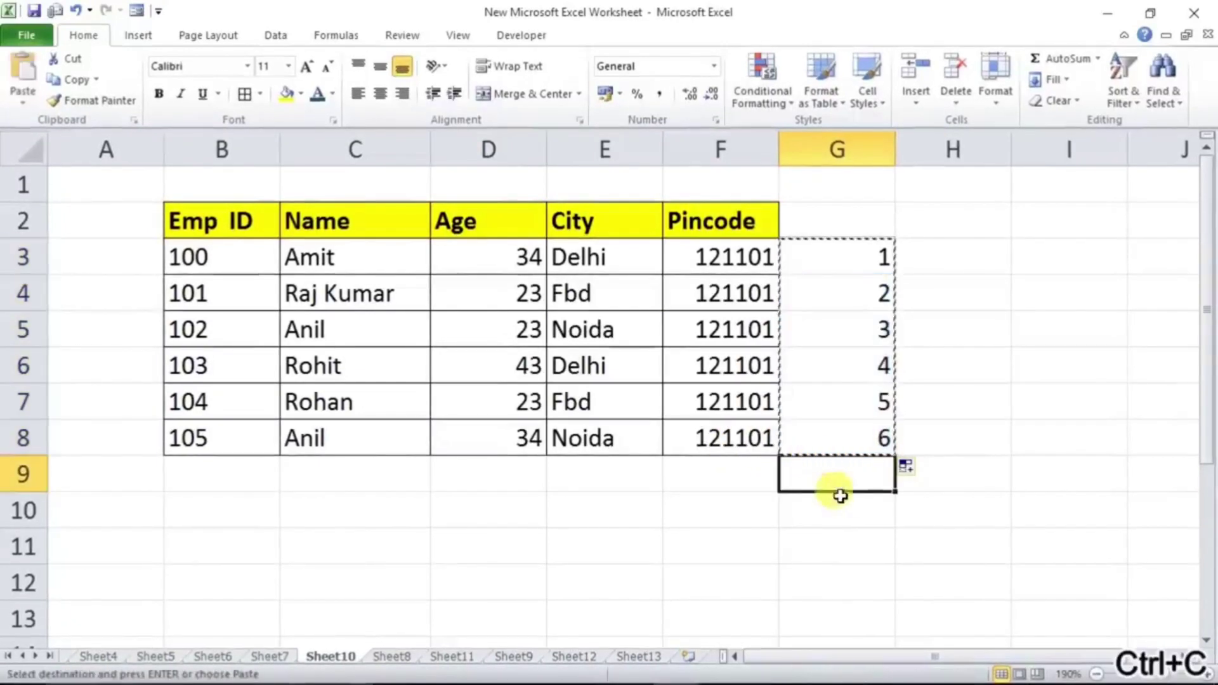
# Paste the copied numbers 1 to 6 from G9 downward and enter "helper" as the column header in G2
pyautogui.hotkey('ctrl', 'v')
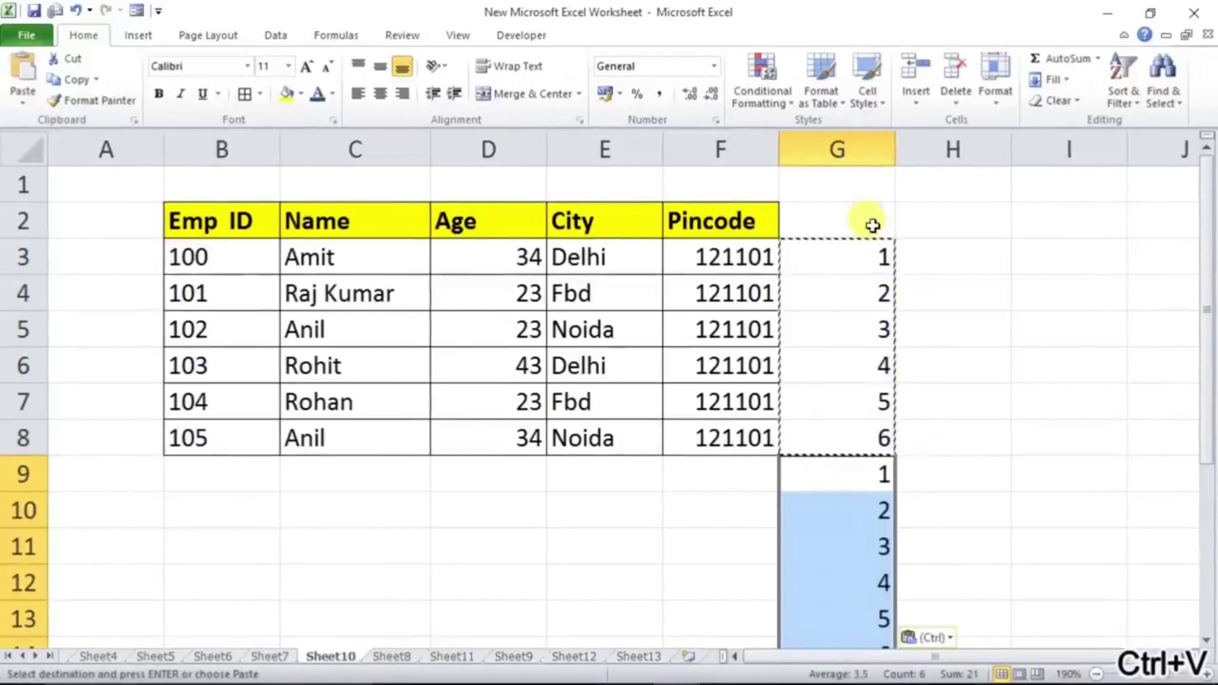
pyautogui.press('Escape')
pyautogui.click(728, 222)
pyautogui.click(808, 226)
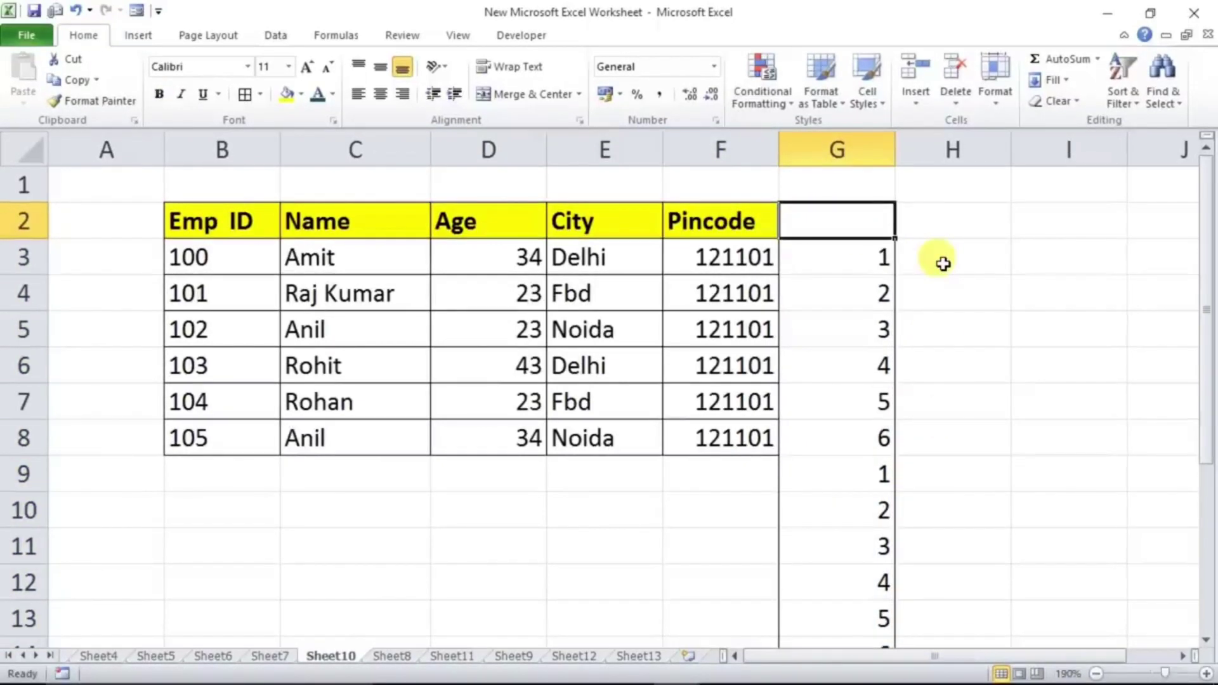
pyautogui.write('helper')
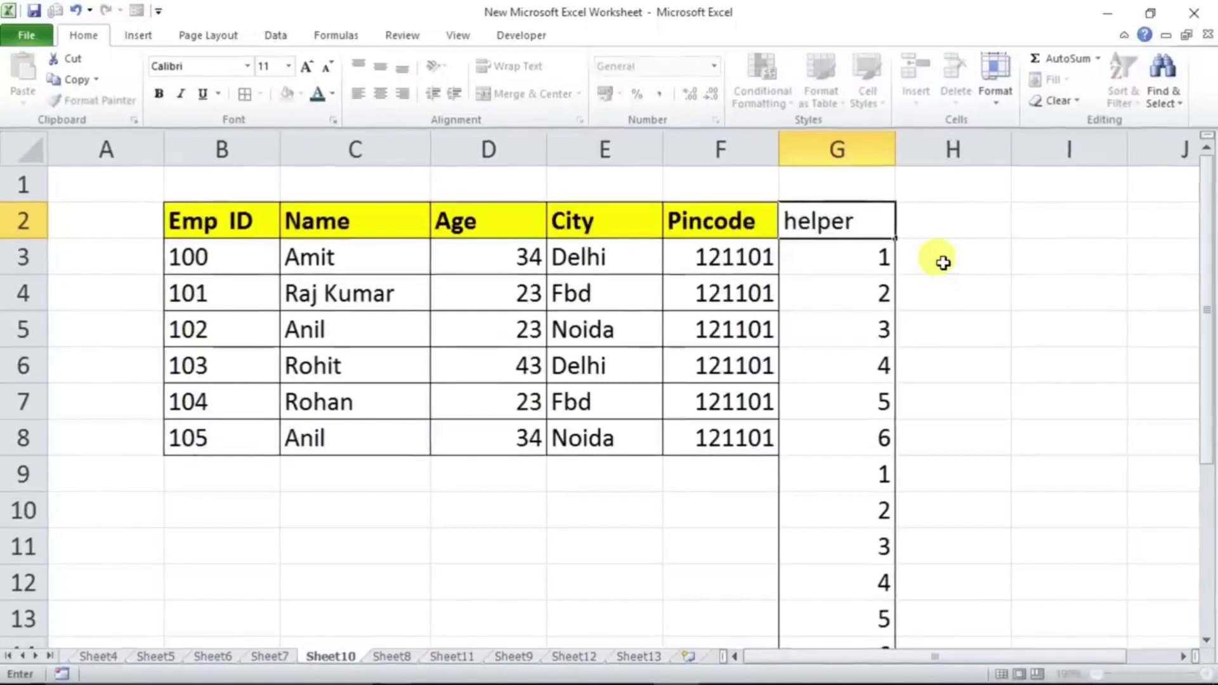
pyautogui.click(943, 264)
pyautogui.click(813, 219)
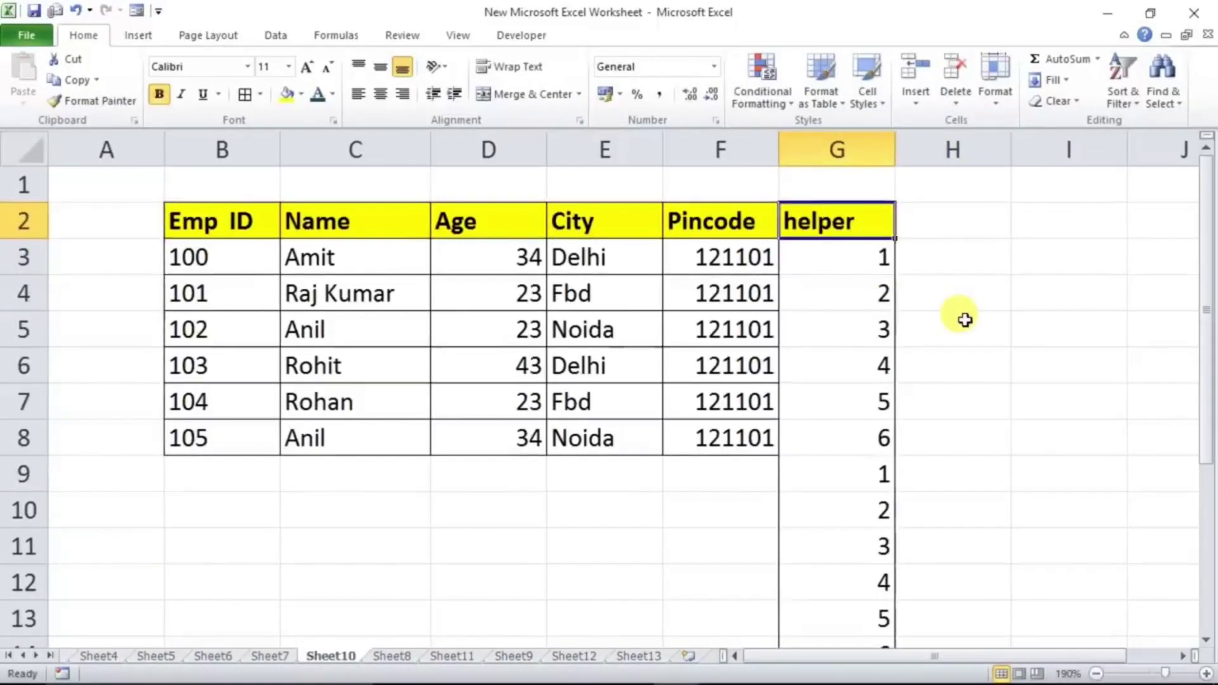
# Add filters to the table's header row and sort the table by the helper column from smallest to largest
pyautogui.hotkey('ctrl', 'shift', 'l')
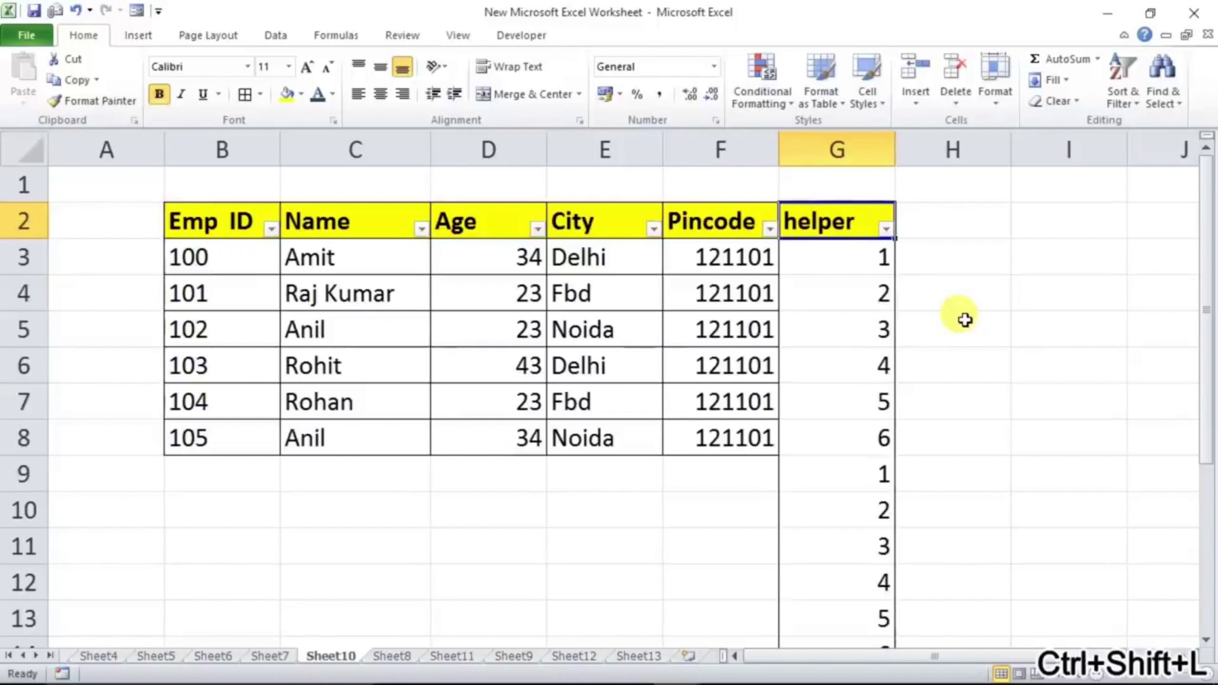
pyautogui.click(885, 230)
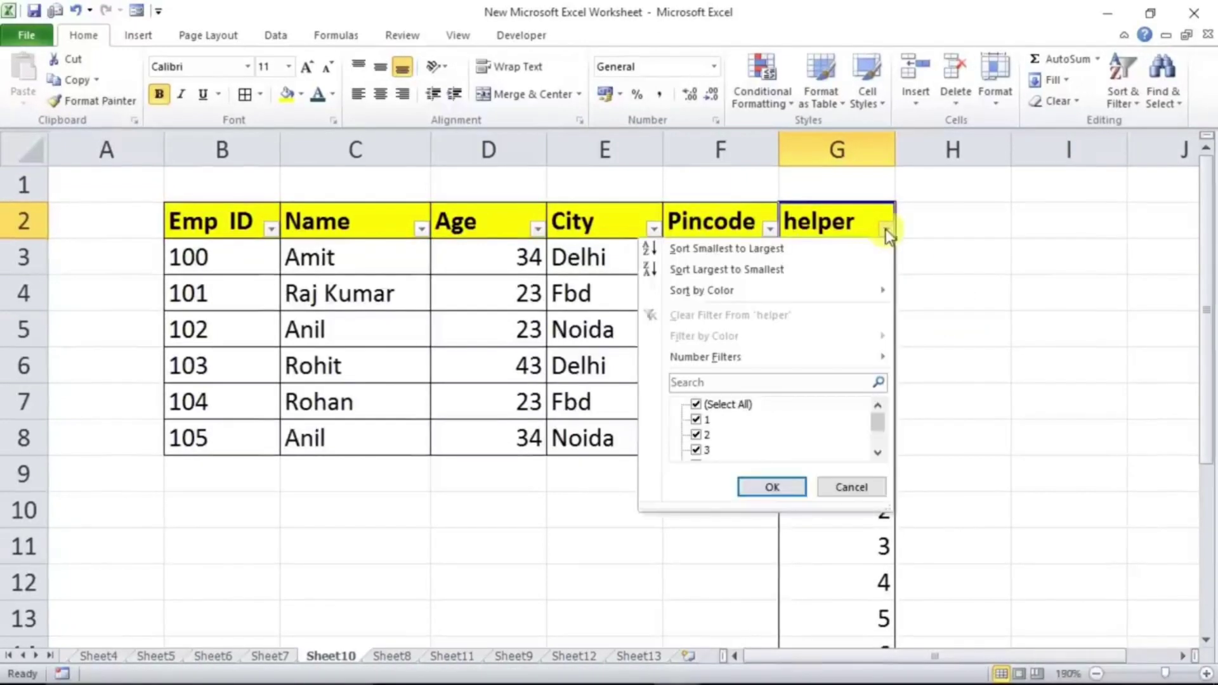
pyautogui.click(728, 249)
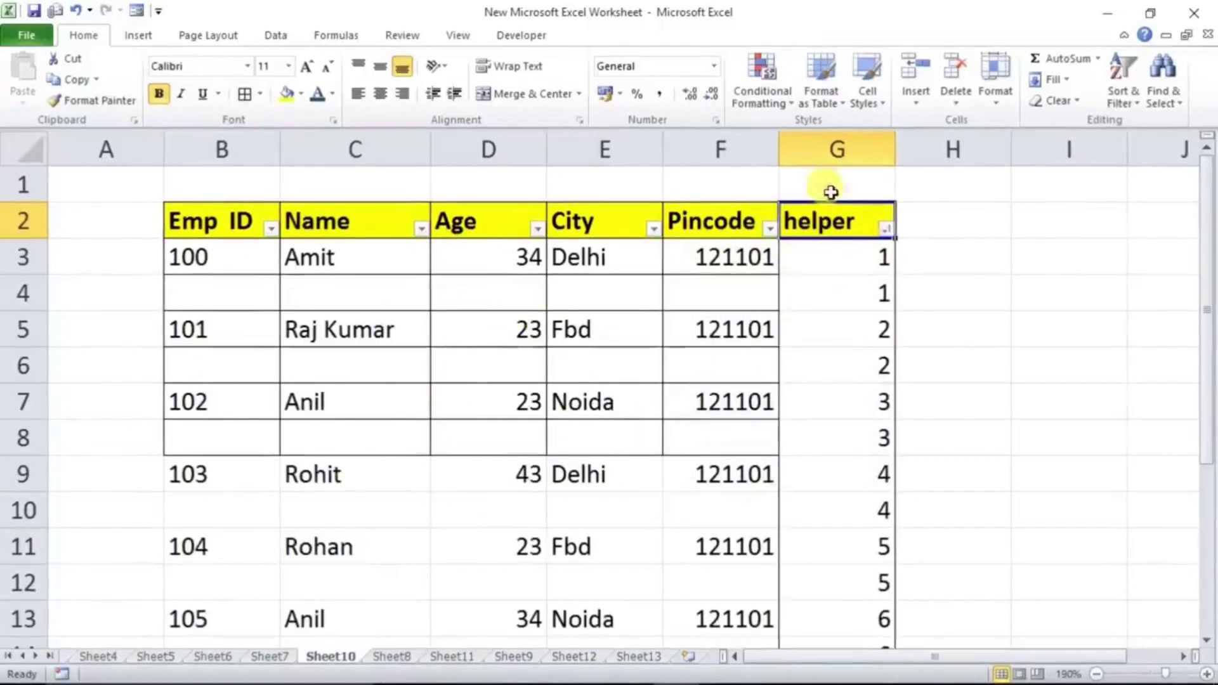
# Delete the entire helper column G from the sheet
pyautogui.rightClick(826, 142)
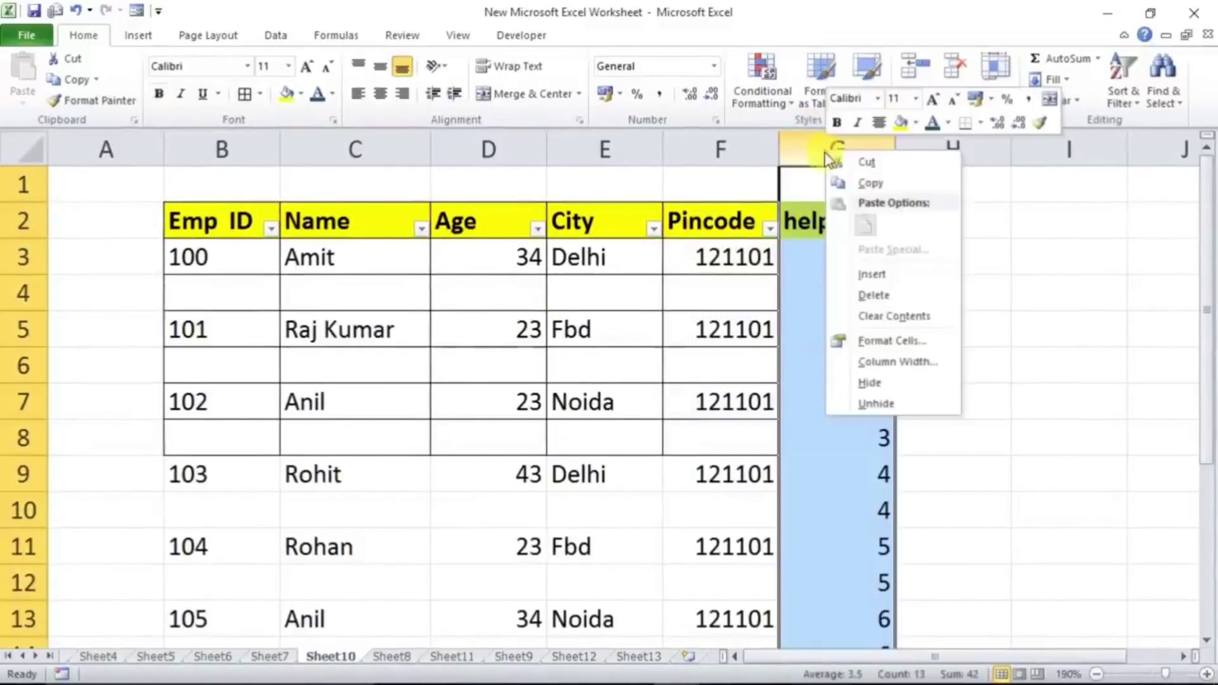
pyautogui.click(877, 294)
pyautogui.click(463, 355)
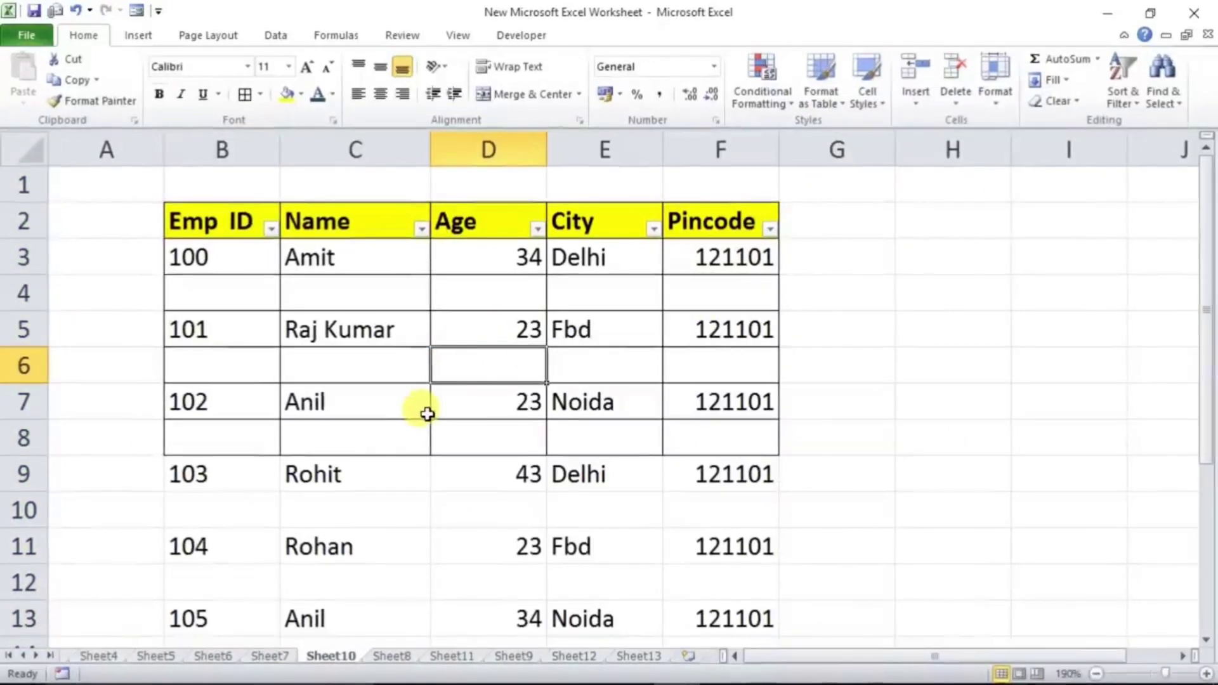
# Apply all borders to the whole employee table, including the inserted blank rows
pyautogui.hotkey('ctrl', 'a')
pyautogui.moveTo(245, 236); pyautogui.dragTo(754, 215)
pyautogui.scroll(3, 788, 468)
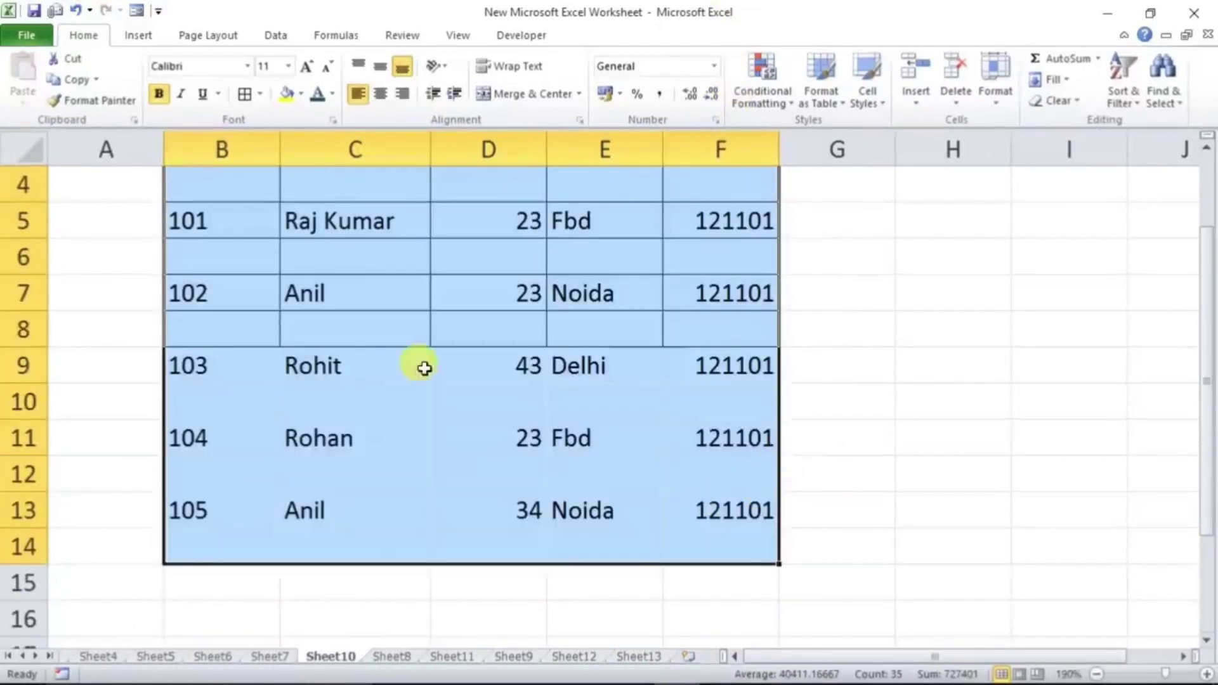
pyautogui.scroll(1, 299, 274)
pyautogui.click(245, 96)
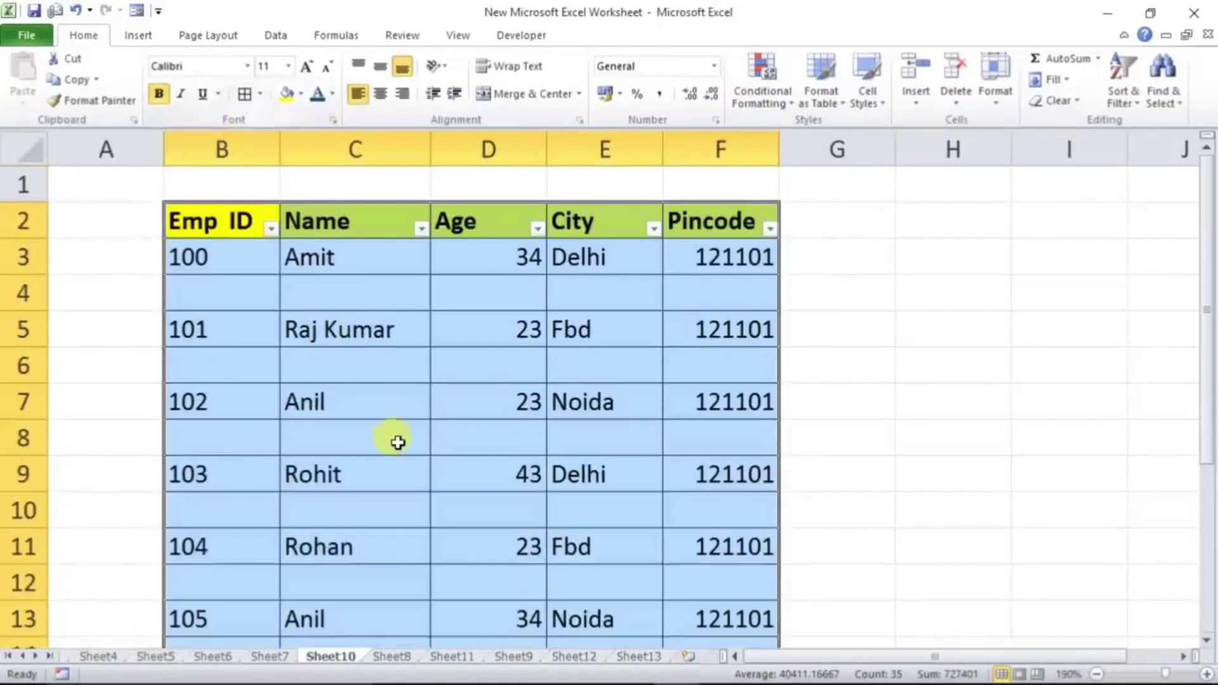
pyautogui.moveTo(202, 436); pyautogui.dragTo(652, 440)
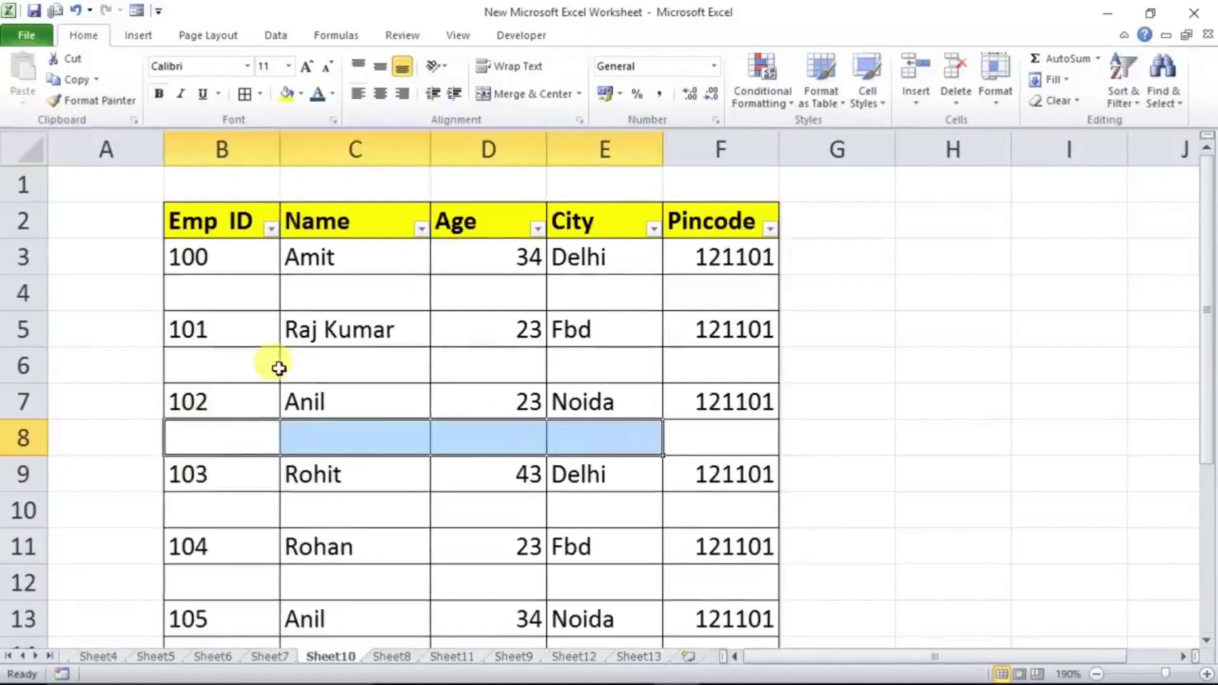
pyautogui.click(706, 222)
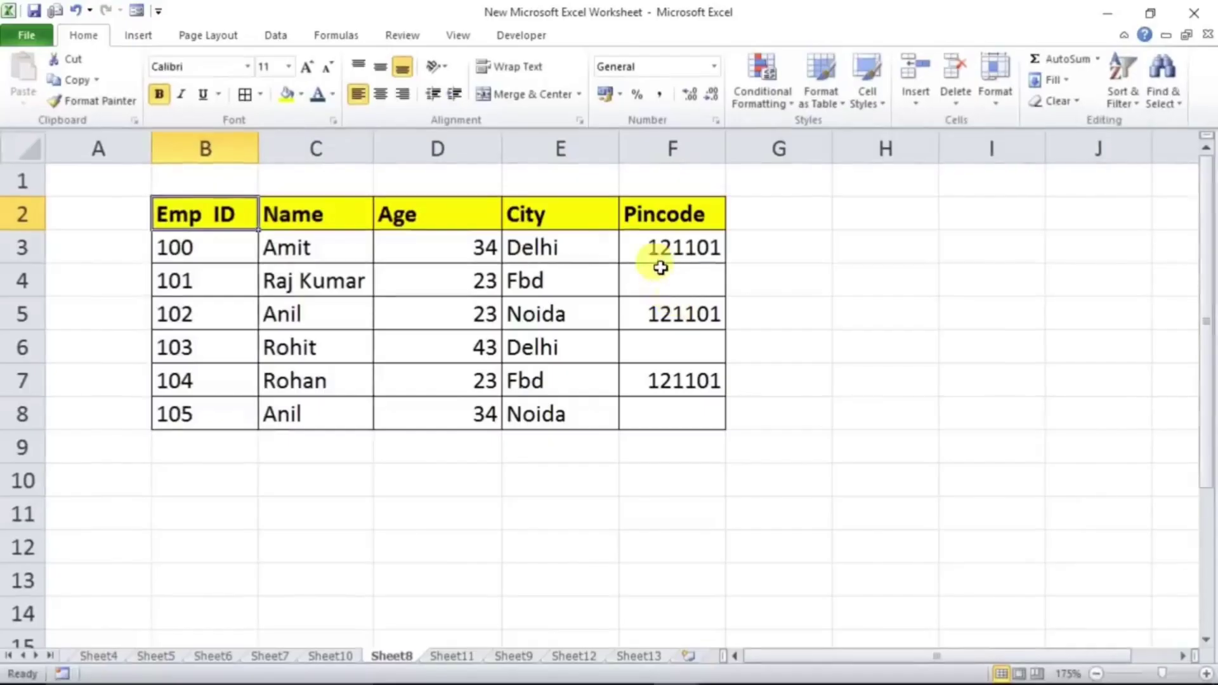
# Select only the blank cells in the Pincode range F3:F8 with Go To Special and fill them with red
pyautogui.click(661, 281)
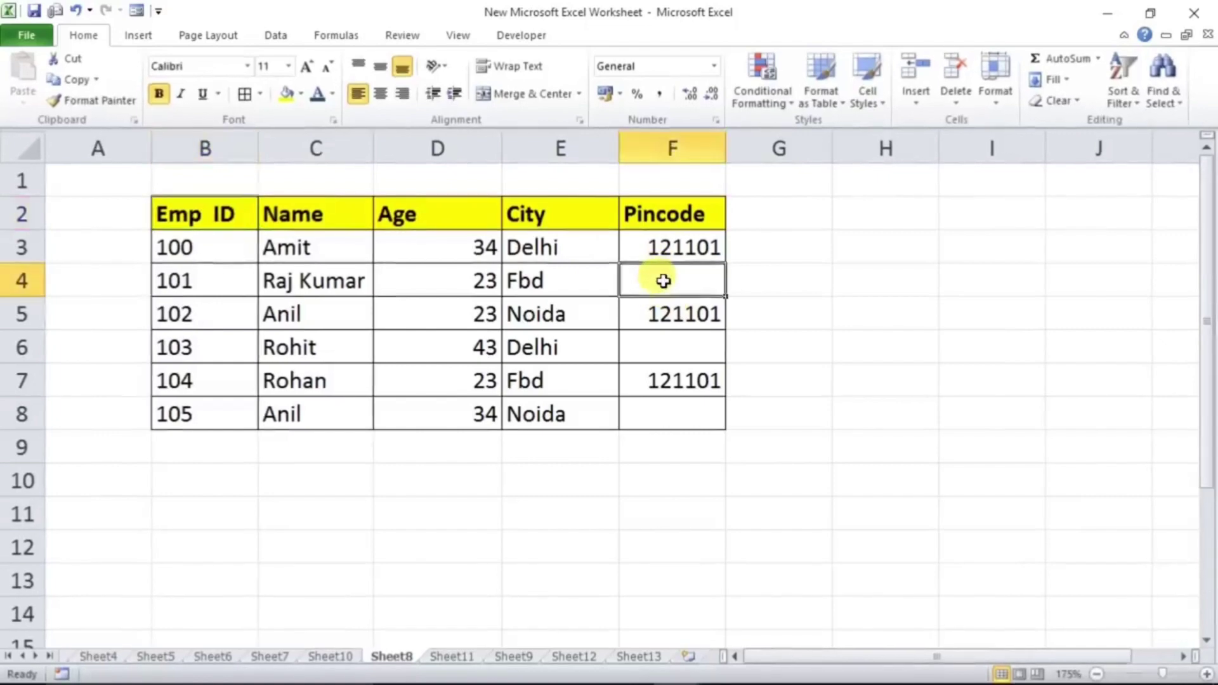
pyautogui.click(656, 343)
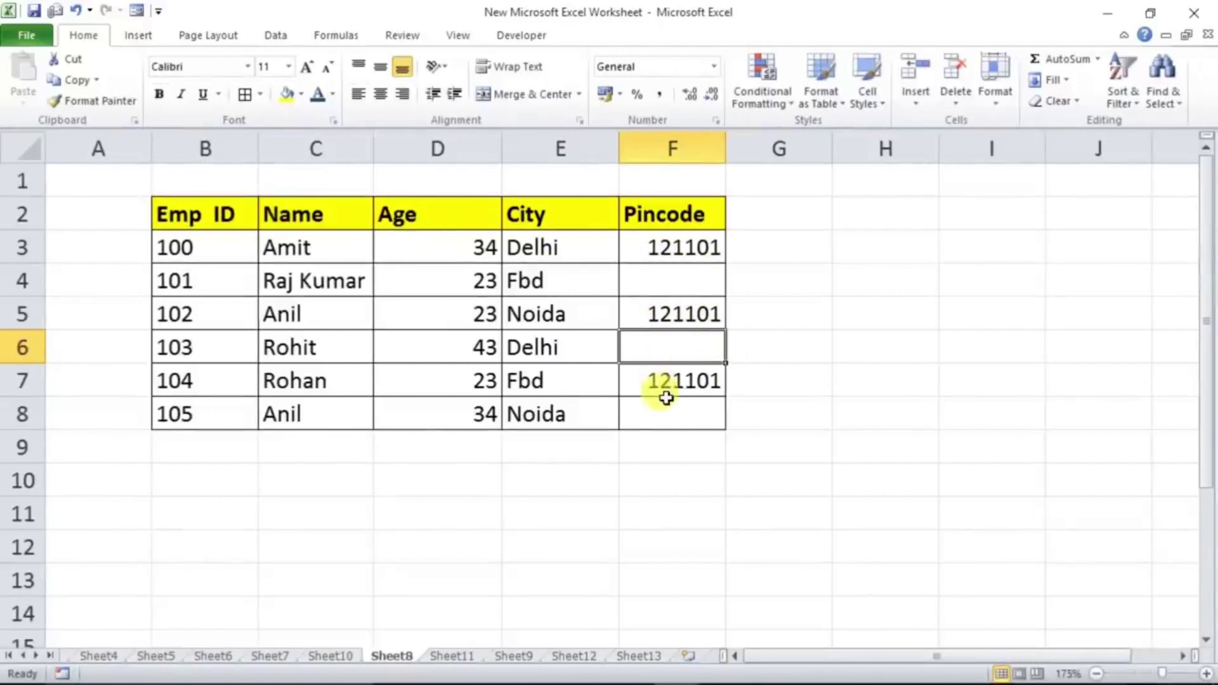
pyautogui.moveTo(659, 248); pyautogui.dragTo(652, 406)
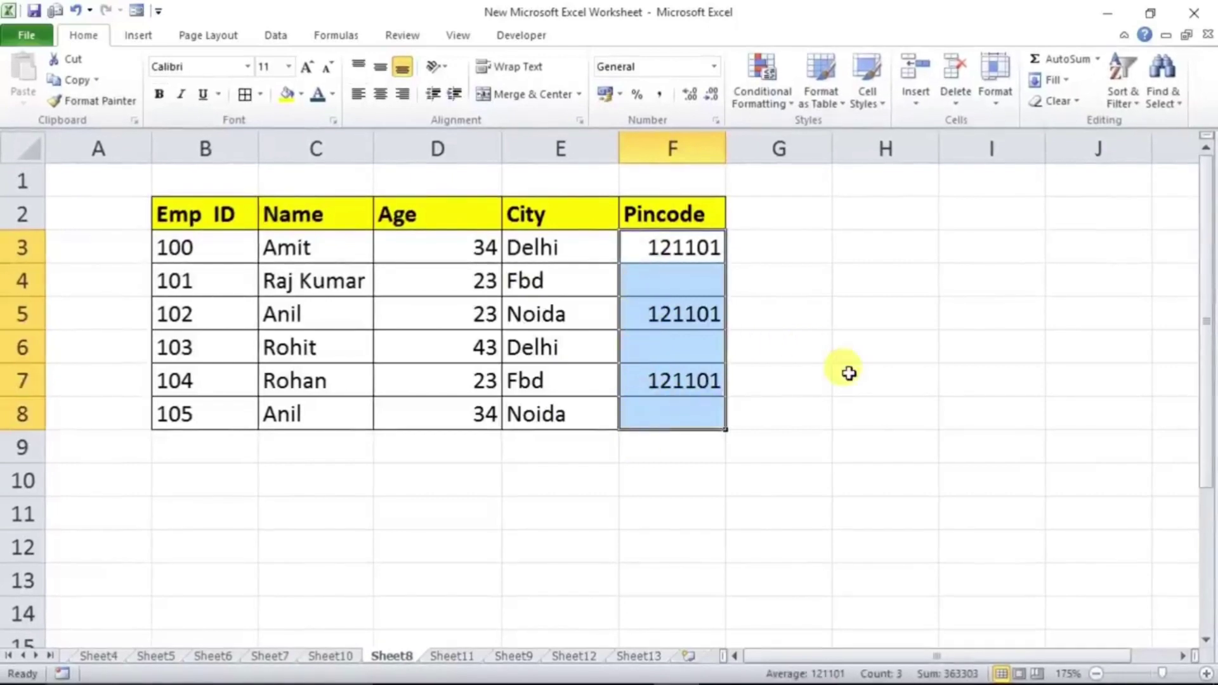
pyautogui.hotkey('ctrl', 'g')
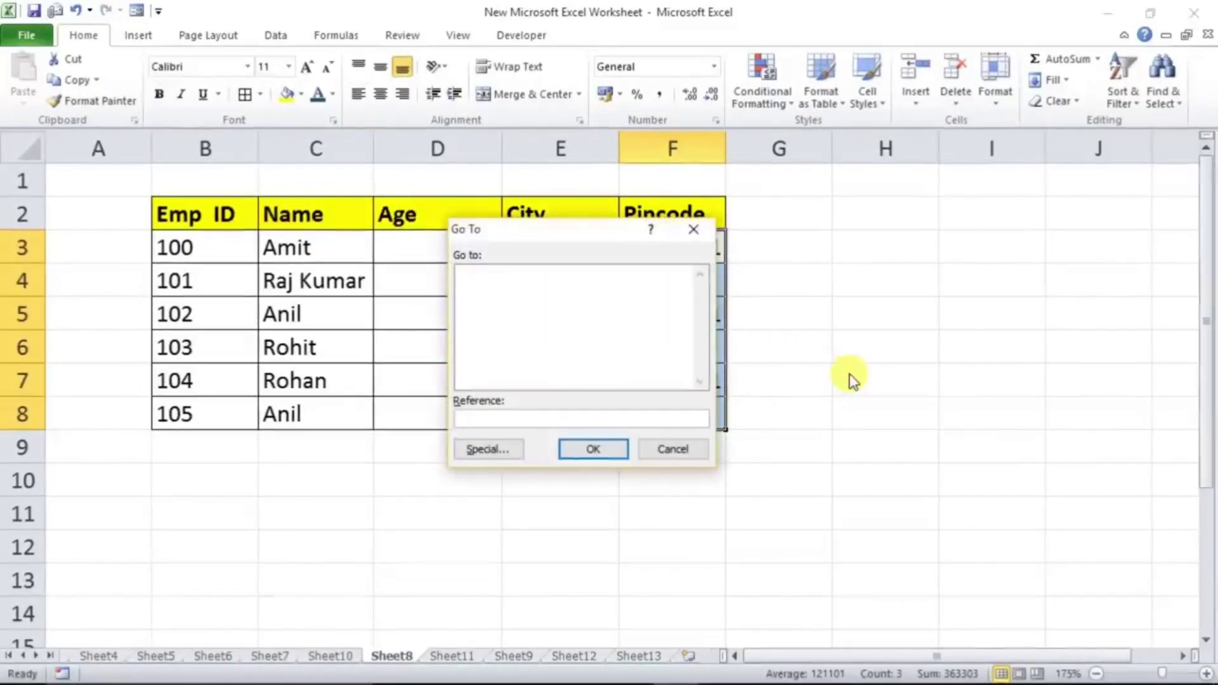
pyautogui.click(496, 445)
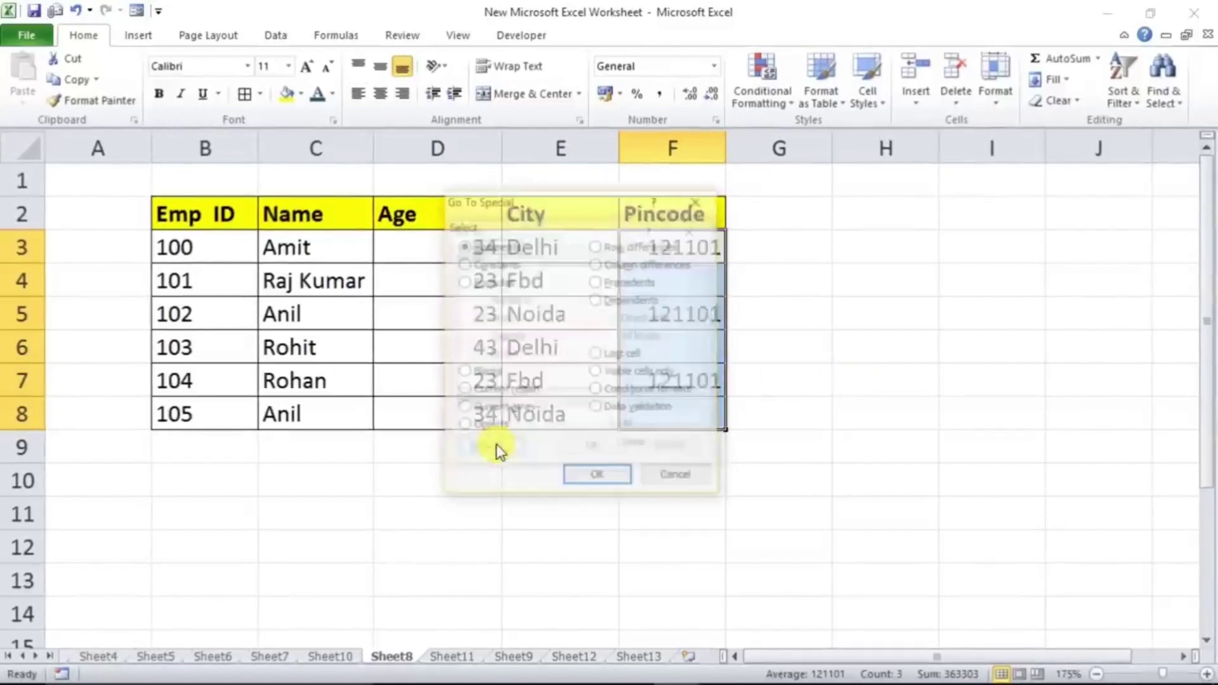
pyautogui.click(478, 374)
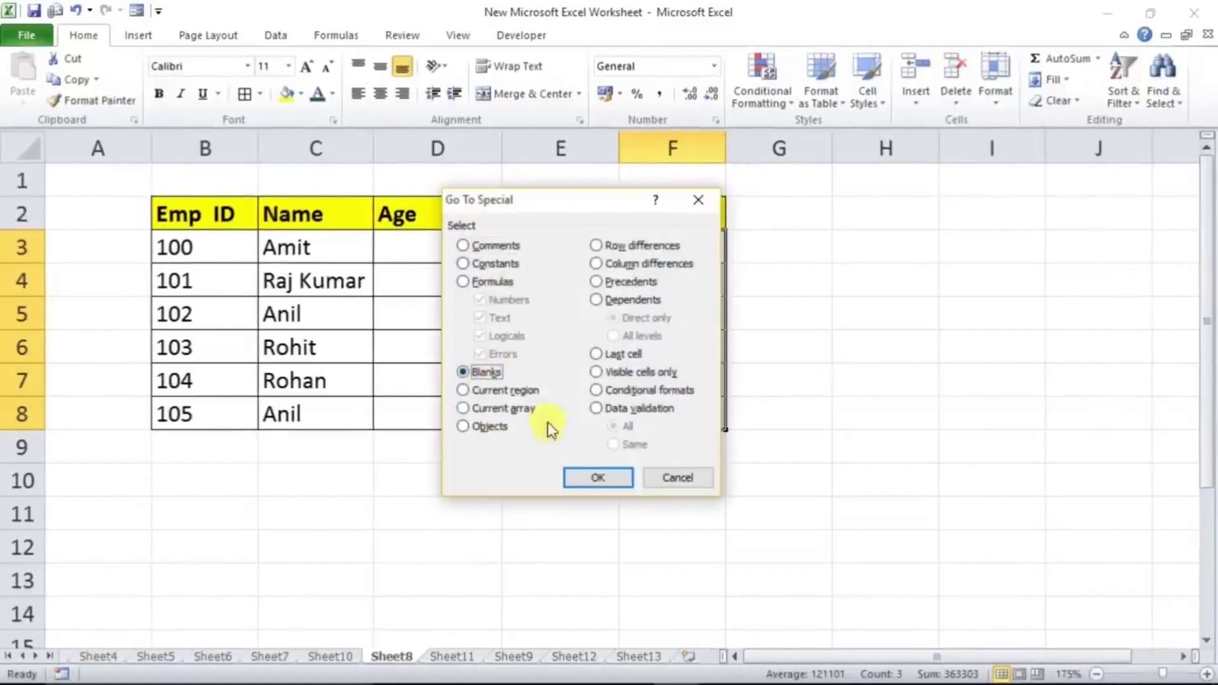
pyautogui.click(580, 476)
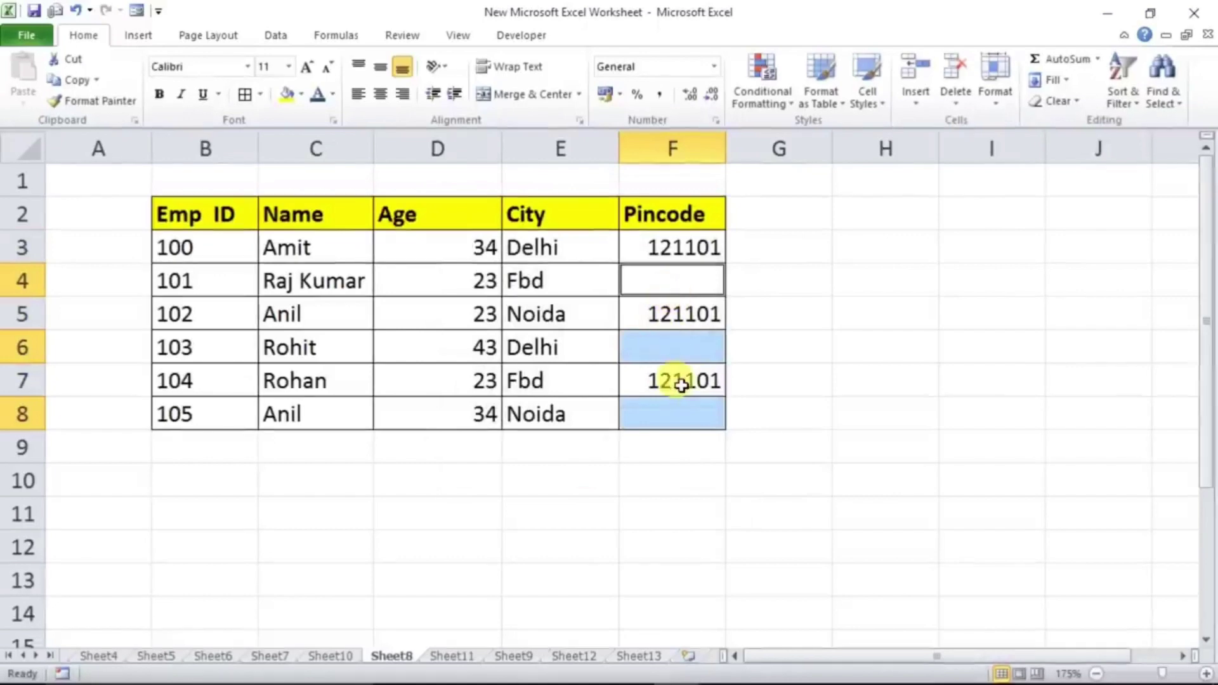
pyautogui.click(302, 94)
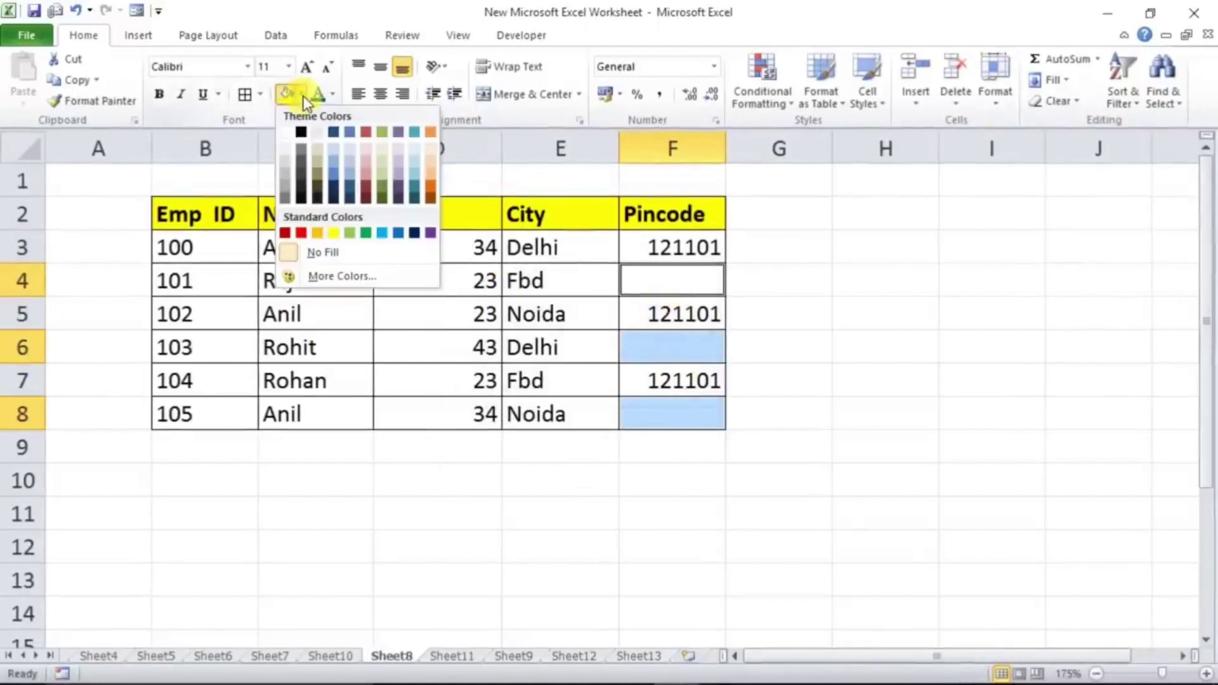
pyautogui.click(300, 232)
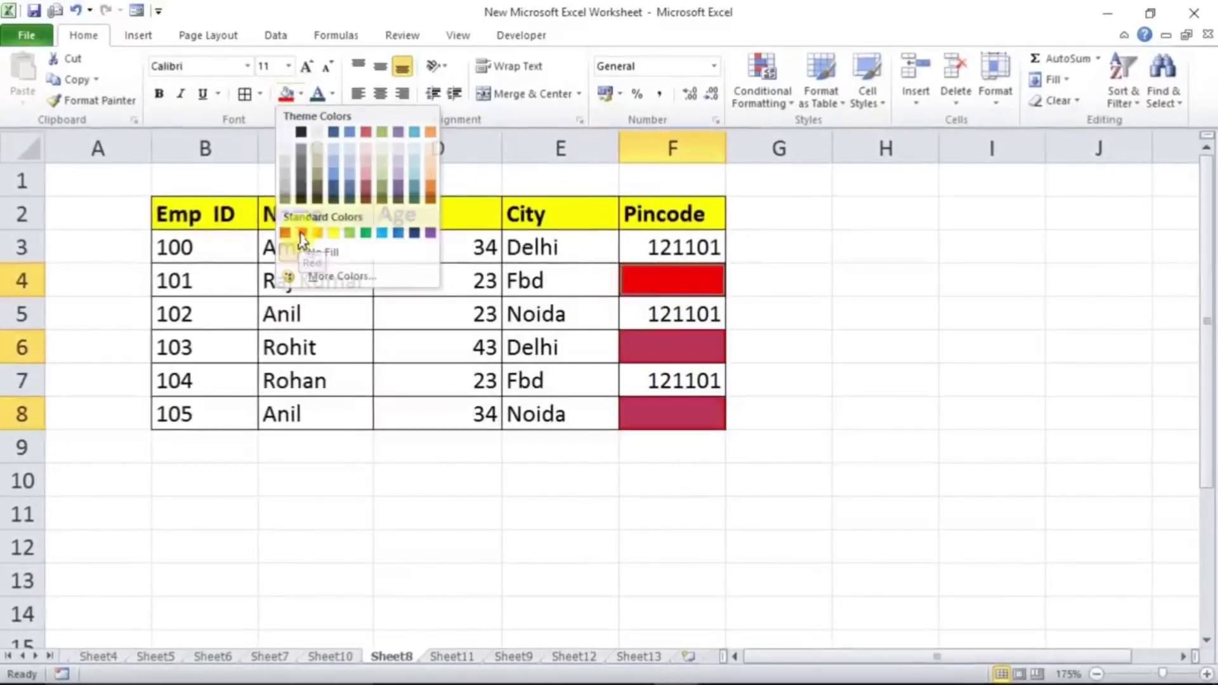
pyautogui.click(668, 205)
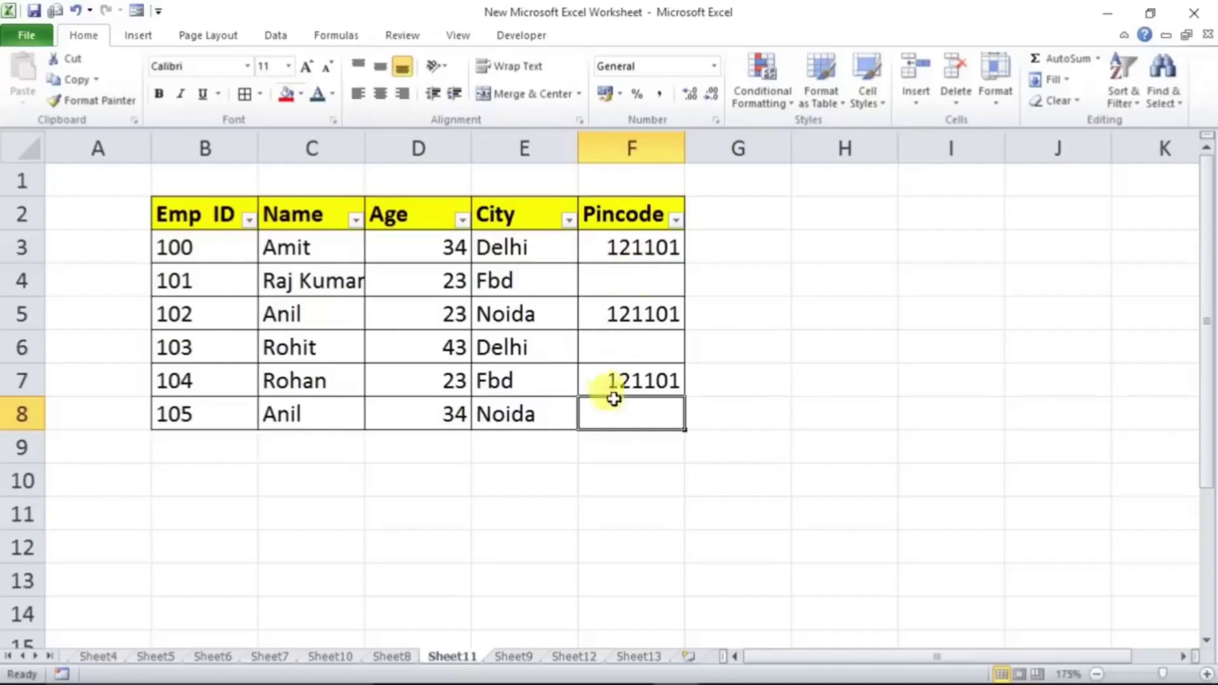
# Examine the blank Pincode cells F4, F6 and F8 and the employee rows they belong to
pyautogui.click(619, 280)
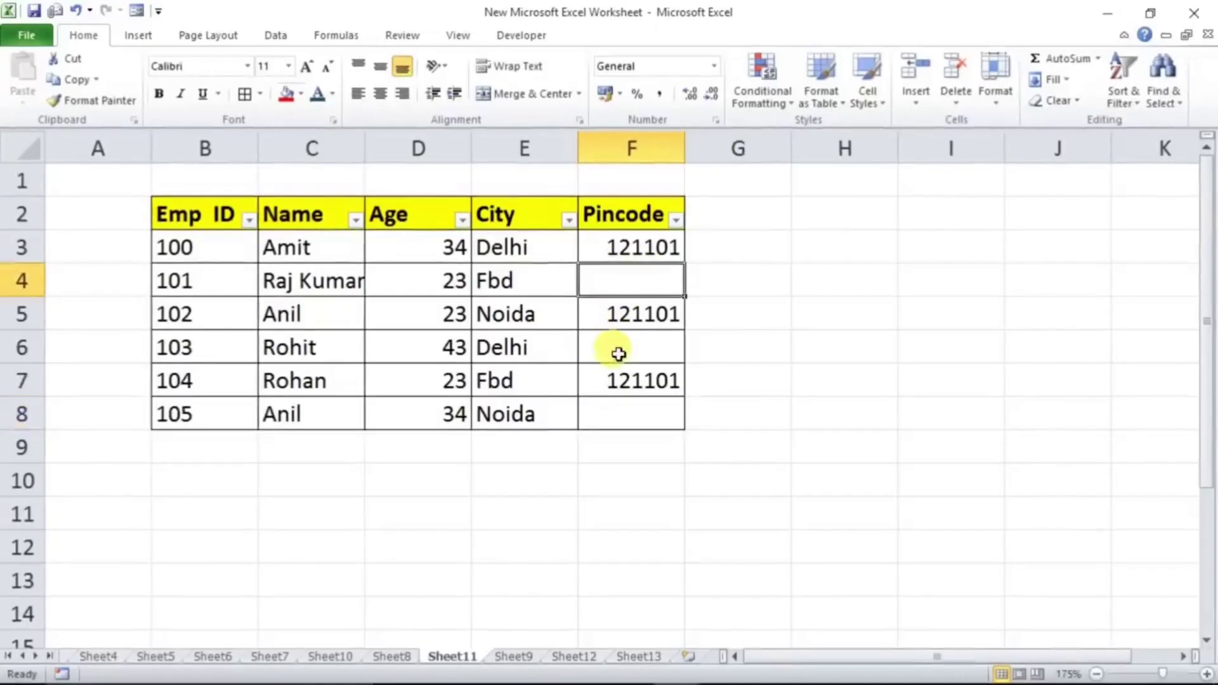
pyautogui.click(617, 348)
pyautogui.click(620, 406)
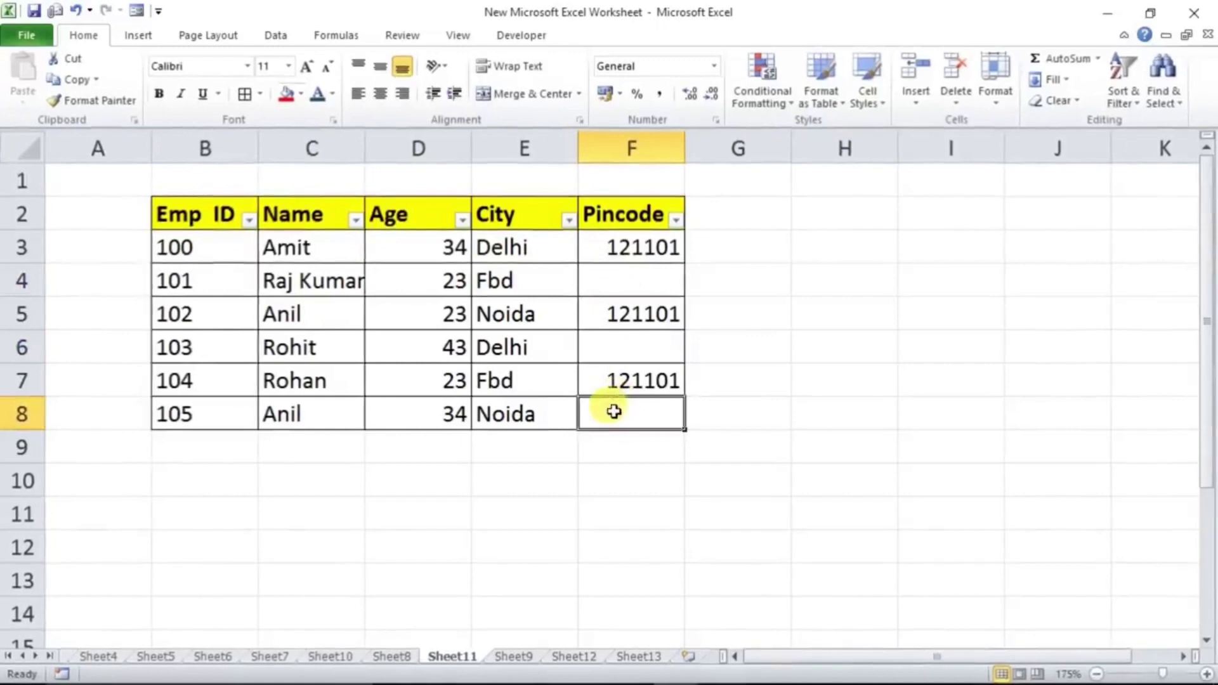
pyautogui.click(629, 277)
pyautogui.moveTo(208, 282); pyautogui.dragTo(673, 273)
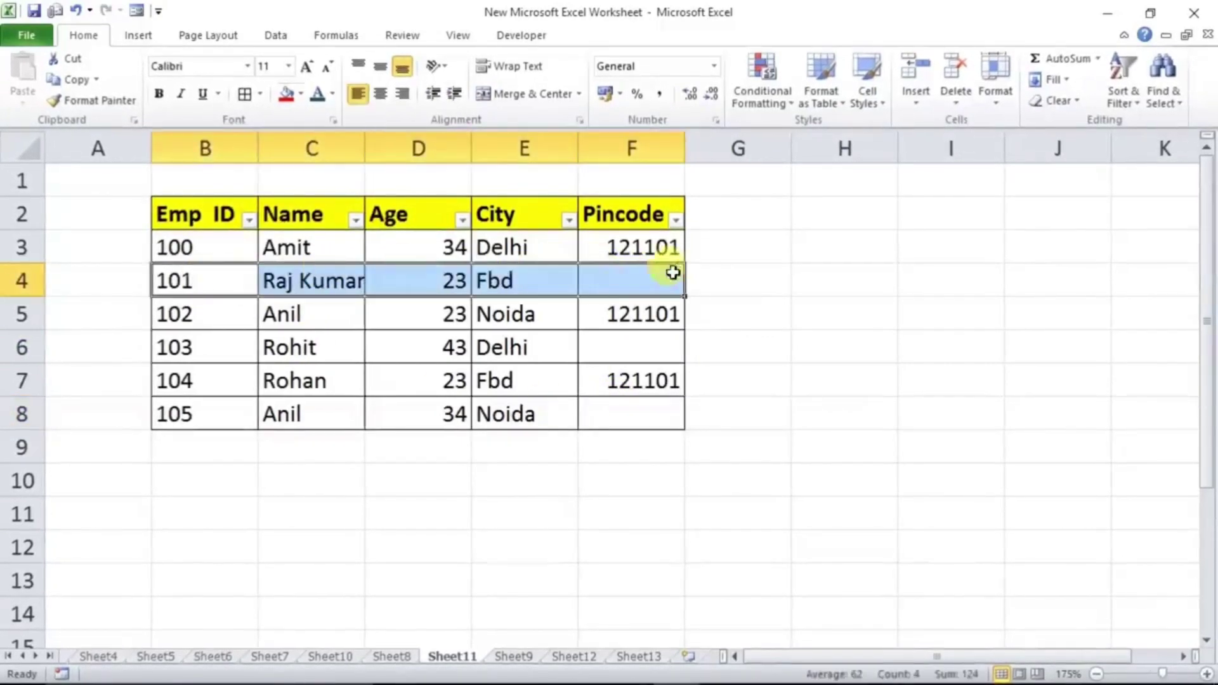
pyautogui.moveTo(209, 357); pyautogui.dragTo(631, 346)
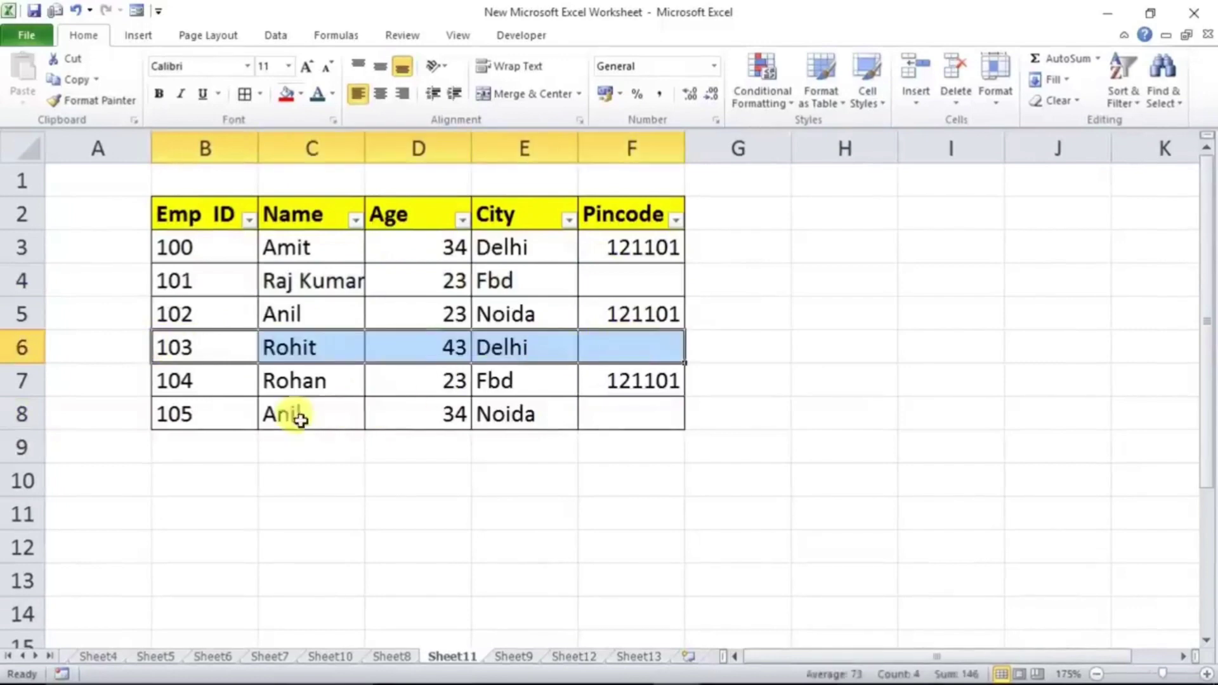
pyautogui.moveTo(244, 415); pyautogui.dragTo(634, 414)
pyautogui.click(631, 283)
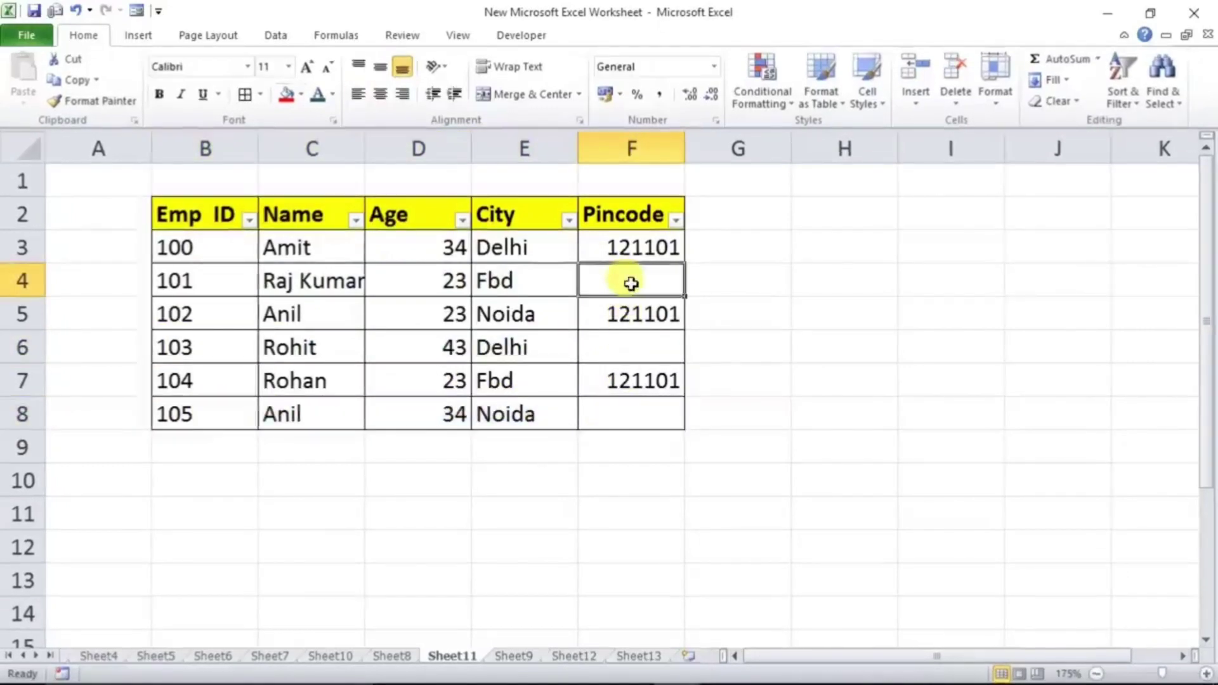
pyautogui.click(628, 345)
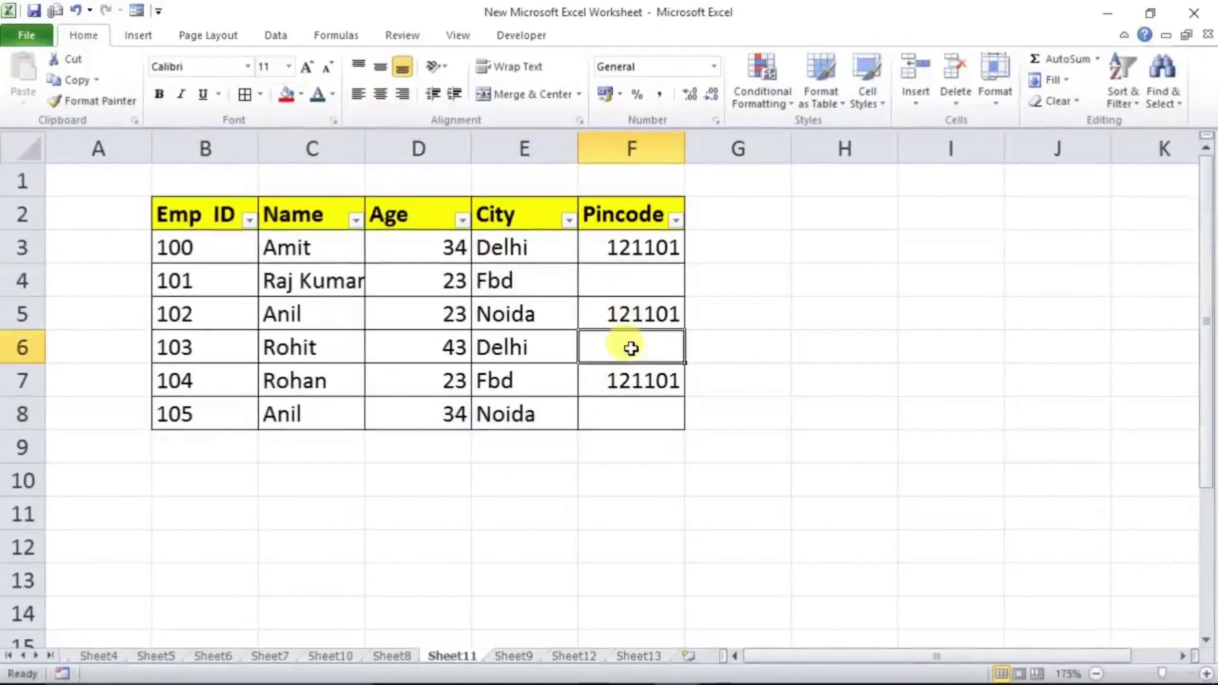
pyautogui.click(624, 401)
# Filter the Pincode column to show only blanks
pyautogui.click(628, 219)
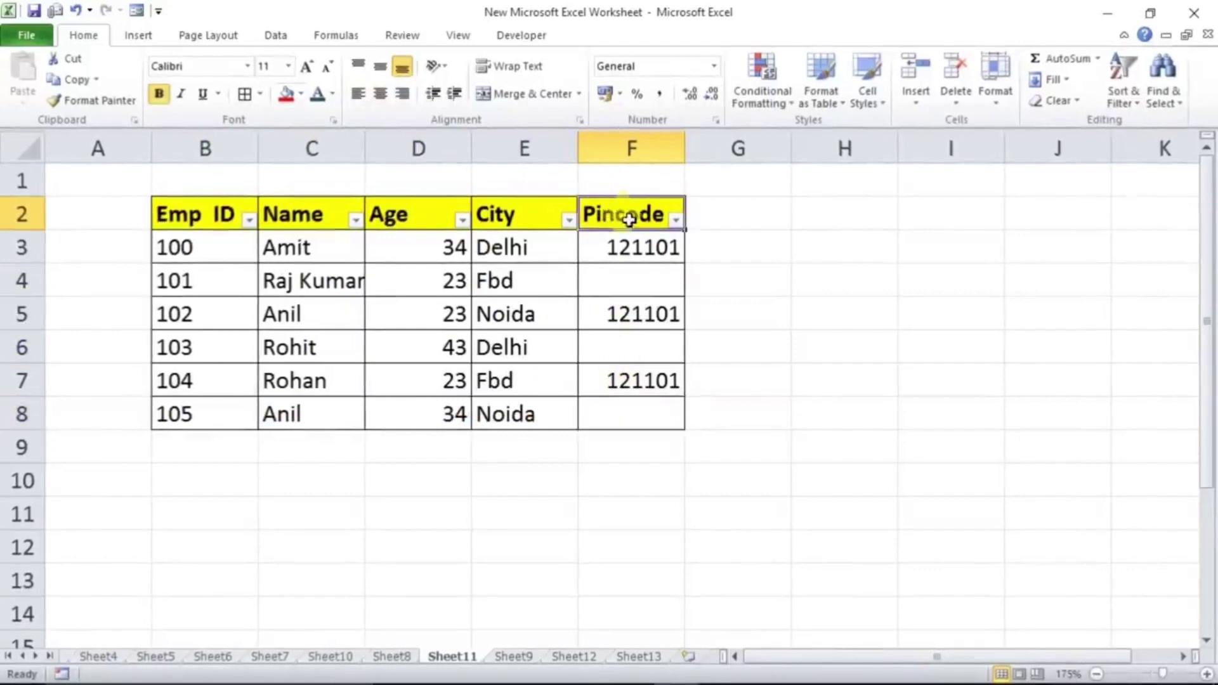
pyautogui.click(676, 219)
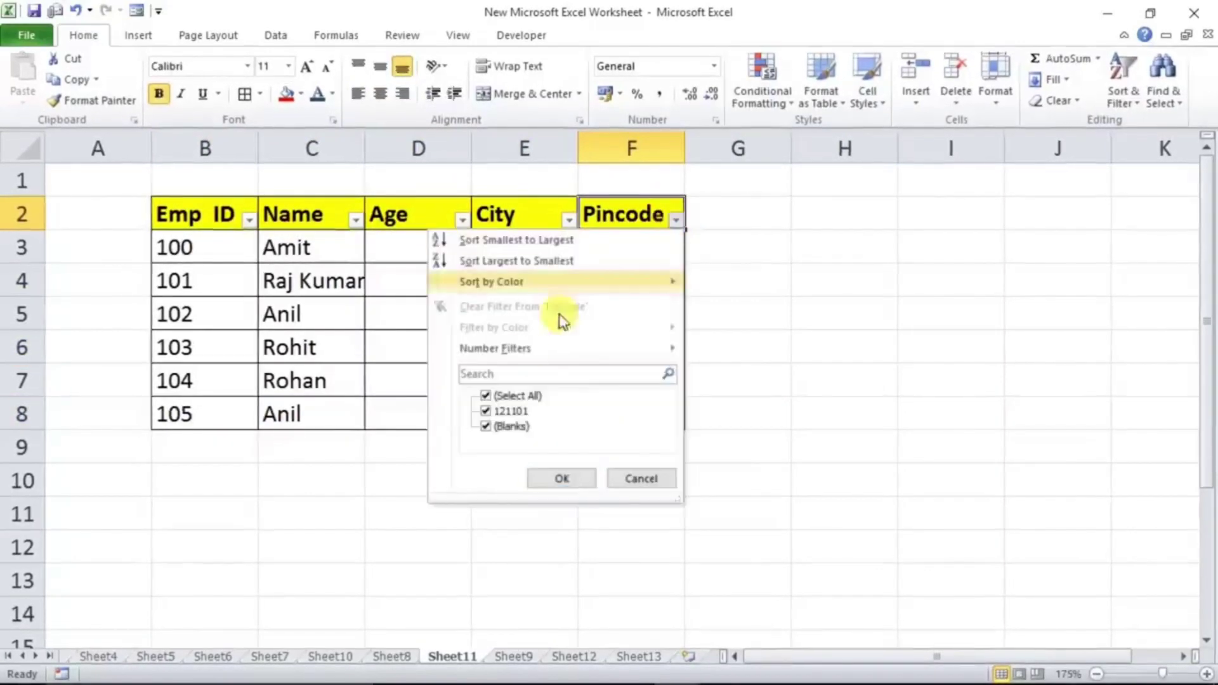
pyautogui.click(486, 427)
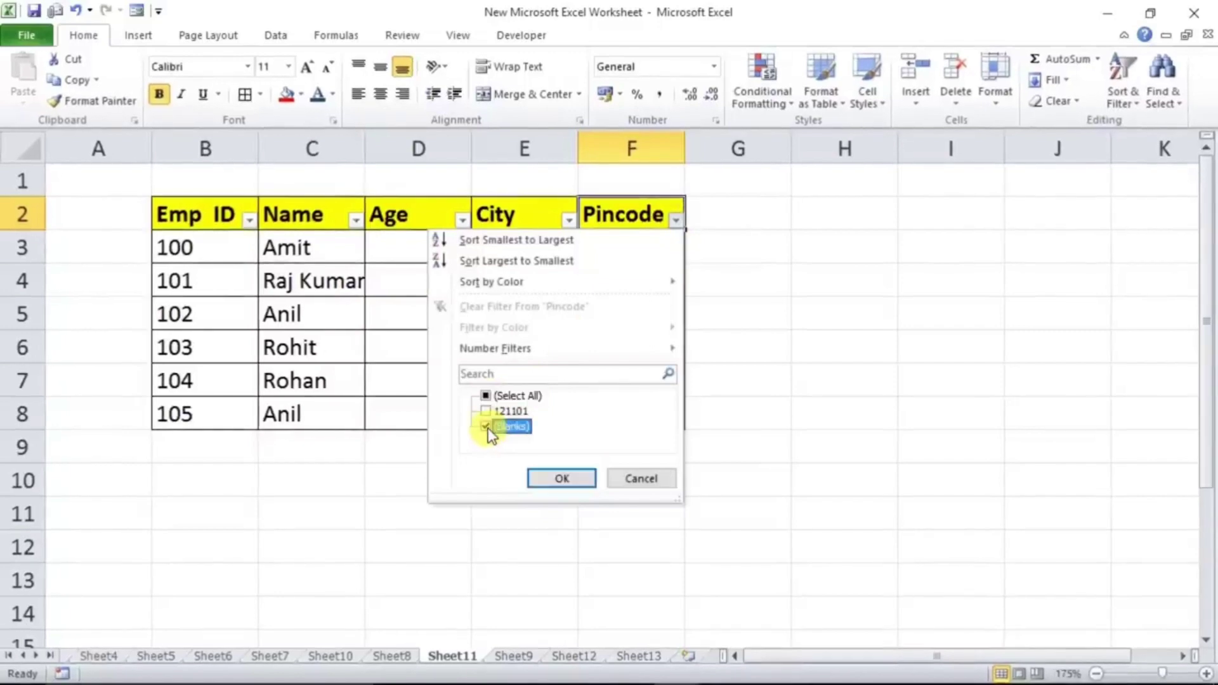
pyautogui.click(548, 479)
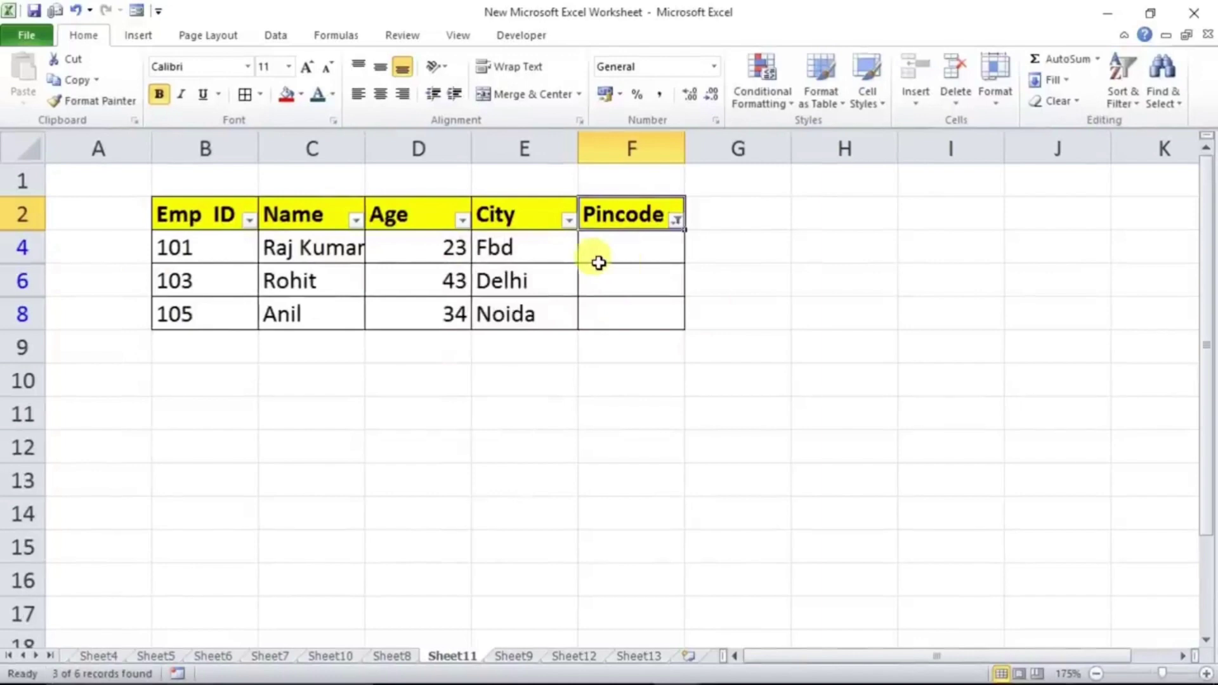
# Delete the three filtered employee rows 4, 6 and 8 that have blank pincodes
pyautogui.moveTo(22, 246); pyautogui.dragTo(21, 314)
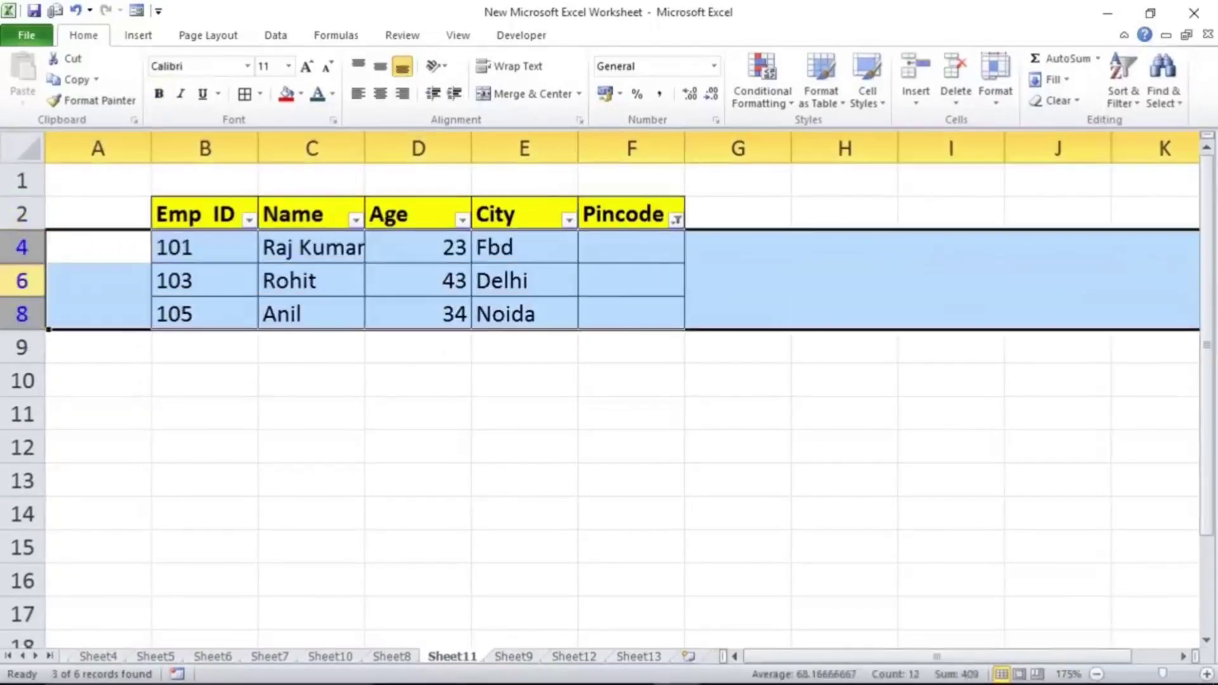
pyautogui.rightClick(21, 284)
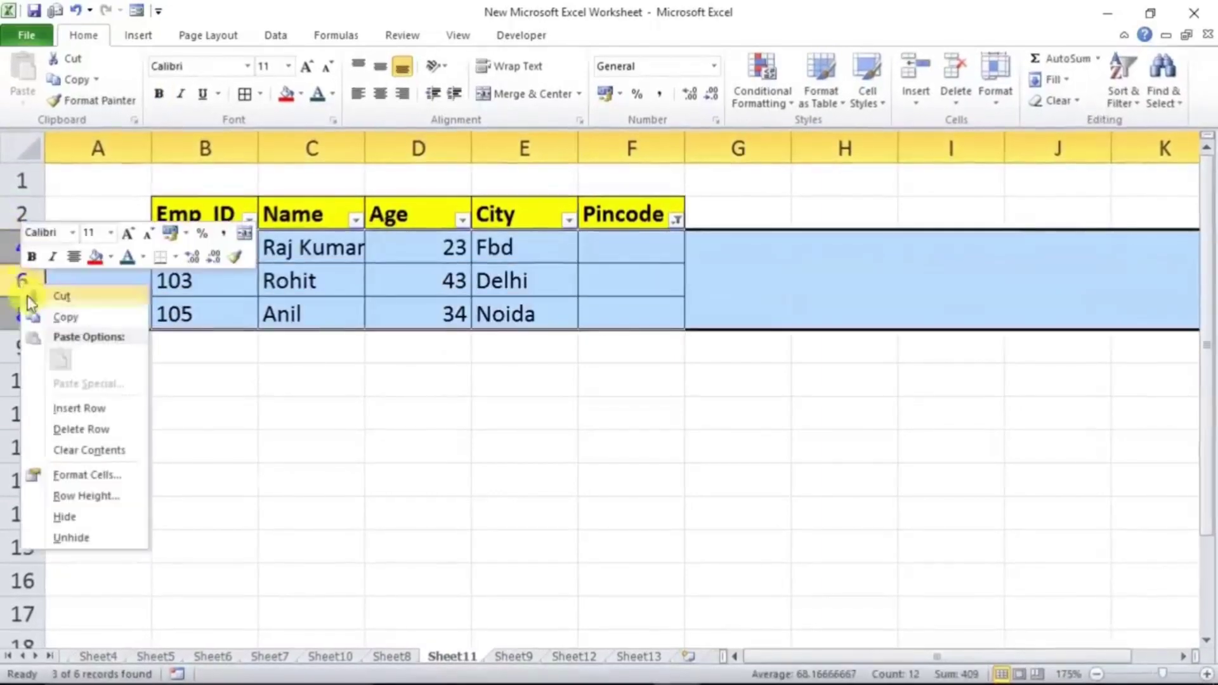
pyautogui.click(79, 430)
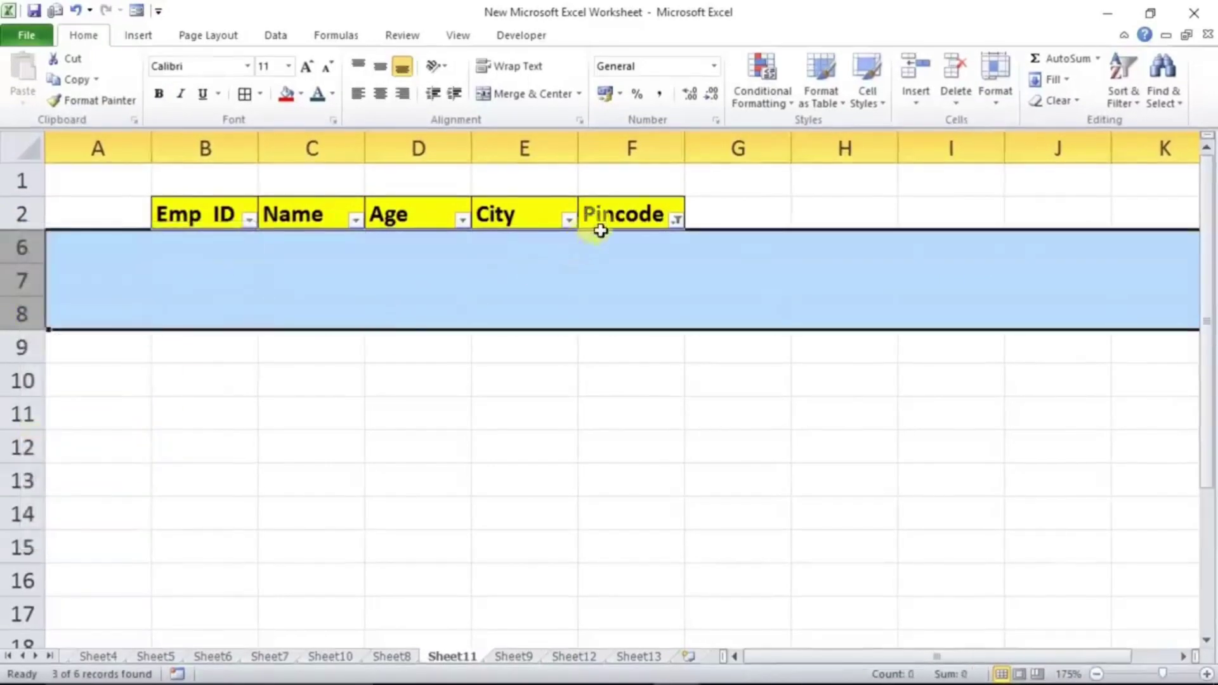
# Select all values in the Pincode filter so the remaining employee rows are shown again
pyautogui.click(673, 219)
pyautogui.click(486, 395)
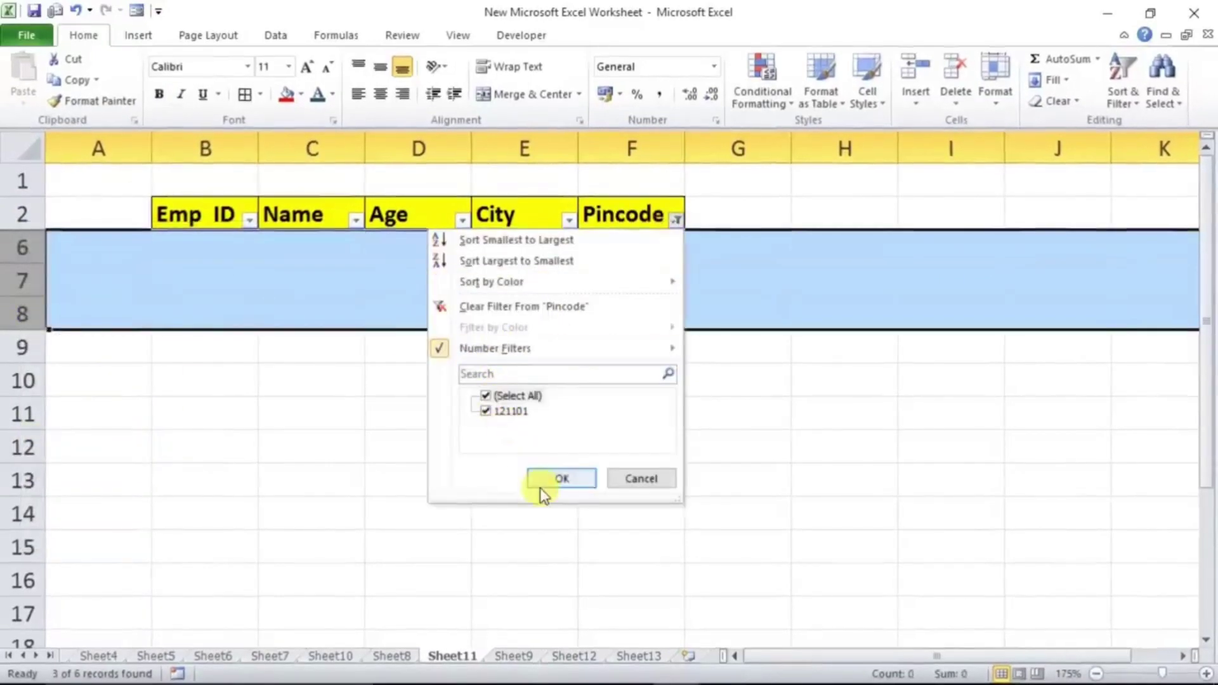
pyautogui.click(544, 479)
pyautogui.click(618, 348)
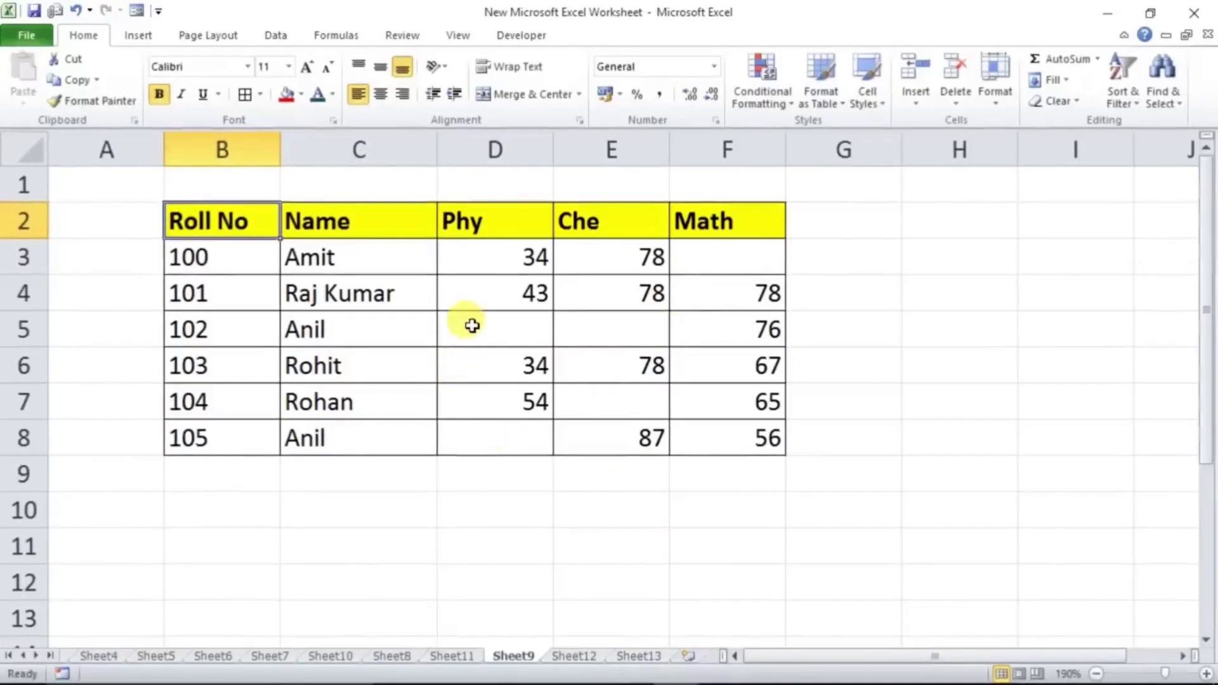
# Examine the blank marks cells D5, D8, E5 and F3 in the Phy, Che and Math columns
pyautogui.click(472, 328)
pyautogui.click(501, 436)
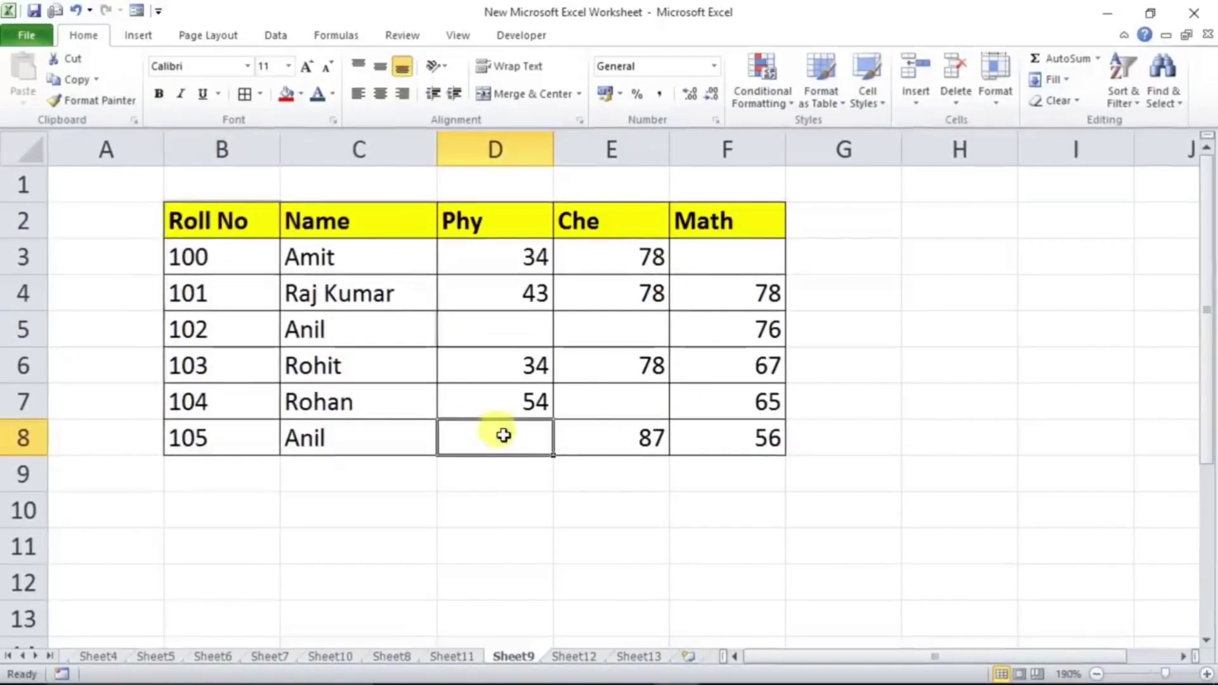
pyautogui.click(624, 327)
pyautogui.click(720, 262)
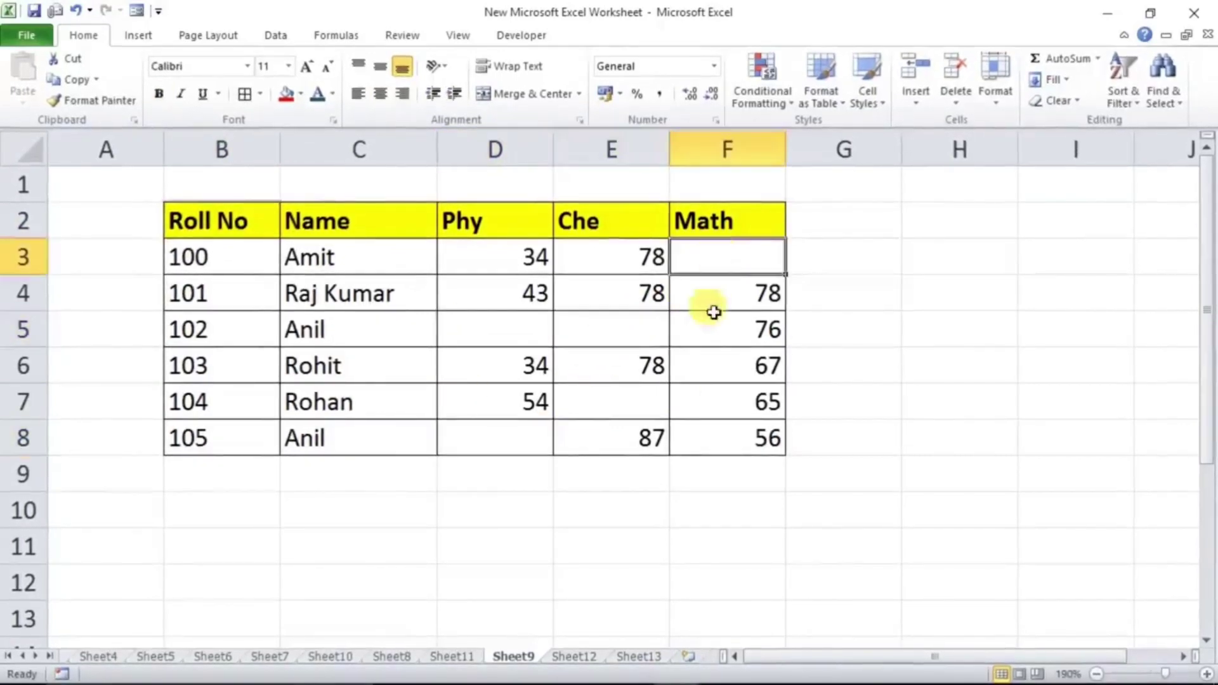
pyautogui.click(498, 319)
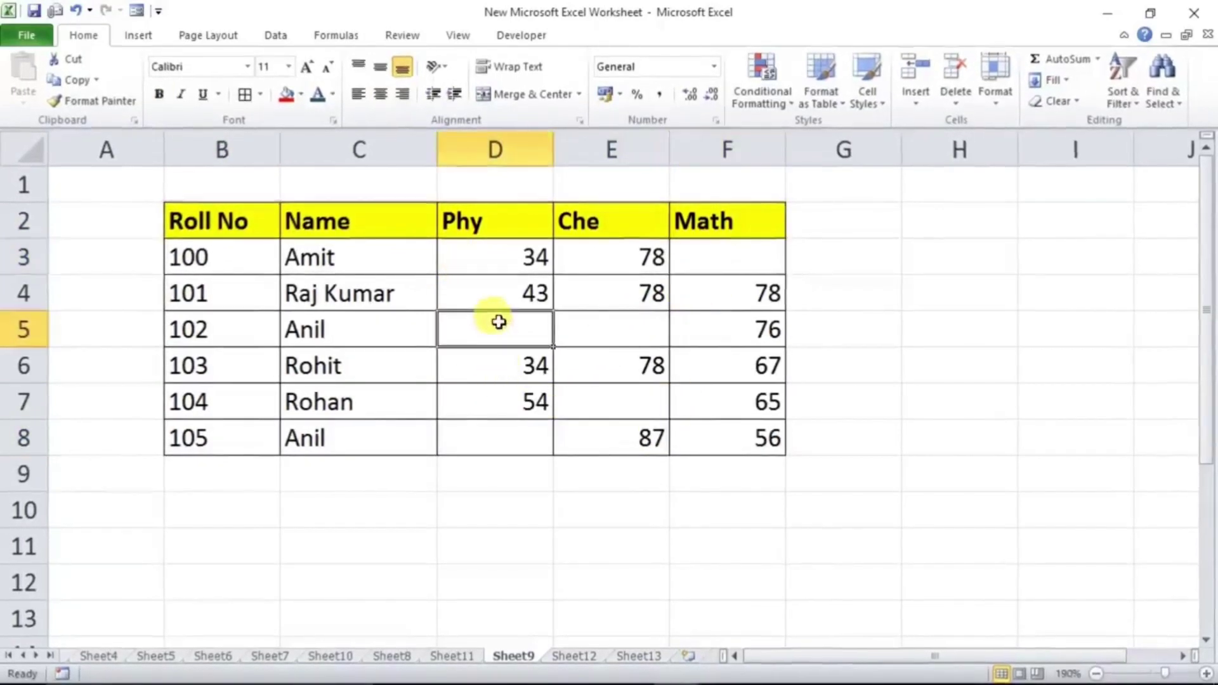
pyautogui.click(574, 327)
pyautogui.click(507, 328)
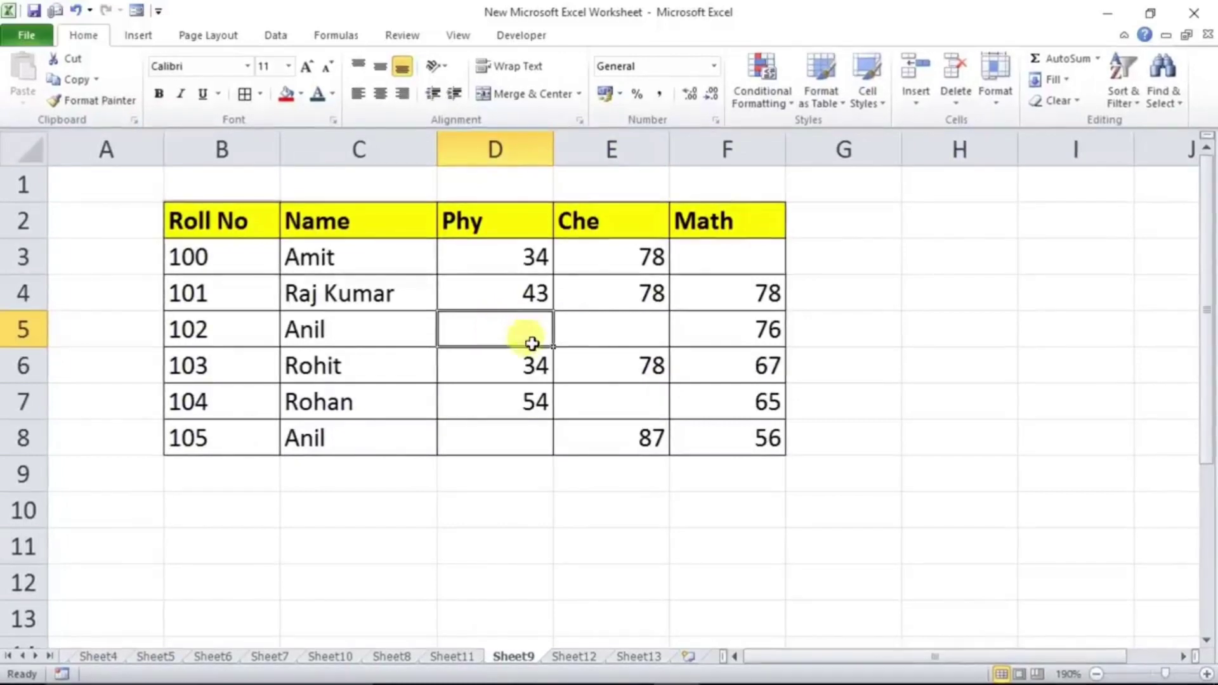
# Select only the blank cells in the marks range D3:F8 with Go To Special and fill them all with A
pyautogui.moveTo(460, 256); pyautogui.dragTo(711, 433)
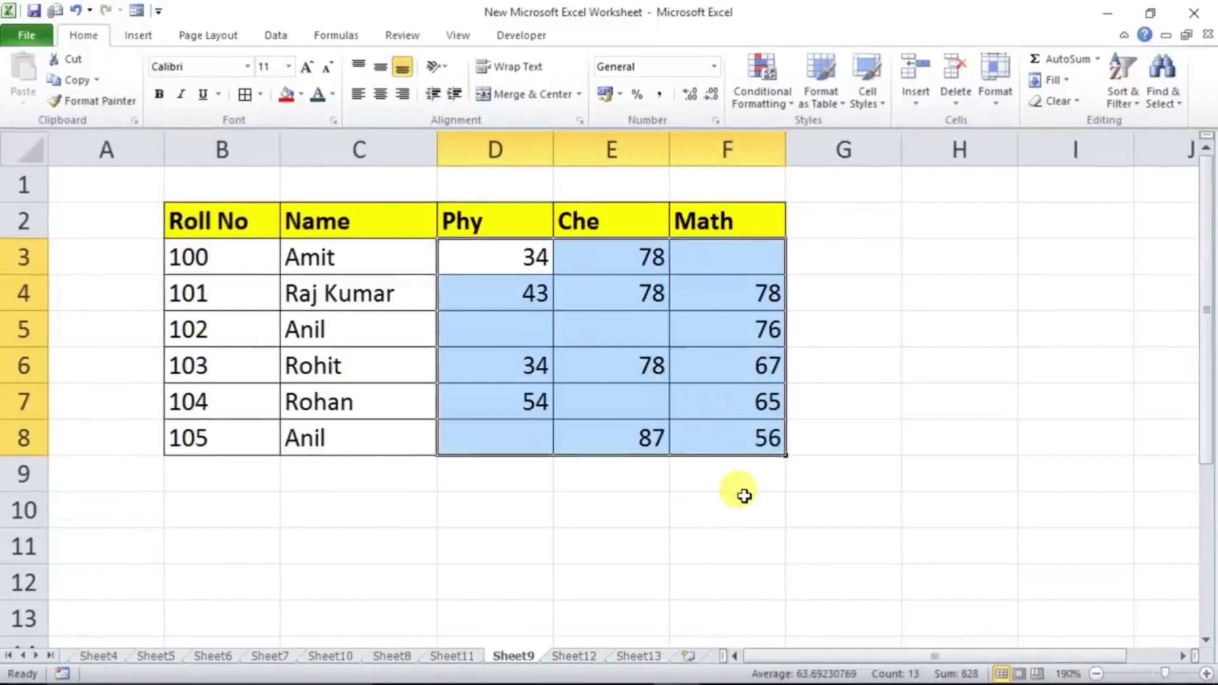
pyautogui.press('F5')
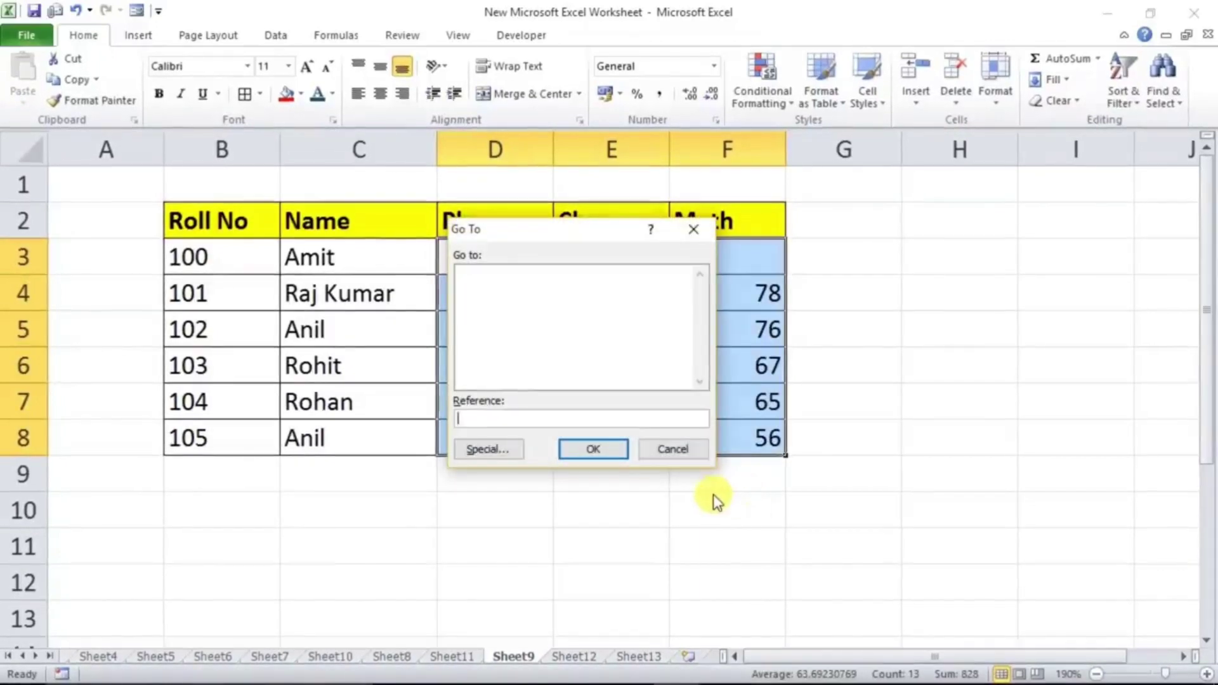
pyautogui.click(488, 448)
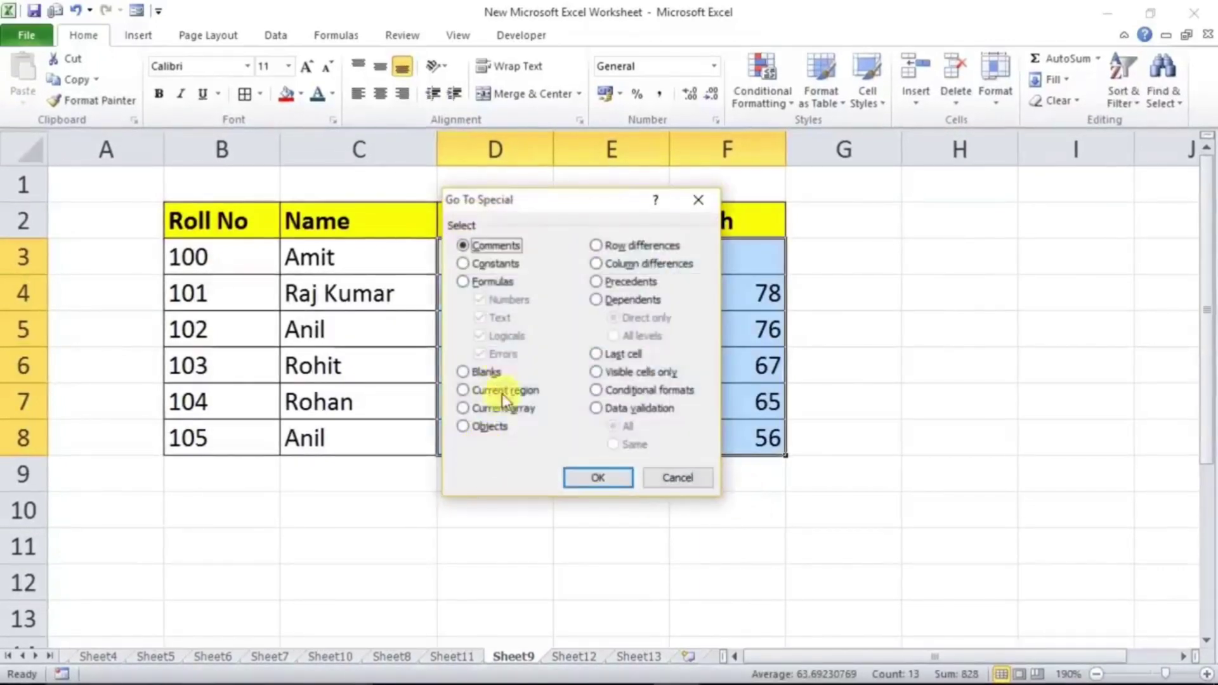
pyautogui.click(471, 374)
pyautogui.click(596, 479)
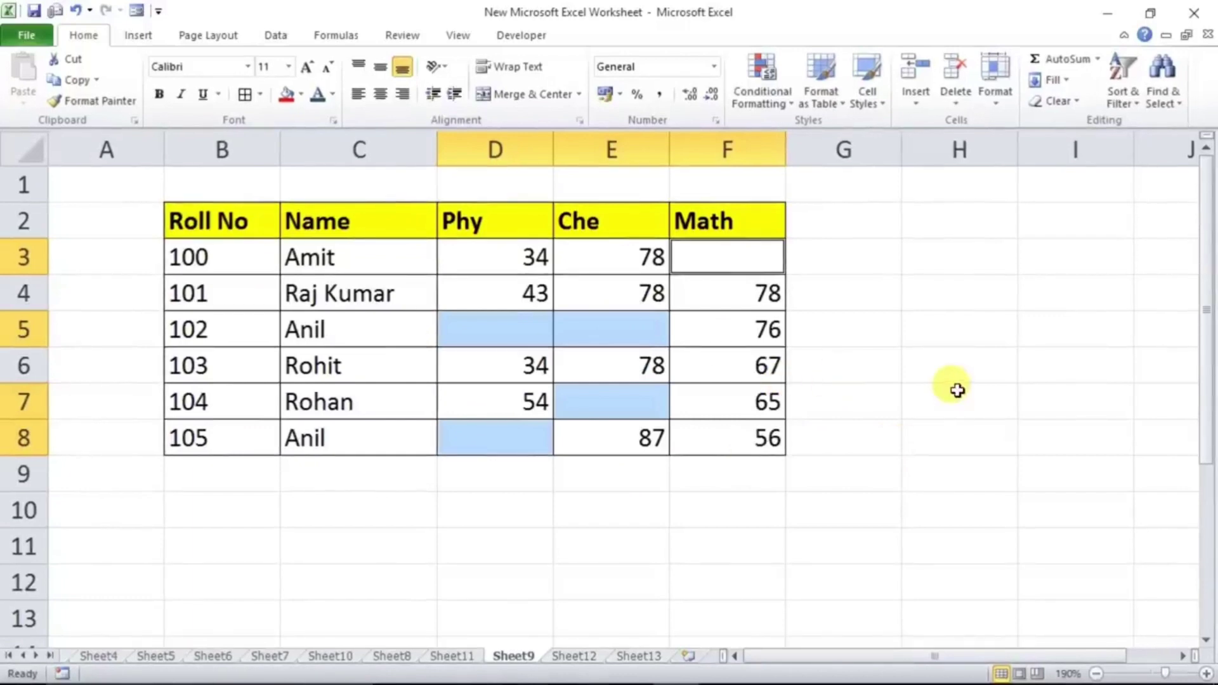
pyautogui.write('A')
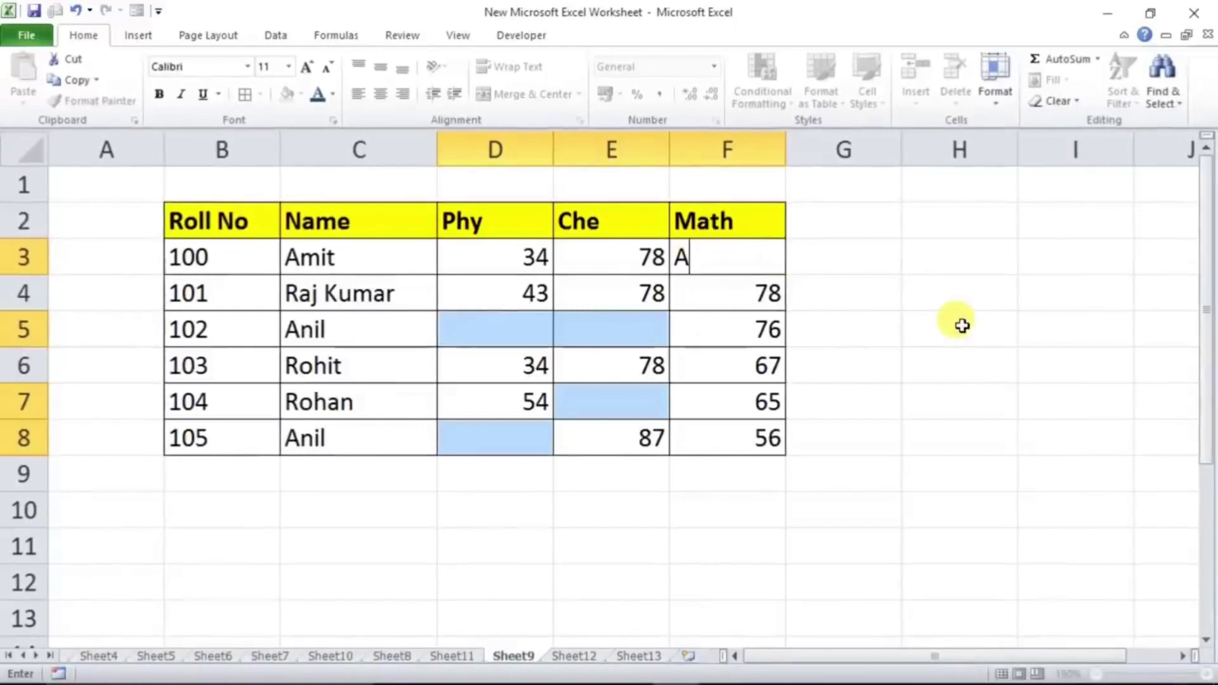
pyautogui.hotkey('ctrl', 'Return')
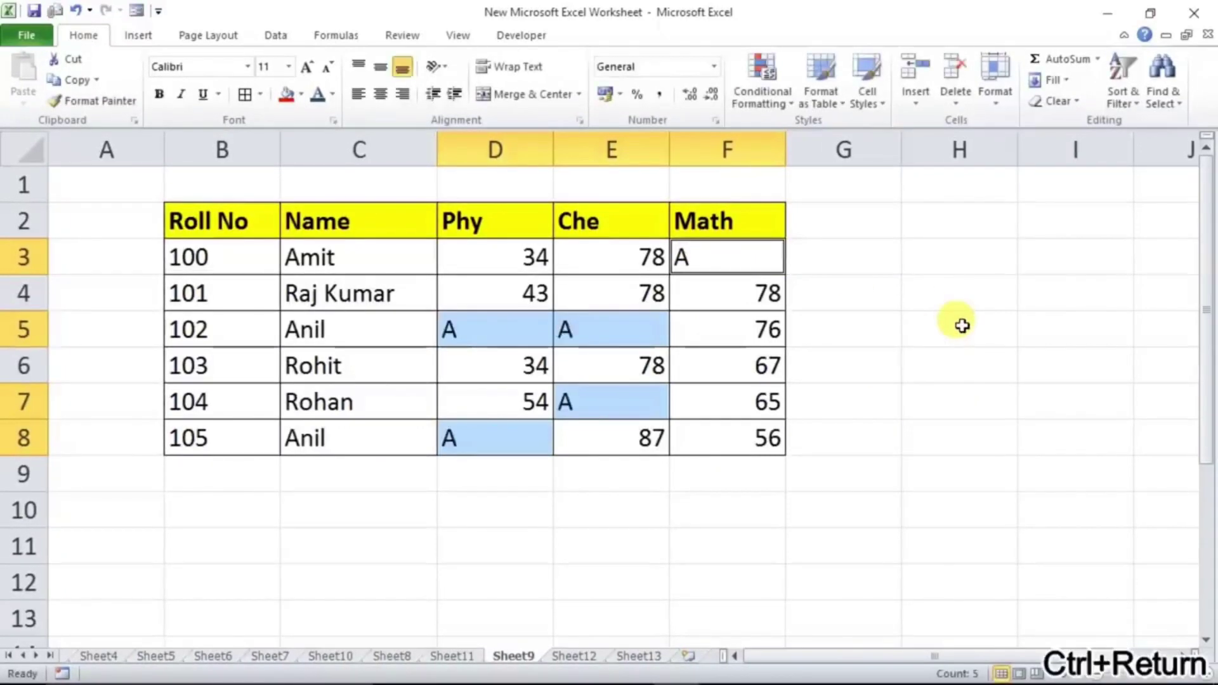
pyautogui.moveTo(822, 359); pyautogui.dragTo(729, 363)
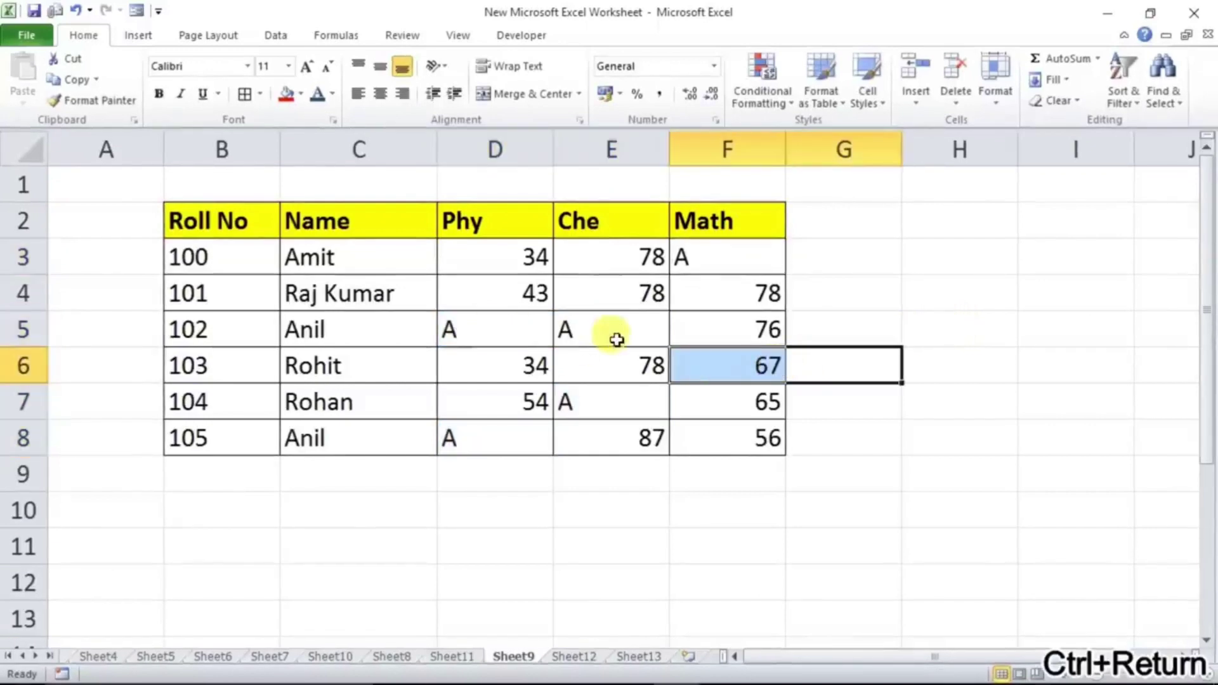
pyautogui.click(733, 216)
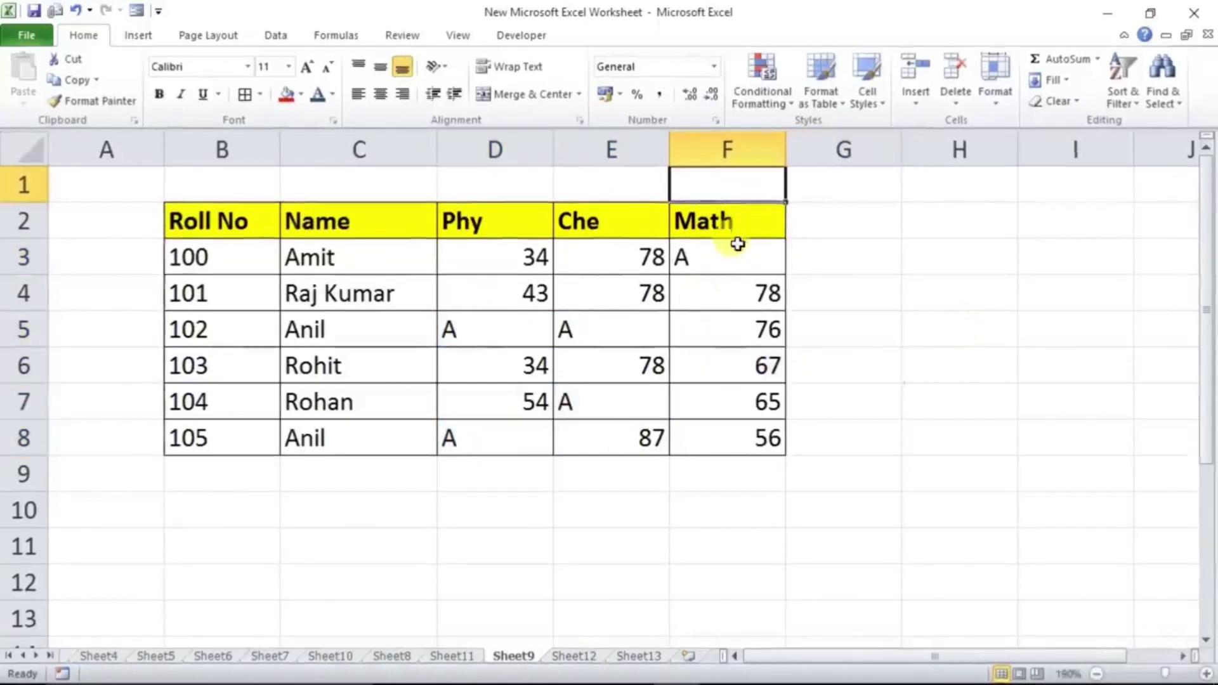
pyautogui.hotkey('ctrl', 'shift', 'Left')
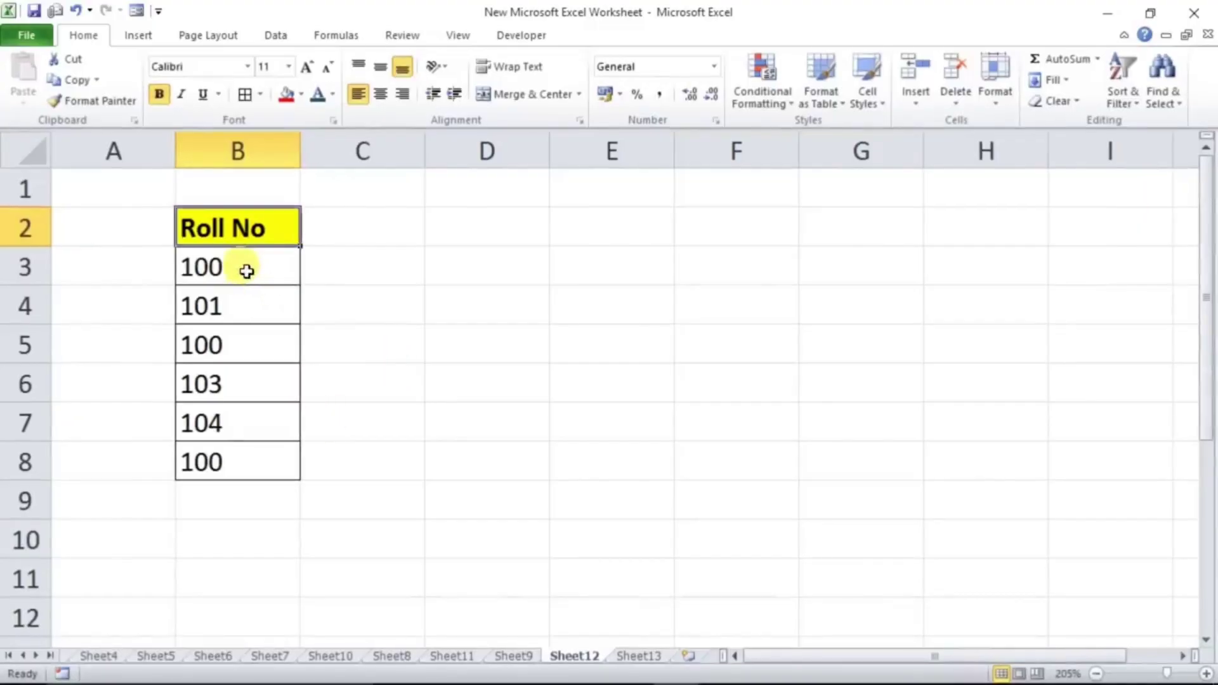
# Remove the duplicate values from the Roll No range B3:B8 with Remove Duplicates
pyautogui.click(242, 265)
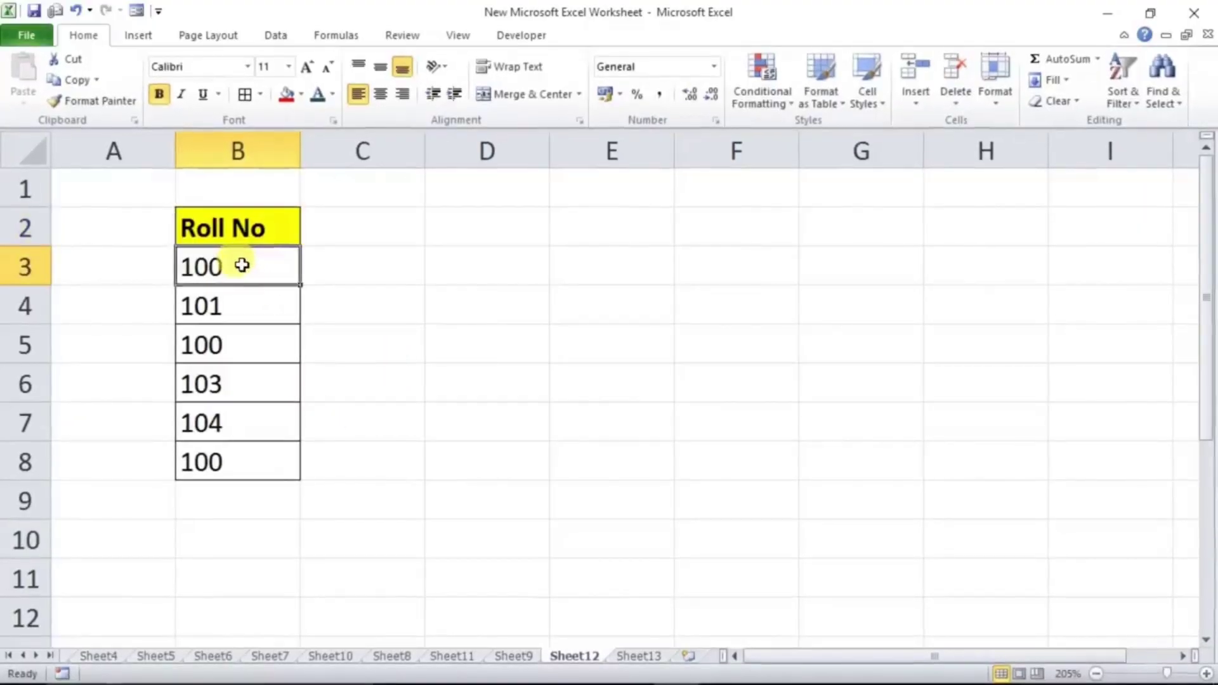
pyautogui.moveTo(241, 265); pyautogui.dragTo(232, 459)
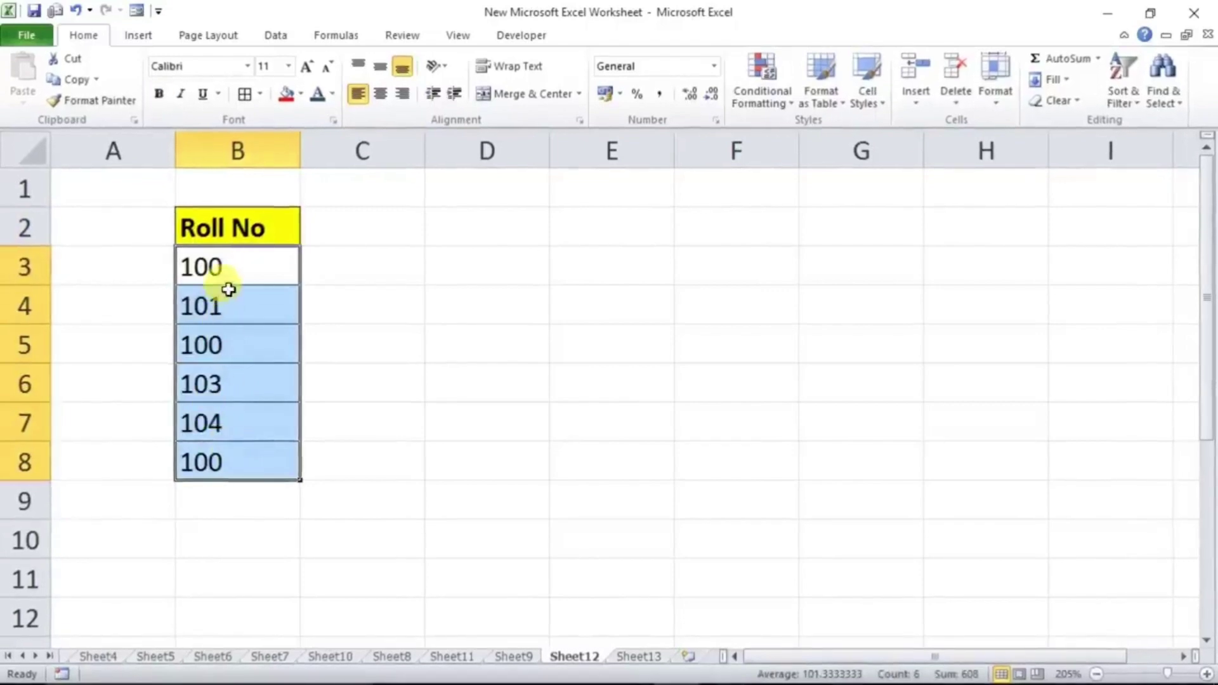
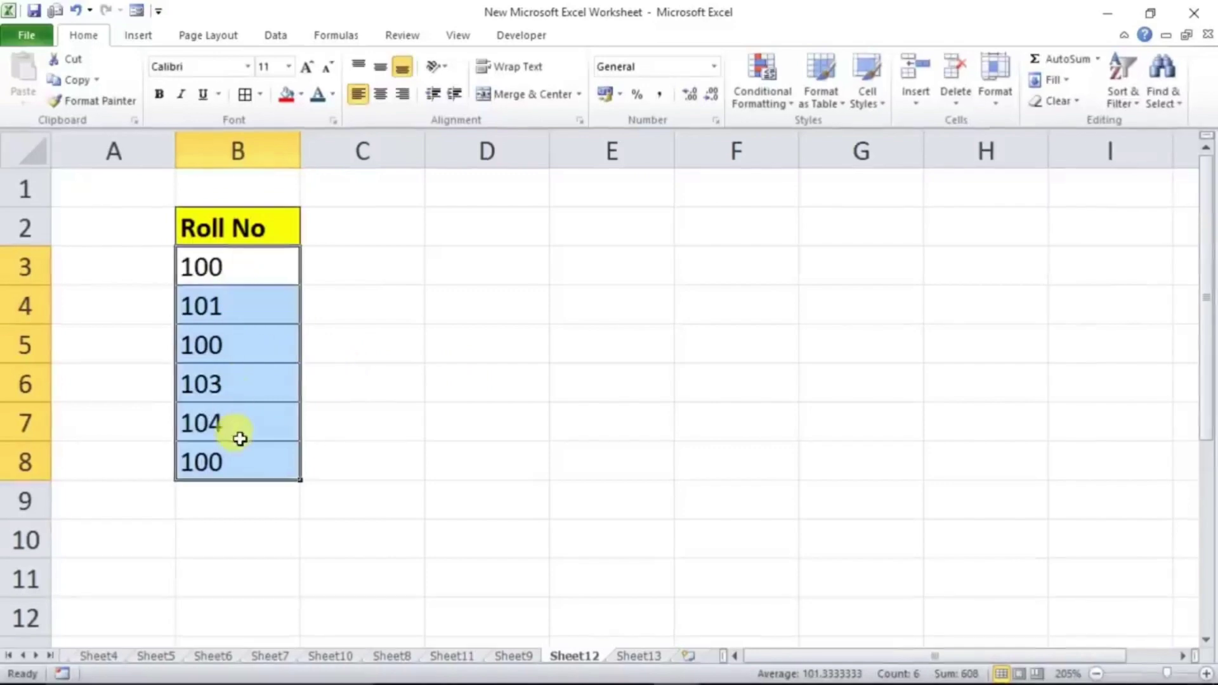
pyautogui.click(277, 36)
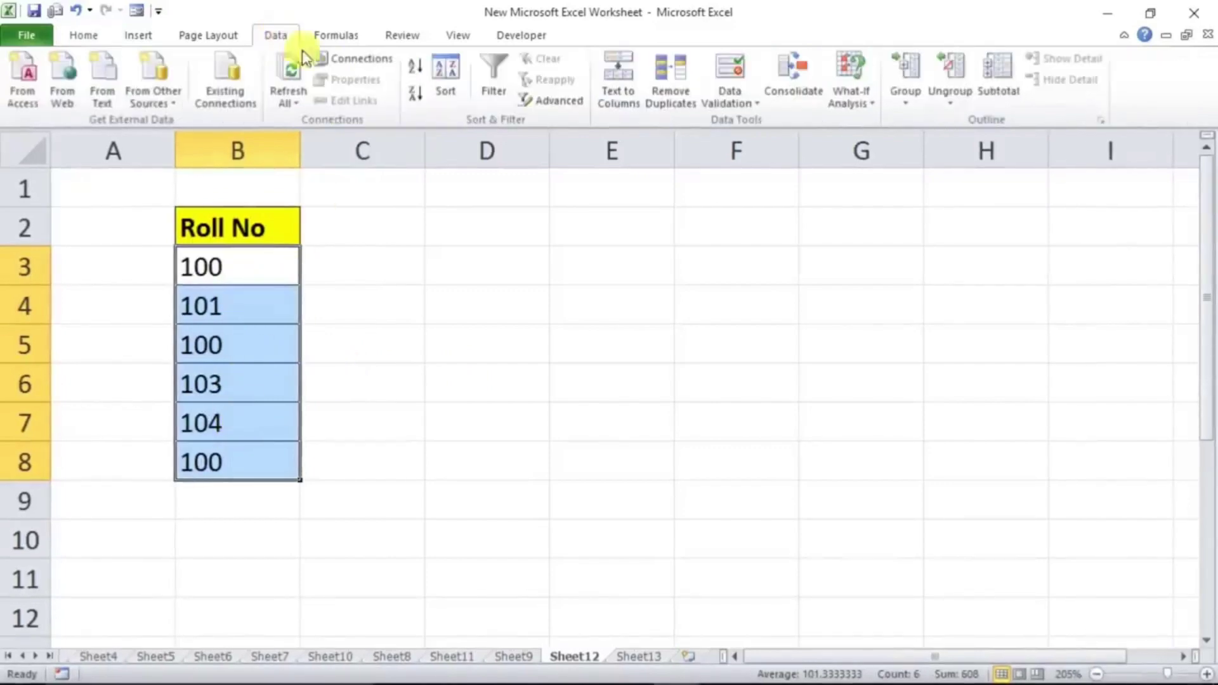
pyautogui.click(663, 82)
pyautogui.click(647, 463)
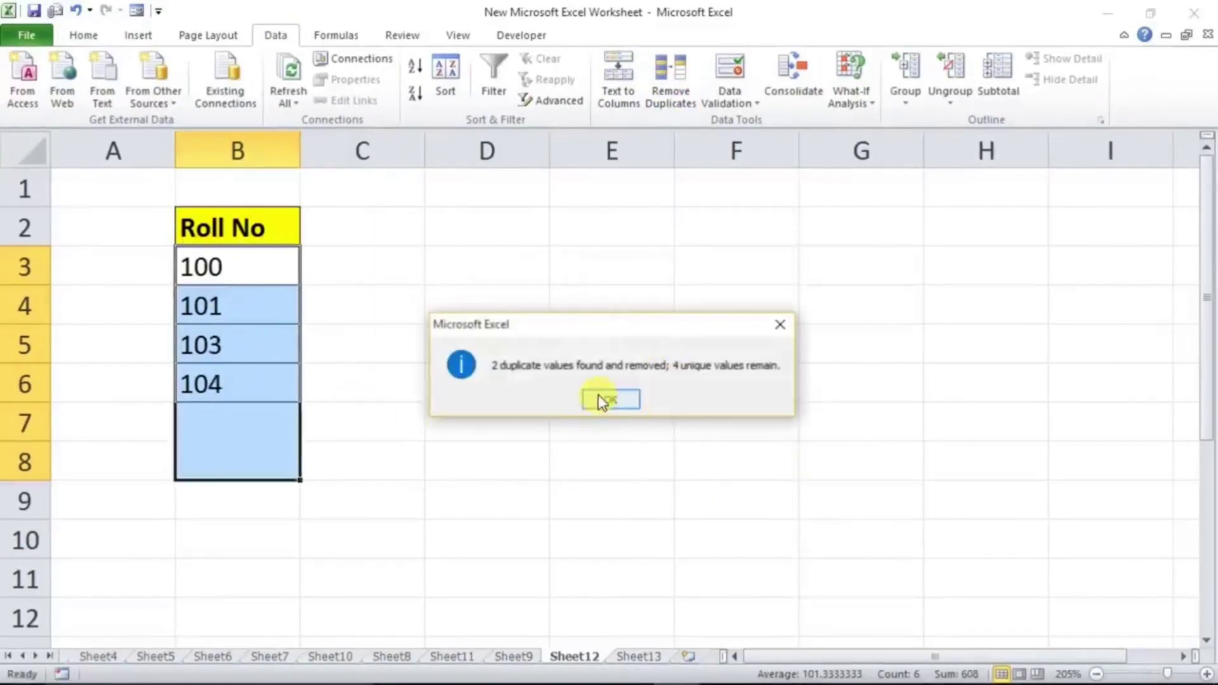
pyautogui.click(608, 400)
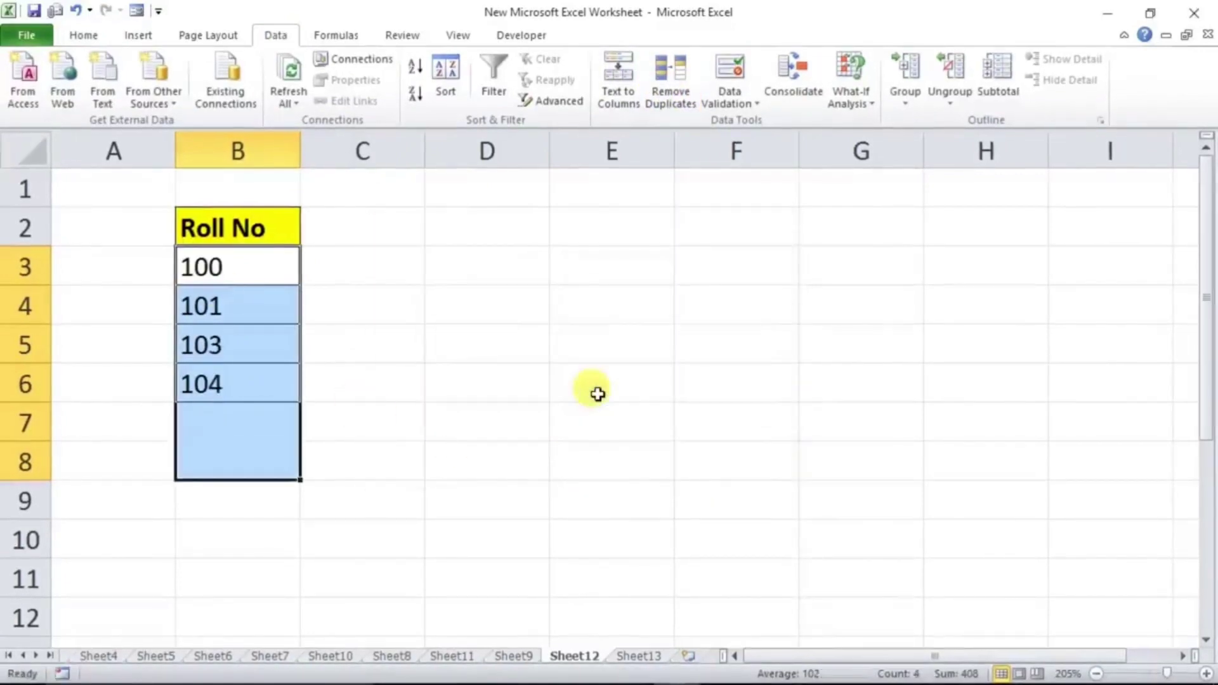
pyautogui.click(248, 239)
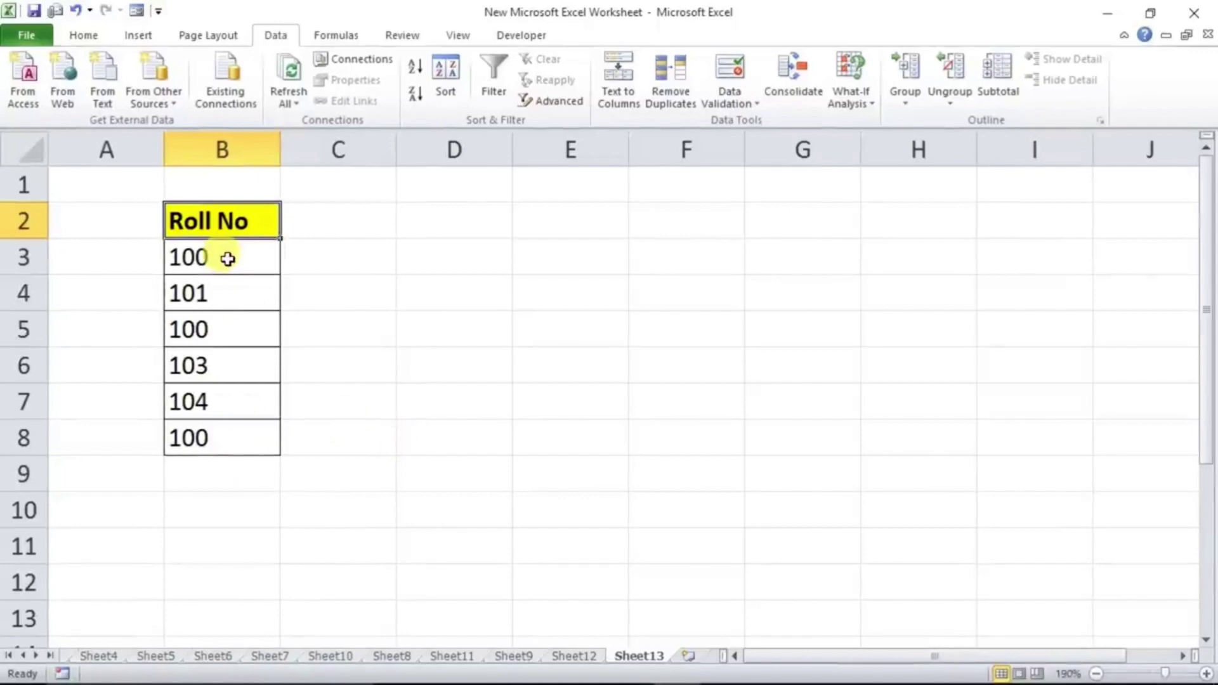
# Highlight duplicate values in the Roll No range B3:B8 with conditional formatting set to Yellow Fill with Dark Yellow Text
pyautogui.moveTo(227, 258); pyautogui.dragTo(225, 343)
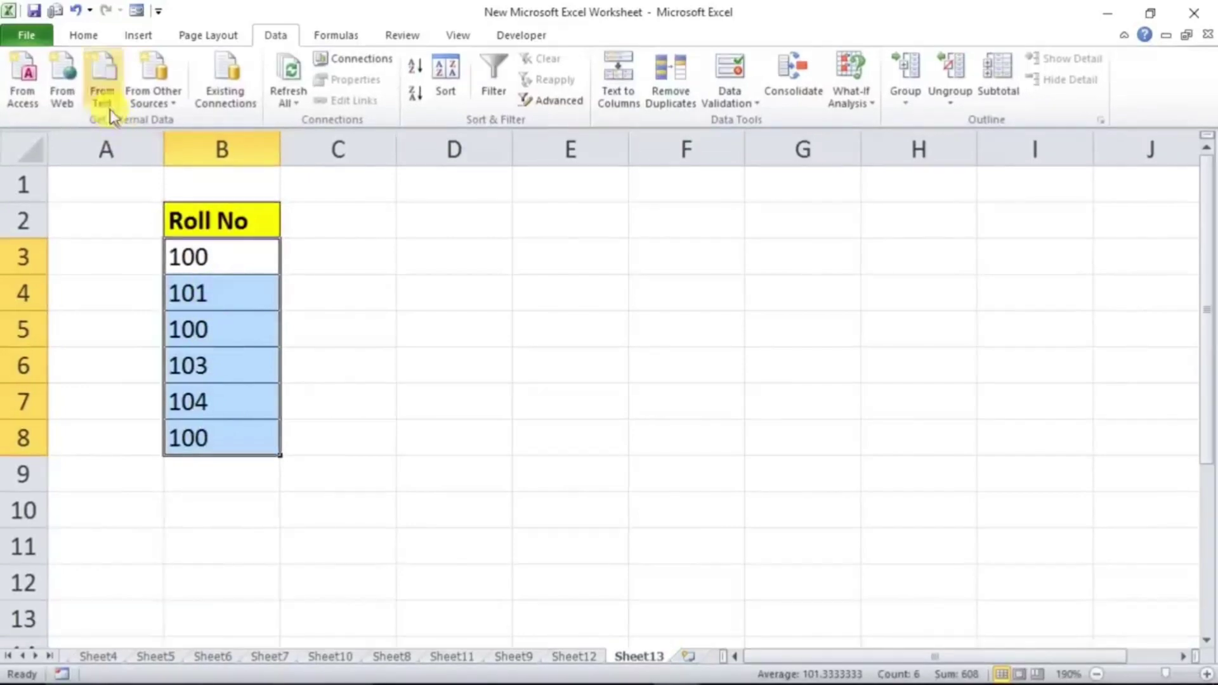
pyautogui.click(83, 33)
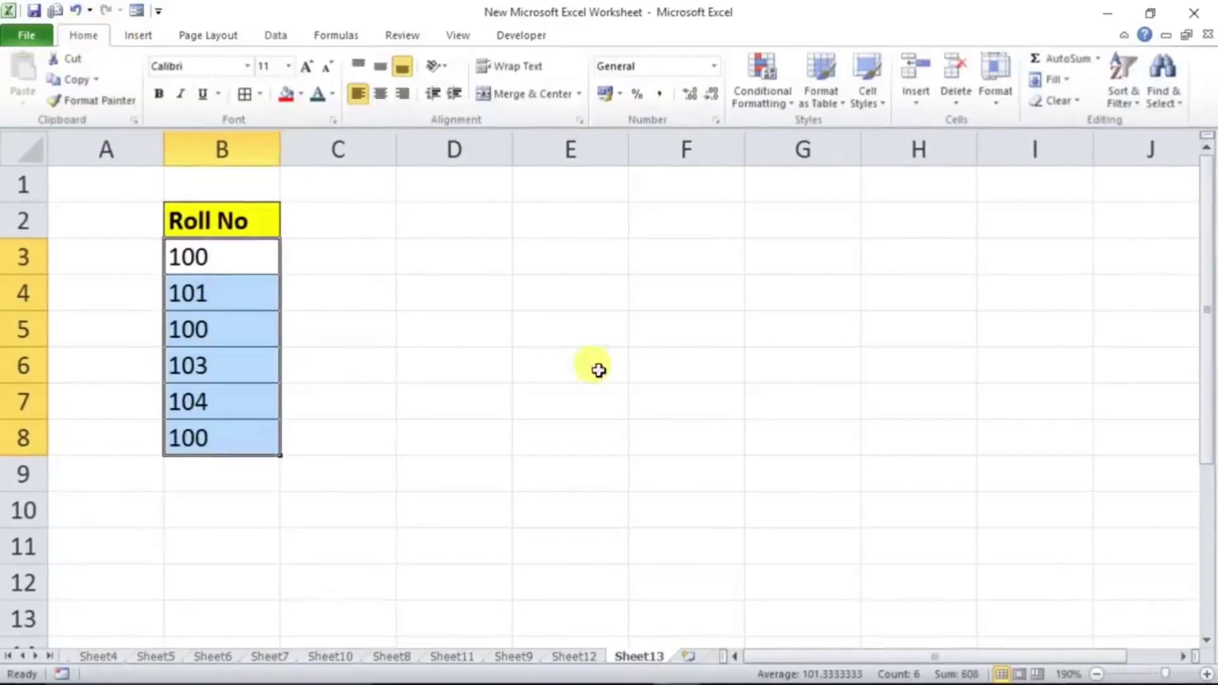
pyautogui.click(777, 95)
pyautogui.moveTo(827, 132)
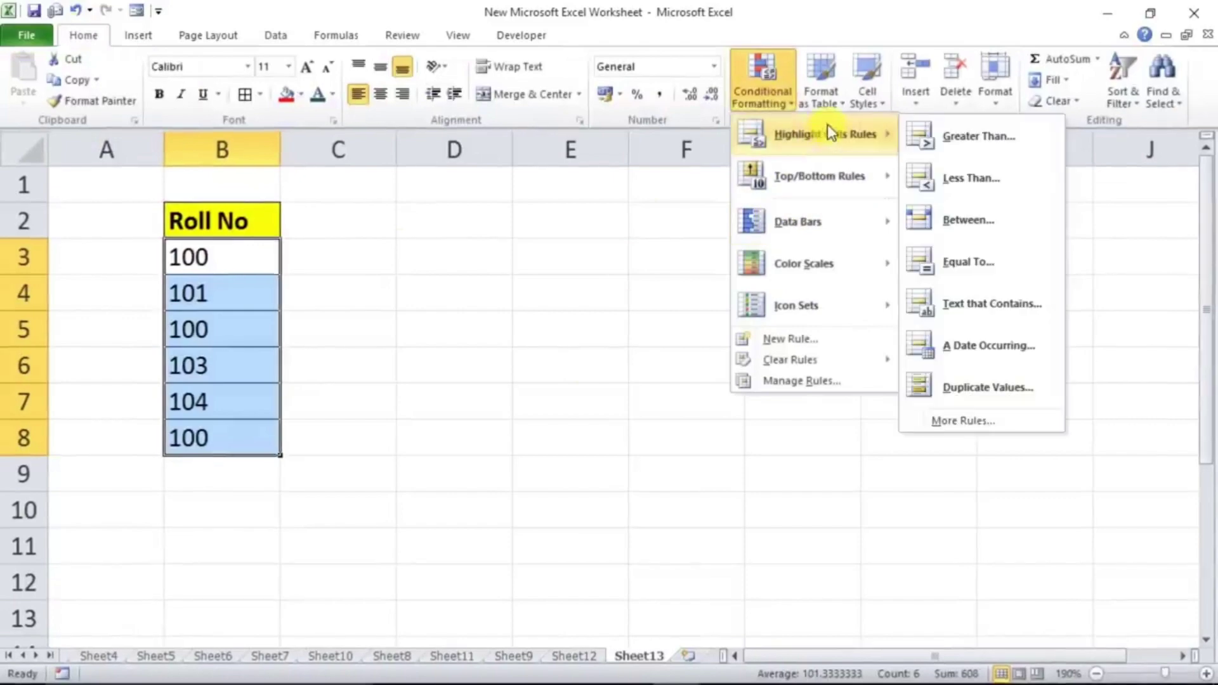
pyautogui.click(991, 390)
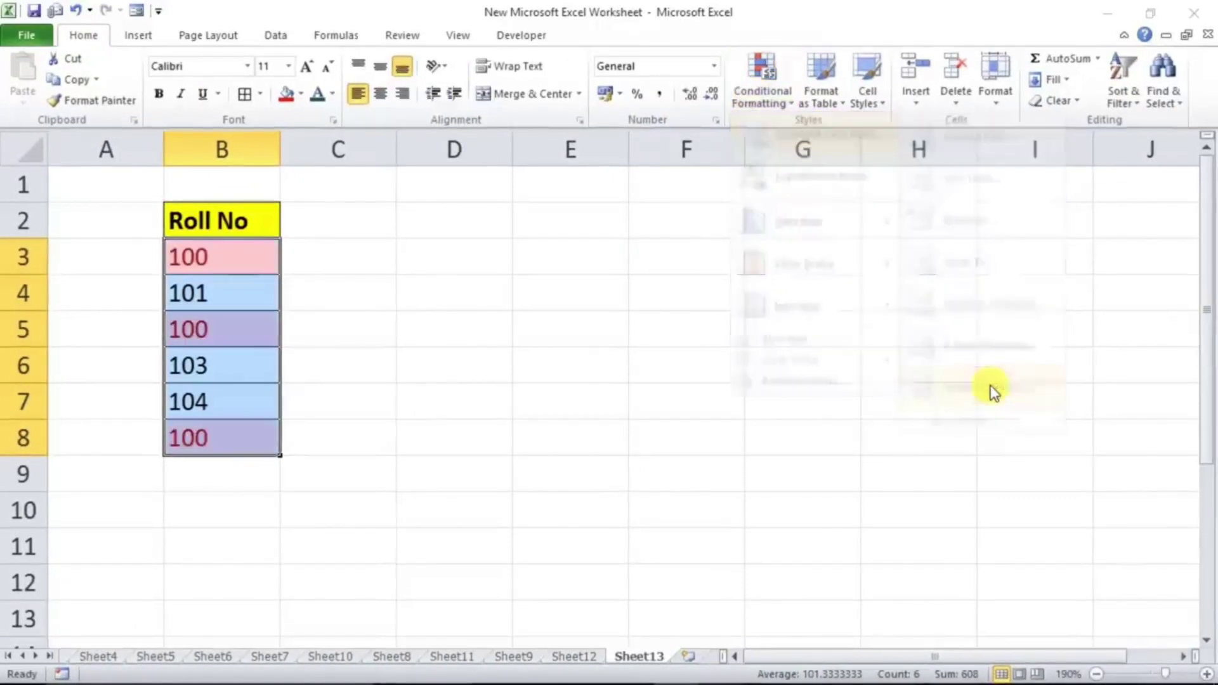
pyautogui.click(705, 359)
pyautogui.click(653, 378)
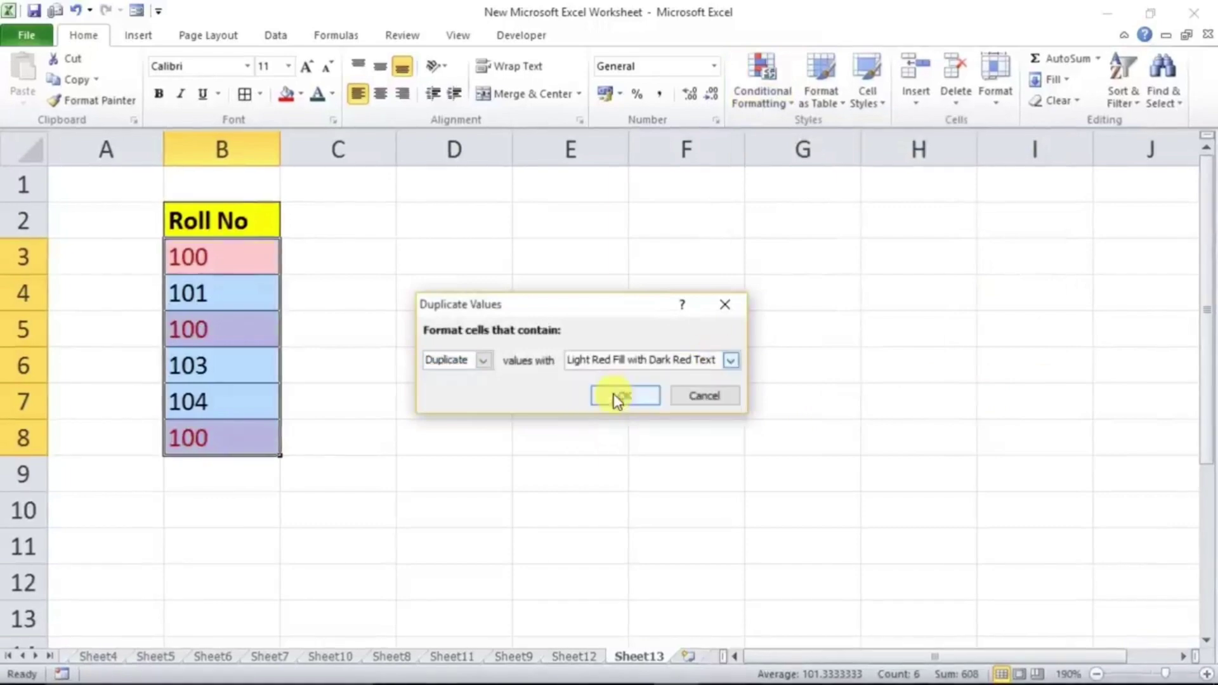
pyautogui.click(607, 395)
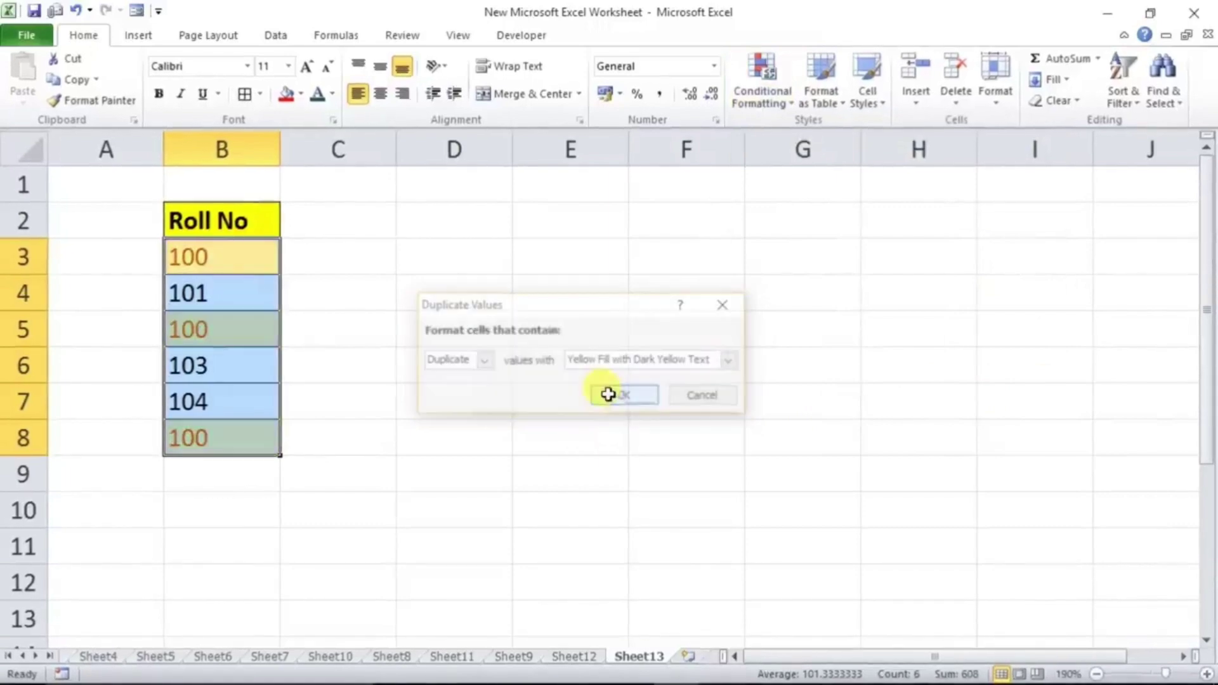
pyautogui.click(267, 375)
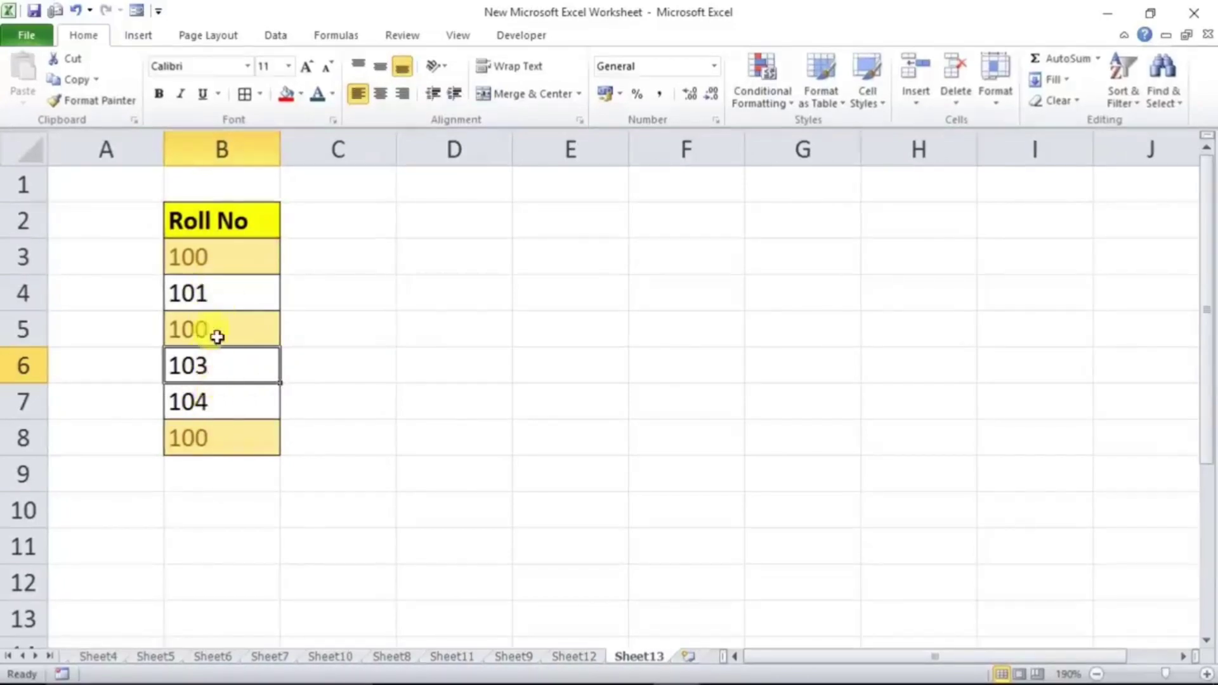
# Clear the Roll No values in B3:B8 and enter 1, 2 and 1 in B3:B5 to test the duplicate highlighting
pyautogui.moveTo(222, 257); pyautogui.dragTo(229, 433)
pyautogui.press('Delete')
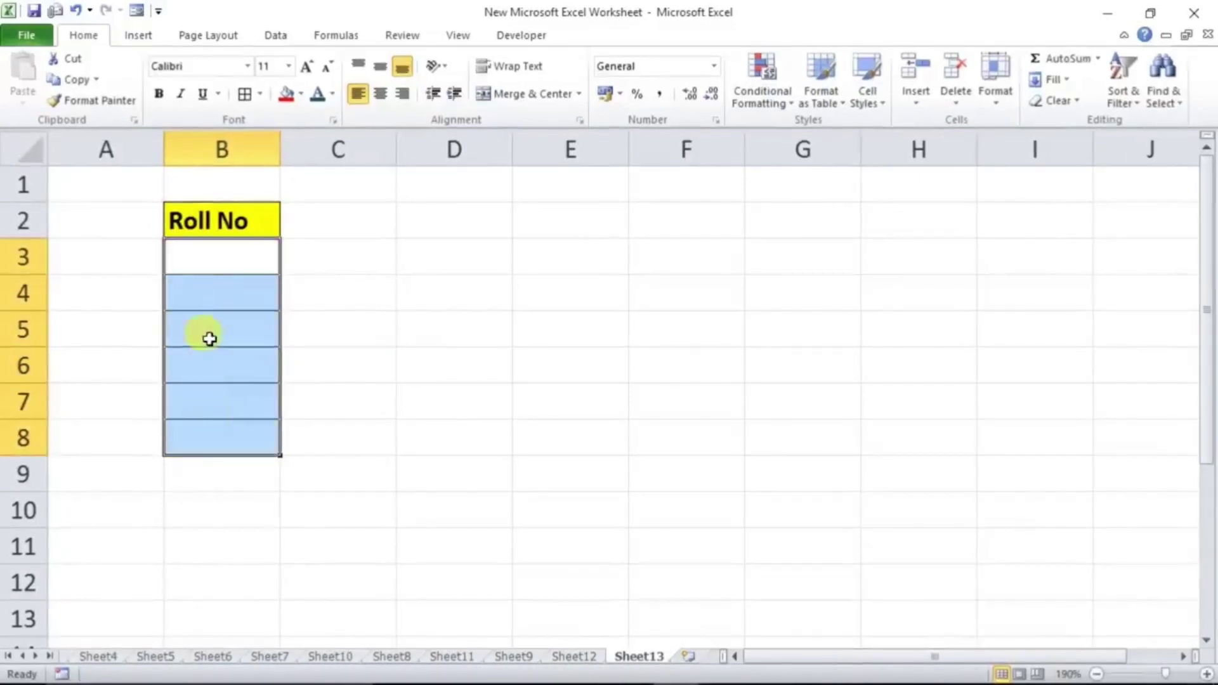
pyautogui.click(209, 257)
pyautogui.write('1')
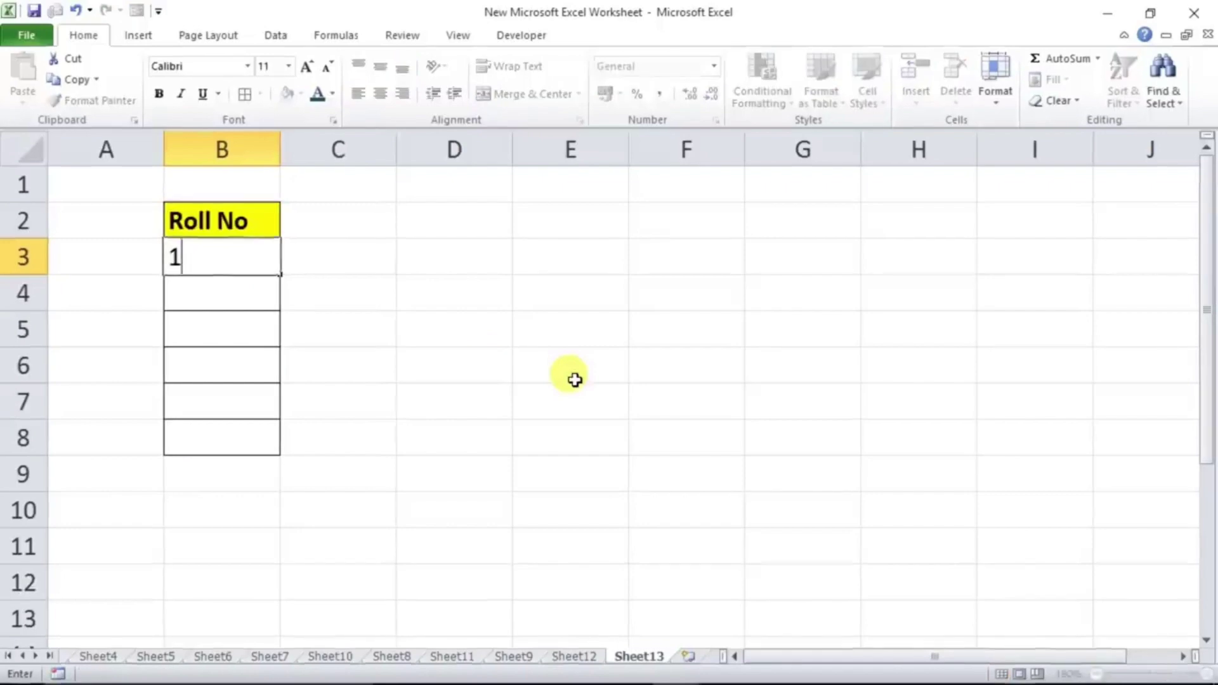
pyautogui.press('Return')
pyautogui.write('2')
pyautogui.press('Return')
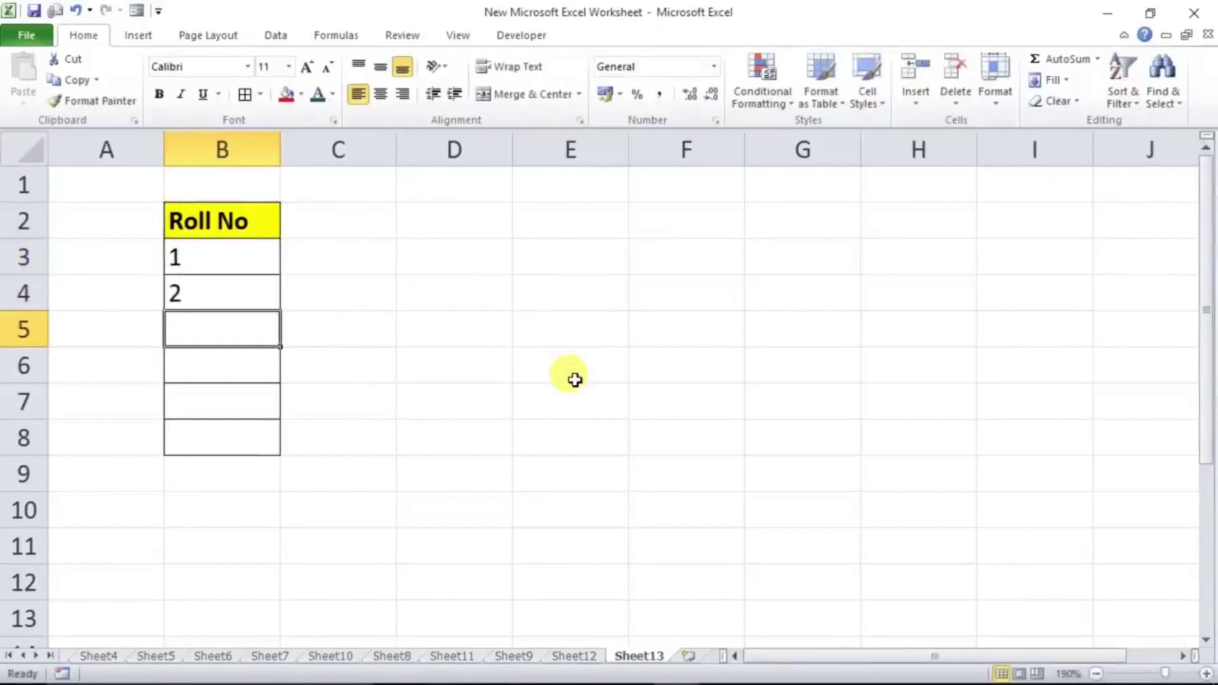
pyautogui.write('1')
pyautogui.press('Return')
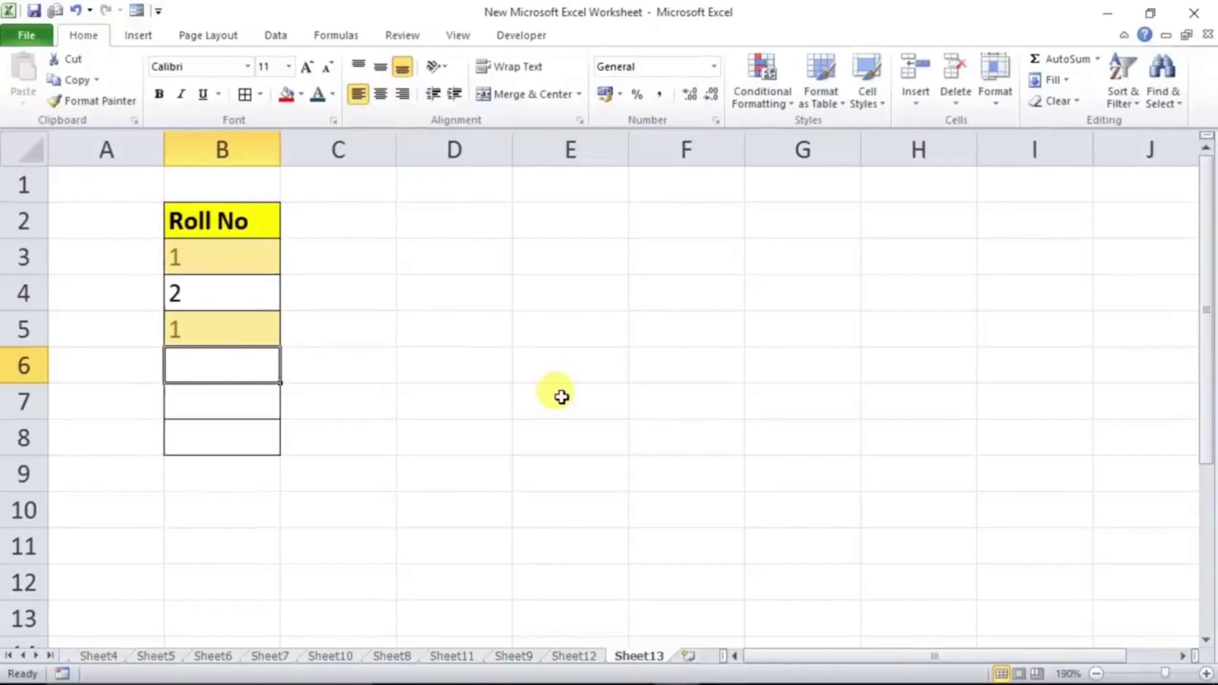
pyautogui.click(228, 204)
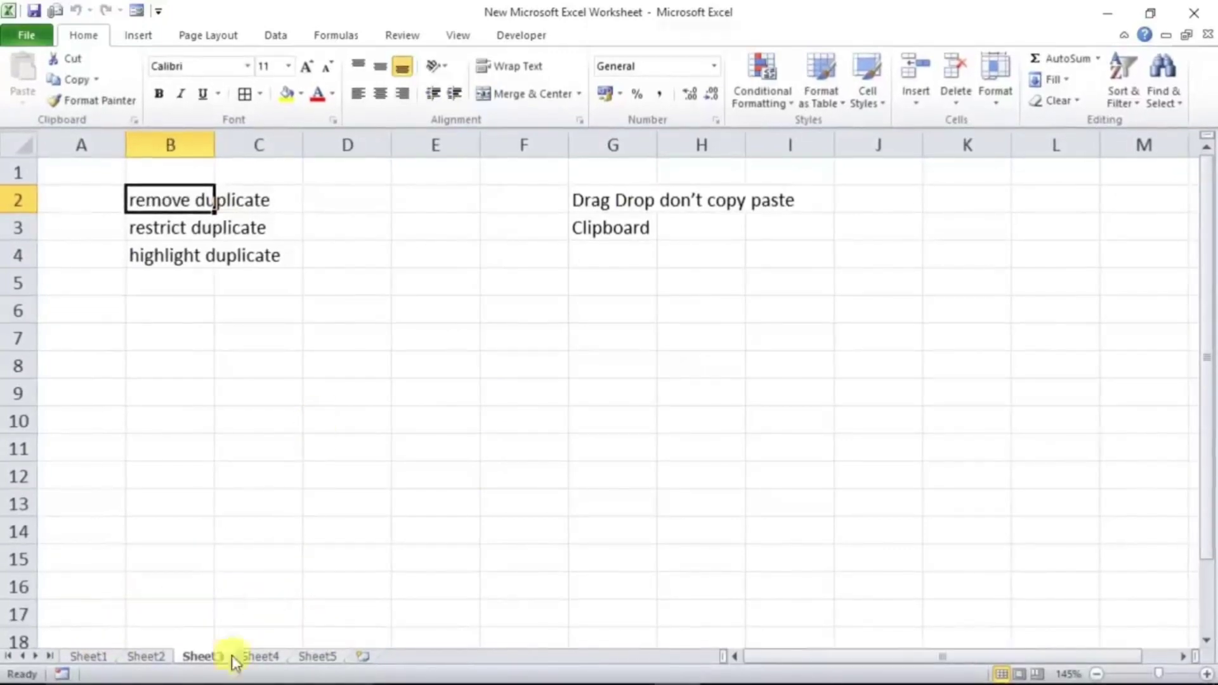
# Copy Sheet3 into a new book using Move or Copy with Create a copy enabled
pyautogui.doubleClick(197, 653)
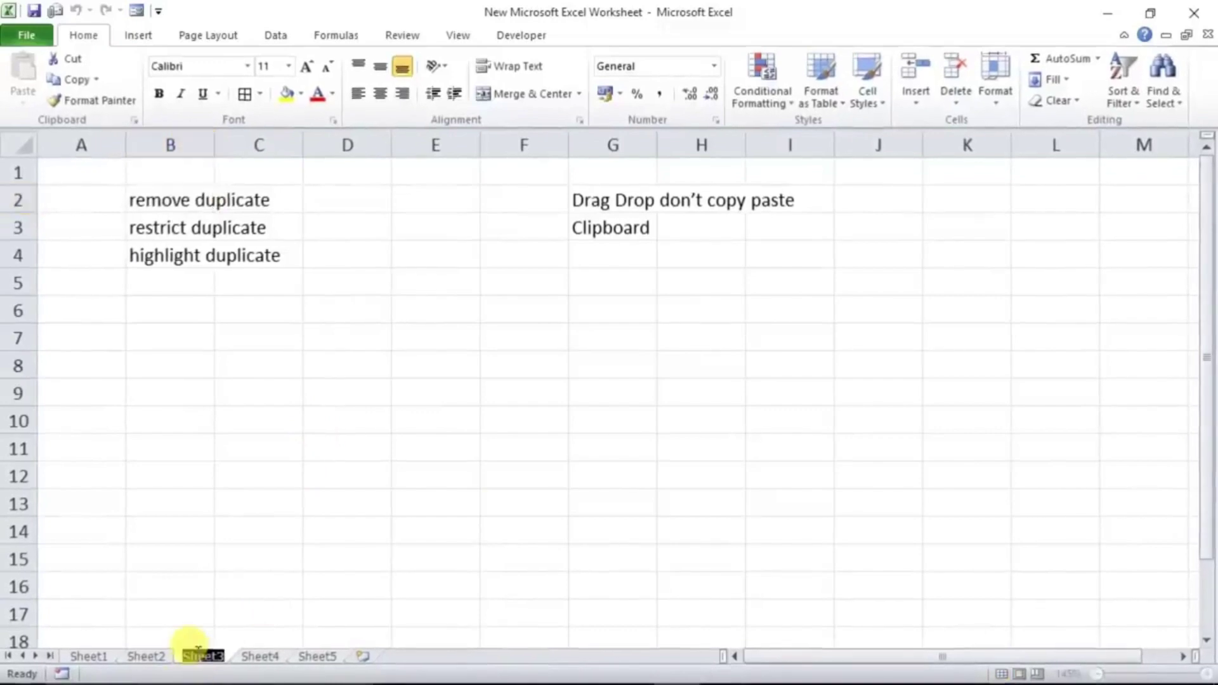
pyautogui.click(208, 589)
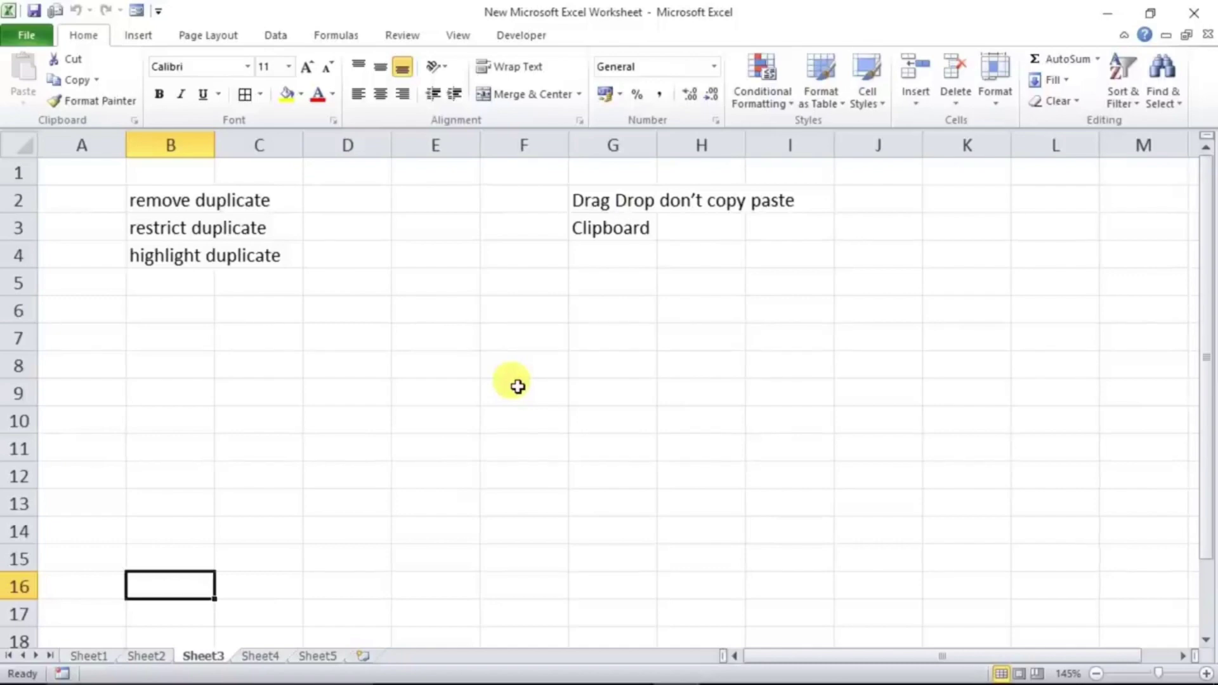
pyautogui.rightClick(200, 654)
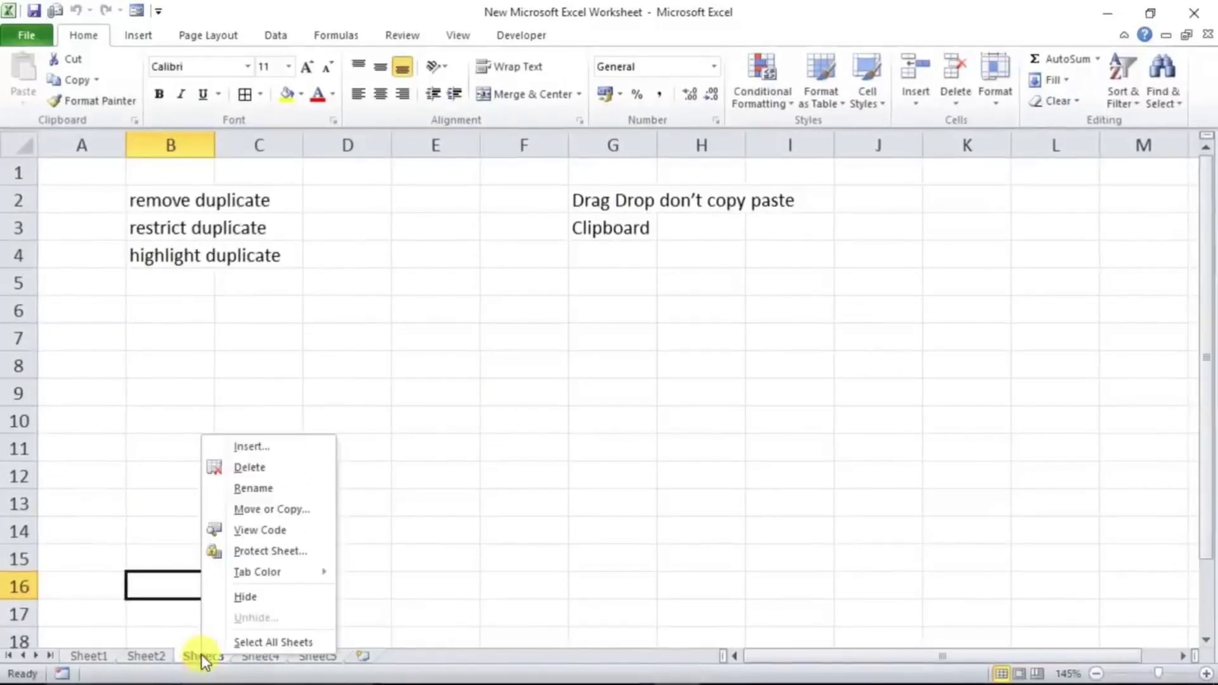
pyautogui.click(264, 512)
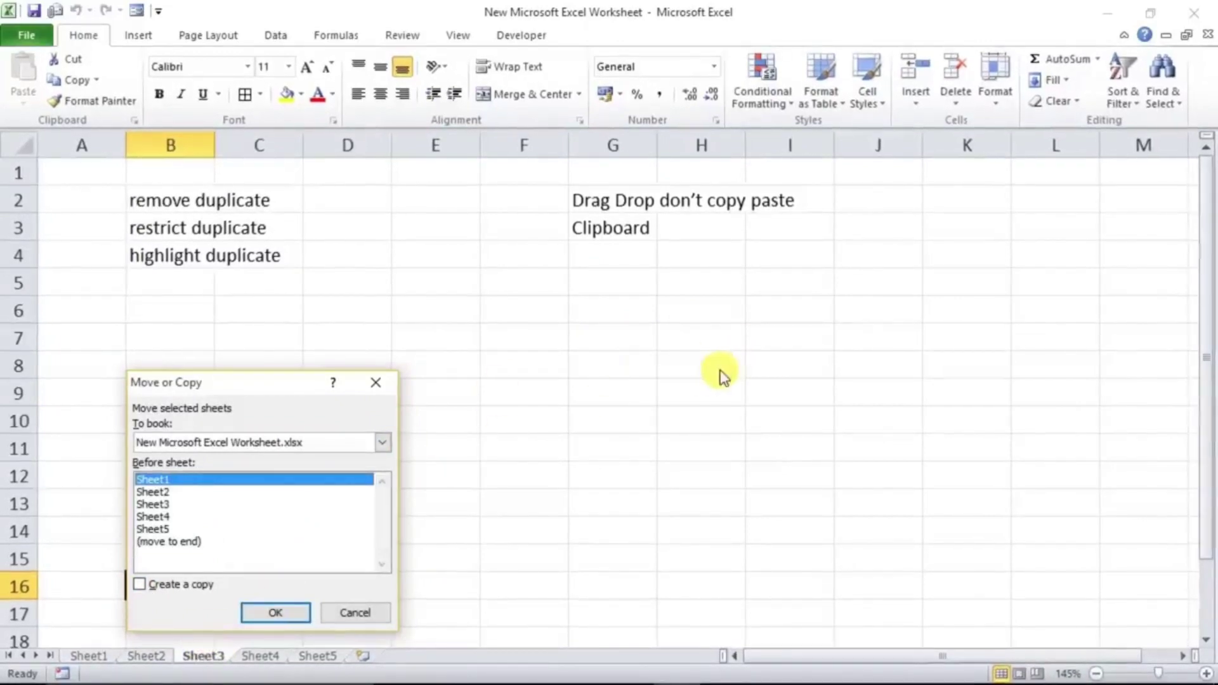
pyautogui.click(139, 583)
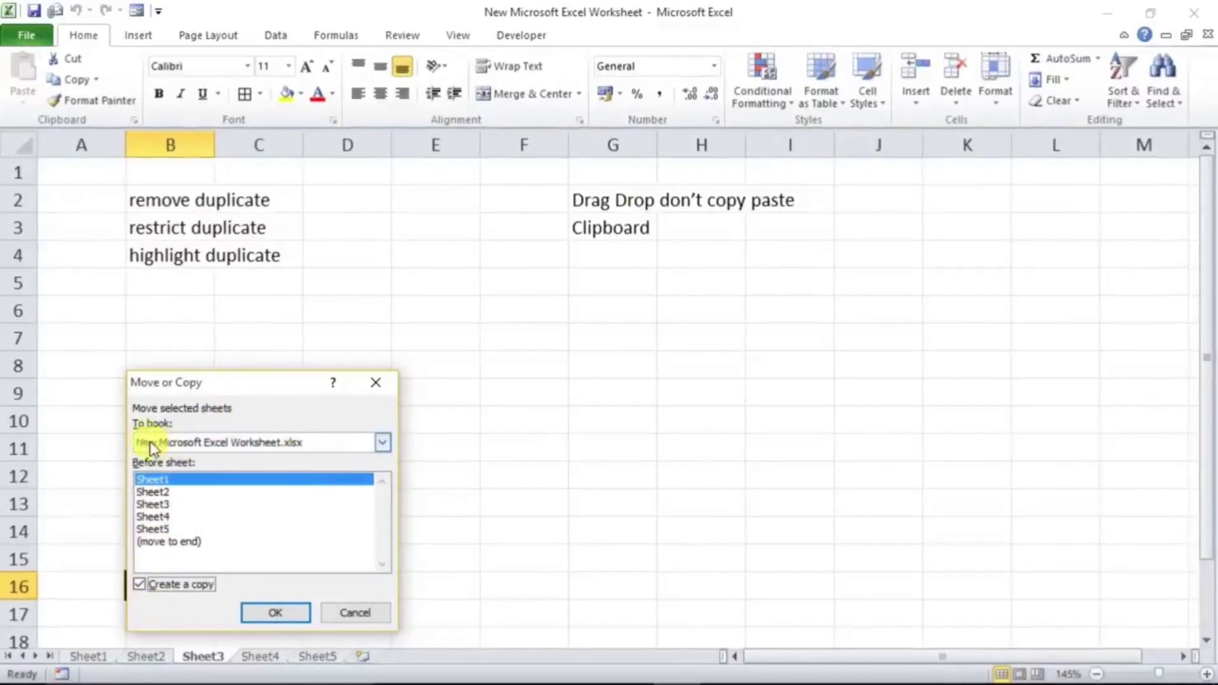
pyautogui.click(382, 443)
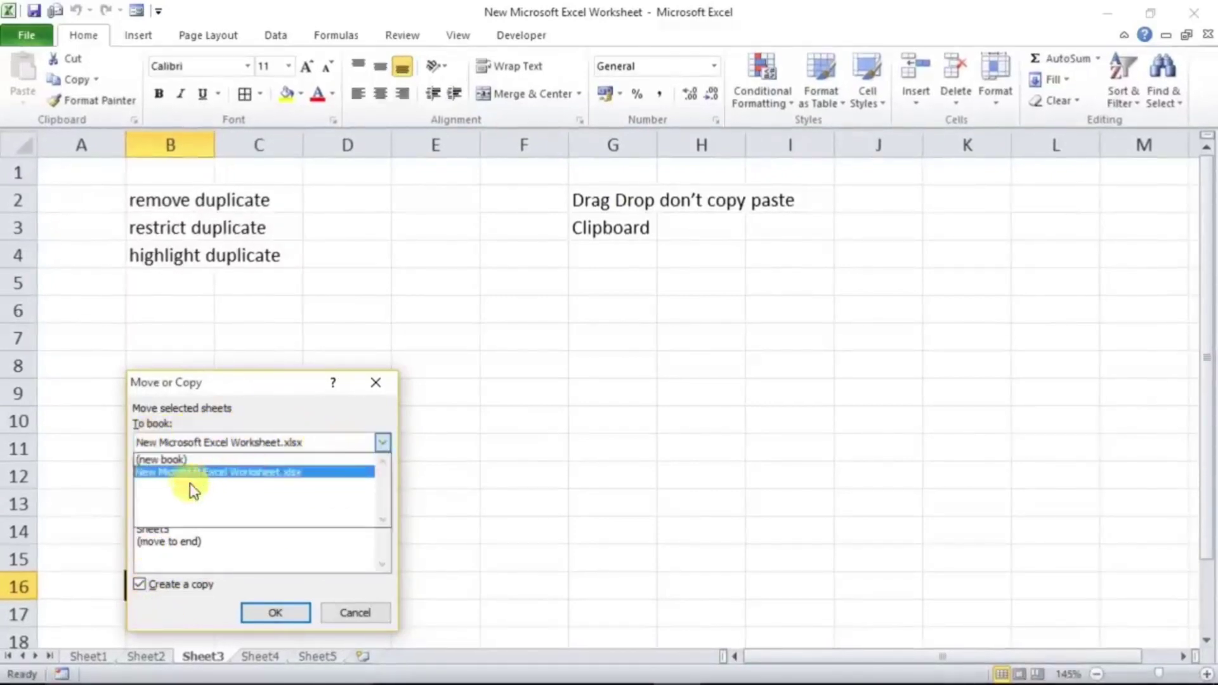
pyautogui.click(170, 460)
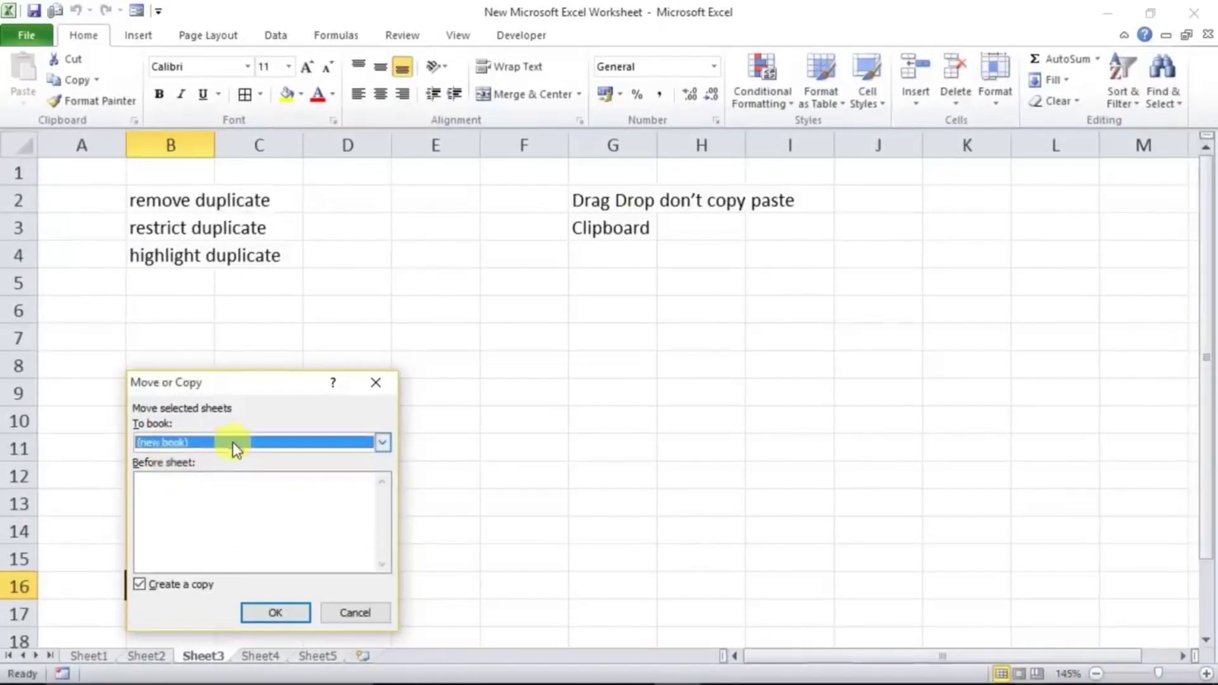
pyautogui.click(277, 611)
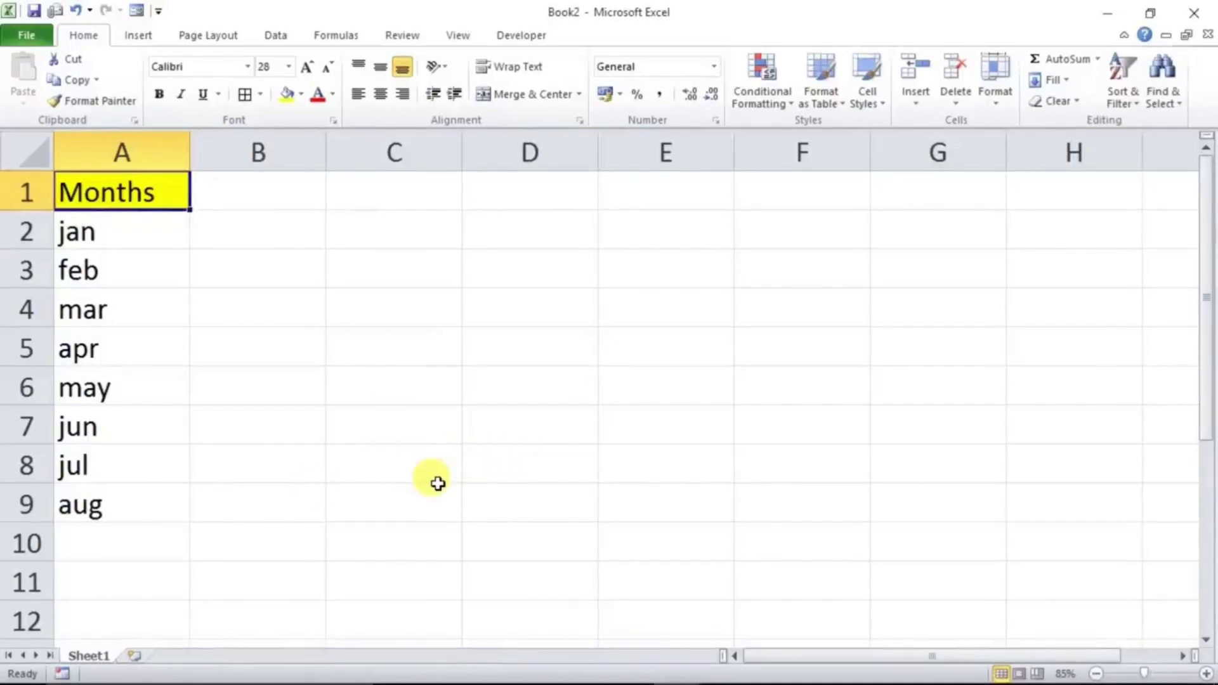
pyautogui.moveTo(112, 232); pyautogui.dragTo(106, 502)
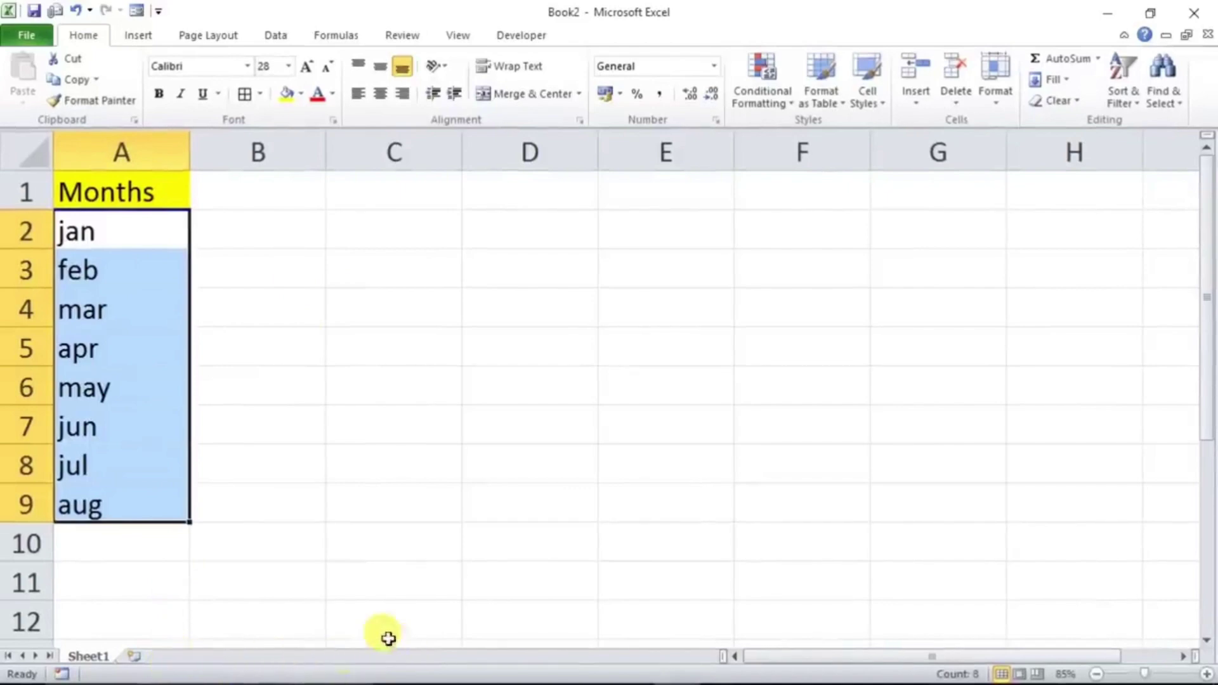
pyautogui.click(101, 389)
pyautogui.click(102, 458)
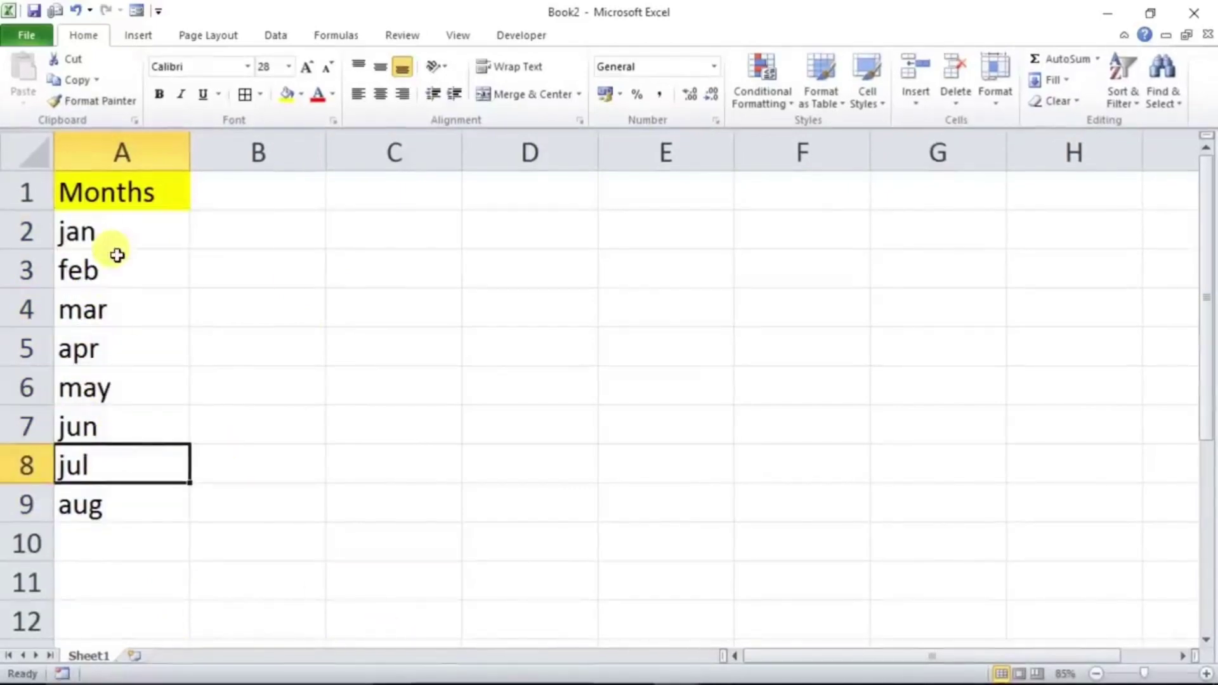
# Create a PivotTable from the Months list in A1:A9 and place it on the existing worksheet at C1
pyautogui.click(123, 193)
pyautogui.moveTo(103, 204); pyautogui.dragTo(102, 504)
pyautogui.click(138, 35)
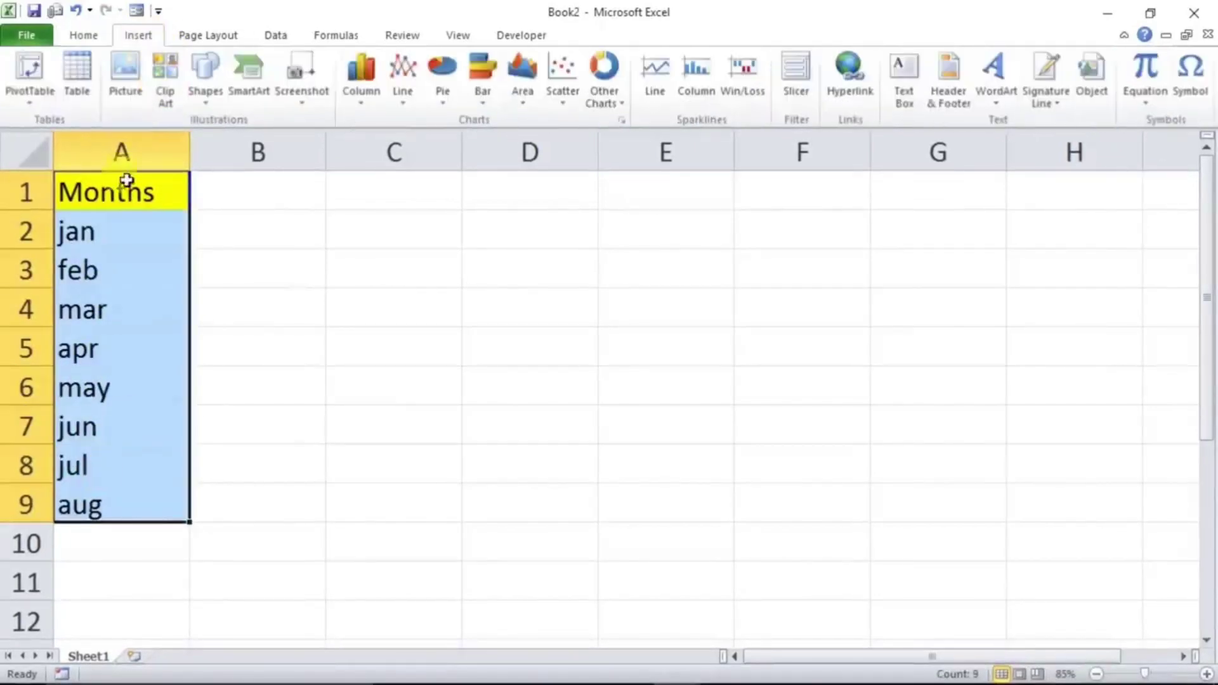
pyautogui.click(33, 82)
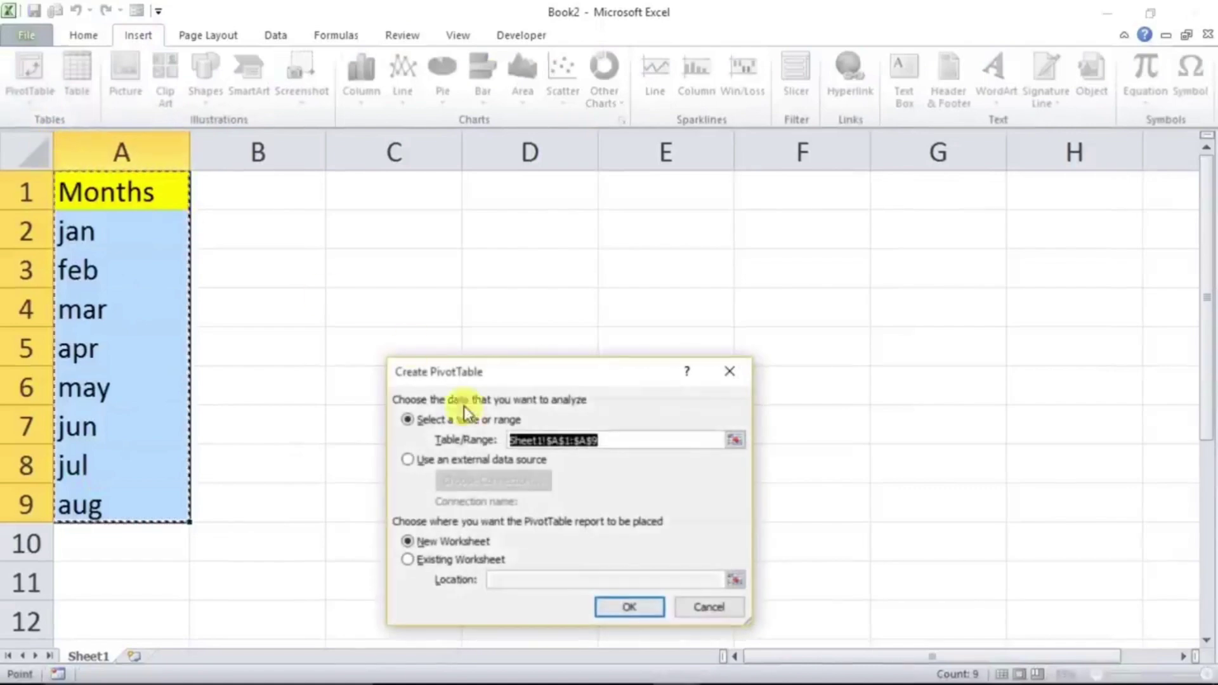
pyautogui.click(428, 561)
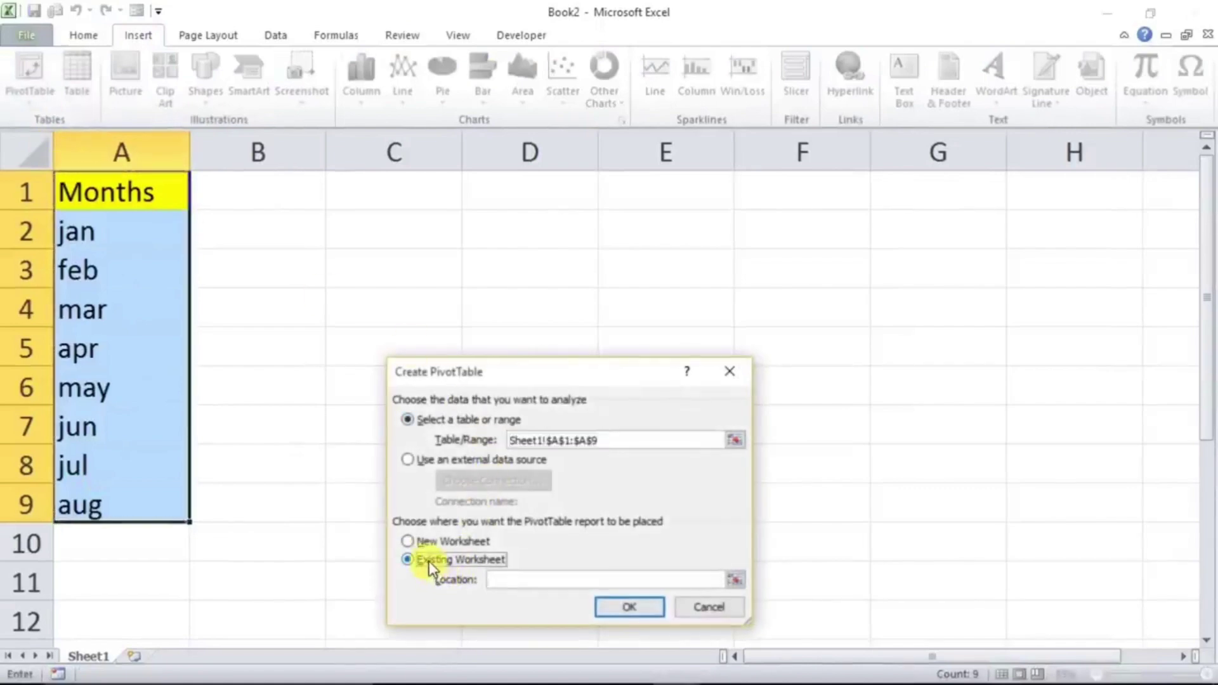
pyautogui.click(496, 579)
pyautogui.click(333, 200)
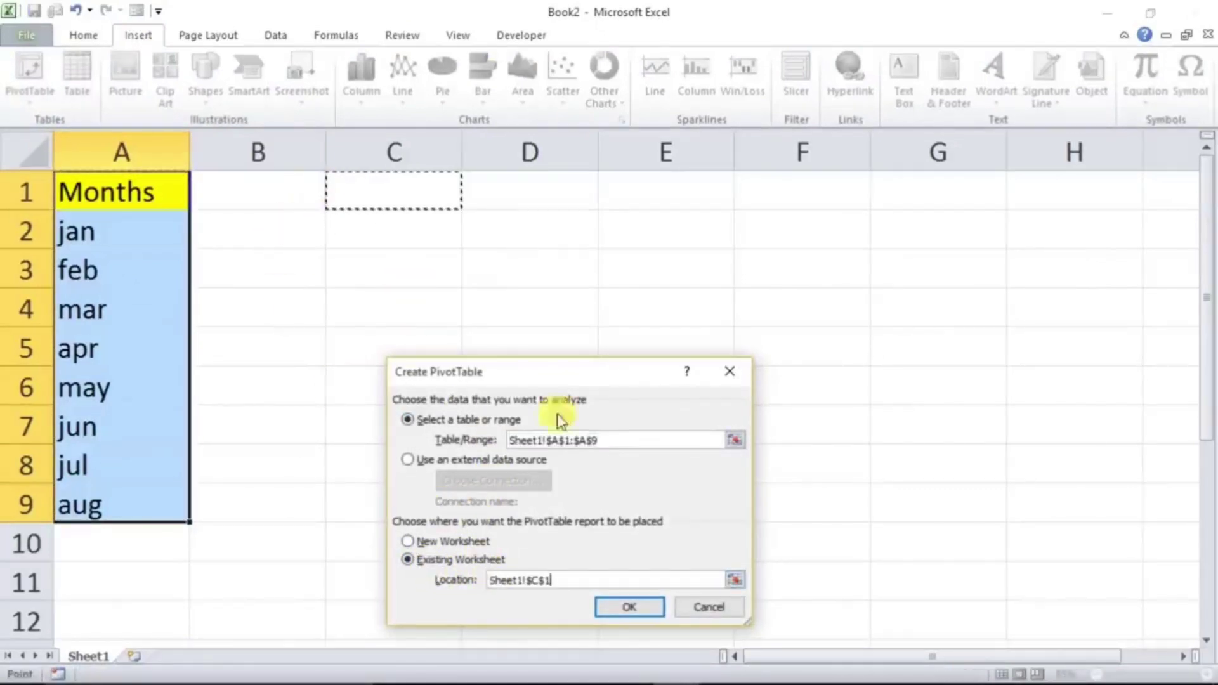
pyautogui.click(634, 612)
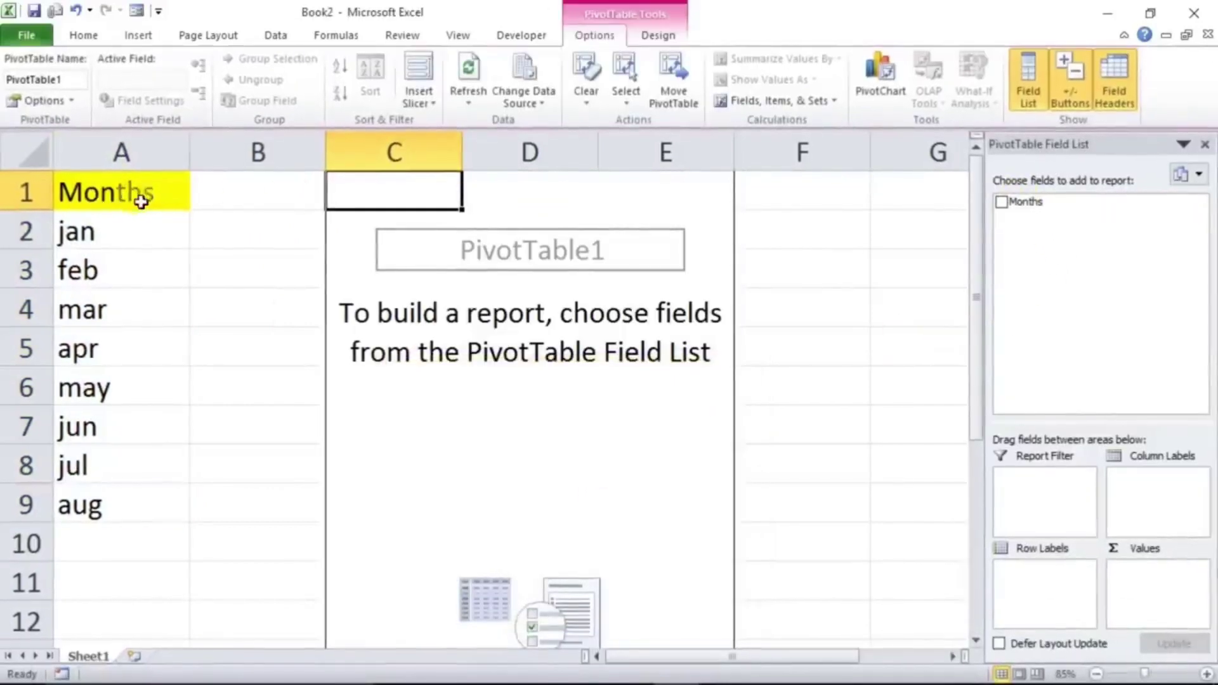
# Set Months as the PivotTable's report filter and generate a separate sheet for each month with Show Report Filter Pages
pyautogui.moveTo(1015, 202); pyautogui.dragTo(1032, 488)
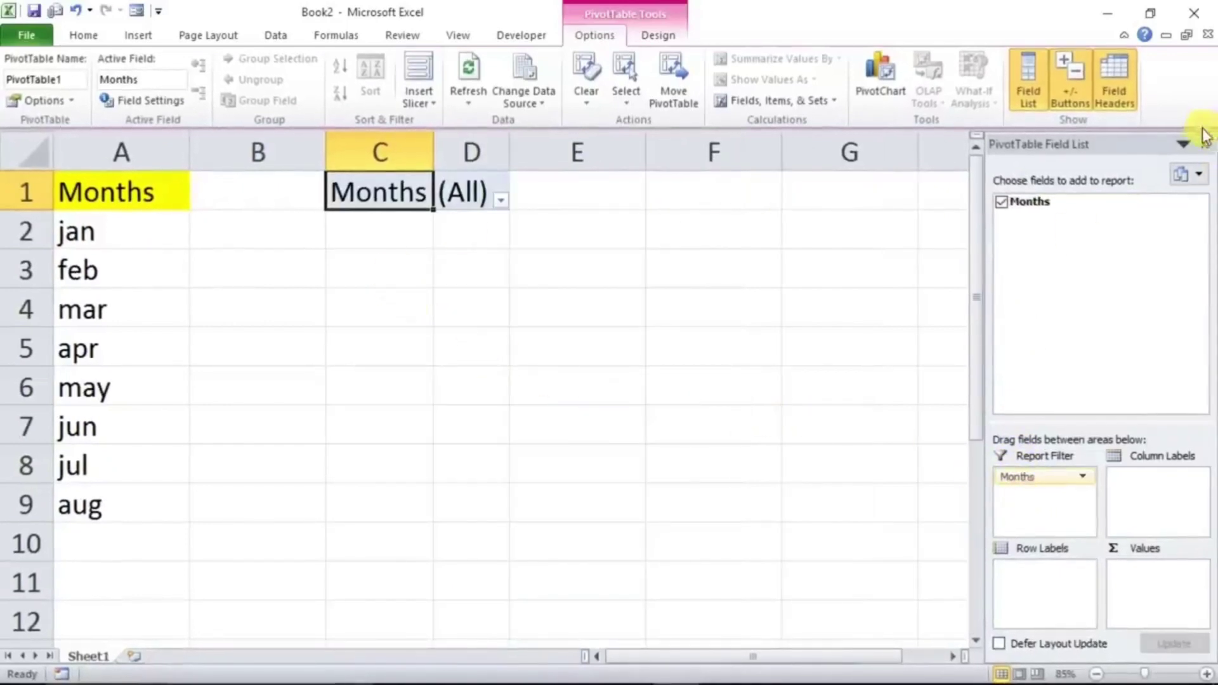
pyautogui.click(1207, 149)
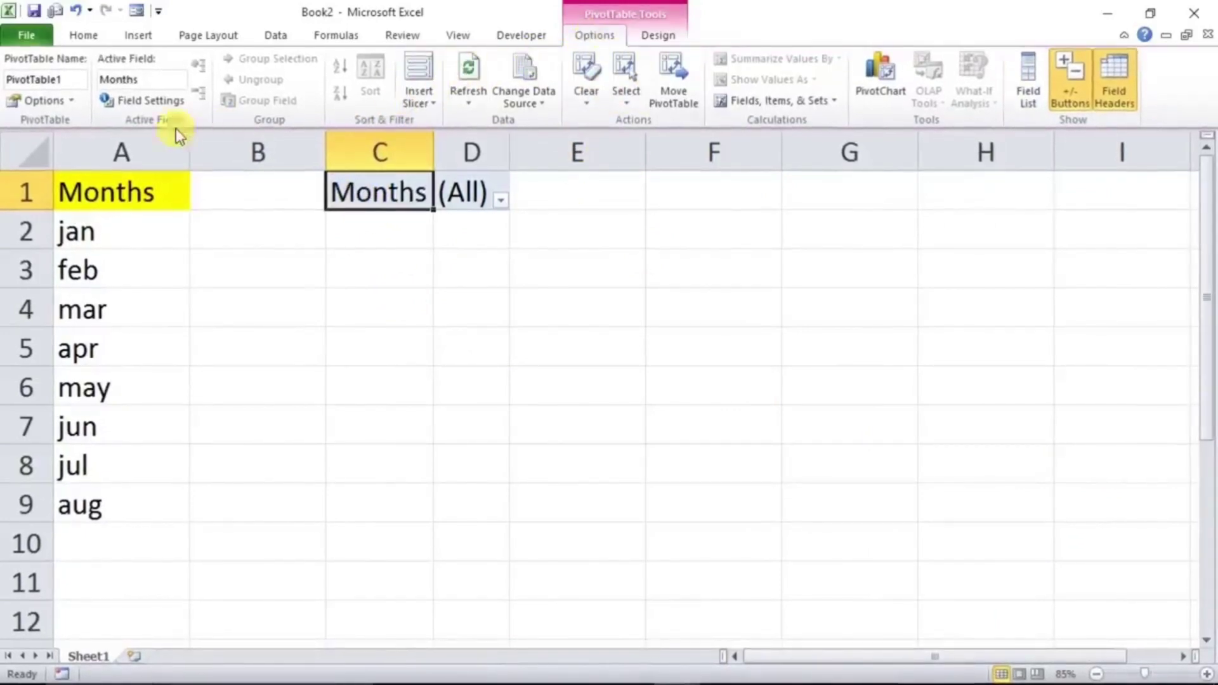
pyautogui.click(56, 108)
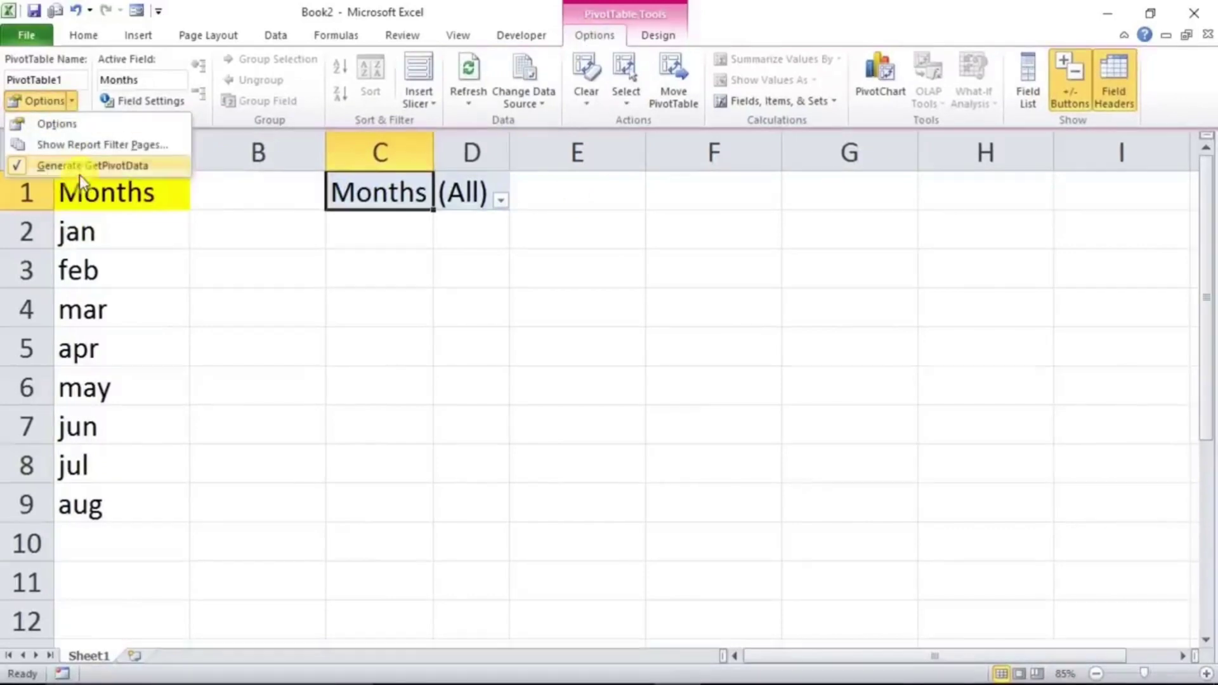
pyautogui.click(123, 147)
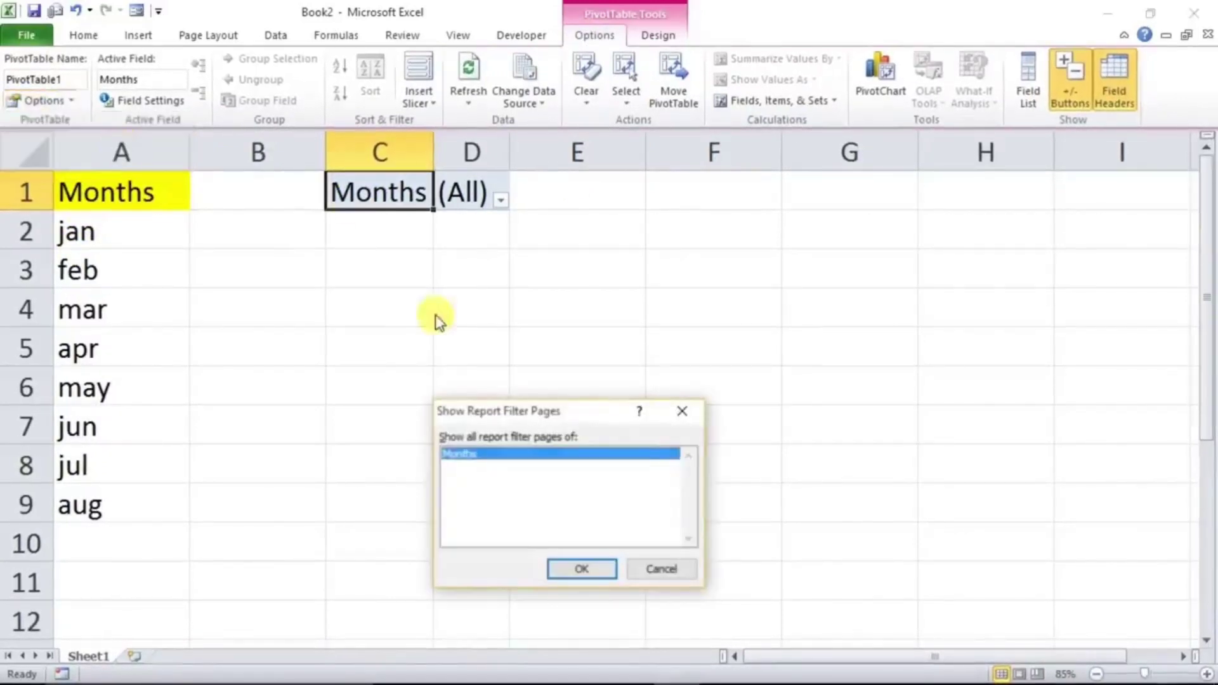
pyautogui.click(568, 572)
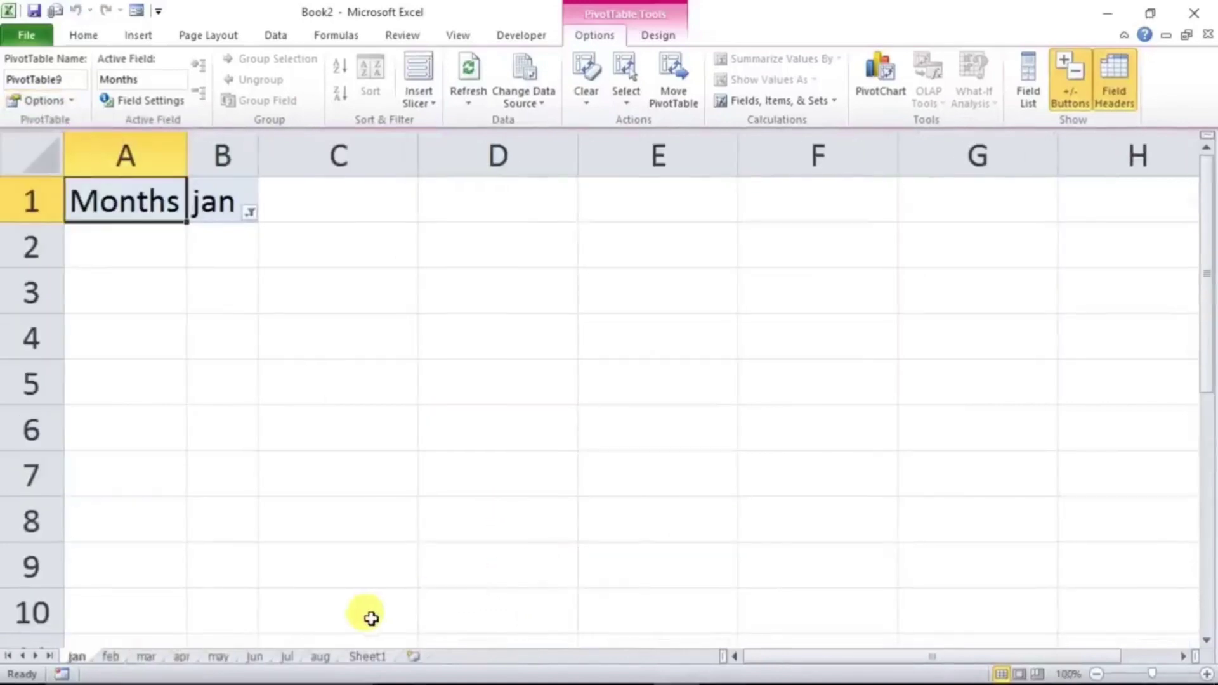
# Look through the generated month sheets from feb to jul and inspect the Months filter choices on the jul sheet
pyautogui.click(109, 655)
pyautogui.click(141, 657)
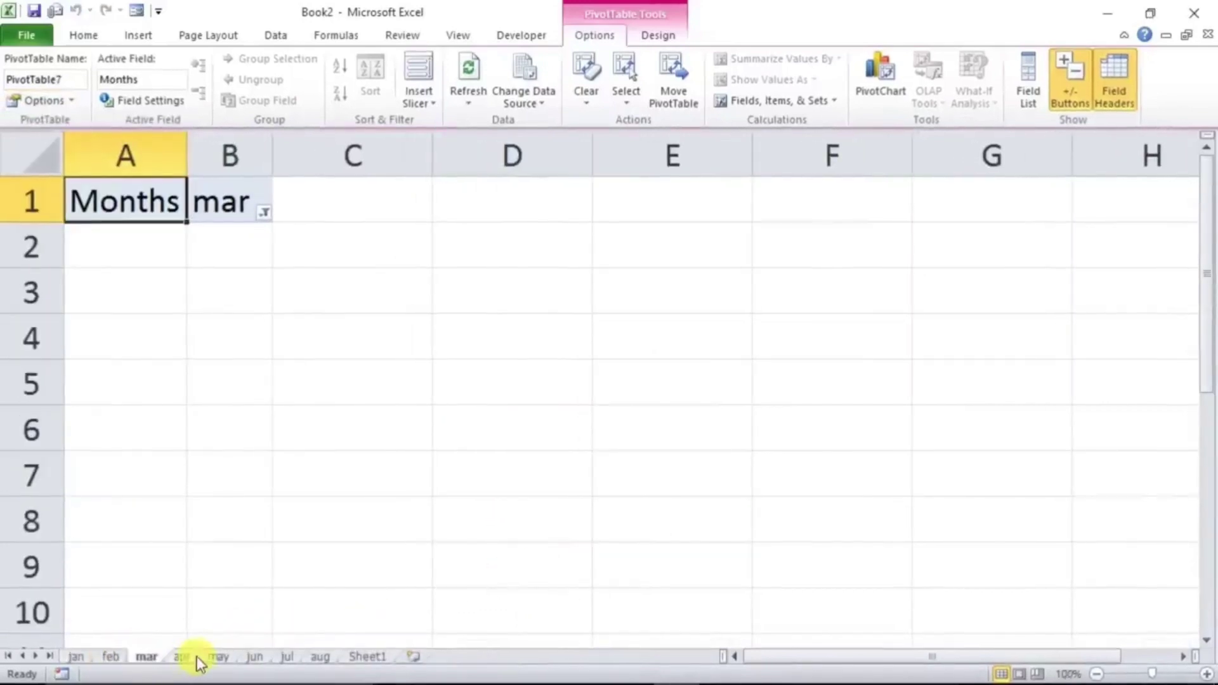
pyautogui.click(190, 656)
pyautogui.click(207, 656)
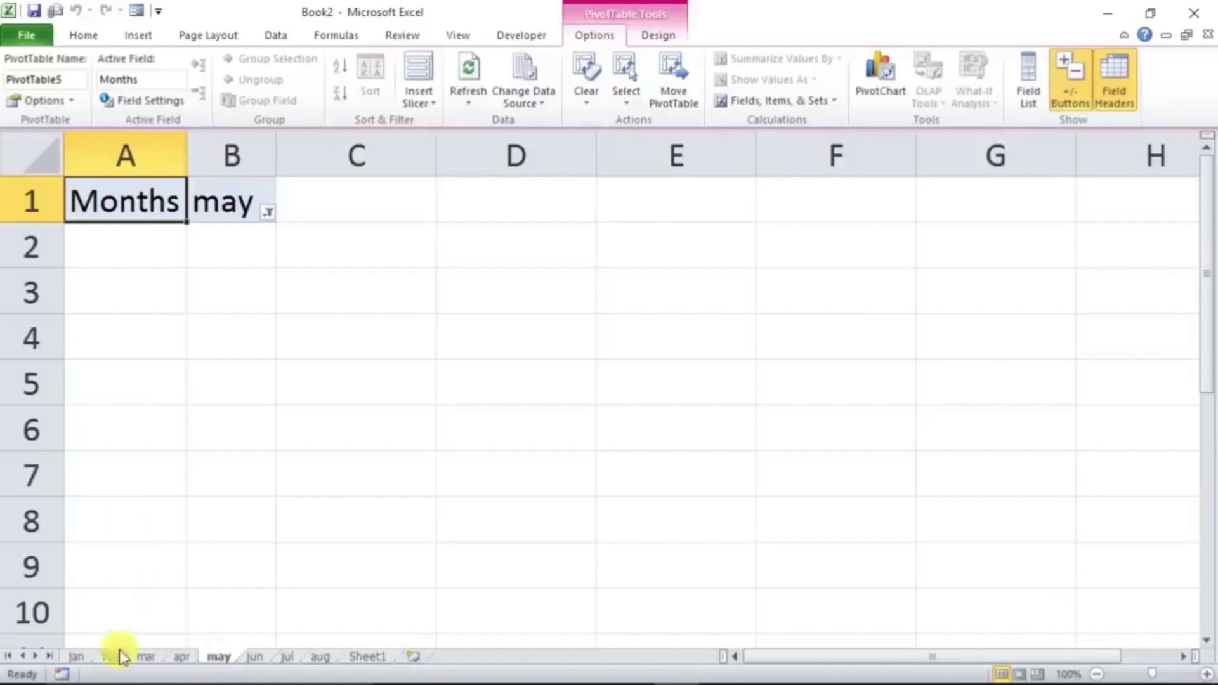
pyautogui.click(260, 657)
pyautogui.click(289, 657)
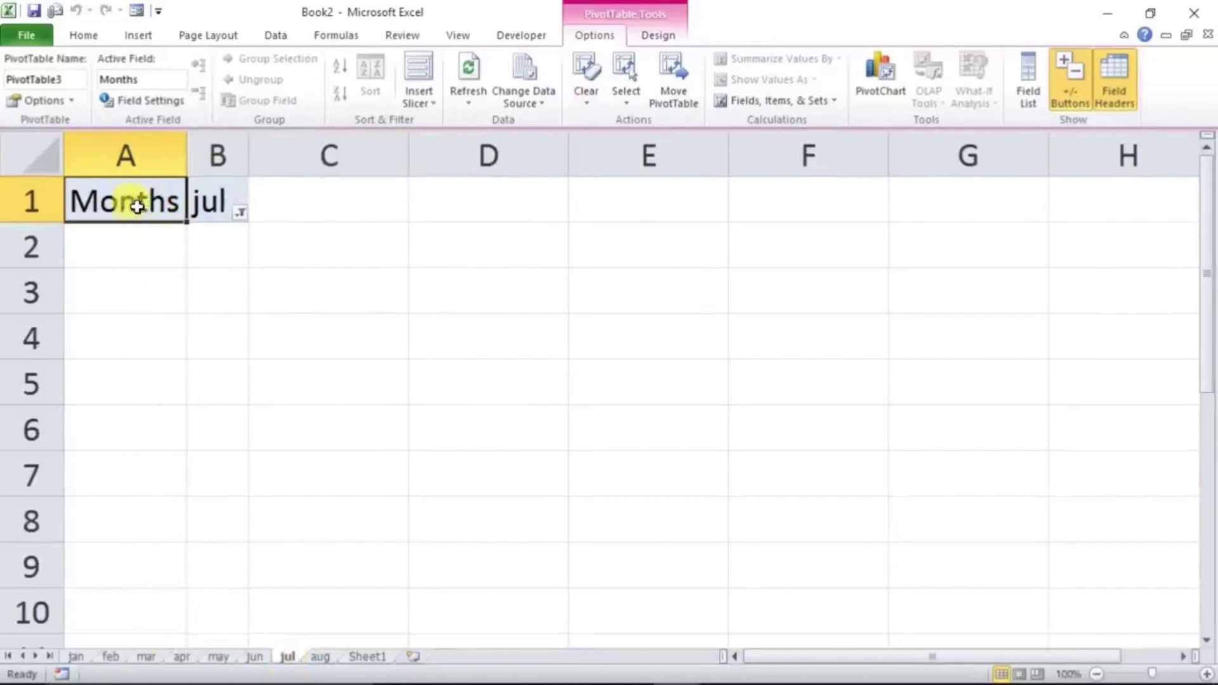
pyautogui.click(238, 214)
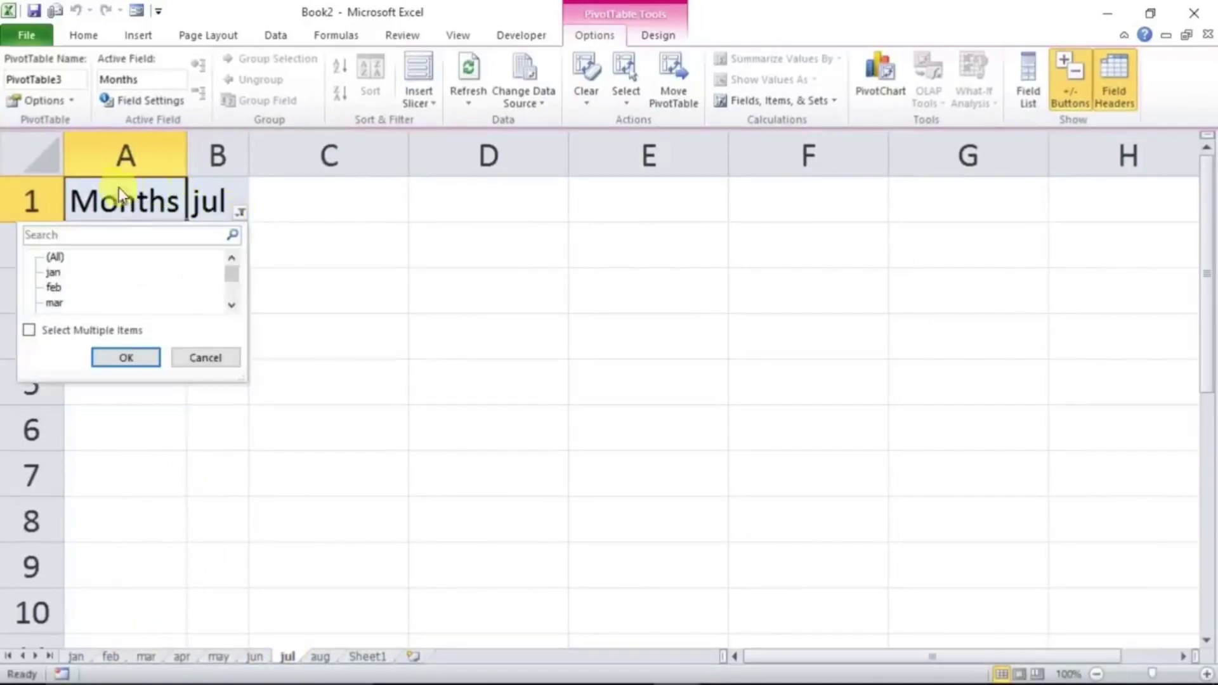
pyautogui.click(184, 359)
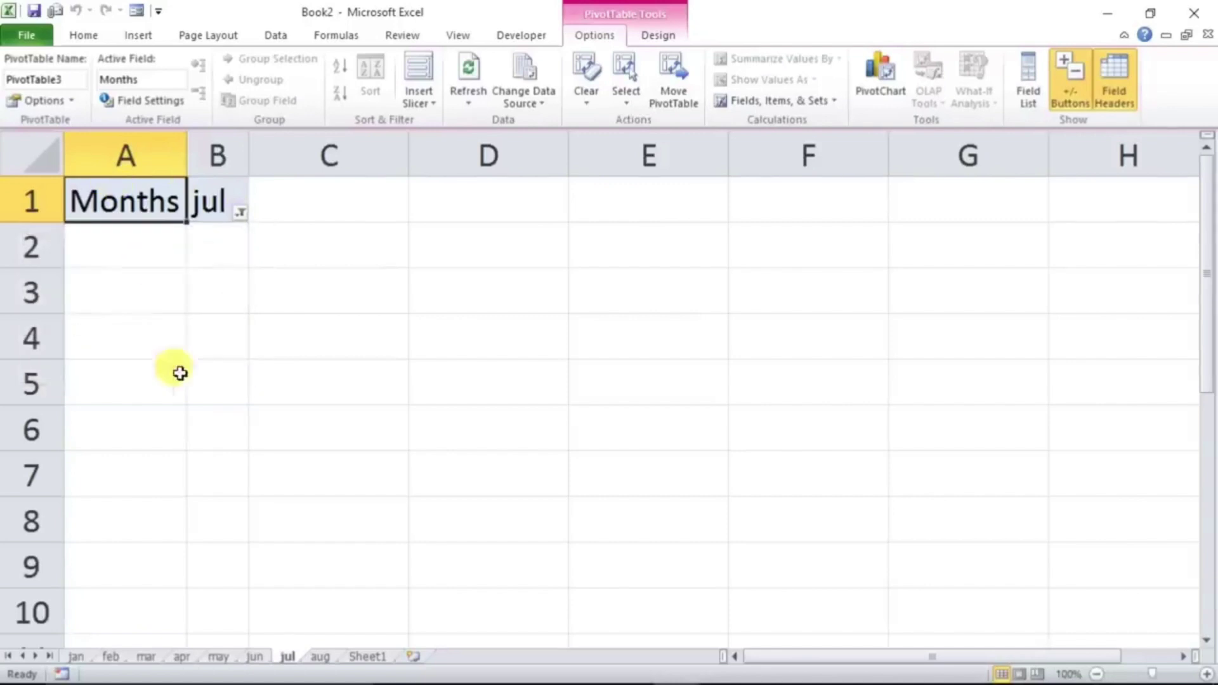
# Group all sheets from jan to Sheet1, select cell A2 across the group, and ungroup them by switching to the feb sheet
pyautogui.click(78, 656)
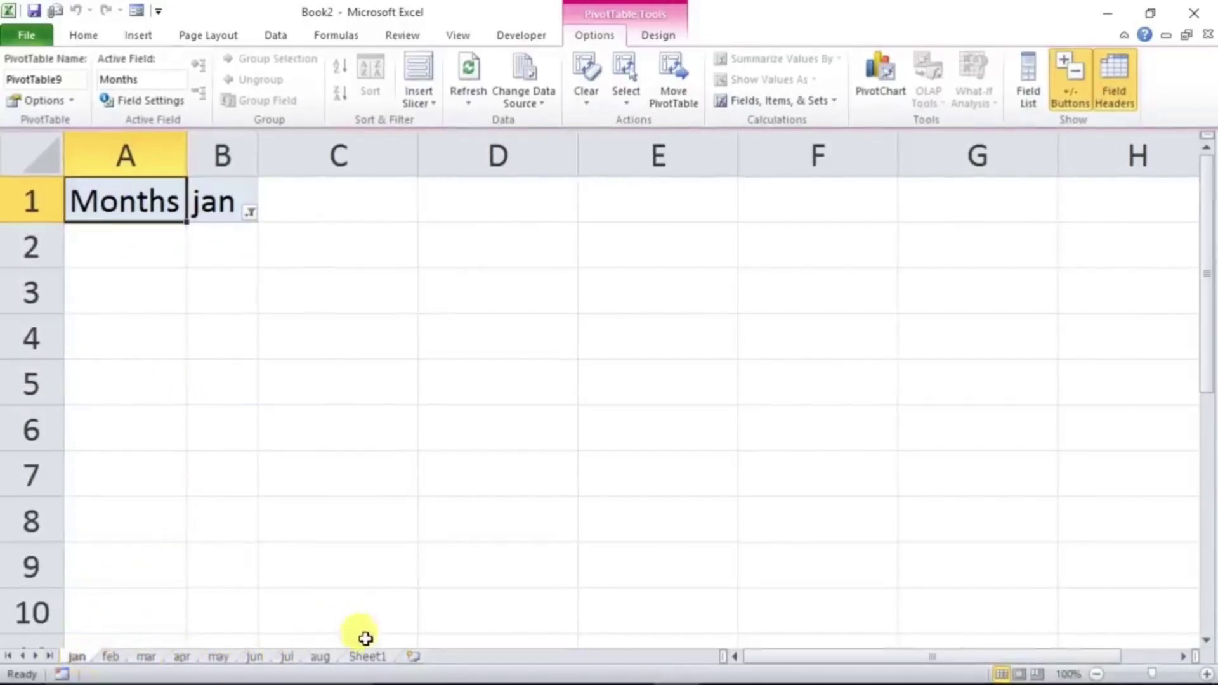
pyautogui.keyDown('shift'); pyautogui.click(359, 658); pyautogui.keyUp('shift')
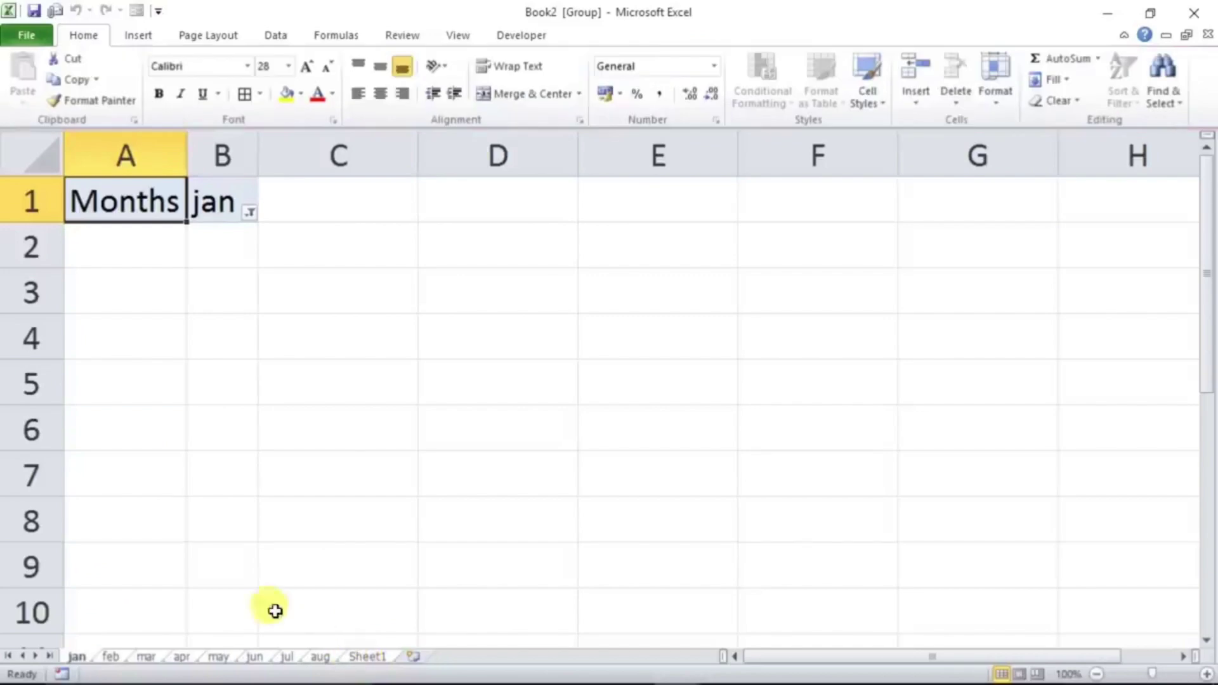
pyautogui.rightClick(32, 202)
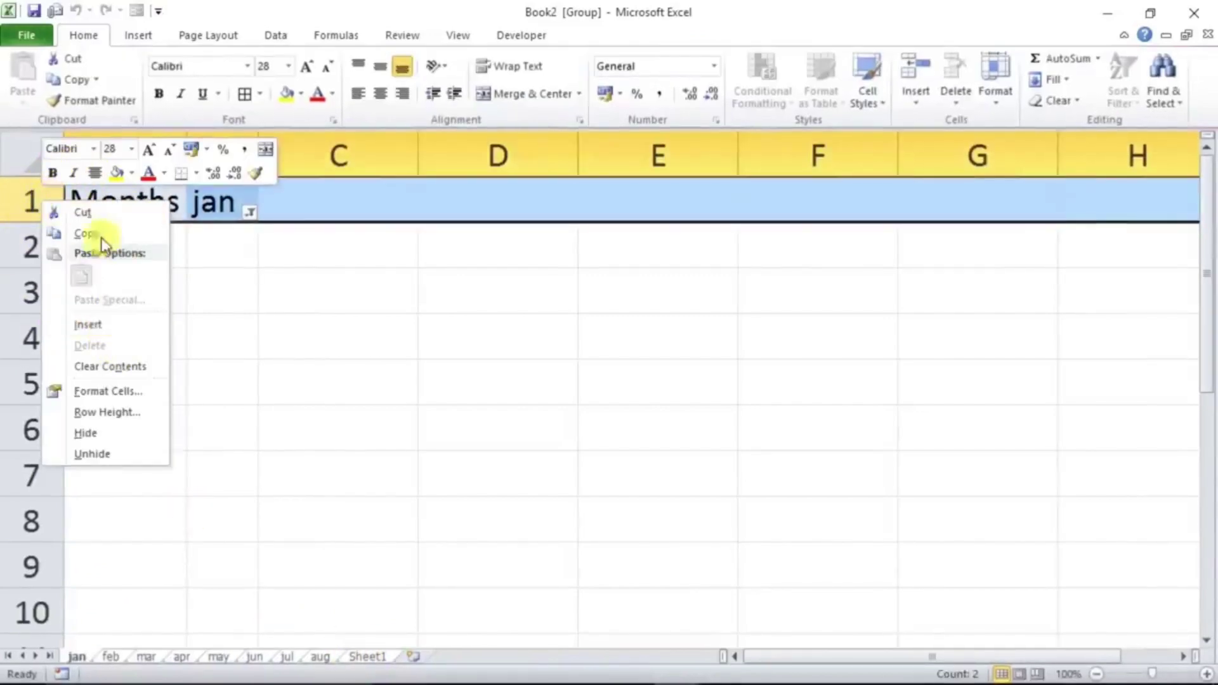
pyautogui.click(272, 383)
pyautogui.click(176, 245)
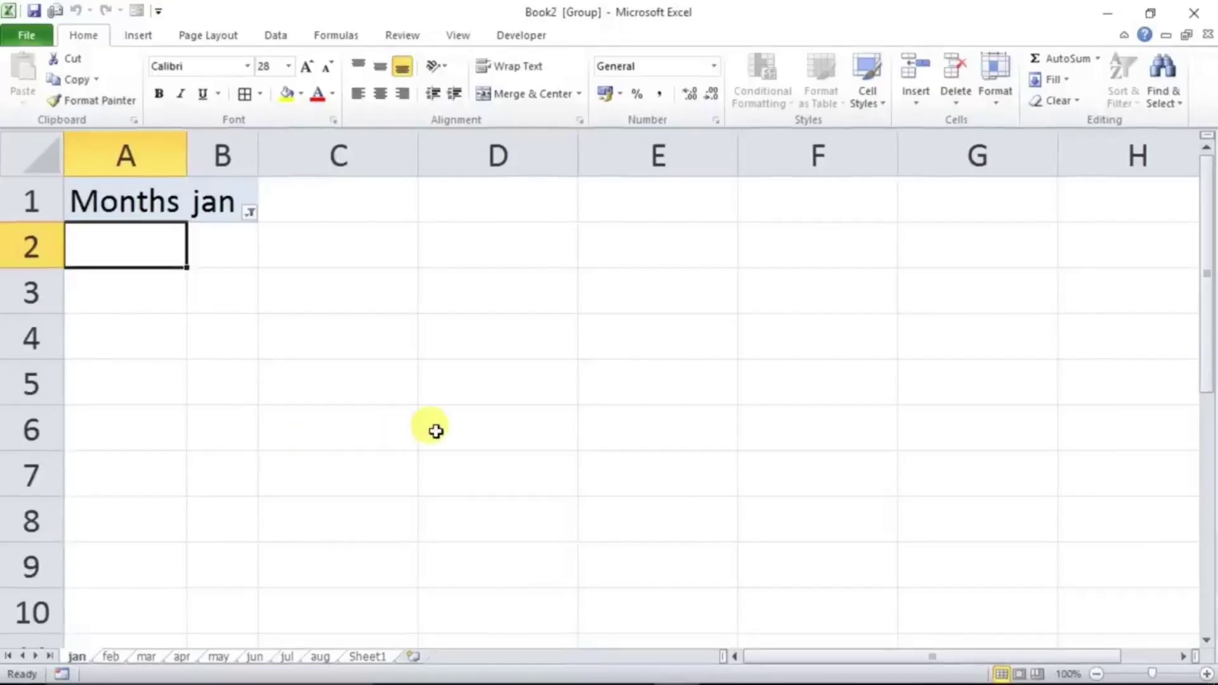
pyautogui.click(113, 658)
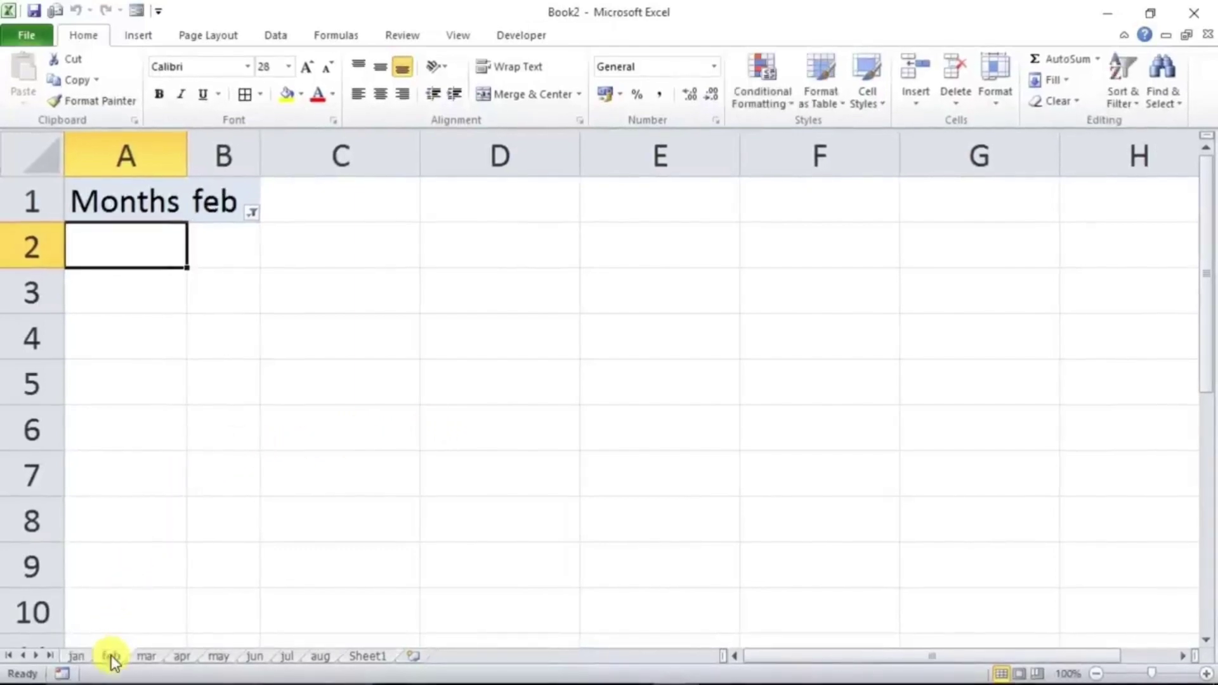
# Review the feb sheet's management commands and the workbook protection options for Structure and Windows, without applying any protection
pyautogui.rightClick(112, 657)
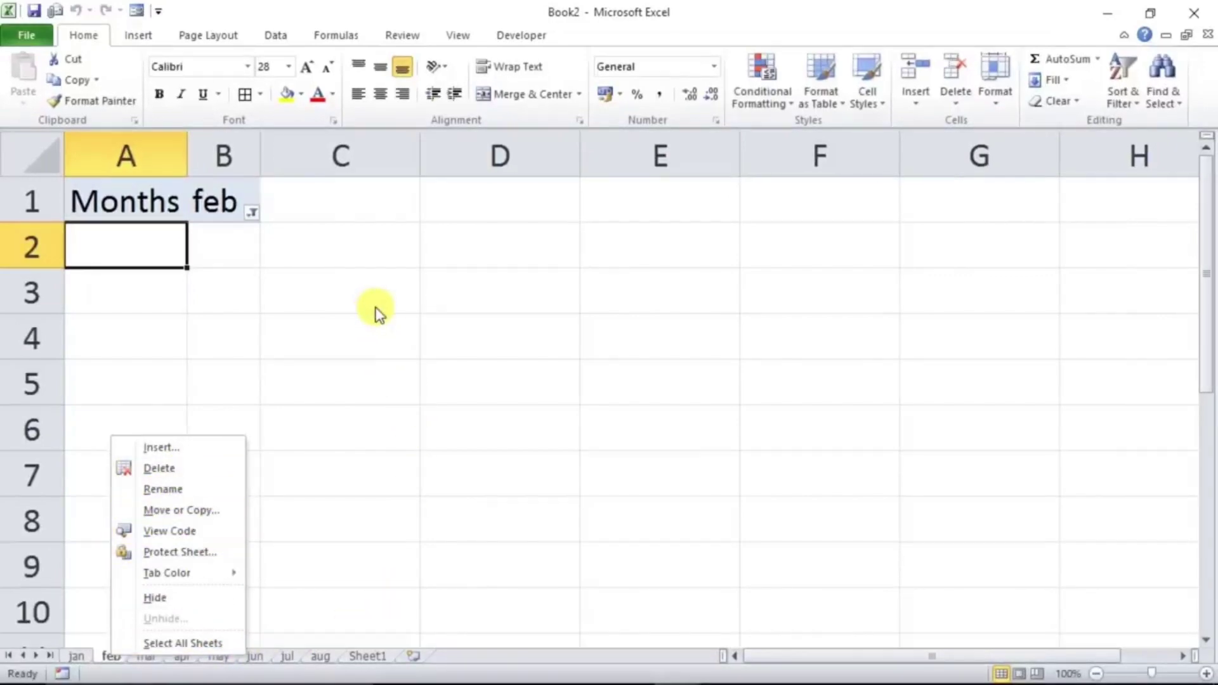
pyautogui.click(422, 334)
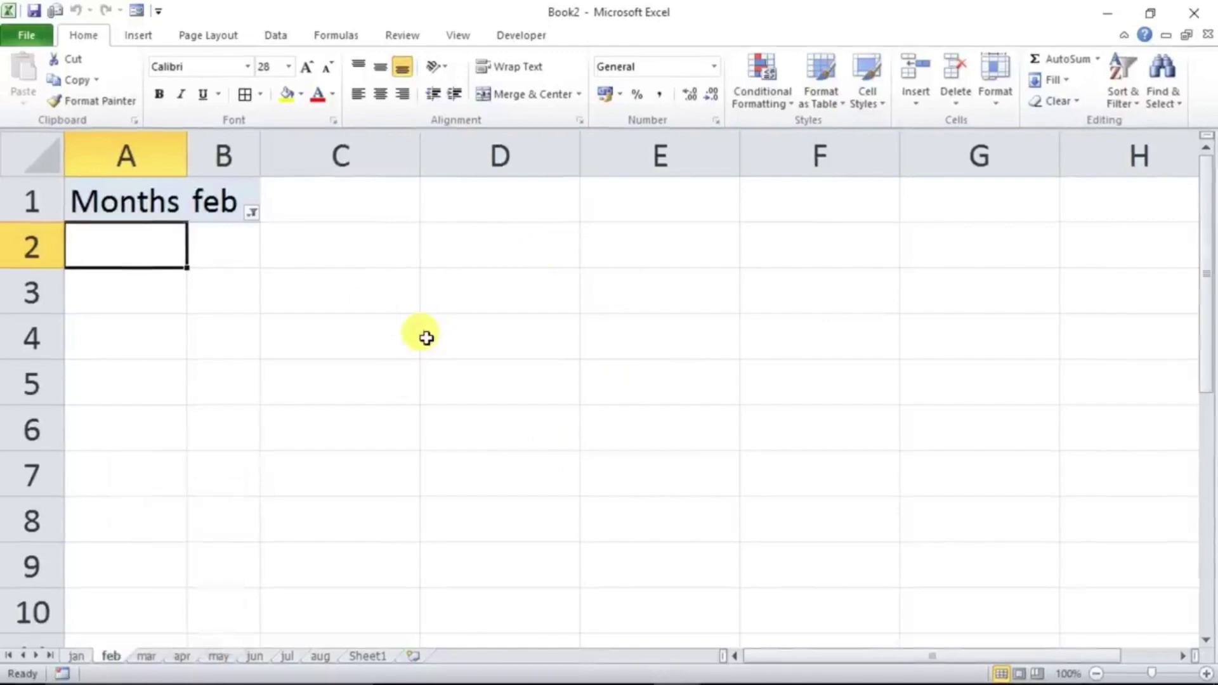
pyautogui.click(426, 337)
pyautogui.click(402, 36)
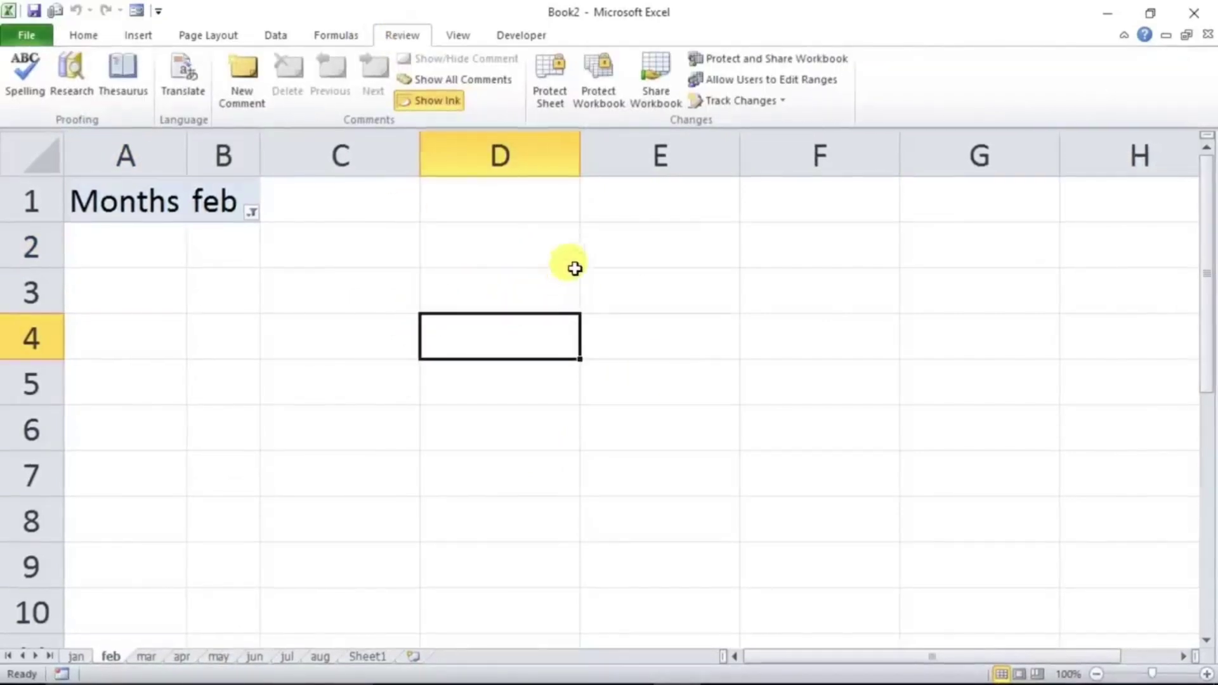
pyautogui.click(606, 83)
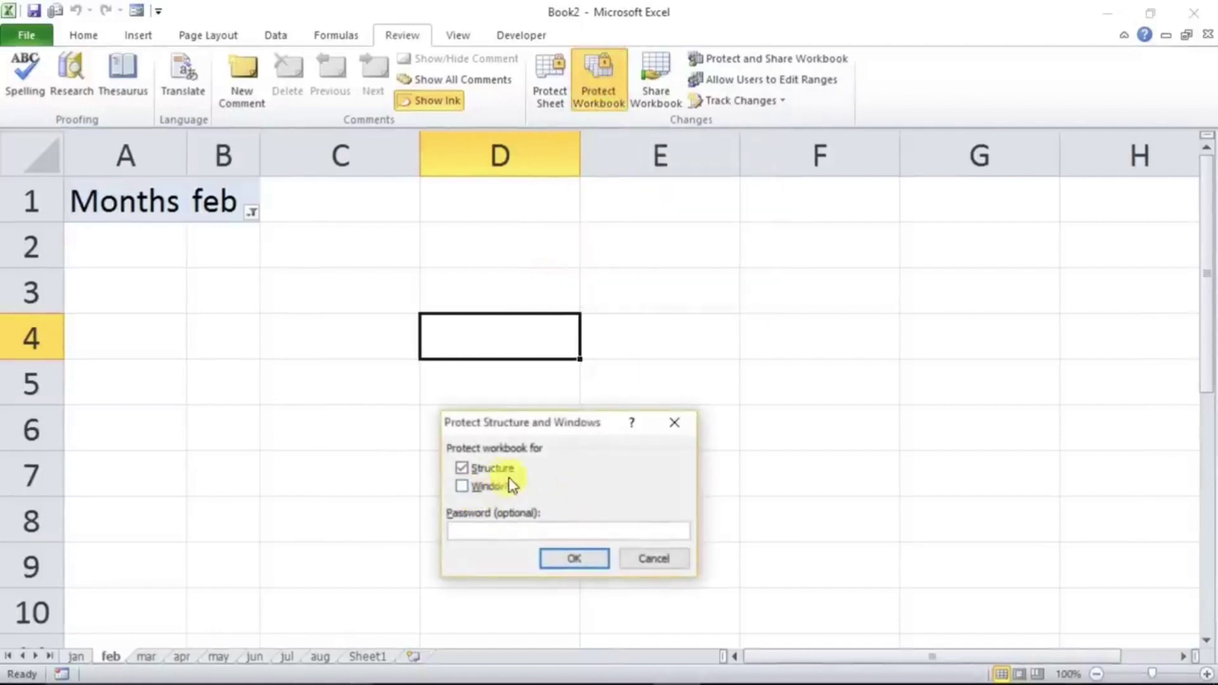
pyautogui.click(469, 489)
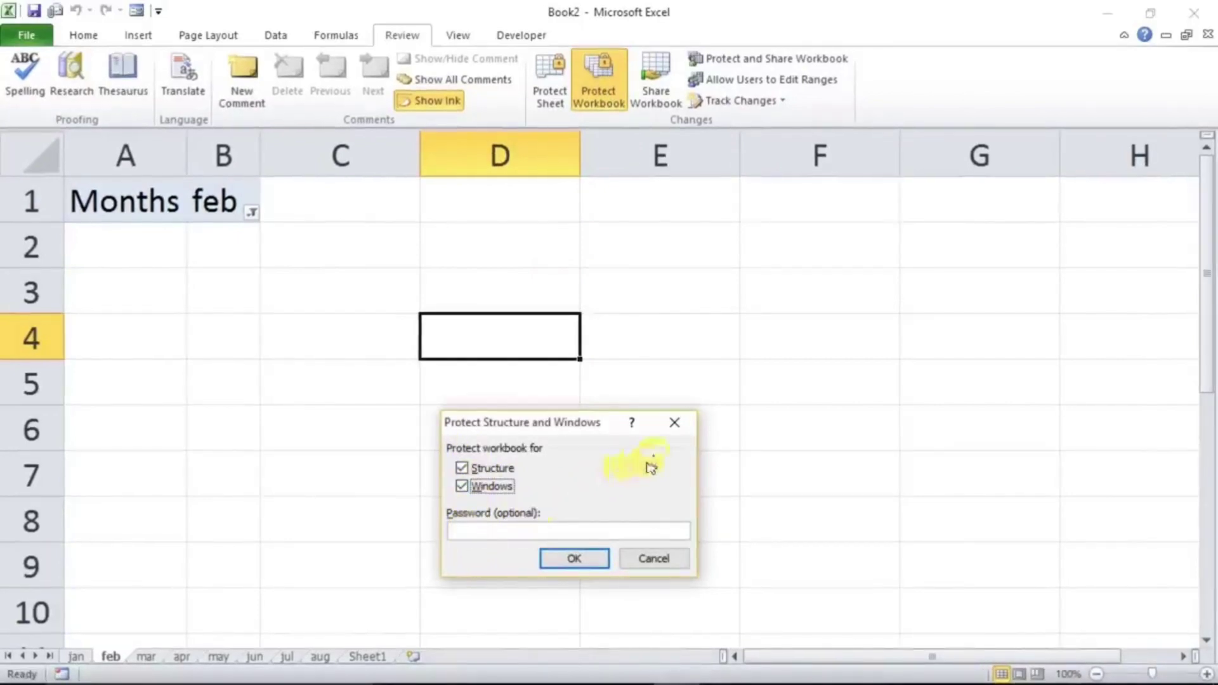
pyautogui.click(674, 424)
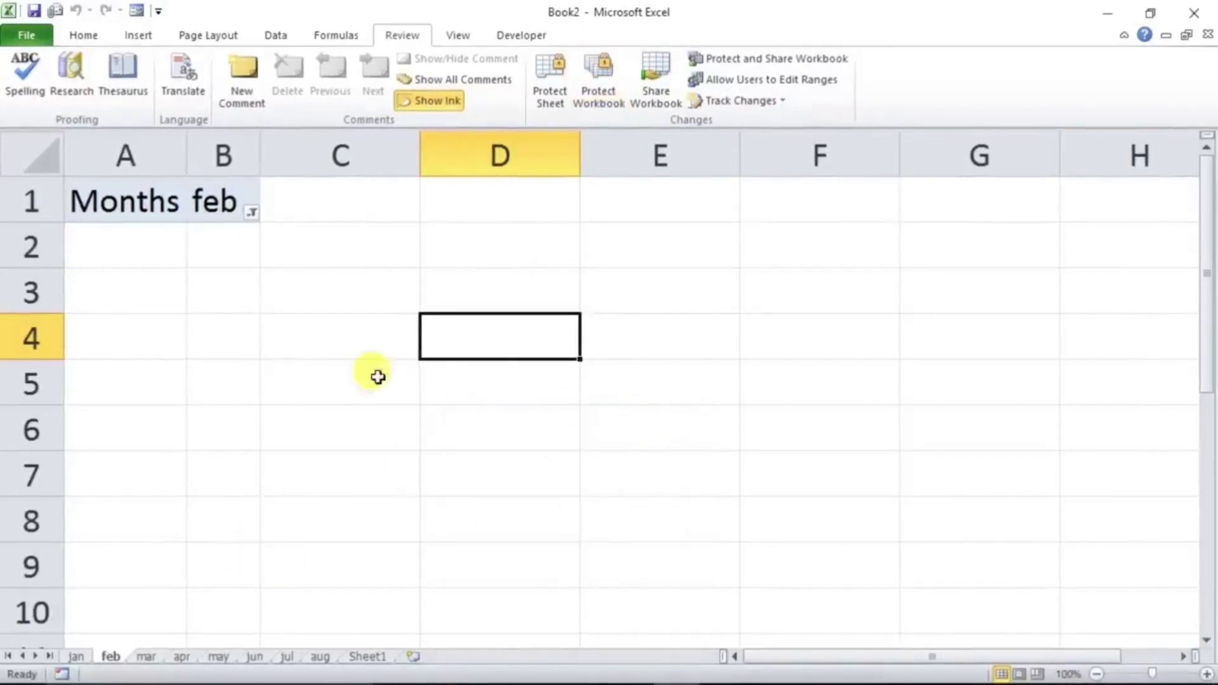
pyautogui.click(338, 435)
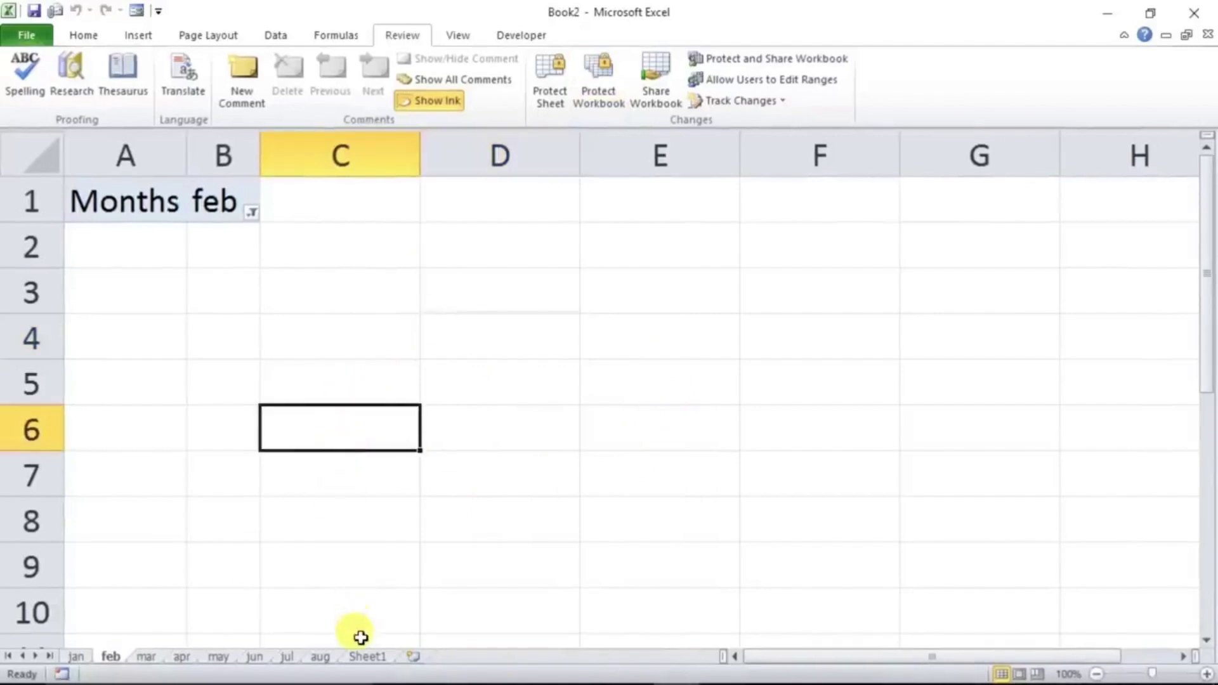
pyautogui.rightClick(109, 659)
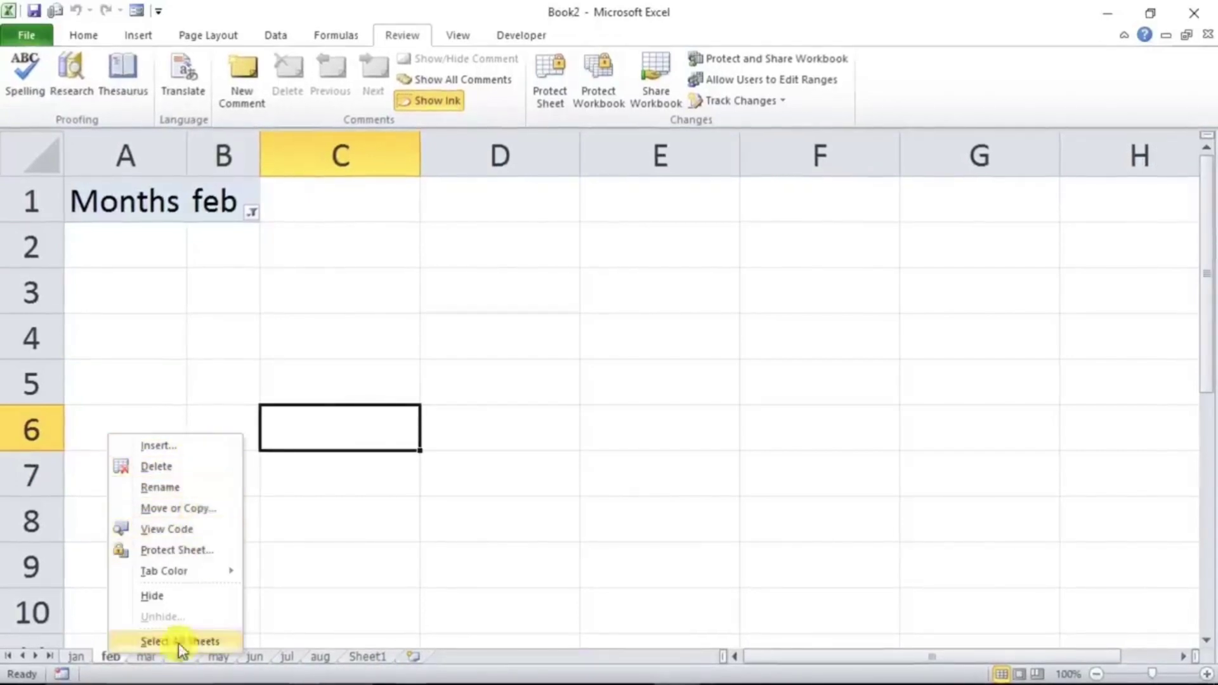
pyautogui.press('Escape')
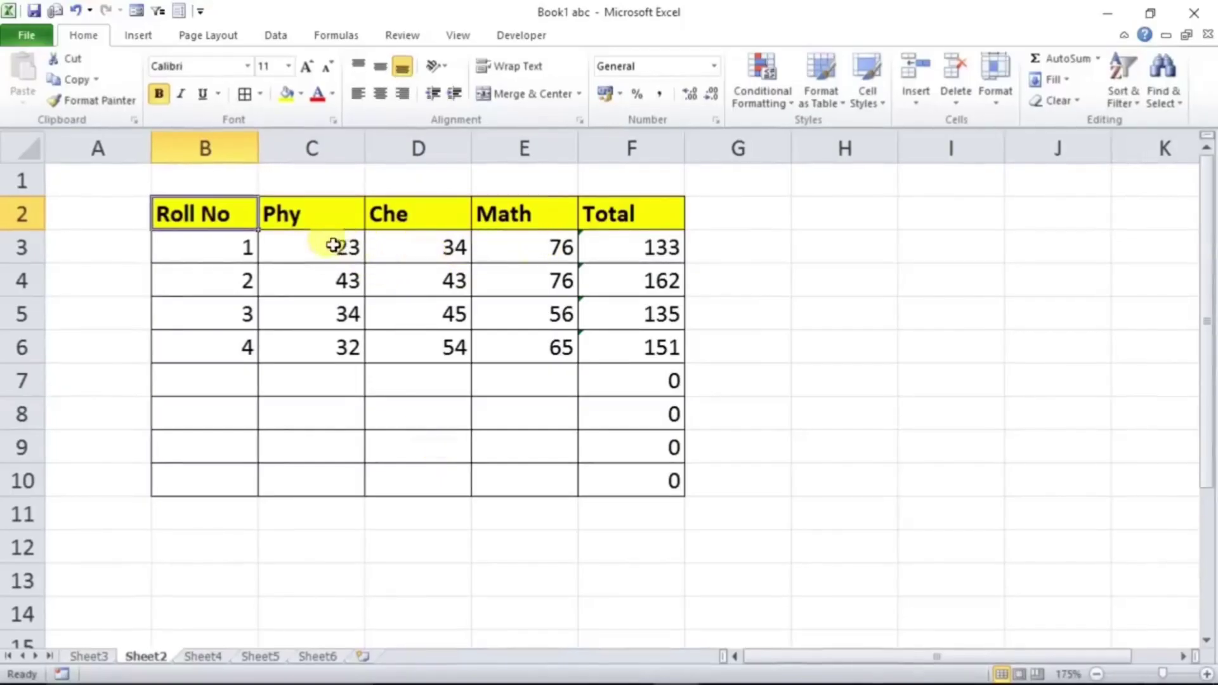
# Examine the marks in C3:E3 and the Total formulas in F3 and F7 on Sheet2 of the Book1 abc workbook
pyautogui.moveTo(333, 245); pyautogui.dragTo(519, 244)
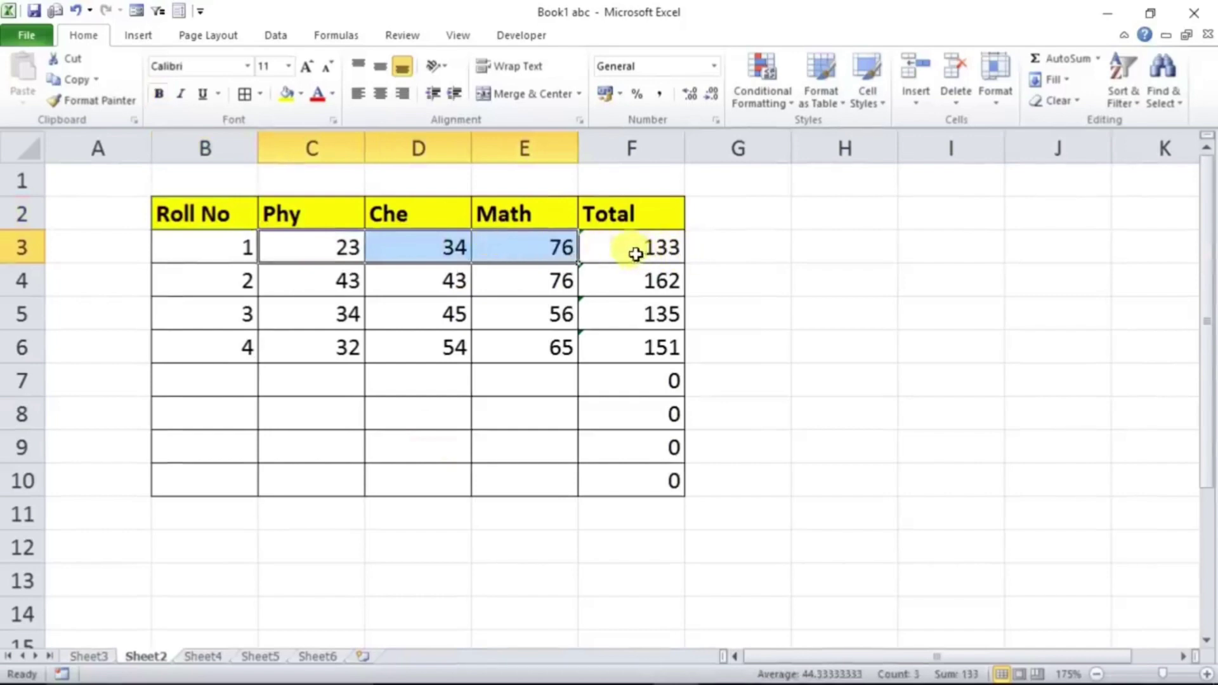
pyautogui.click(632, 251)
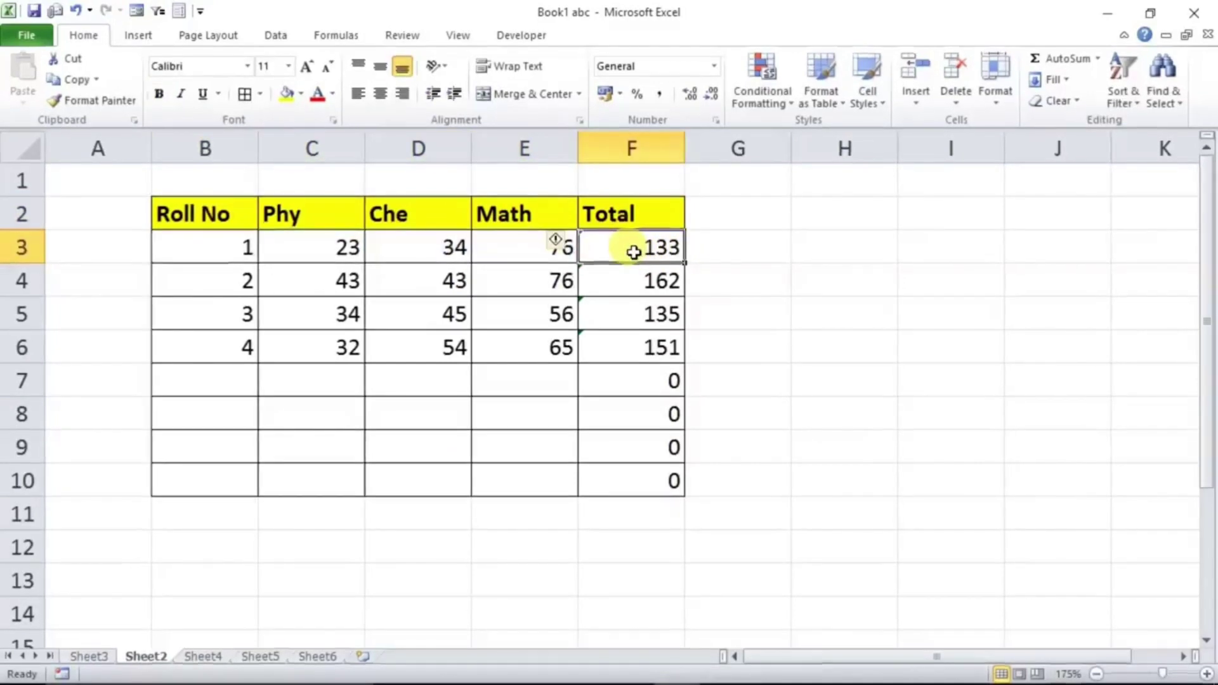
pyautogui.click(638, 393)
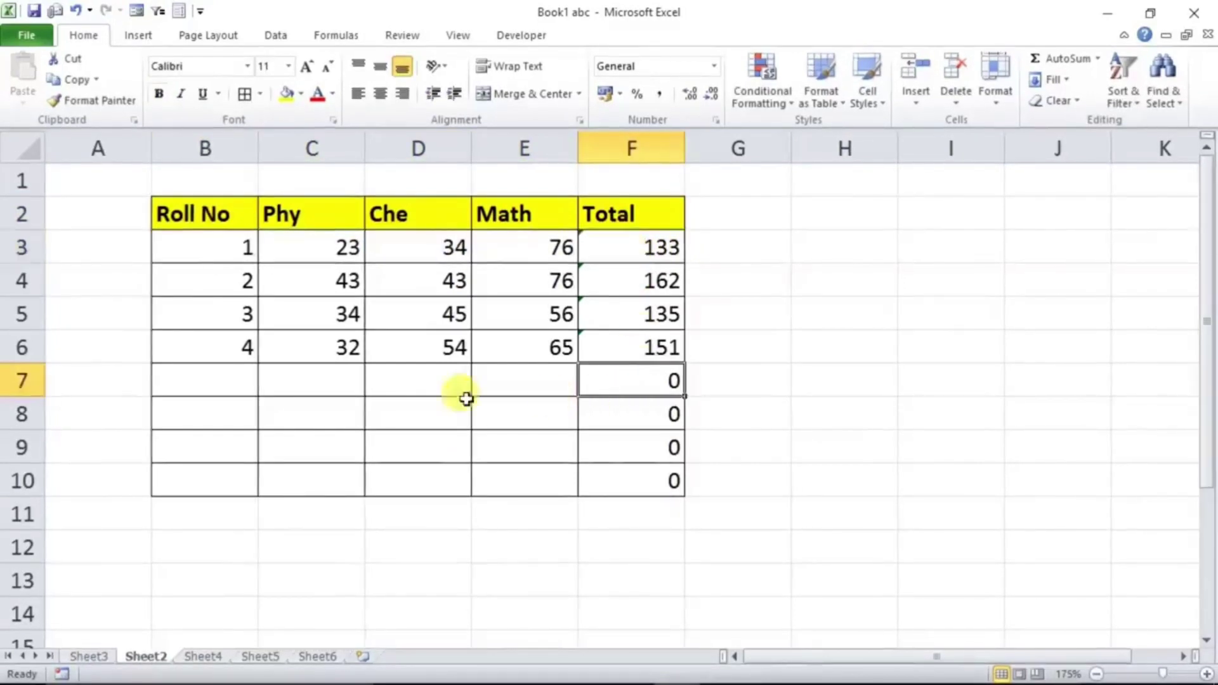
pyautogui.doubleClick(623, 381)
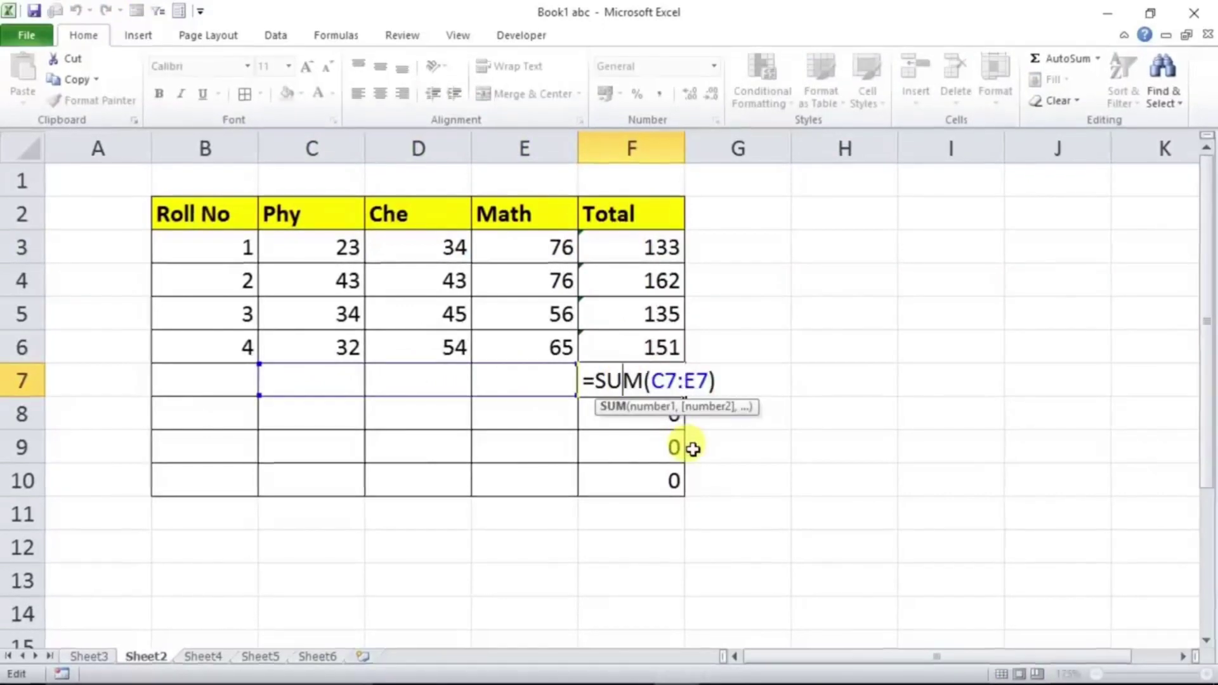
pyautogui.press('Return')
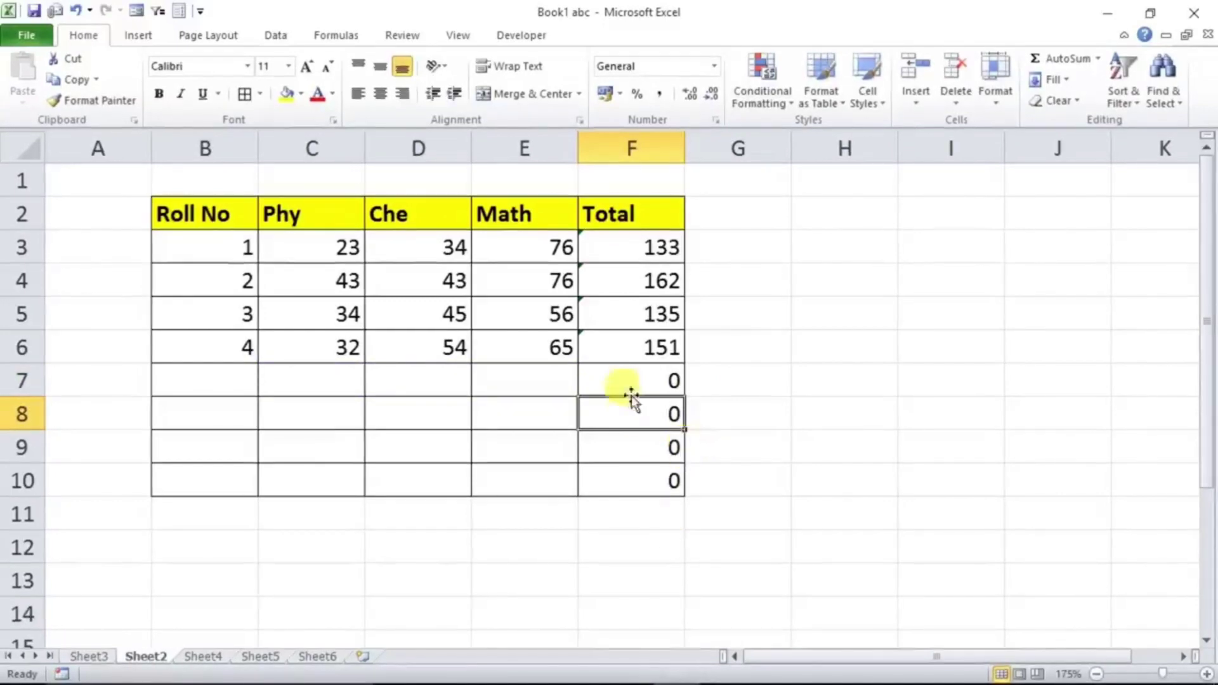
# Apply the custom number format 0;;; to the Total cells F3:F10 to hide zeros
pyautogui.moveTo(633, 261); pyautogui.dragTo(618, 468)
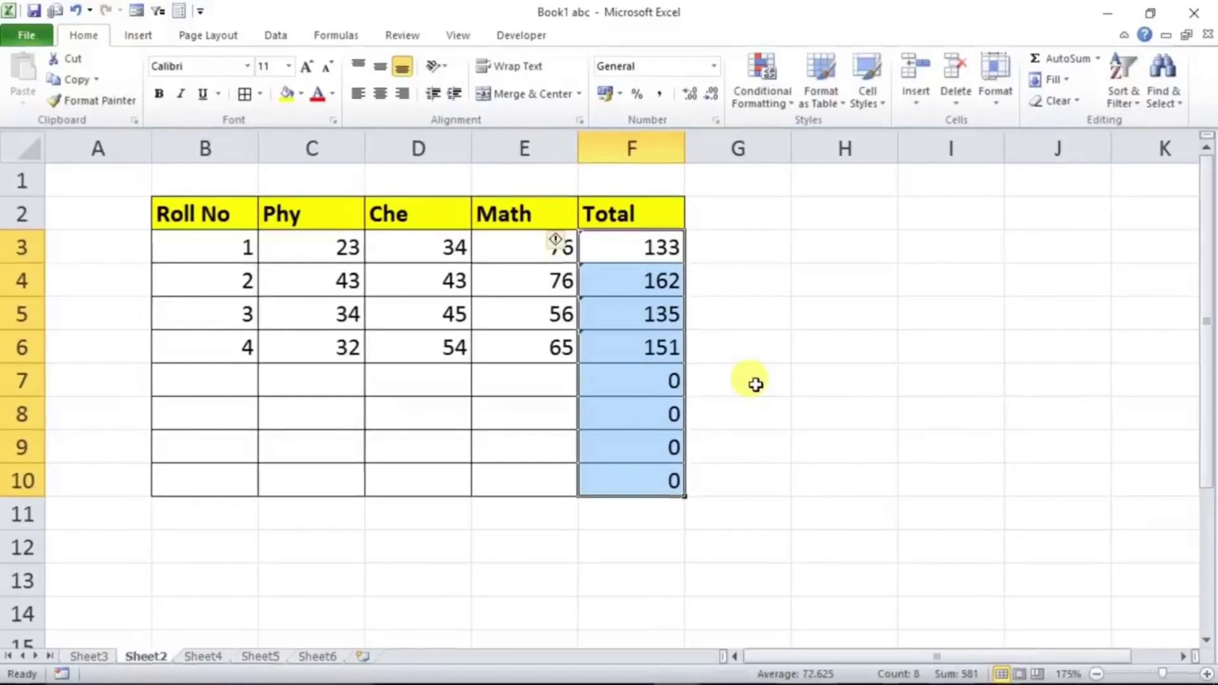
pyautogui.hotkey('ctrl', '1')
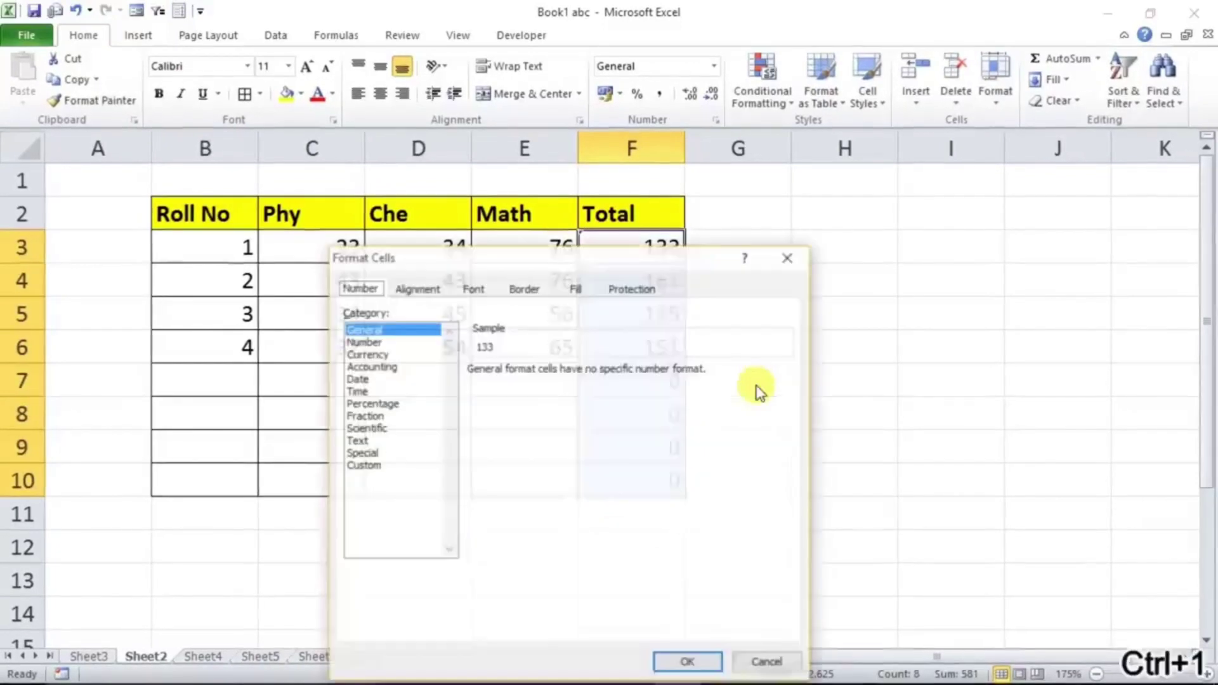
pyautogui.click(365, 466)
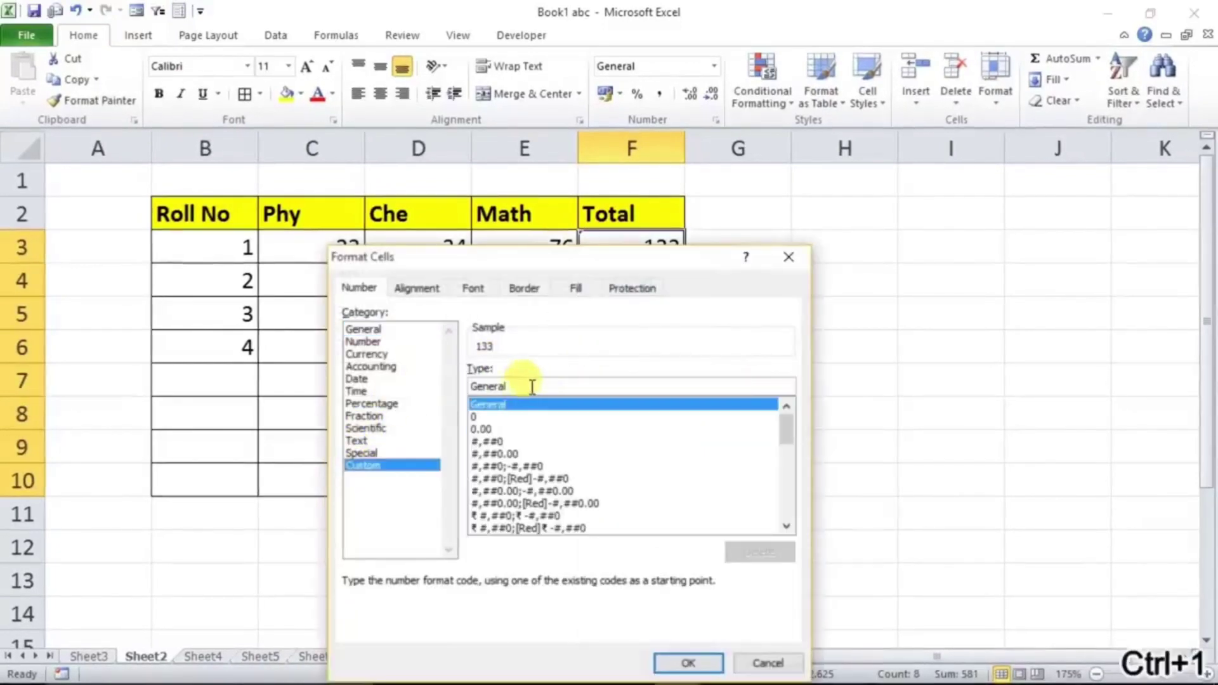
pyautogui.doubleClick(498, 386)
pyautogui.press('BackSpace')
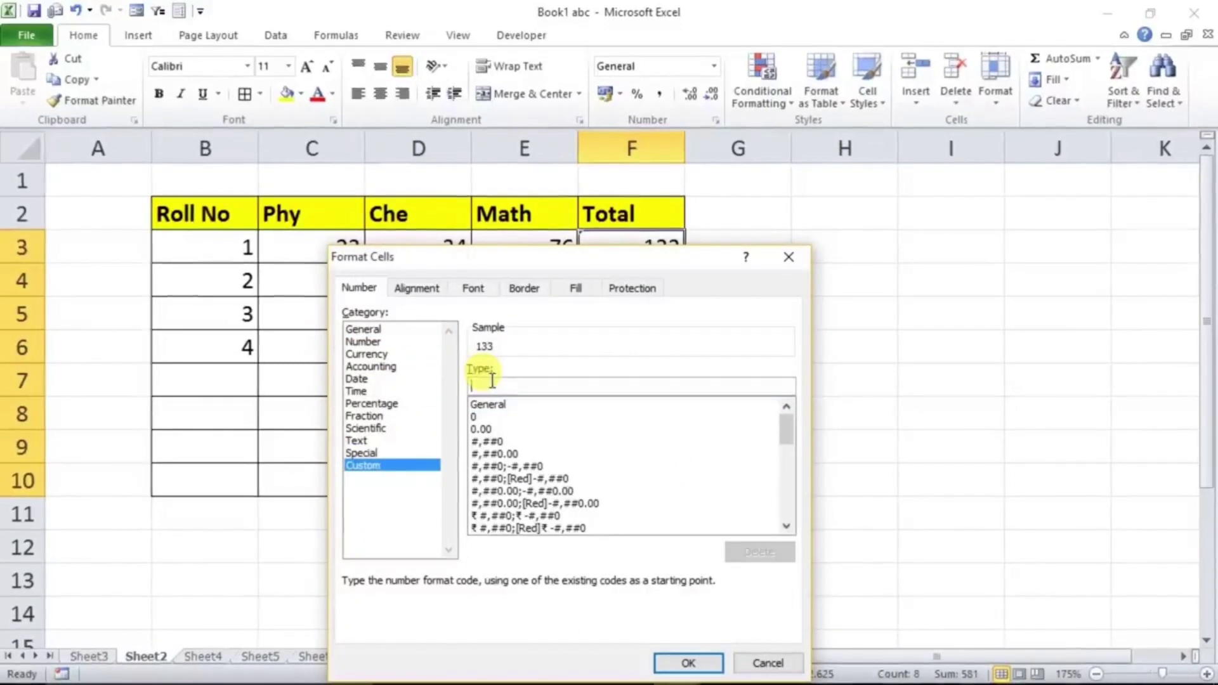
pyautogui.write('0;;')
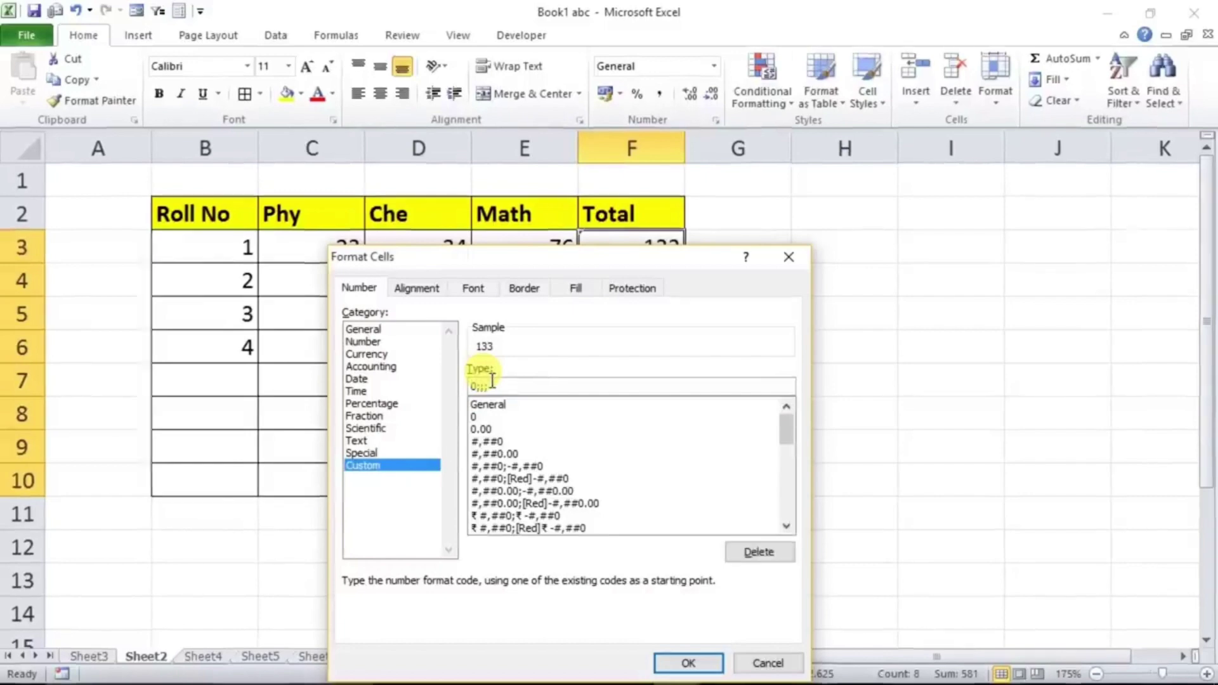
pyautogui.write(';')
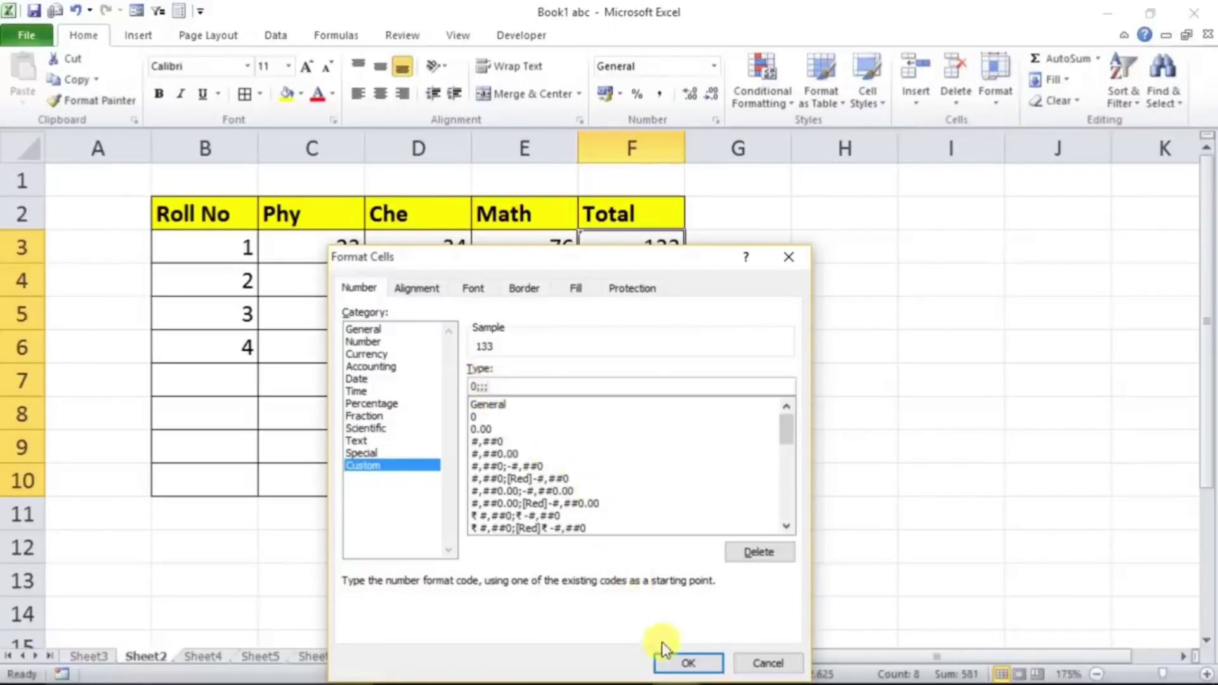
pyautogui.click(690, 661)
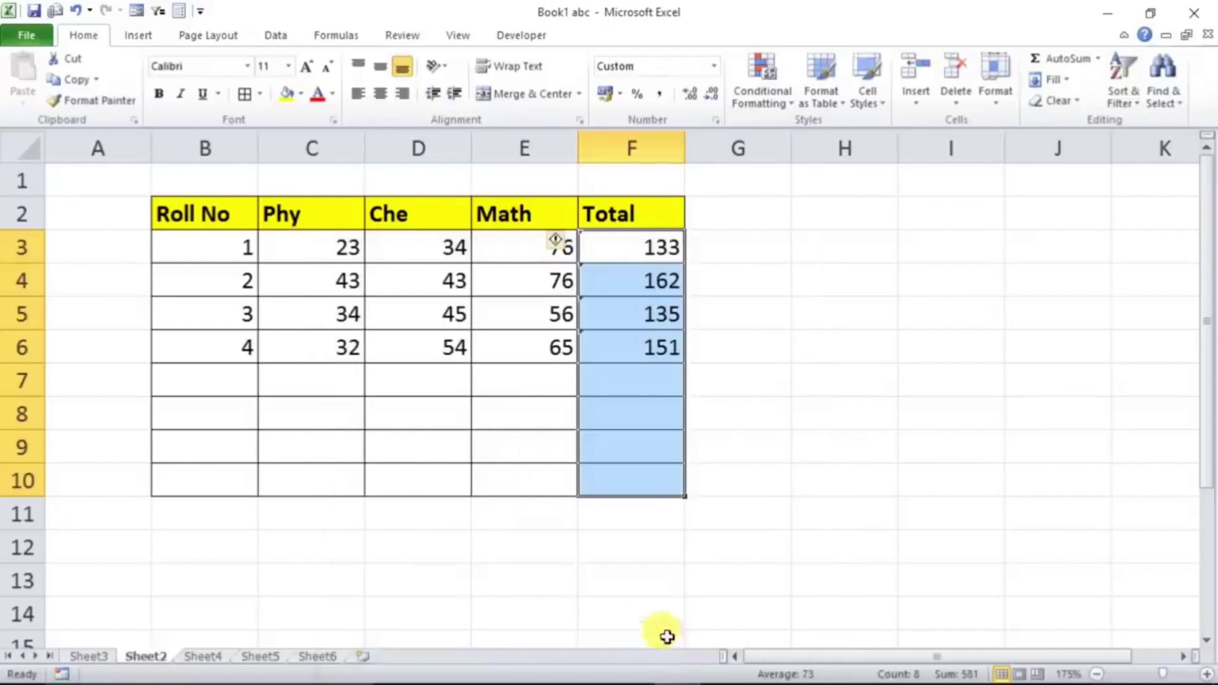
# Enter the marks 45 for Phy, 45 for Che and 54 for Math in row 7
pyautogui.click(343, 392)
pyautogui.write('45')
pyautogui.press('Tab')
pyautogui.write('4')
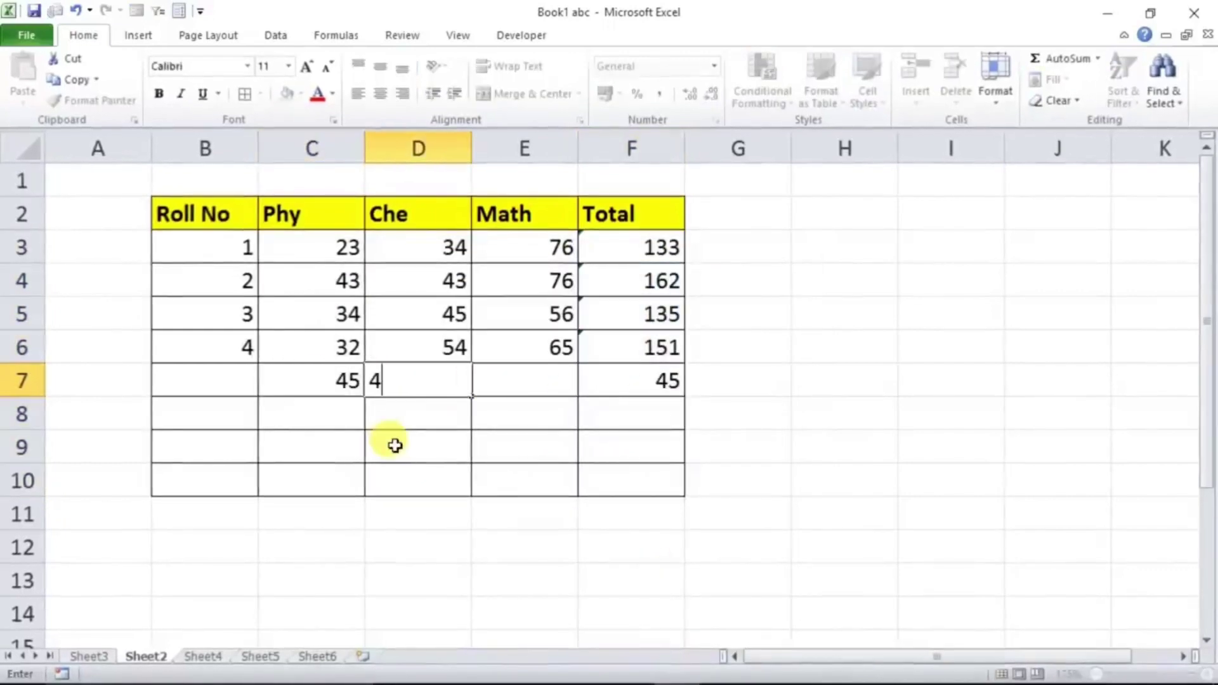
pyautogui.write('5')
pyautogui.press('Tab')
pyautogui.write('54')
pyautogui.click(397, 452)
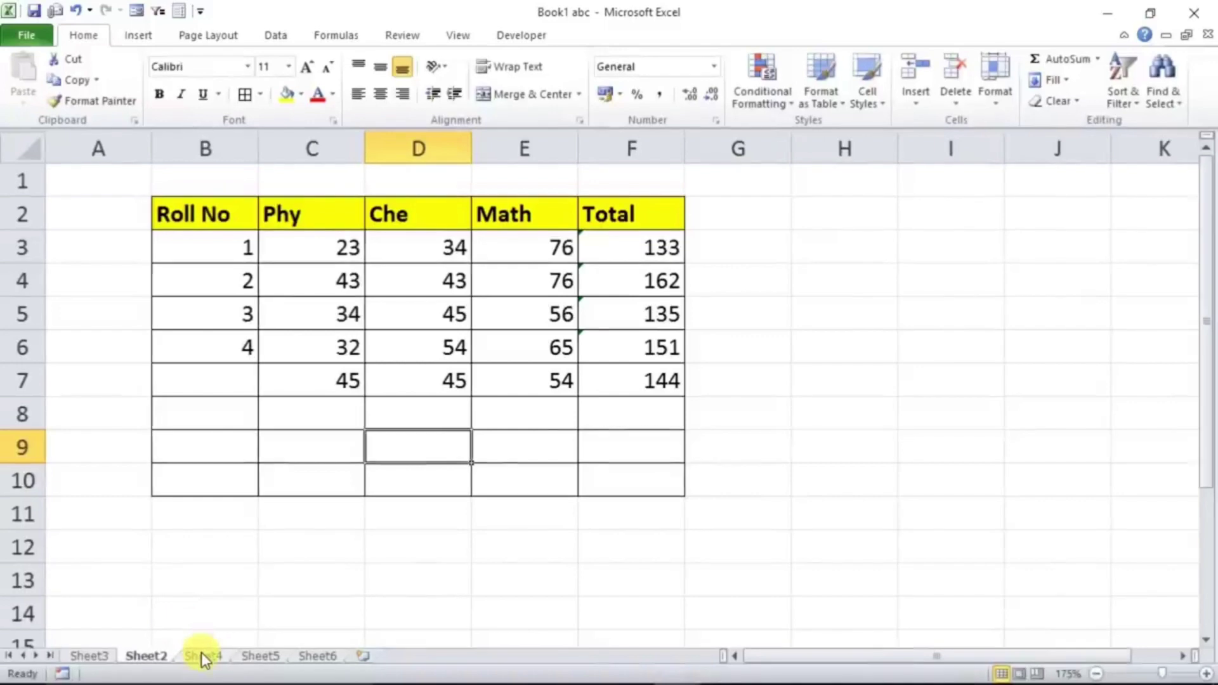
# Reorder the columns on Sheet4 by moving Che ahead of Math and Phy ahead of Che, shifting the other columns over
pyautogui.click(200, 656)
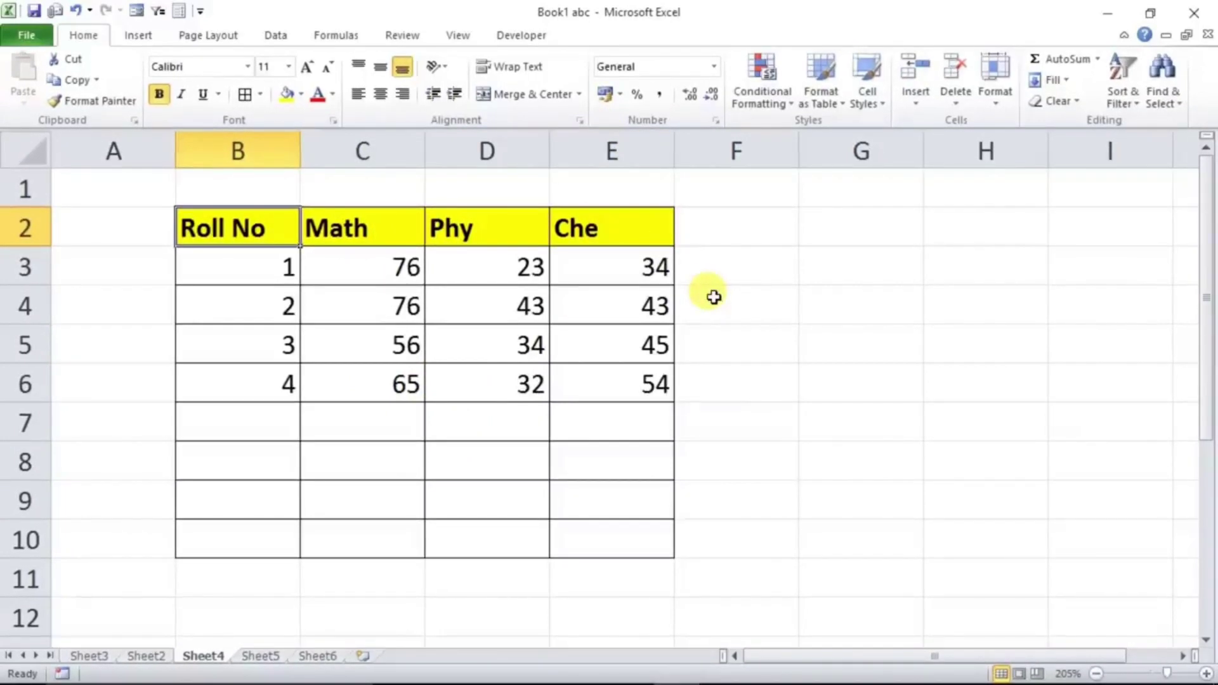
pyautogui.click(614, 137)
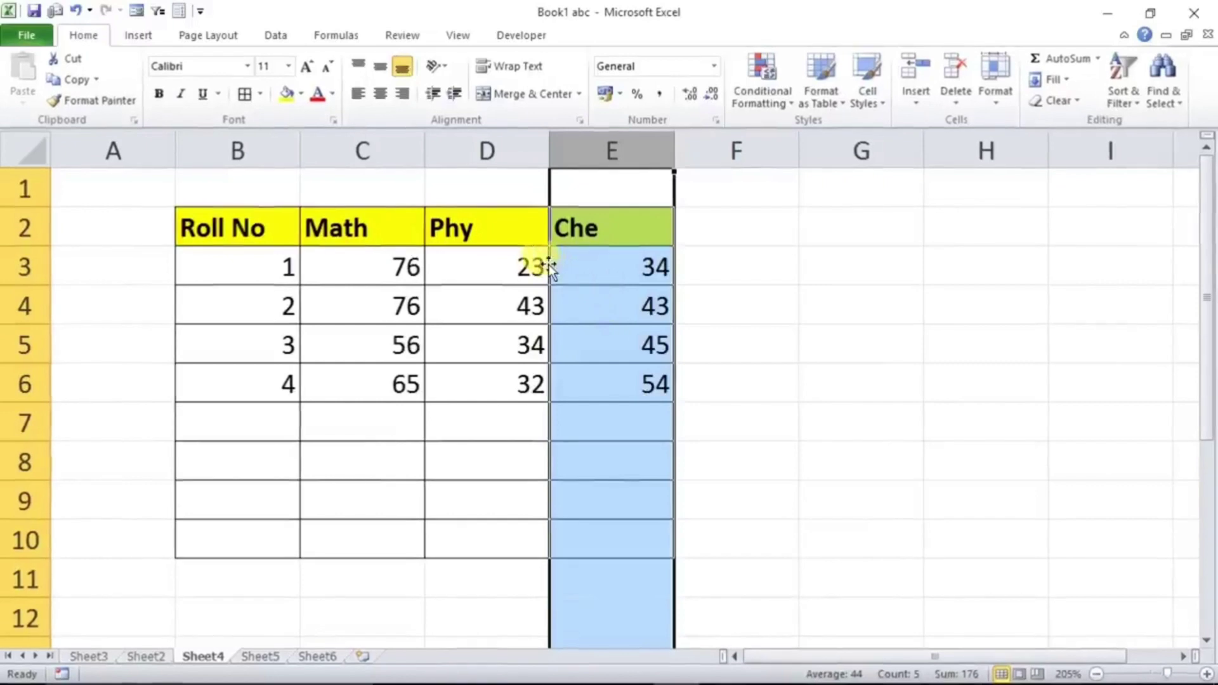
pyautogui.moveTo(550, 185)
pyautogui.mouseDown()
pyautogui.moveTo(352, 194)
pyautogui.moveTo(549, 198)
pyautogui.moveTo(353, 219)
pyautogui.mouseUp()
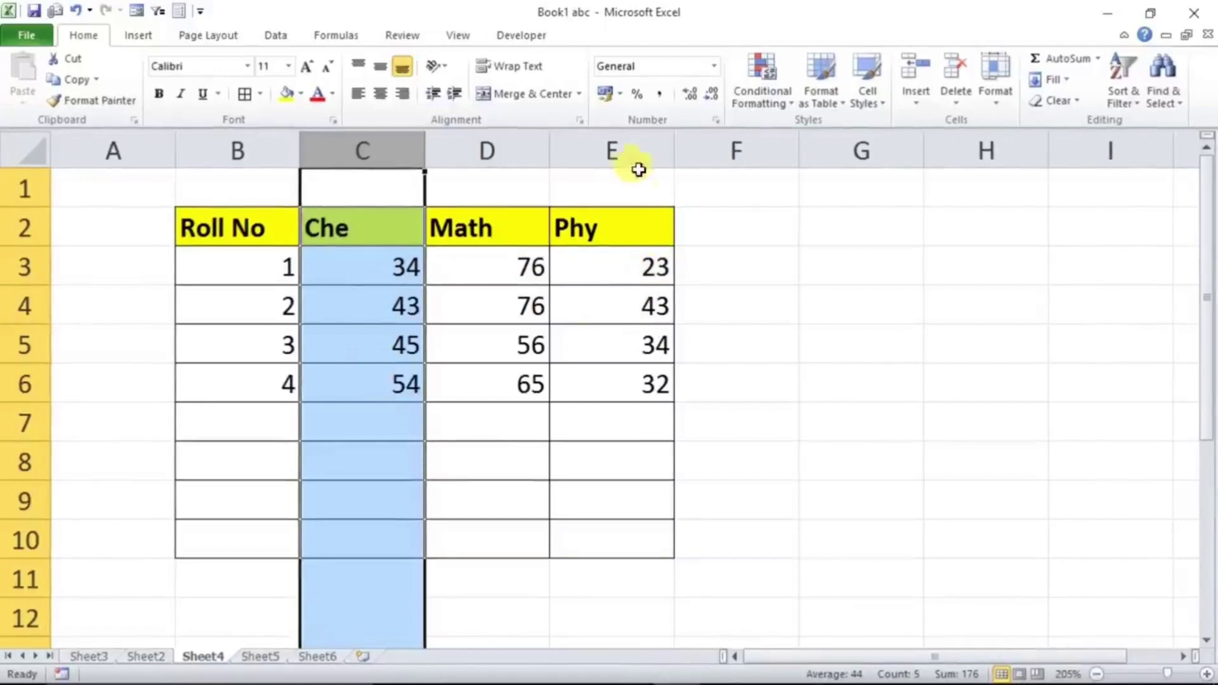
pyautogui.click(627, 145)
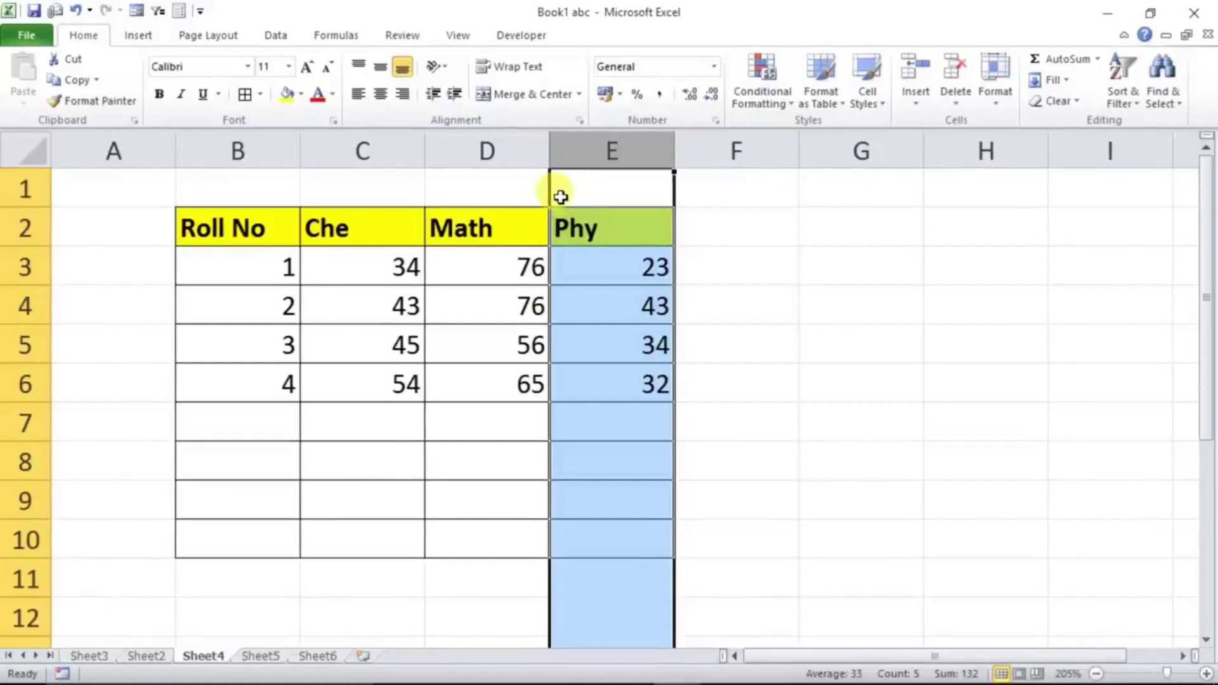
pyautogui.moveTo(548, 191); pyautogui.dragTo(330, 165)
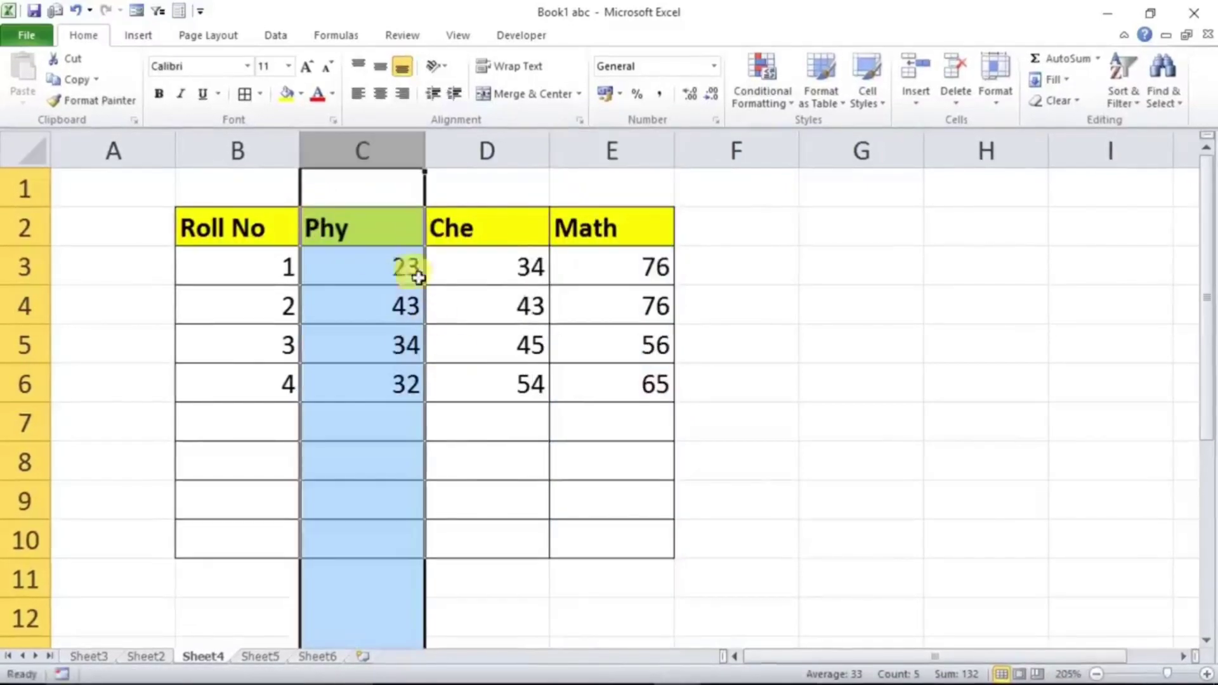
pyautogui.click(271, 236)
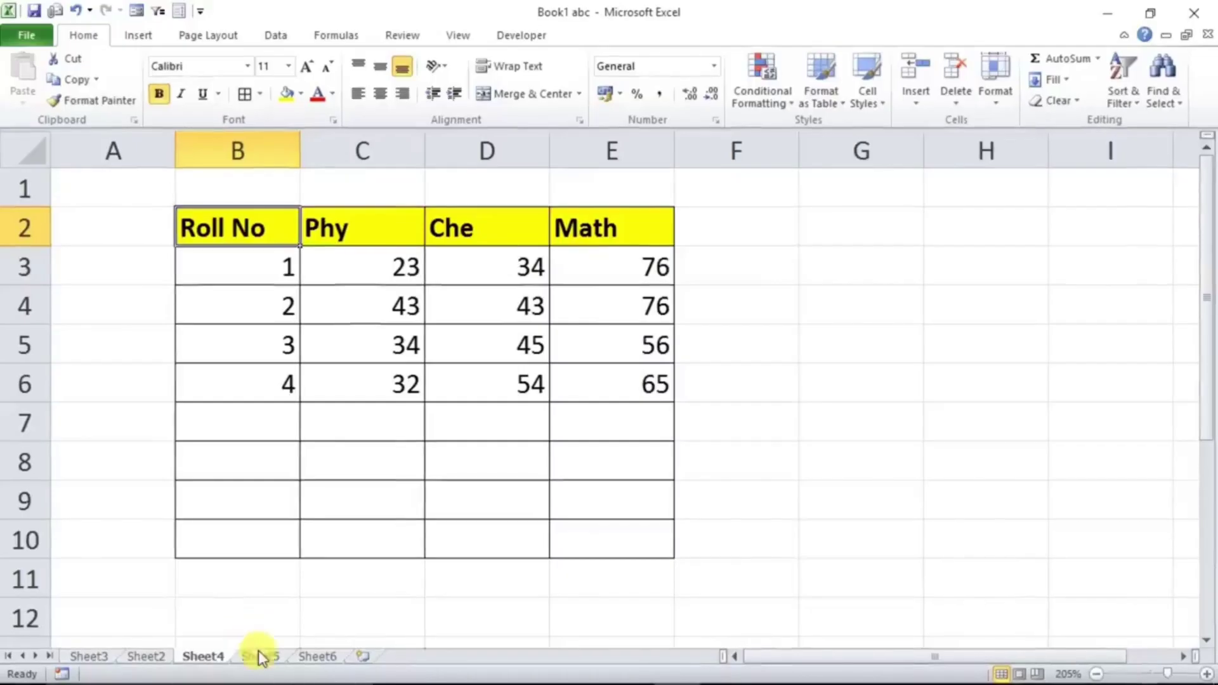
# Convert B2:E10 on Sheet5 into a table with headers and apply the black banded table style
pyautogui.click(260, 656)
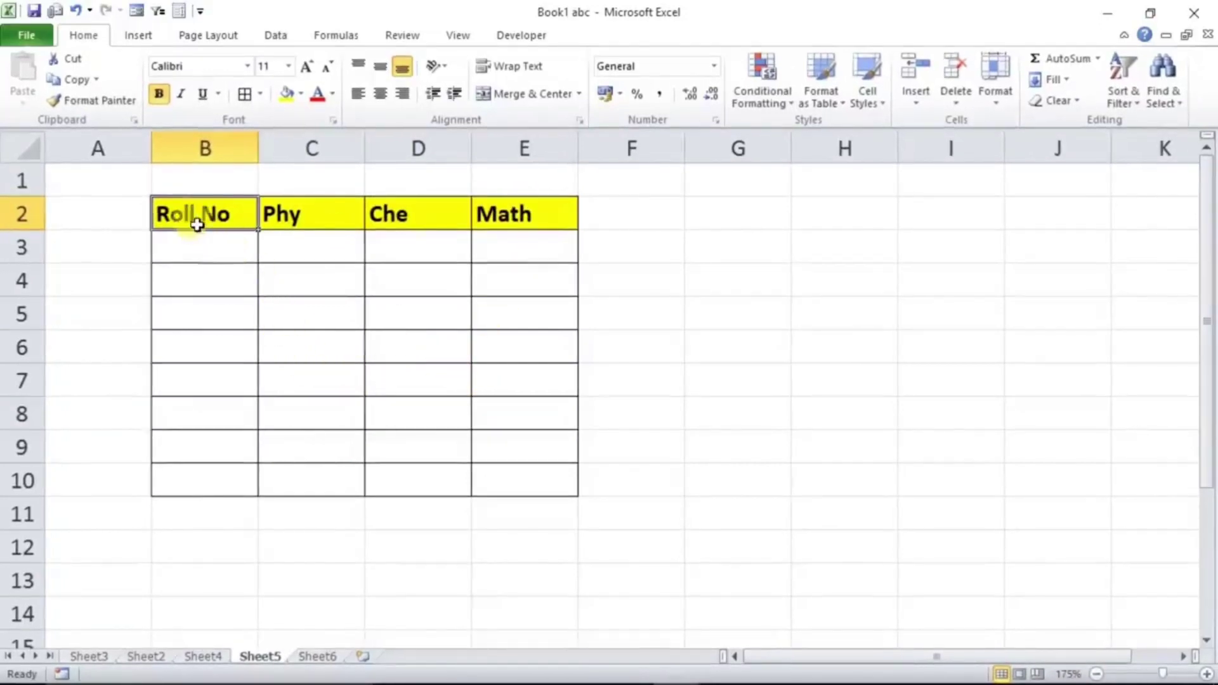
pyautogui.moveTo(179, 212); pyautogui.dragTo(514, 476)
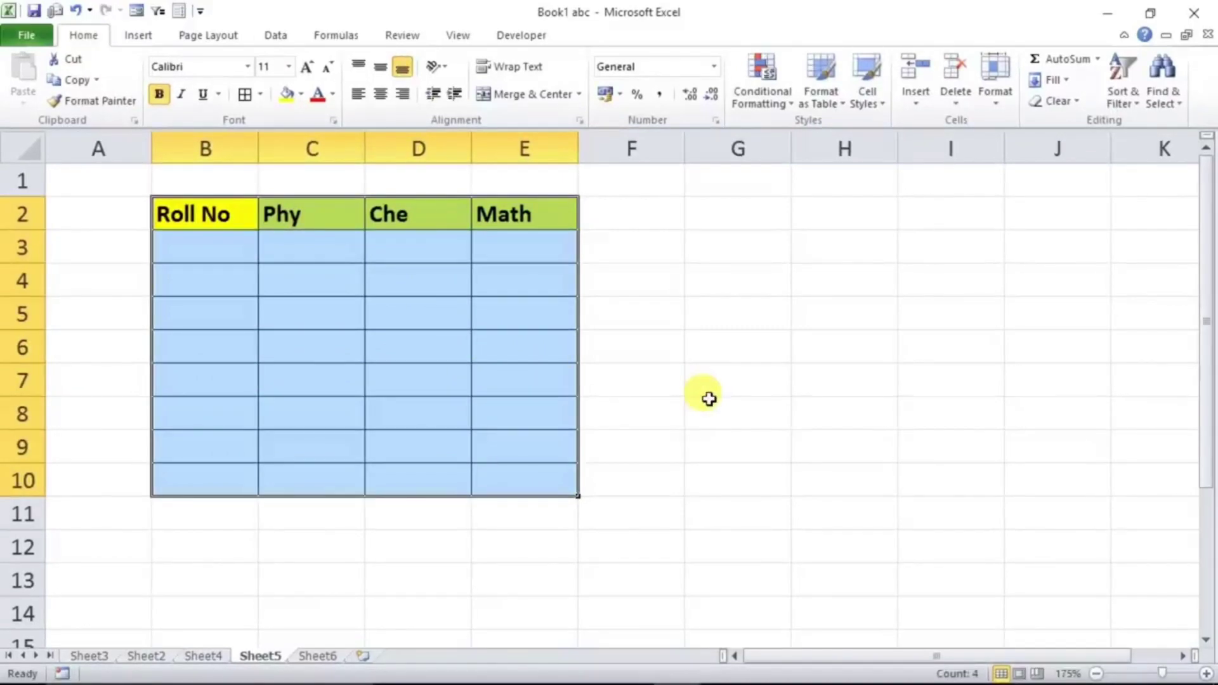
pyautogui.hotkey('ctrl', 't')
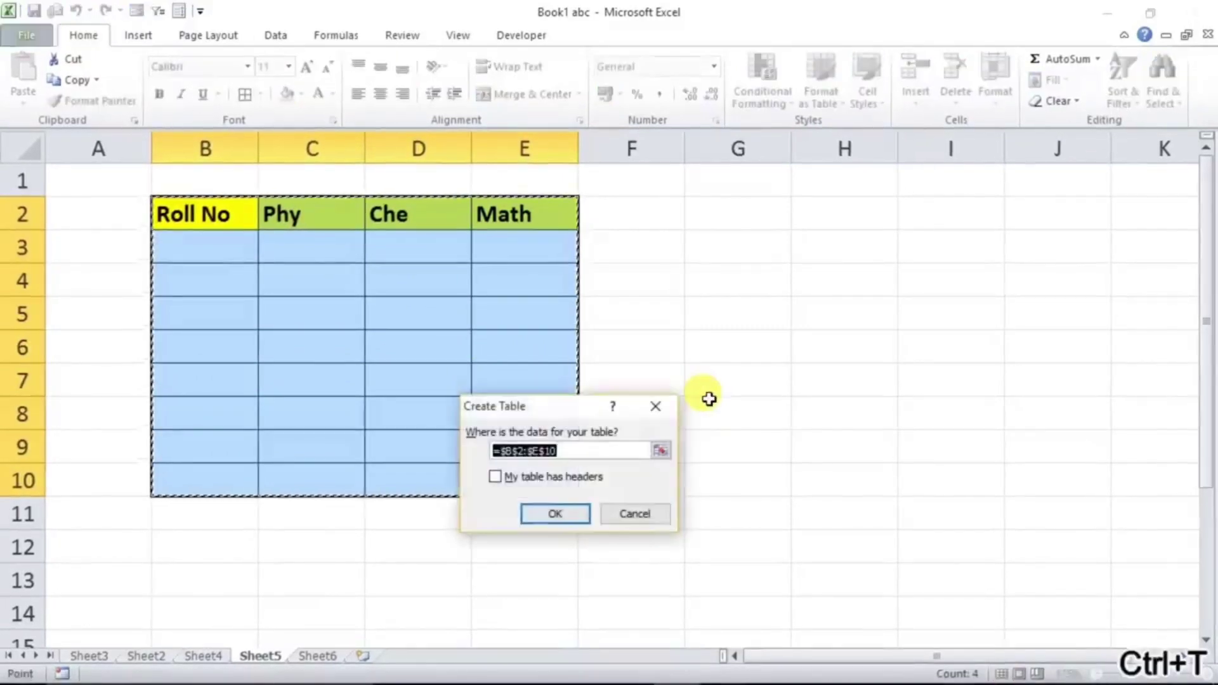
pyautogui.click(504, 475)
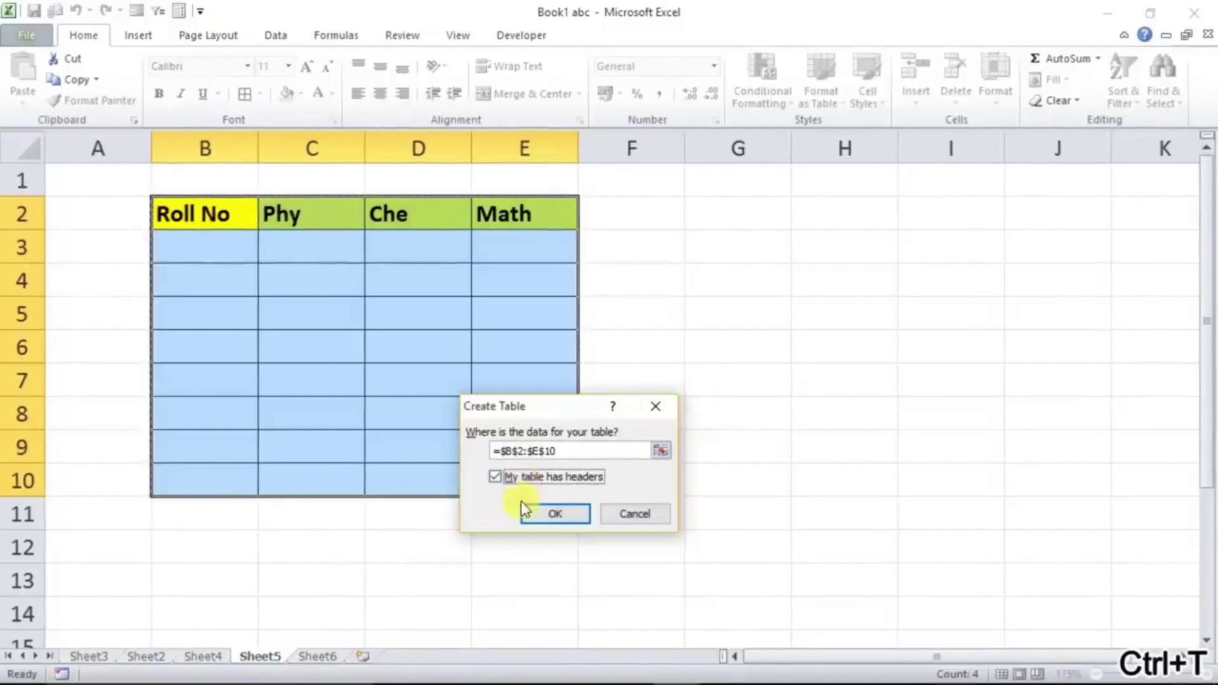
pyautogui.click(553, 512)
pyautogui.click(434, 413)
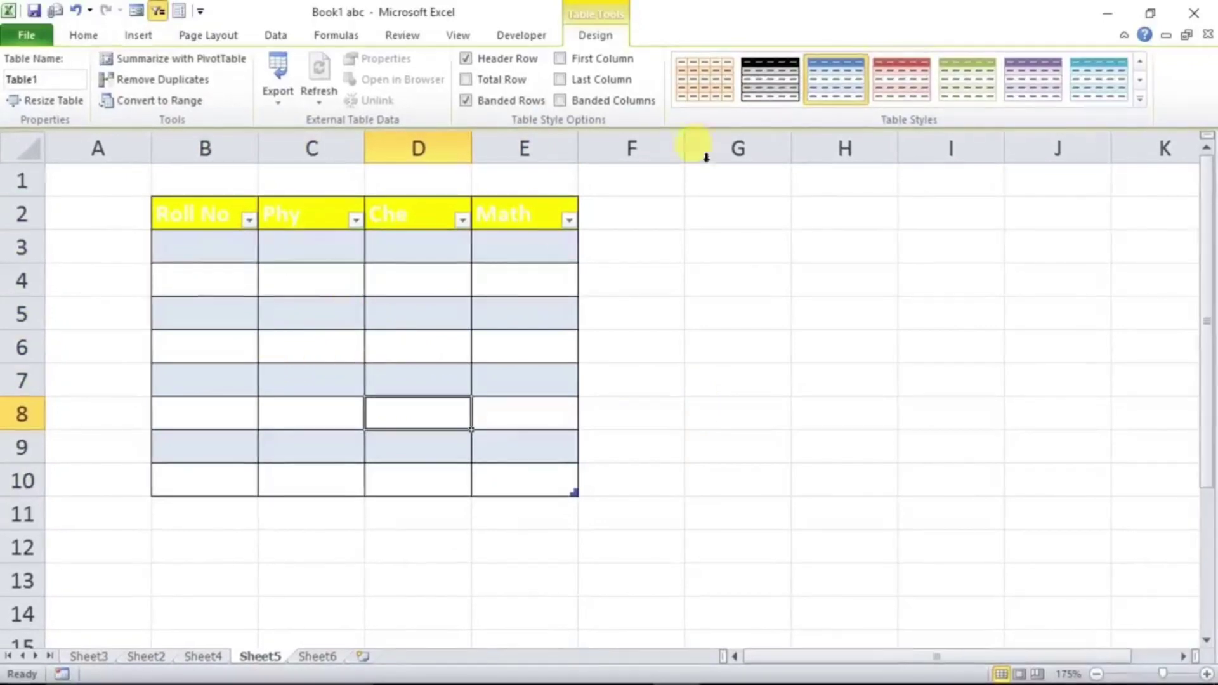
pyautogui.click(781, 85)
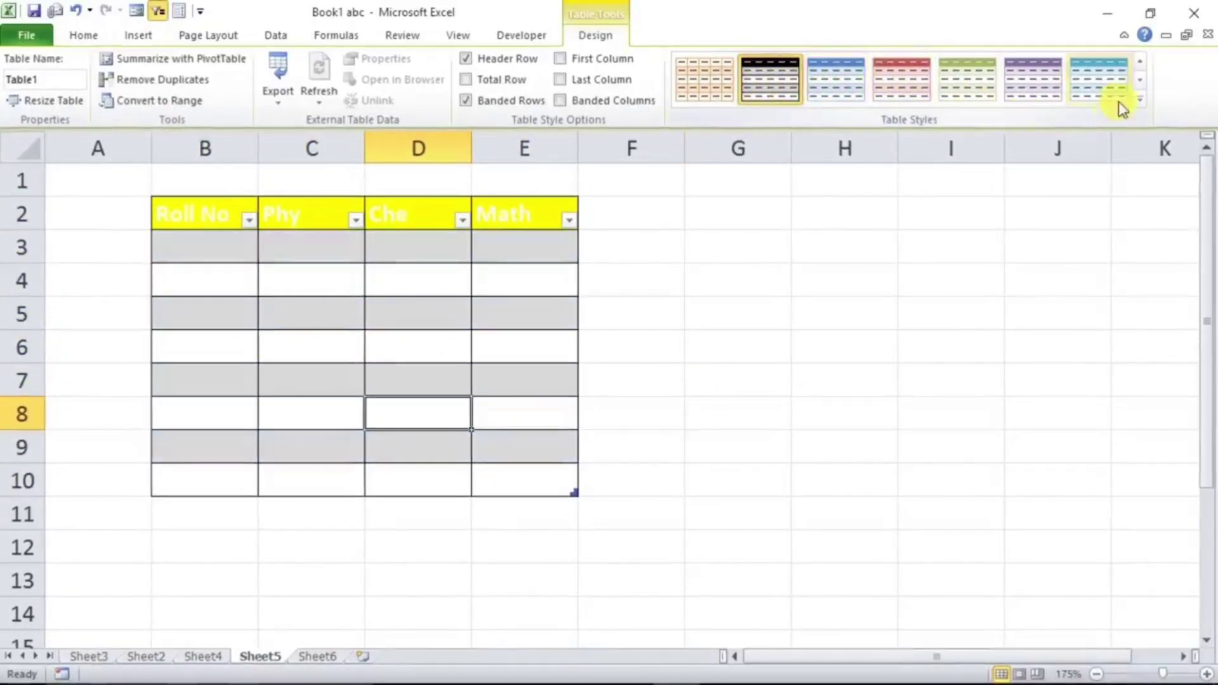
# Apply the purple style to the Sheet5 table and turn off its banded rows
pyautogui.click(1139, 99)
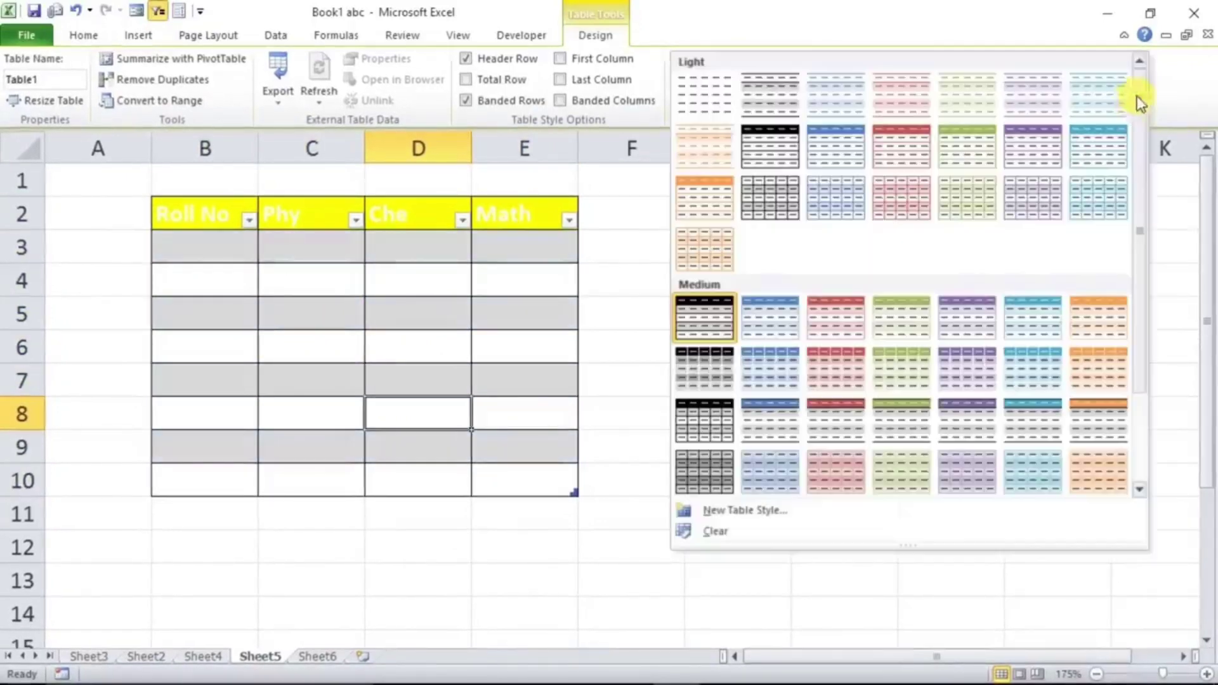
pyautogui.click(707, 322)
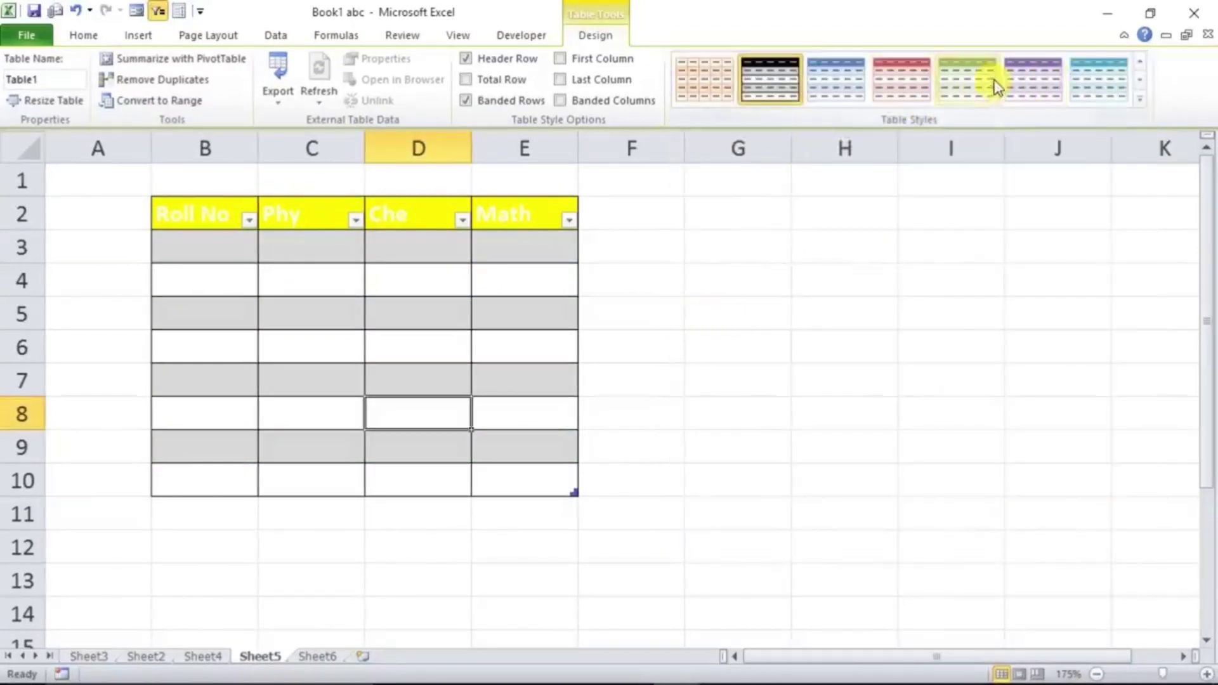
pyautogui.click(1010, 83)
pyautogui.click(371, 324)
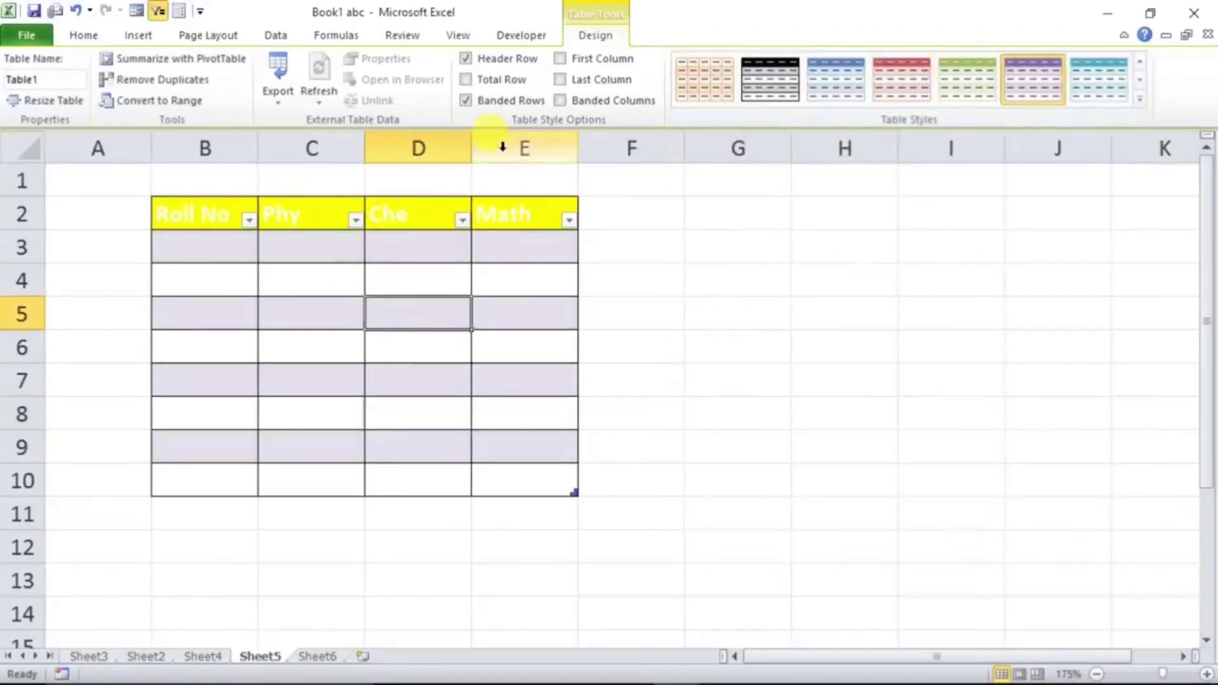
pyautogui.click(482, 100)
pyautogui.click(298, 311)
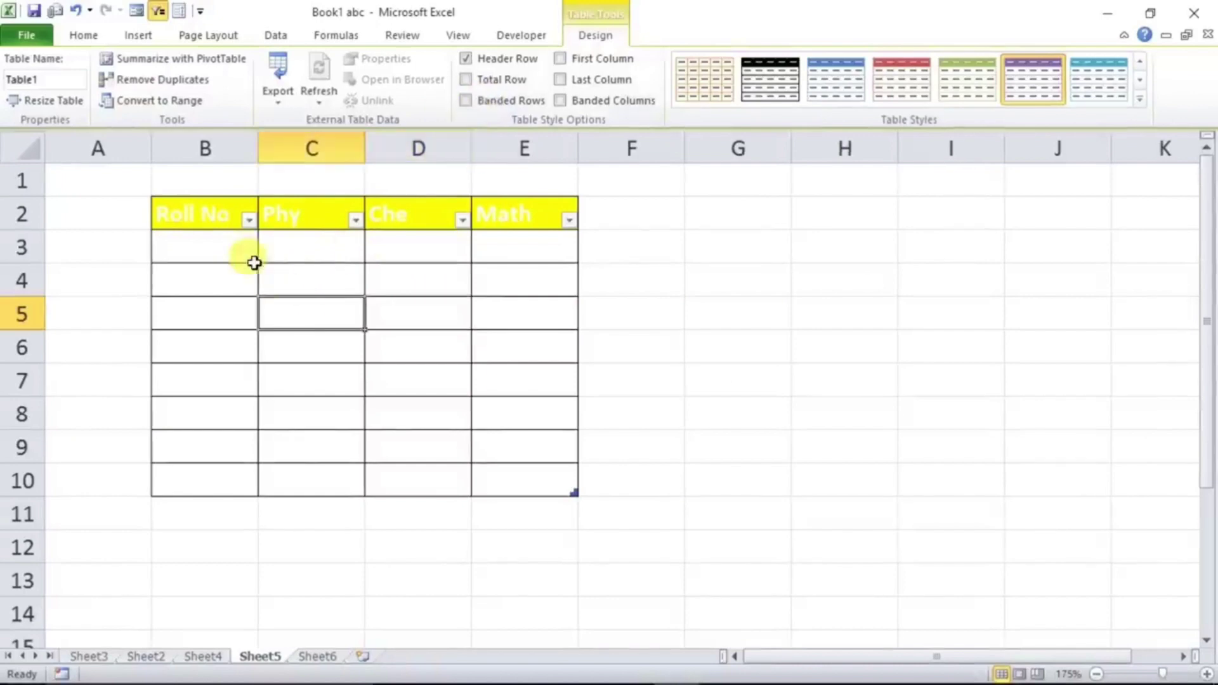
# Set the font colour of the table's header cells B2:E2 to black
pyautogui.click(200, 216)
pyautogui.moveTo(200, 216); pyautogui.dragTo(489, 228)
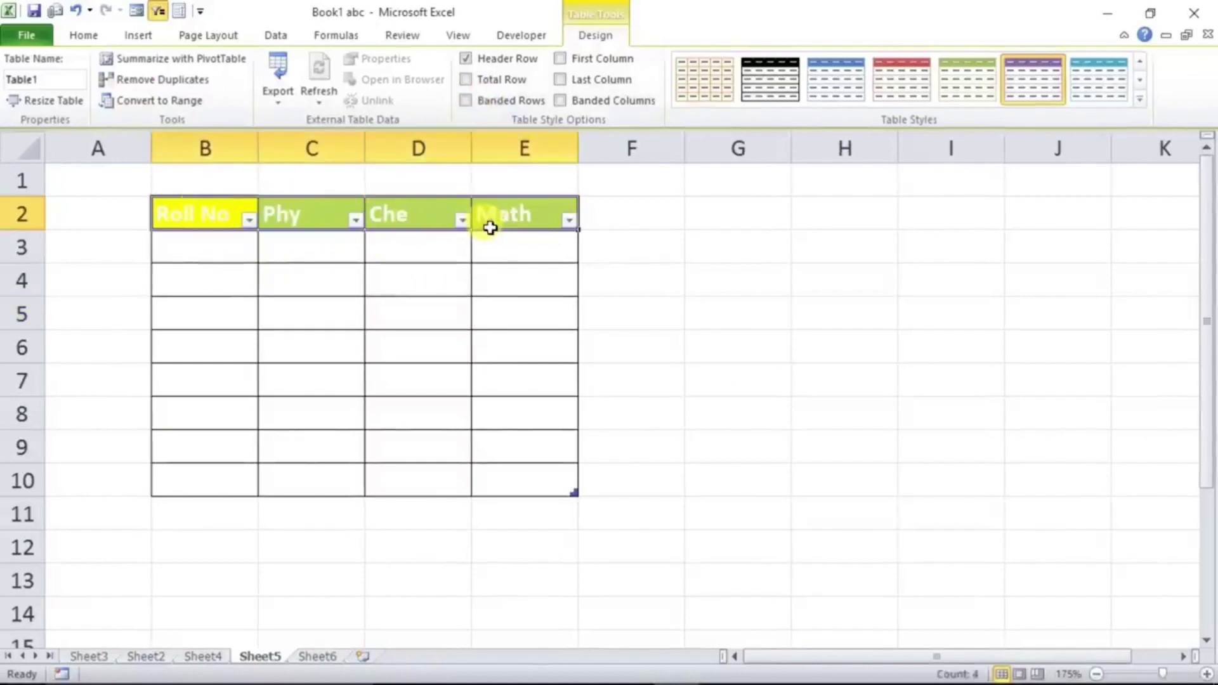
pyautogui.click(77, 33)
pyautogui.click(332, 93)
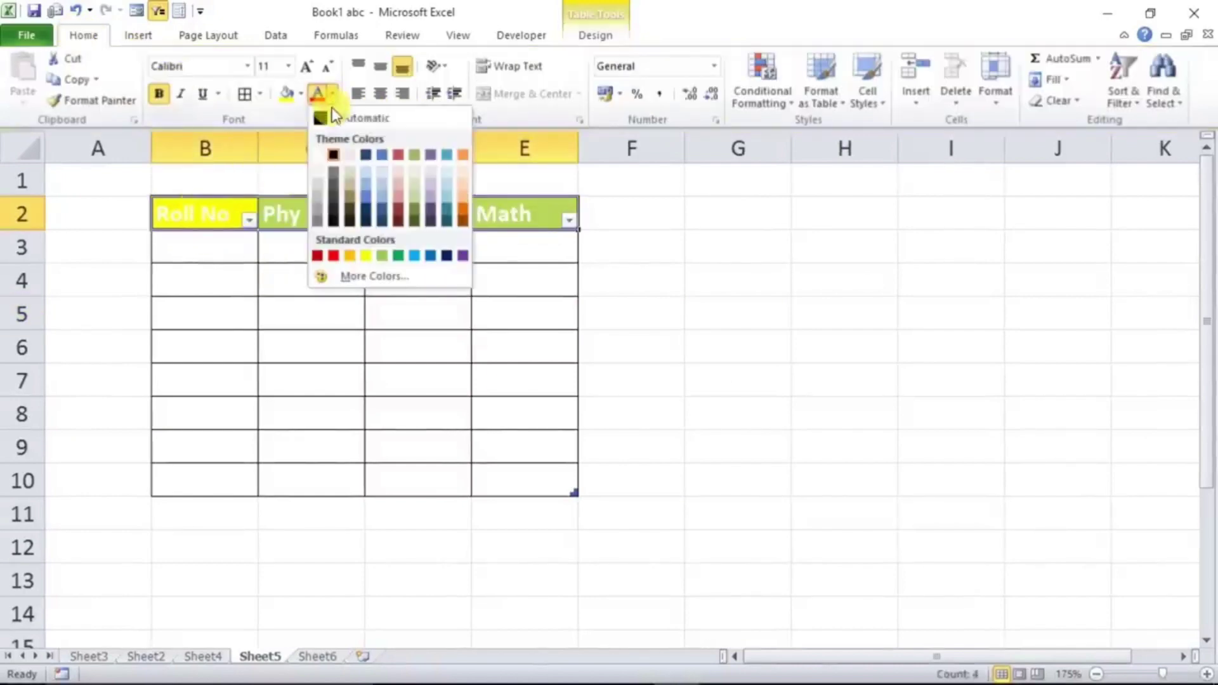
pyautogui.click(332, 221)
pyautogui.moveTo(165, 244); pyautogui.dragTo(435, 468)
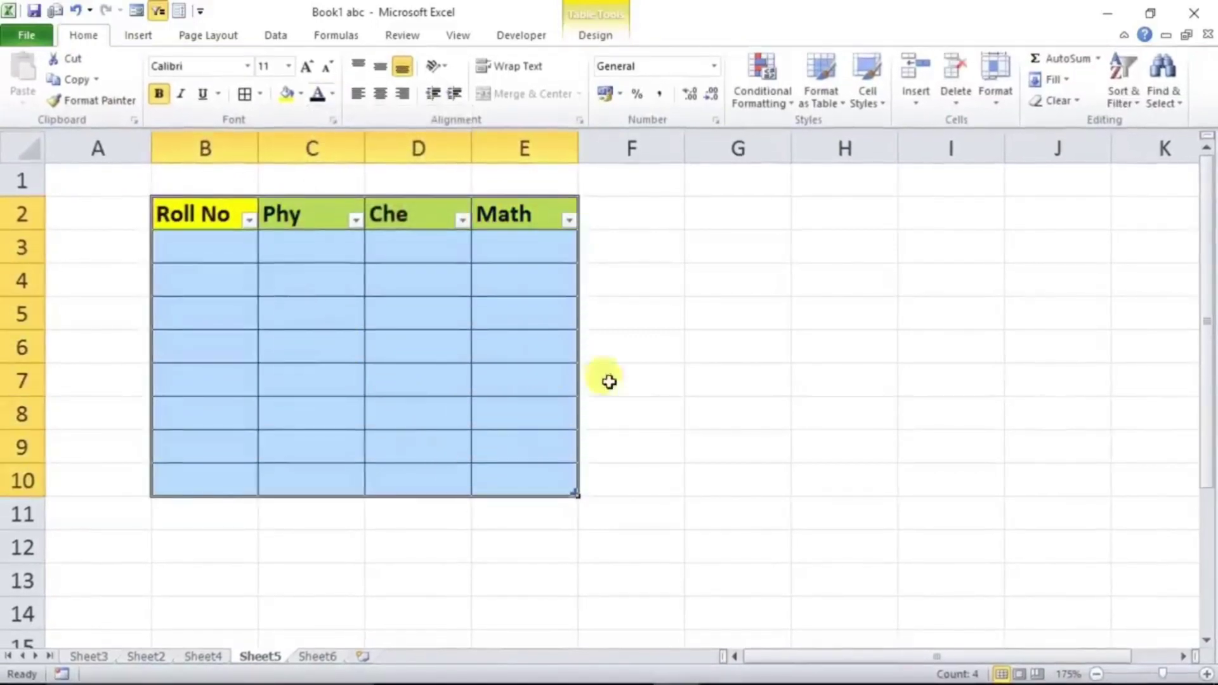
pyautogui.click(693, 402)
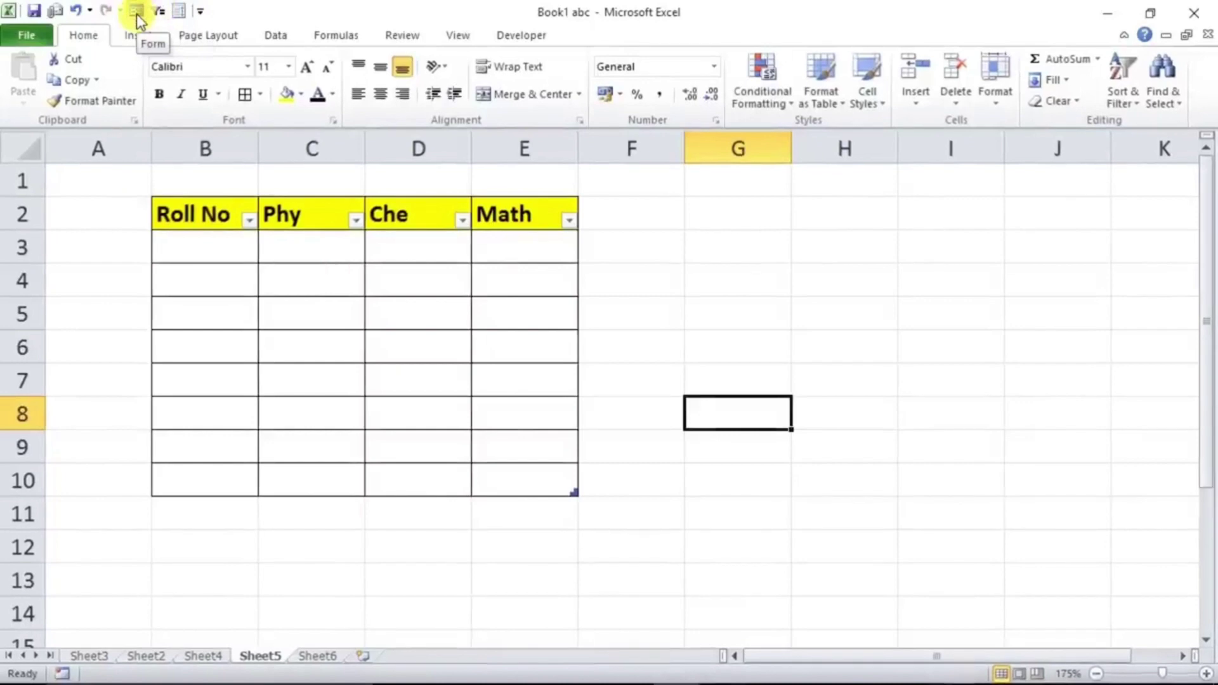
# Locate the Form command under All Commands in the Quick Access Toolbar options, closing them without adding anything
pyautogui.click(201, 11)
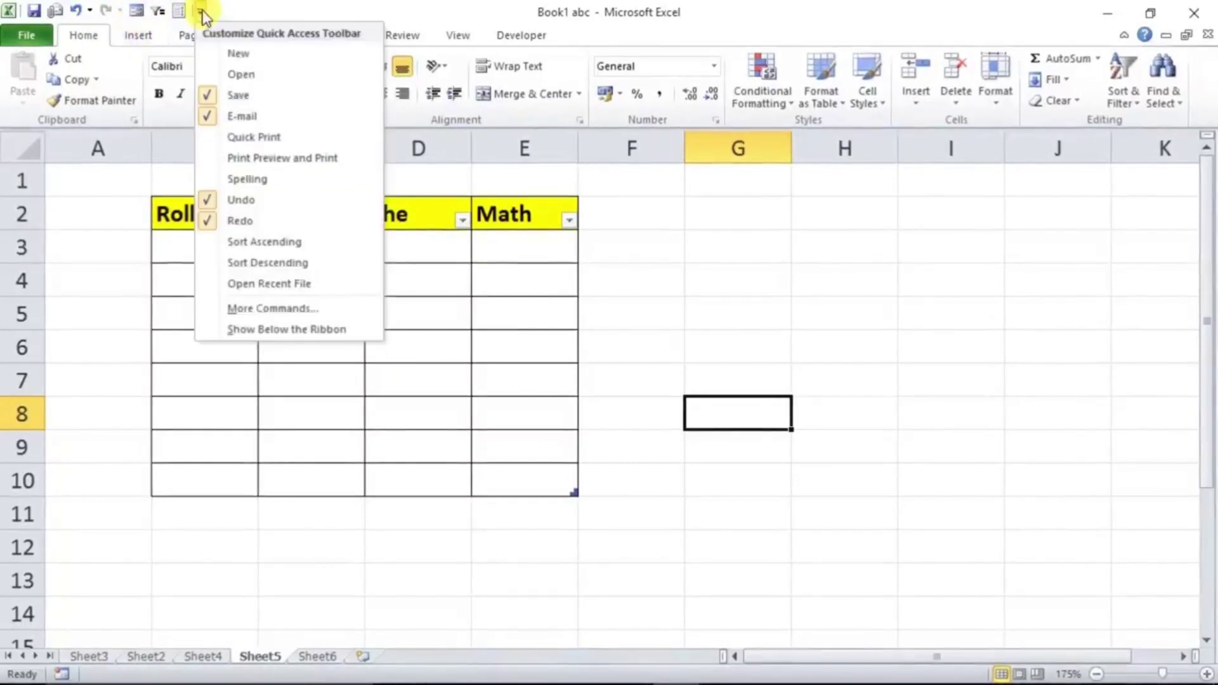
pyautogui.click(250, 310)
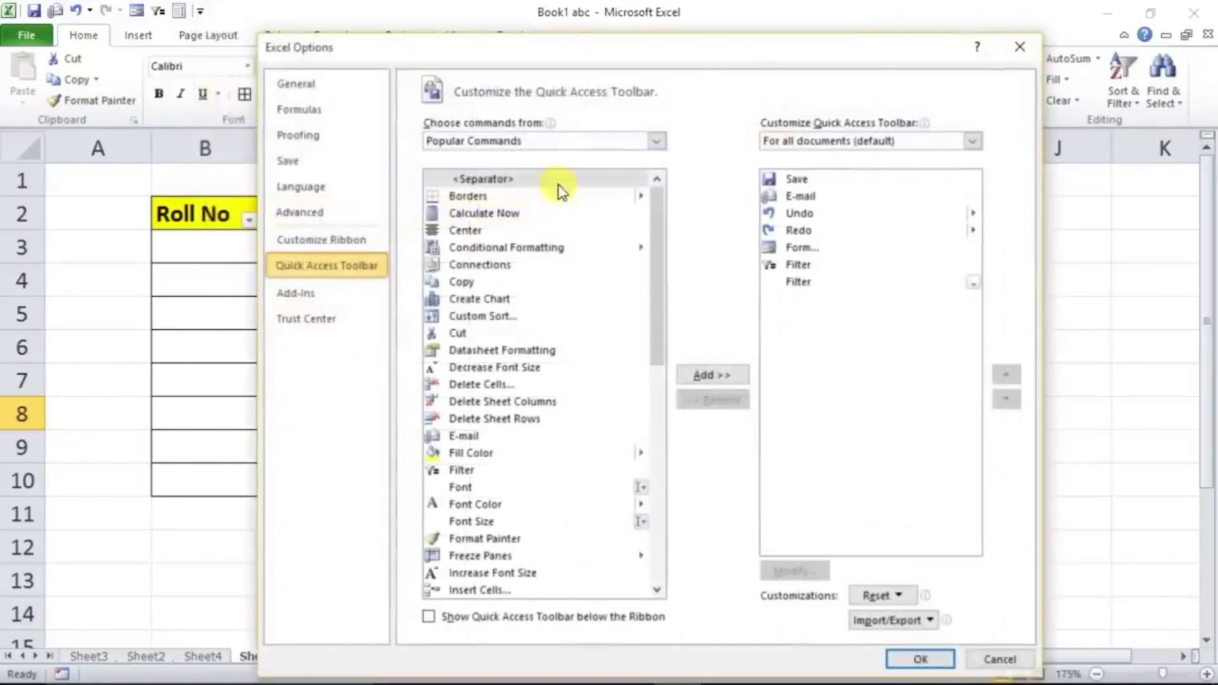
pyautogui.click(560, 142)
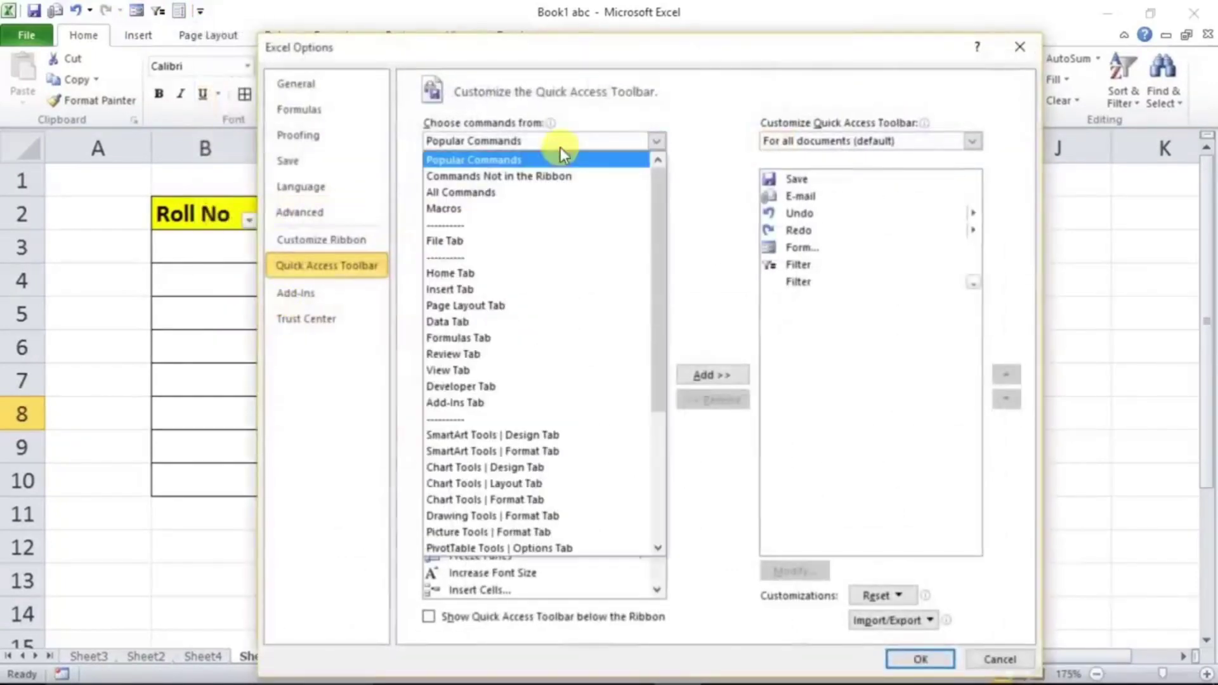
pyautogui.click(455, 192)
pyautogui.moveTo(656, 192); pyautogui.dragTo(656, 320)
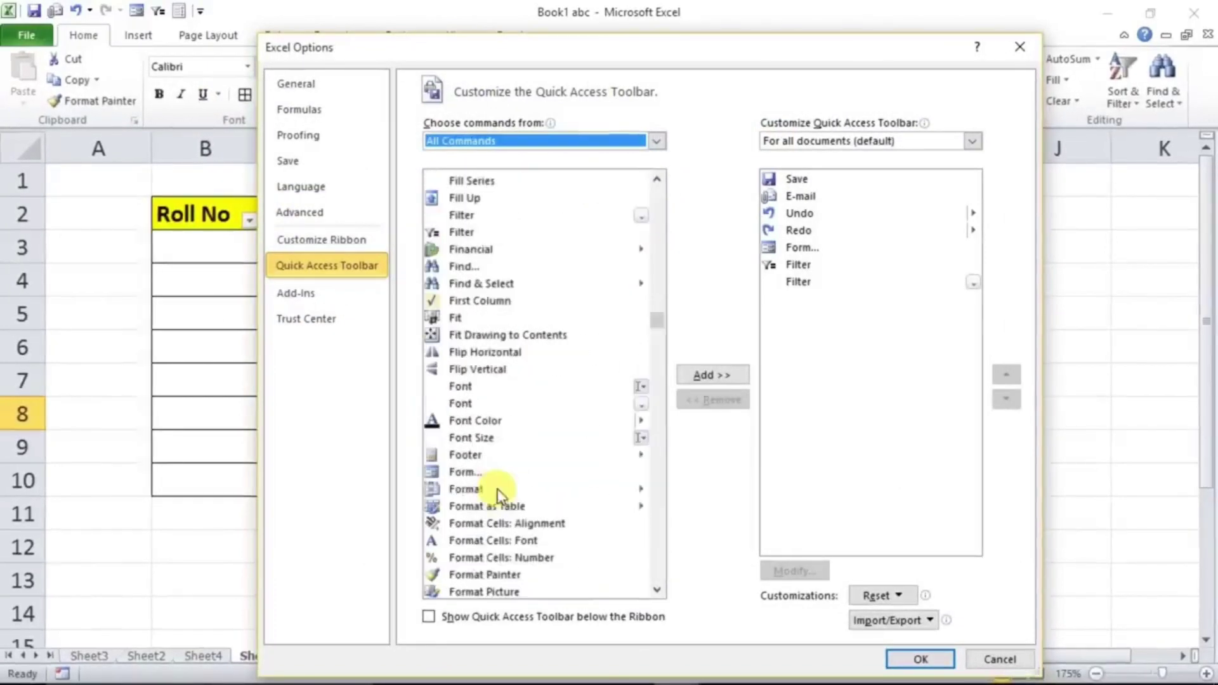
pyautogui.click(463, 473)
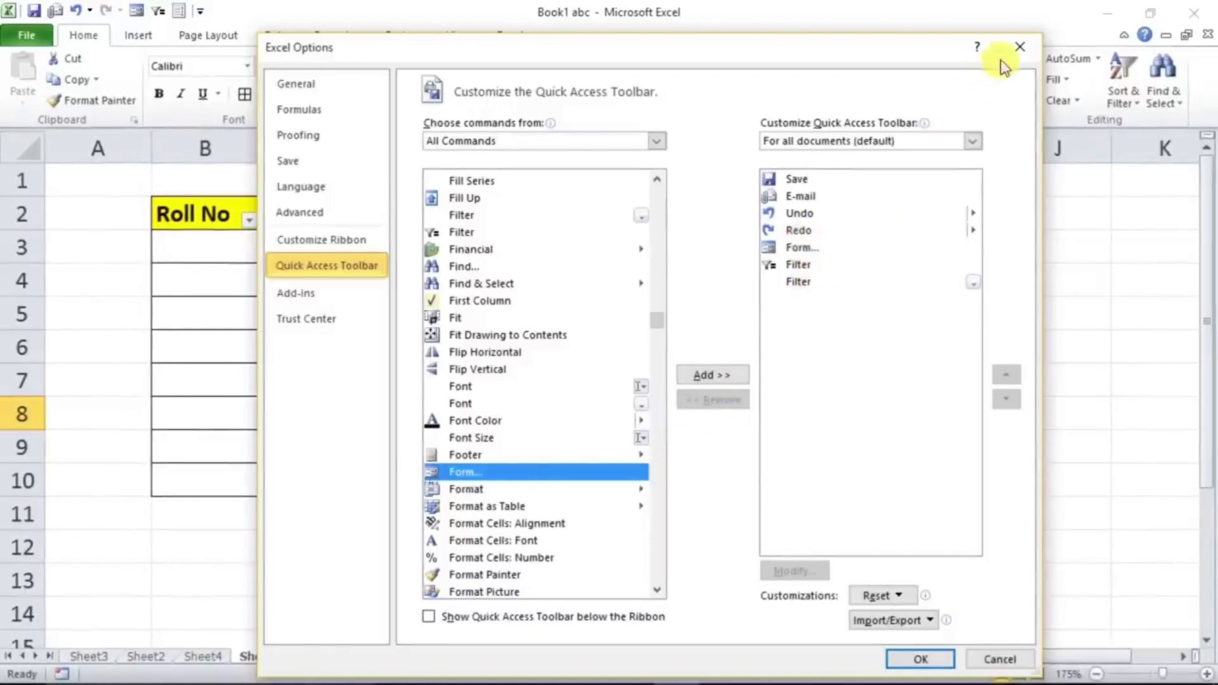
pyautogui.click(1015, 53)
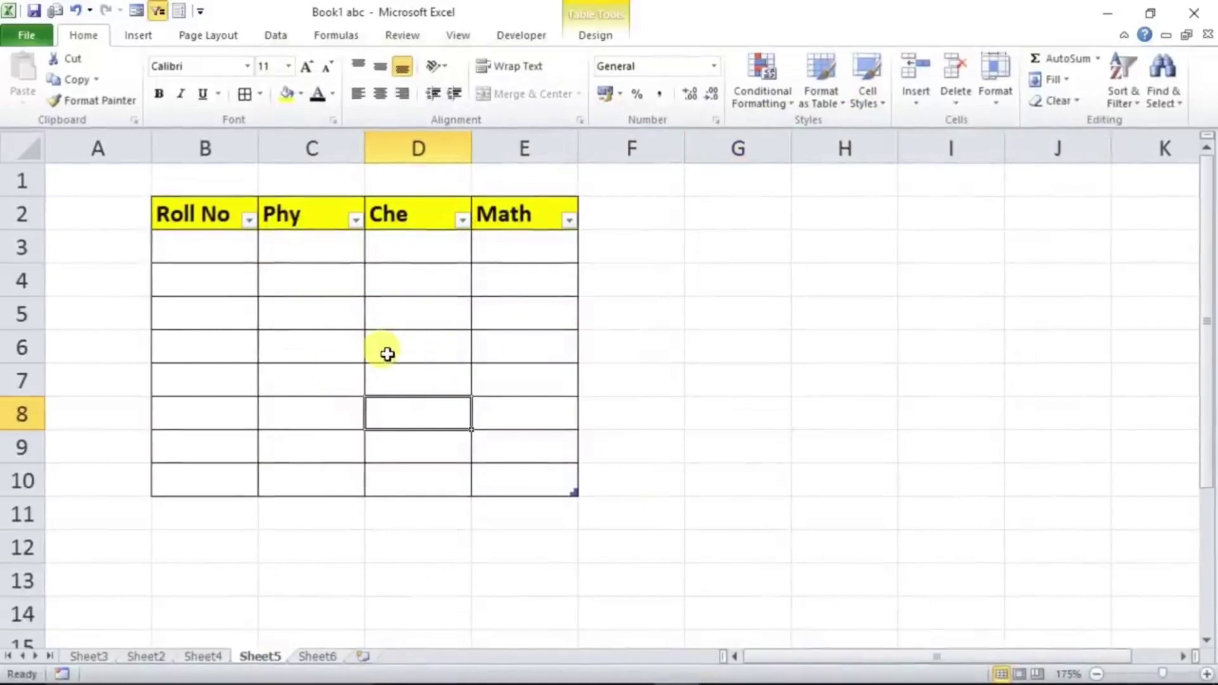
# Add a record to the Sheet5 table through its data form with Roll No 1, Phy 23, Che 34 and Math 45
pyautogui.click(416, 354)
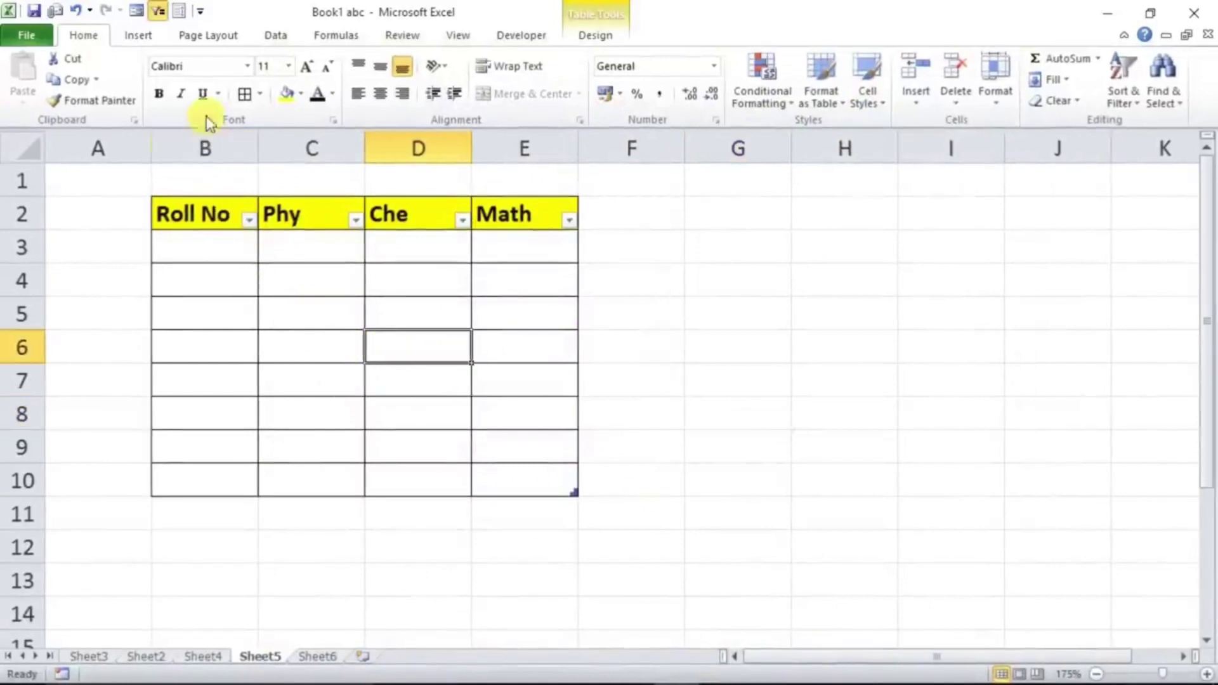
pyautogui.click(138, 10)
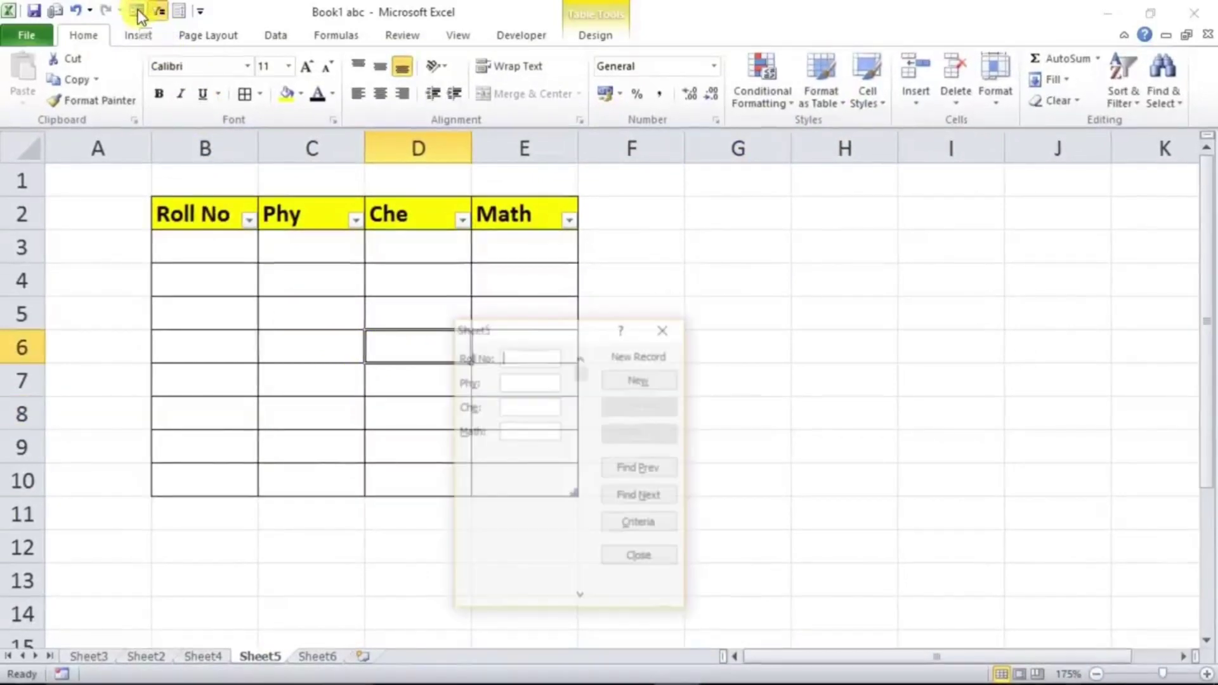
pyautogui.moveTo(557, 326); pyautogui.dragTo(695, 251)
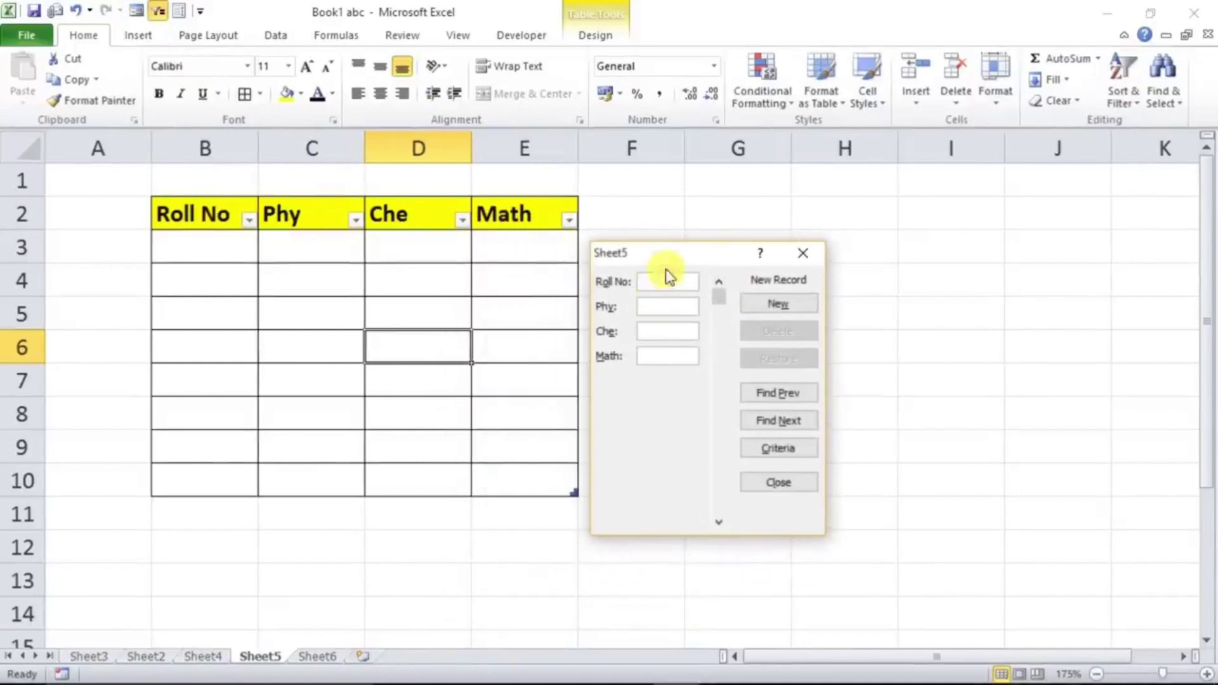
pyautogui.moveTo(664, 253); pyautogui.dragTo(669, 231)
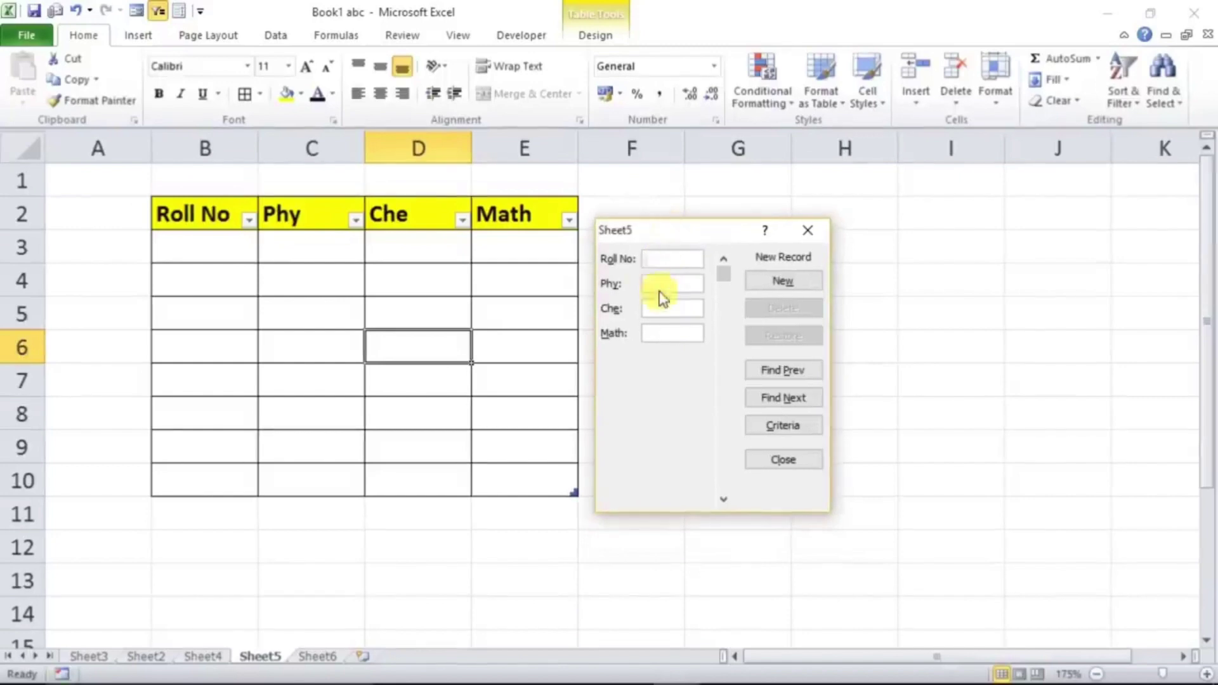
pyautogui.write('1')
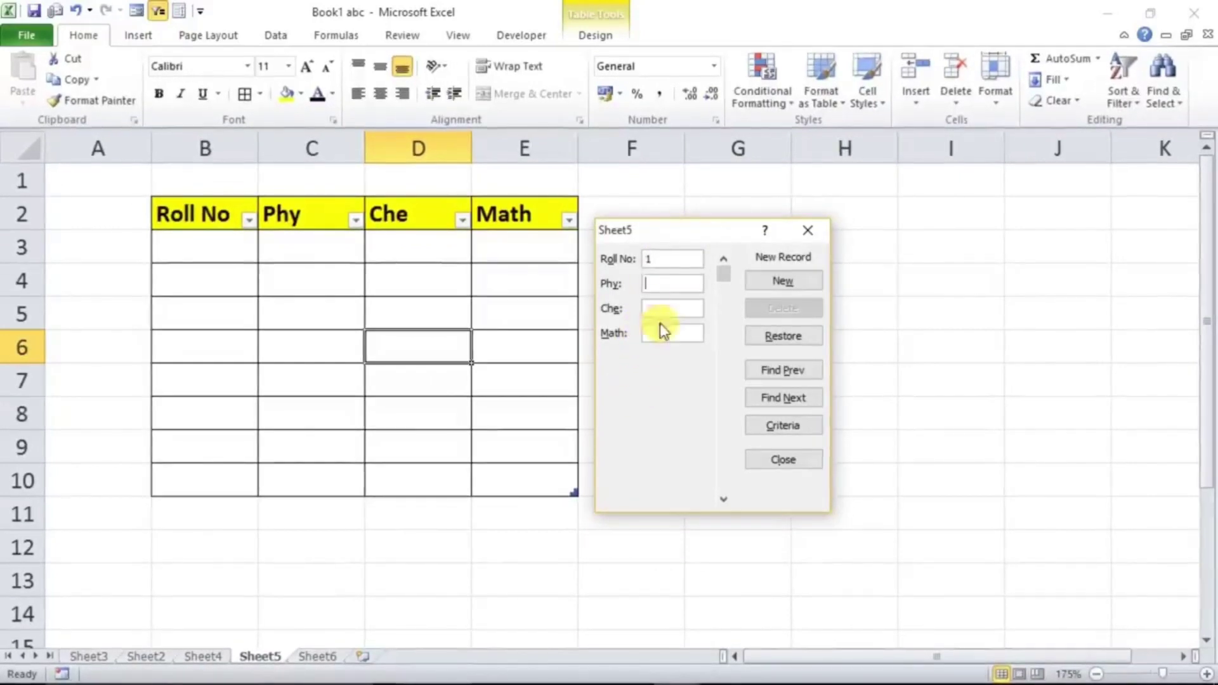
pyautogui.write('23')
pyautogui.press('Tab')
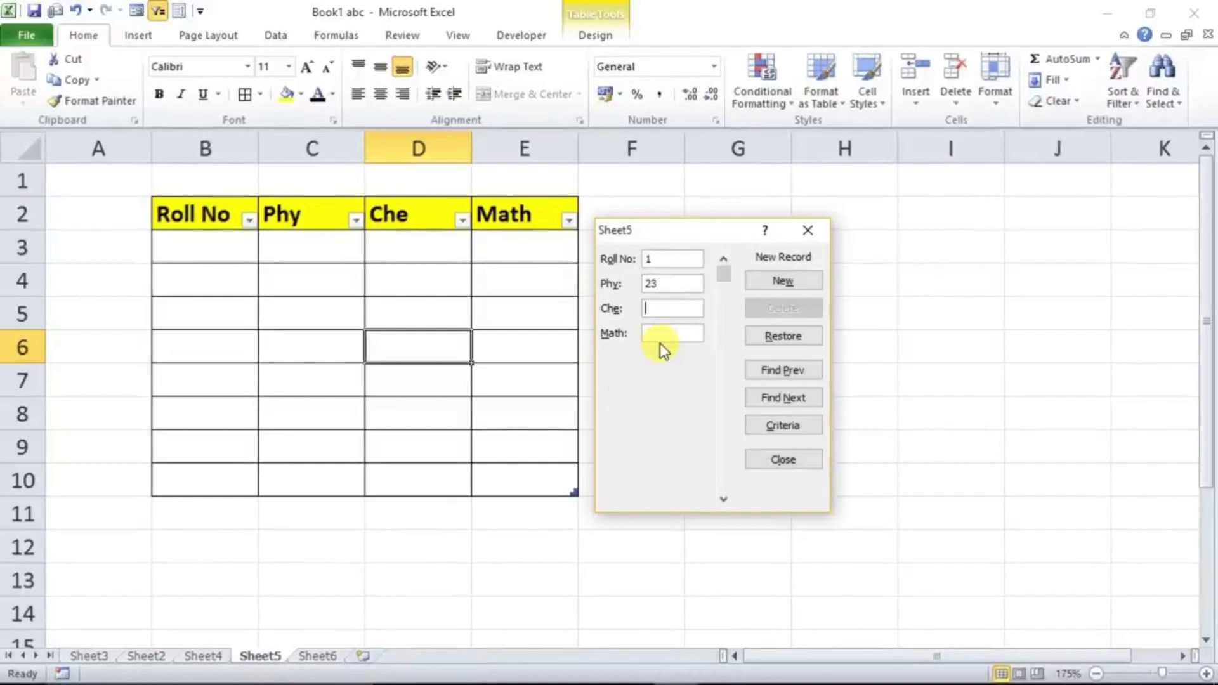
pyautogui.write('34')
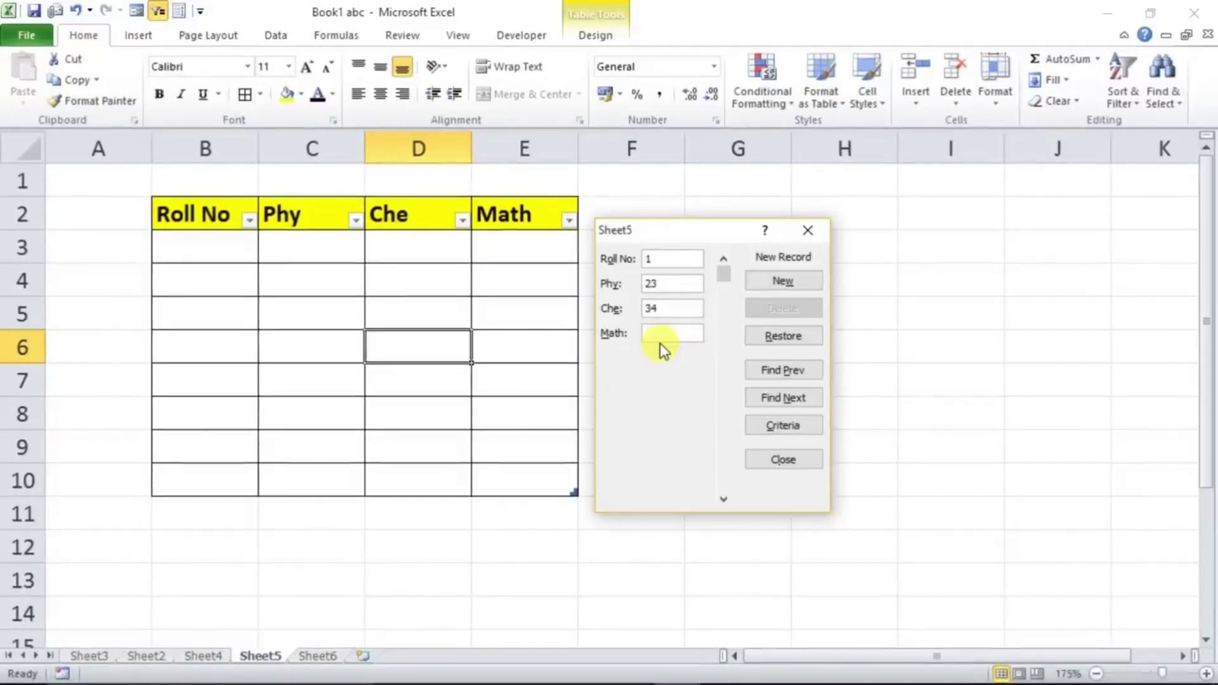
pyautogui.press('Tab')
pyautogui.write('45')
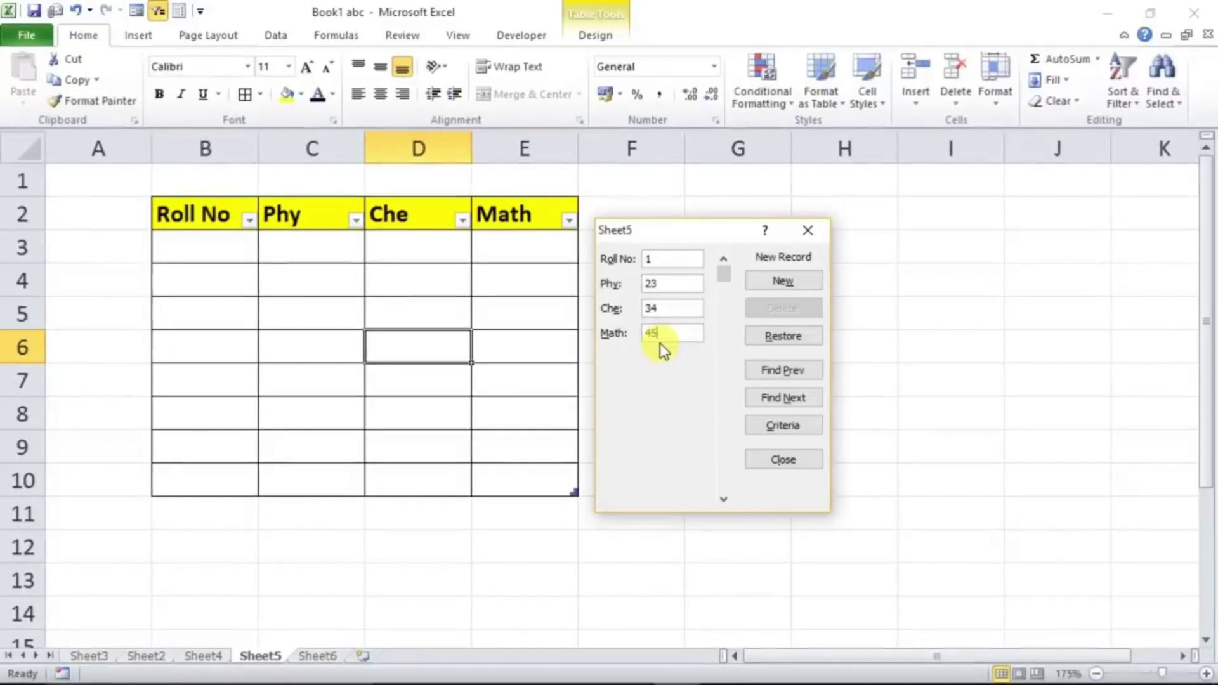
pyautogui.click(781, 284)
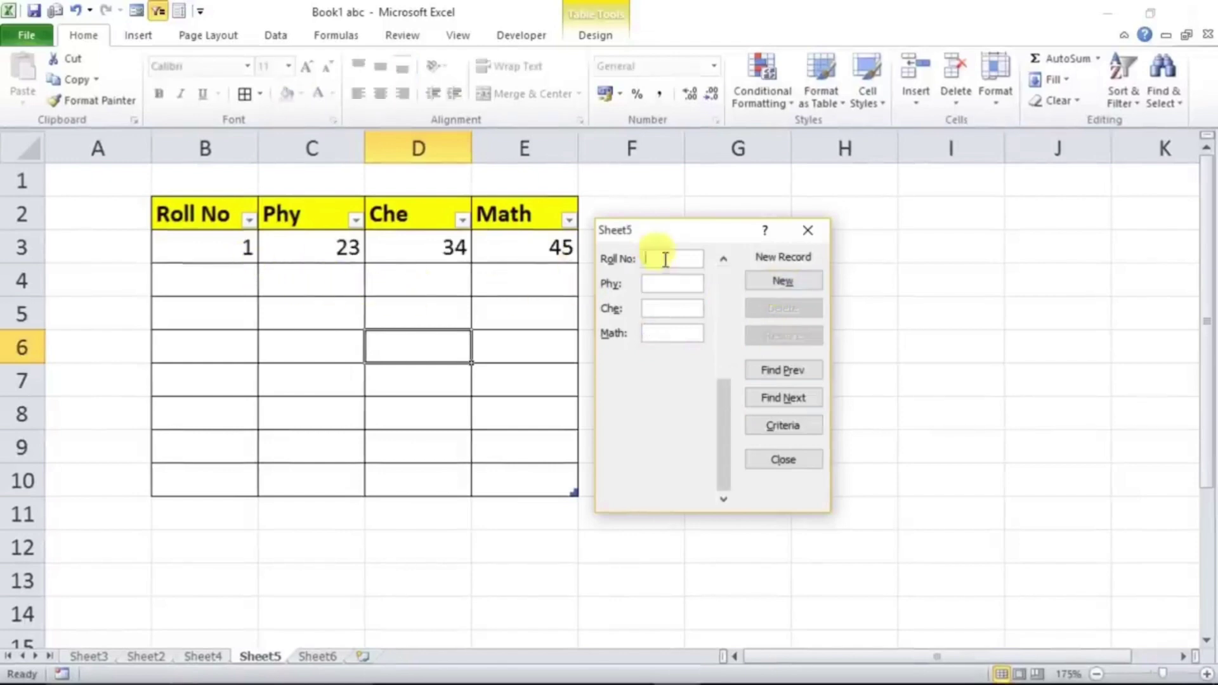
# Add a second record through the data form with Roll No 2, Phy 34, Che 45 and Math 56, and close the form
pyautogui.write('2')
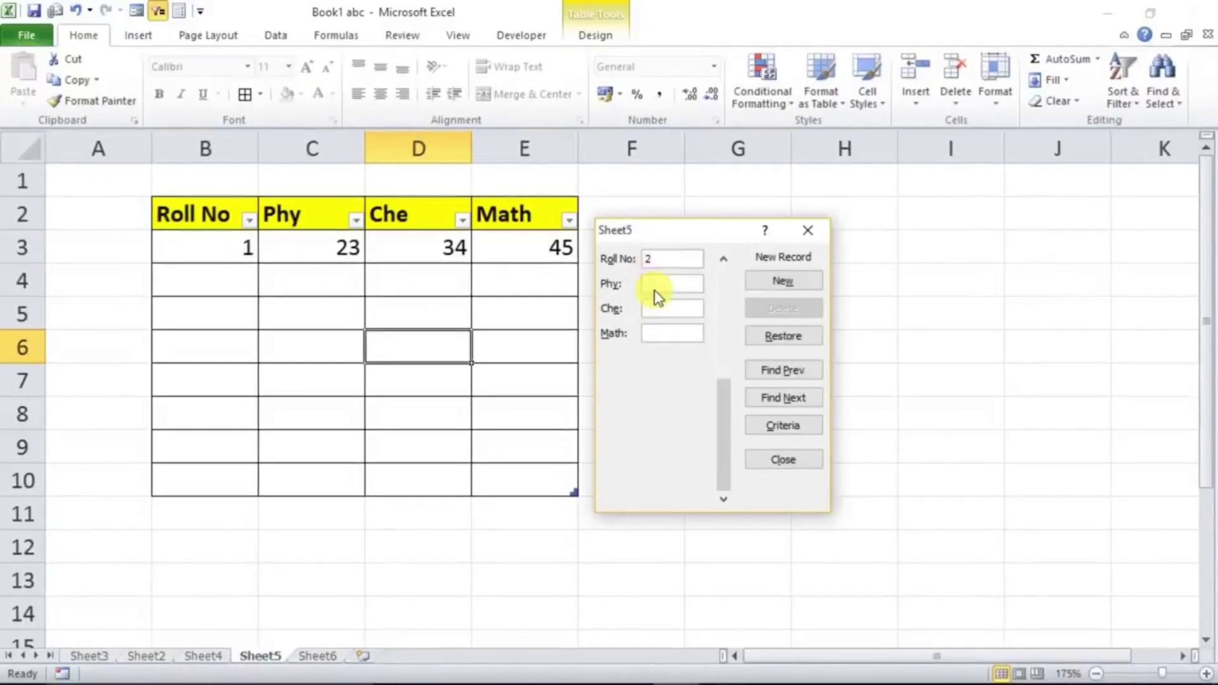
pyautogui.press('Tab')
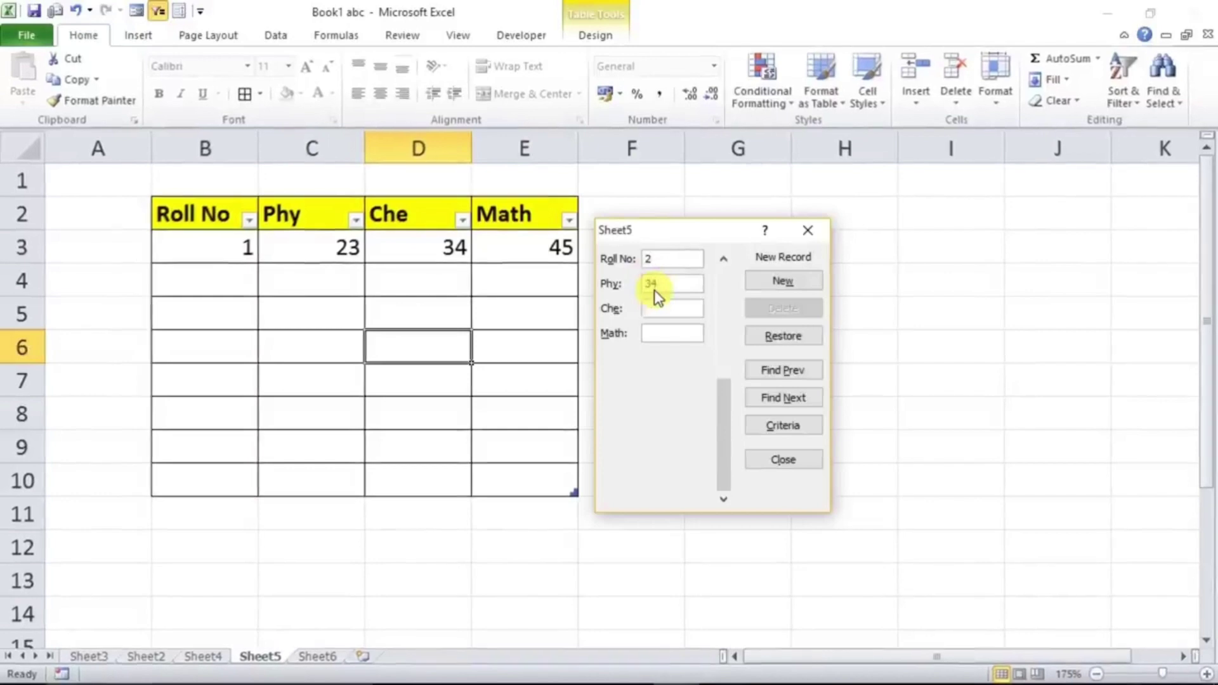
pyautogui.write('45')
pyautogui.press('Tab')
pyautogui.write('56')
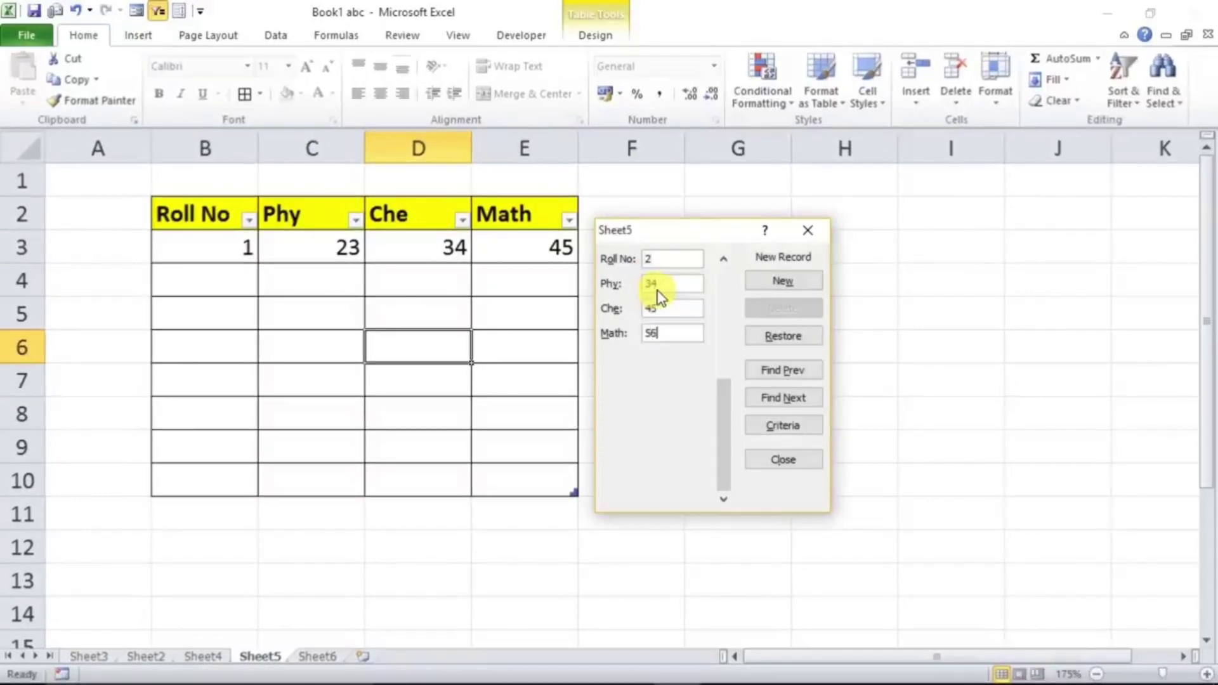
pyautogui.click(770, 280)
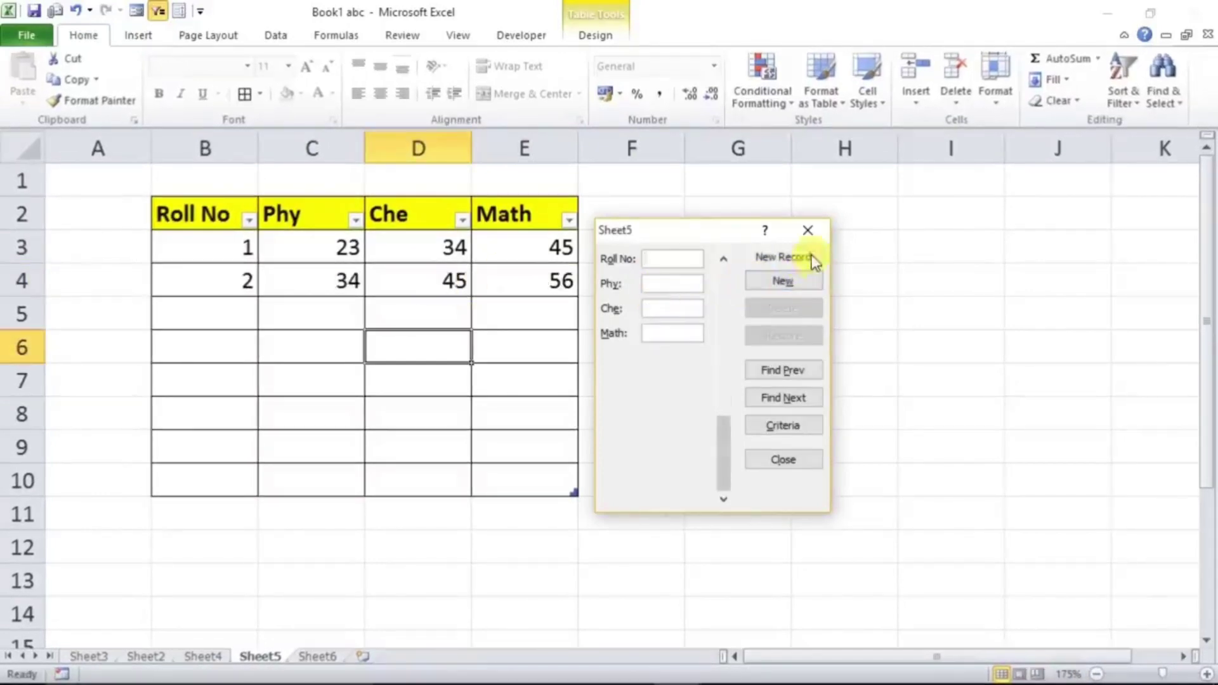
pyautogui.click(805, 235)
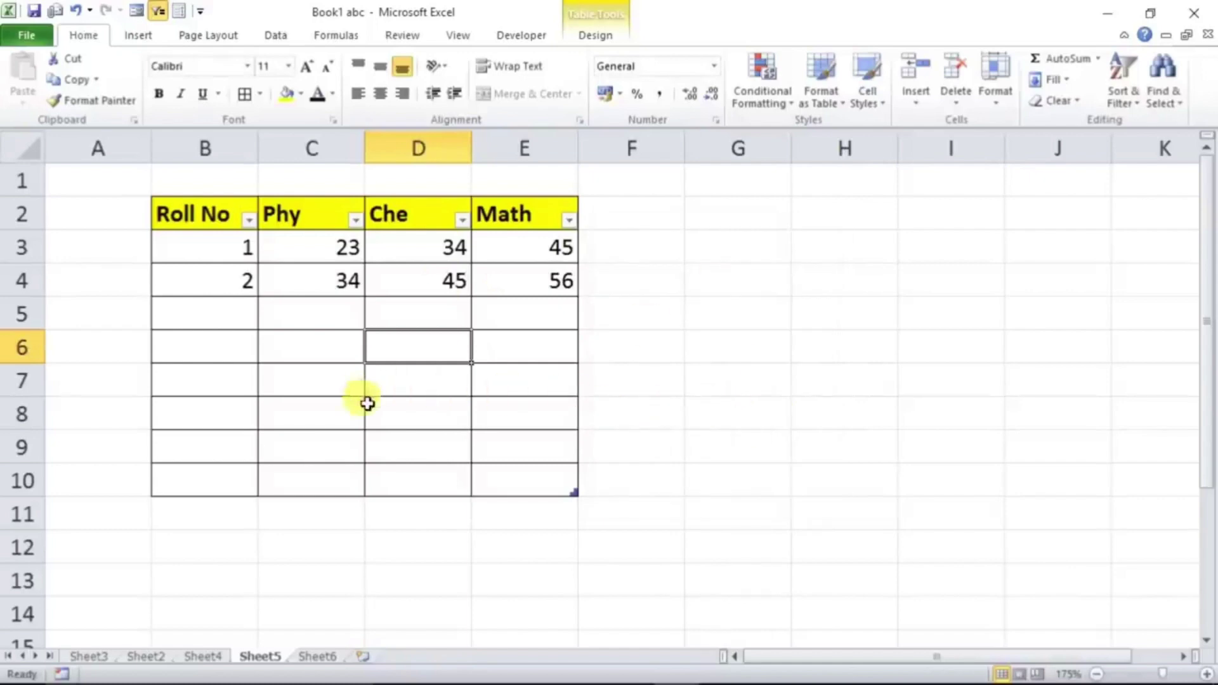
# Reopen the table's data form to view the first saved record and close it again
pyautogui.click(319, 319)
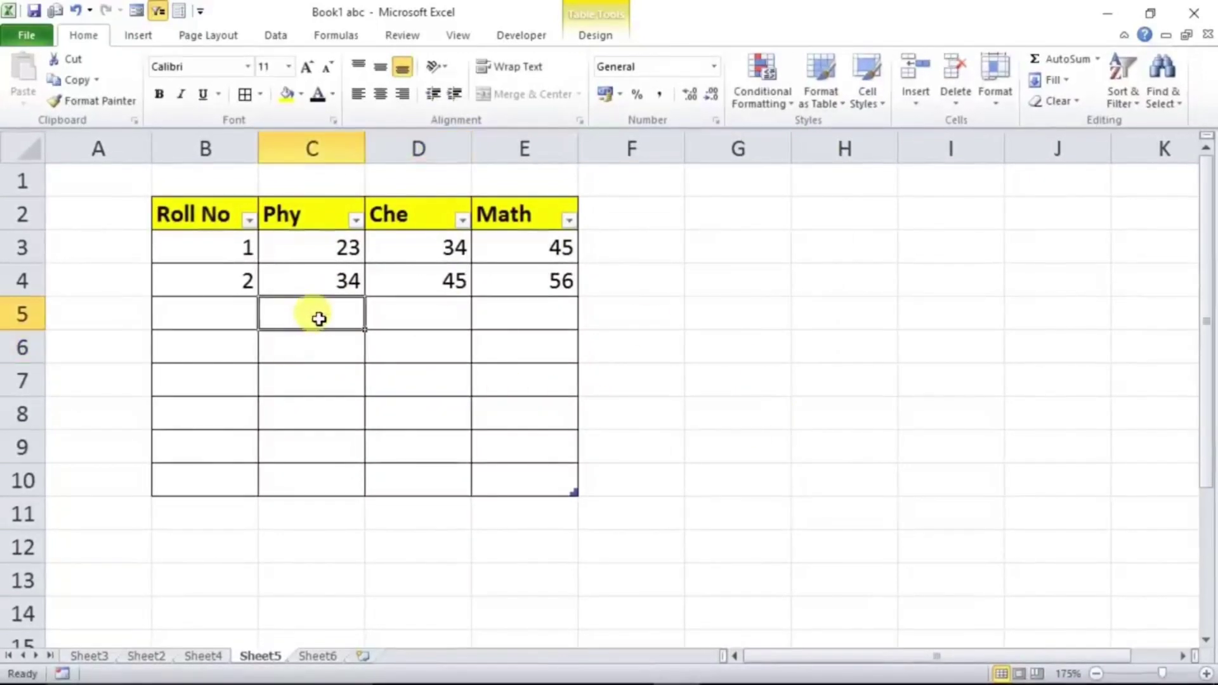
pyautogui.click(132, 11)
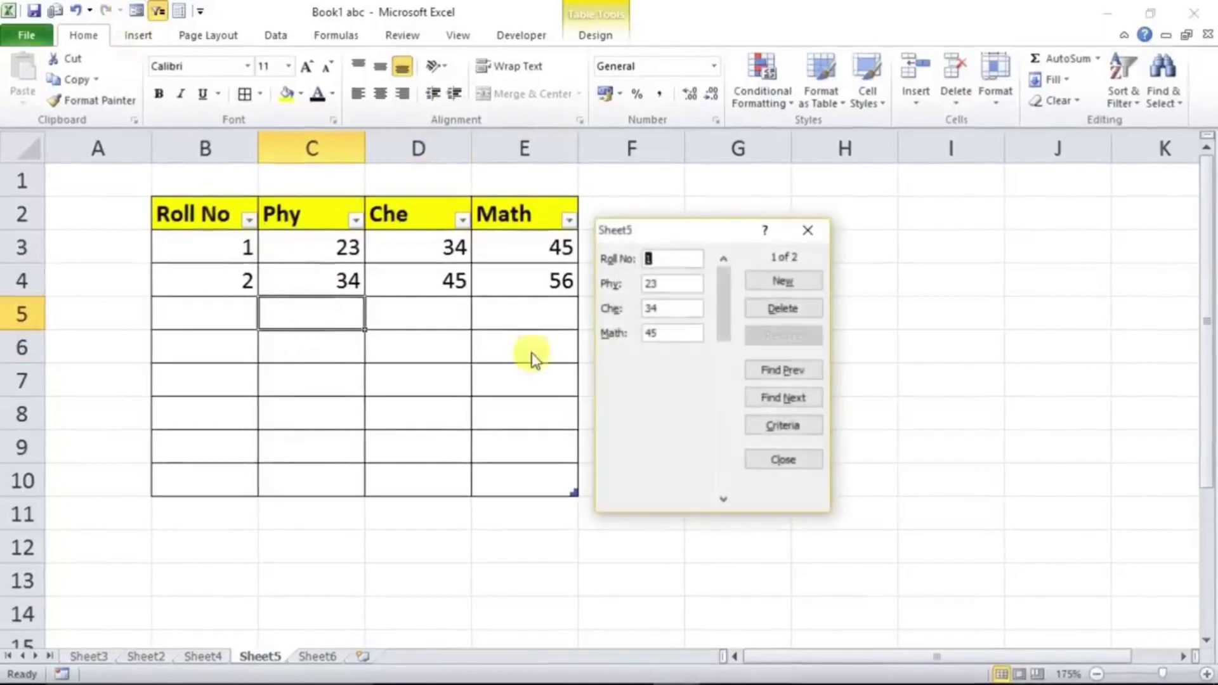
pyautogui.click(809, 232)
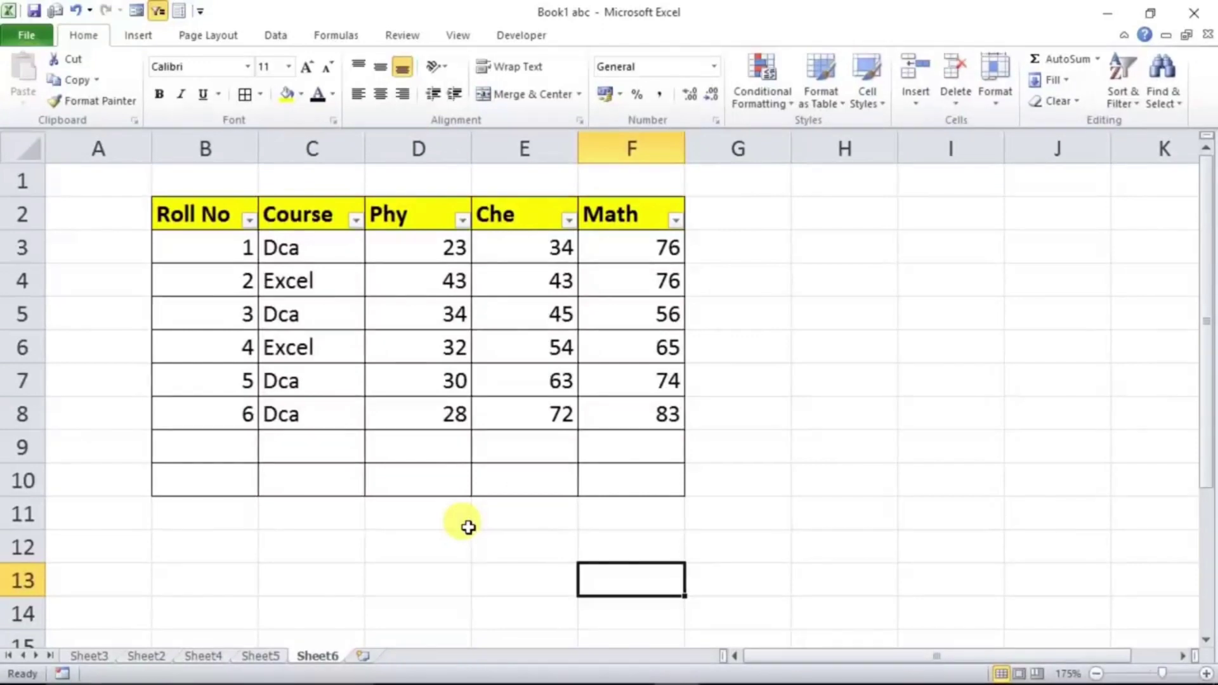
# Enter the formula =CELL("filename") in cell D12 below the Sheet6 table
pyautogui.click(386, 539)
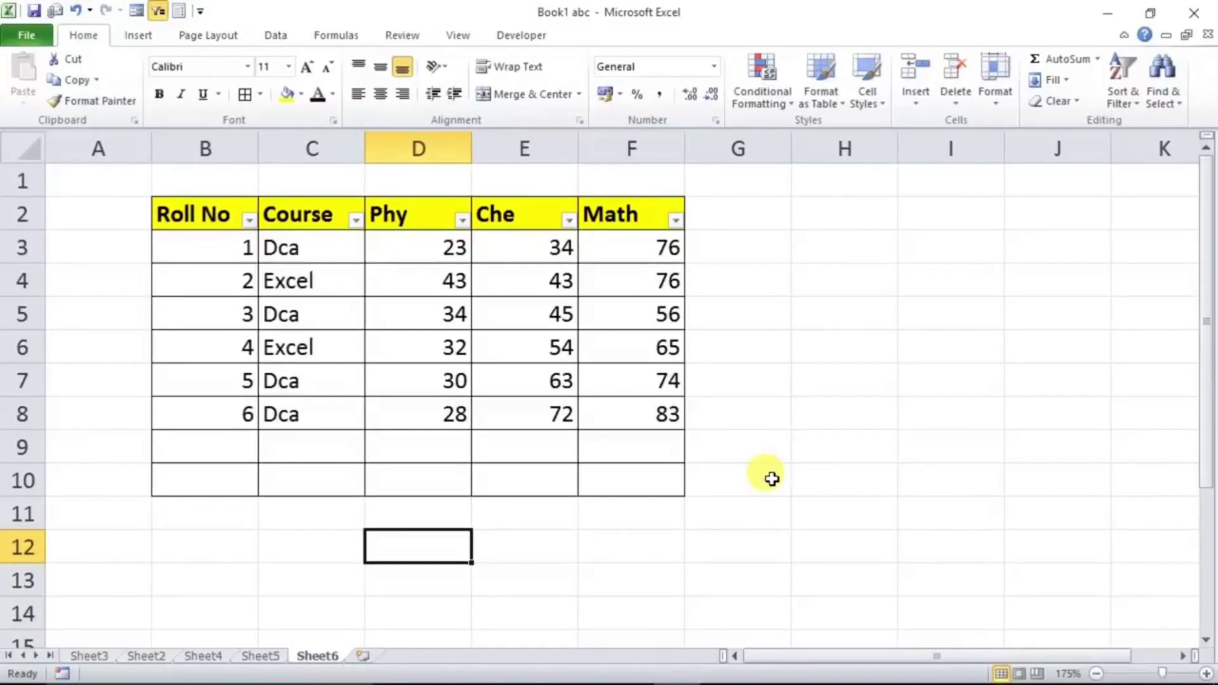
pyautogui.write('=cell')
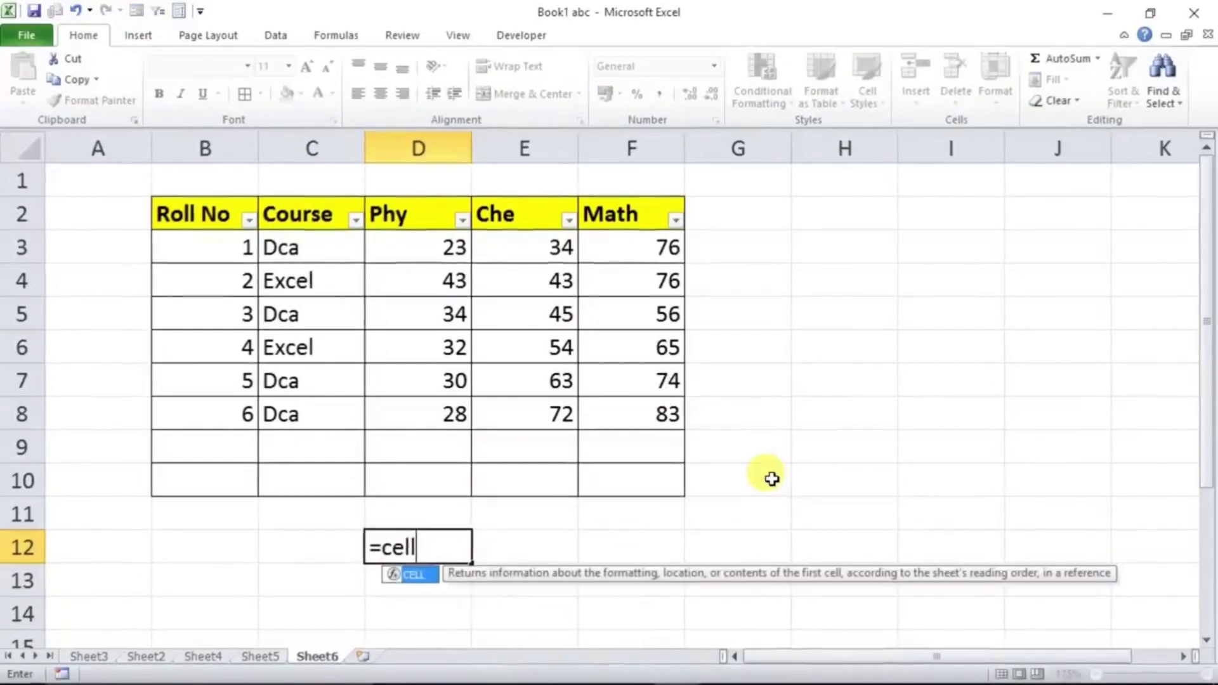
pyautogui.press('Tab')
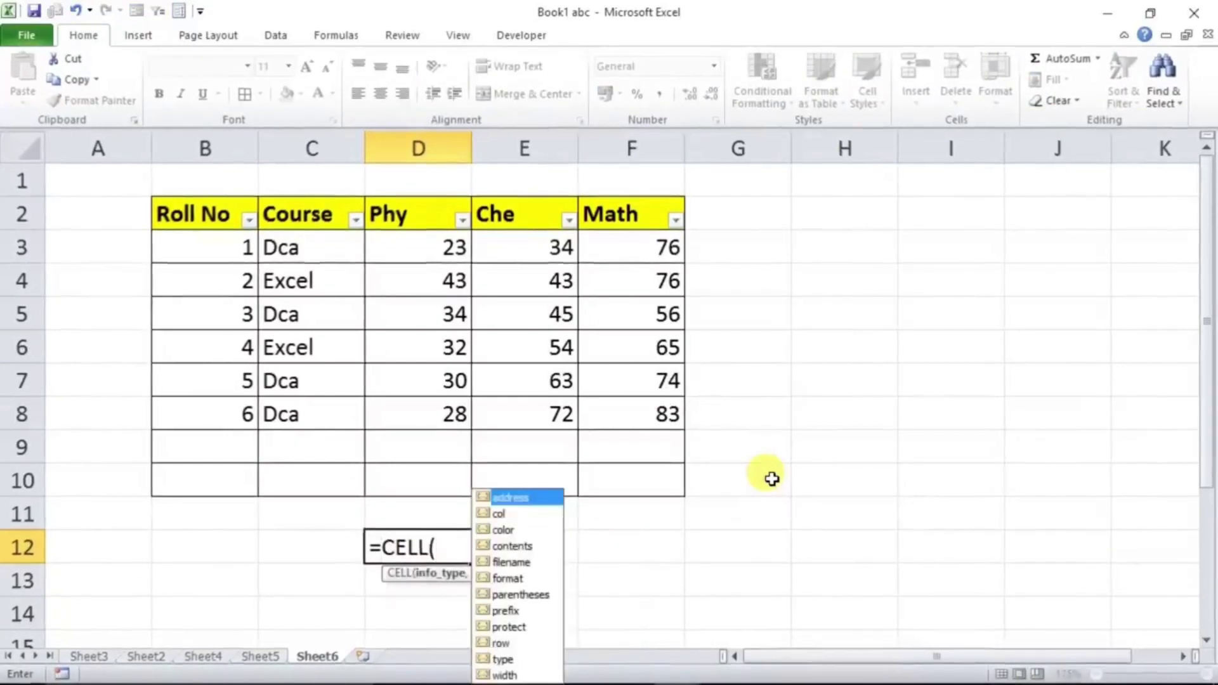
pyautogui.write('"fi')
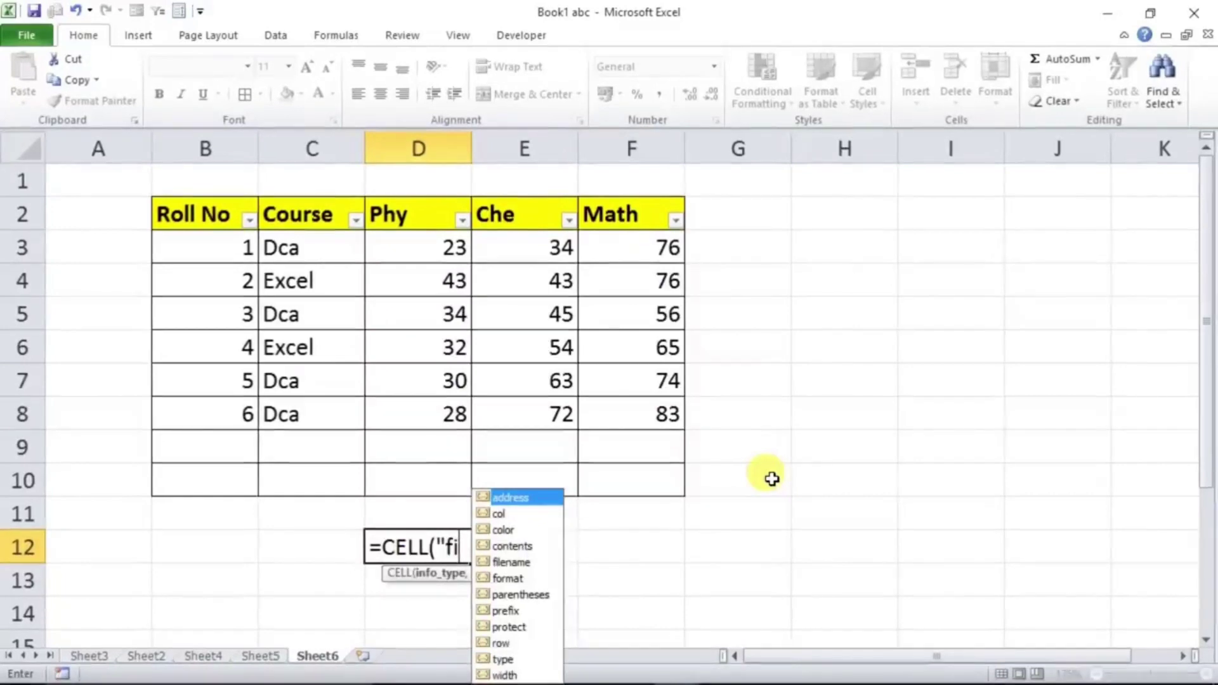
pyautogui.click(530, 560)
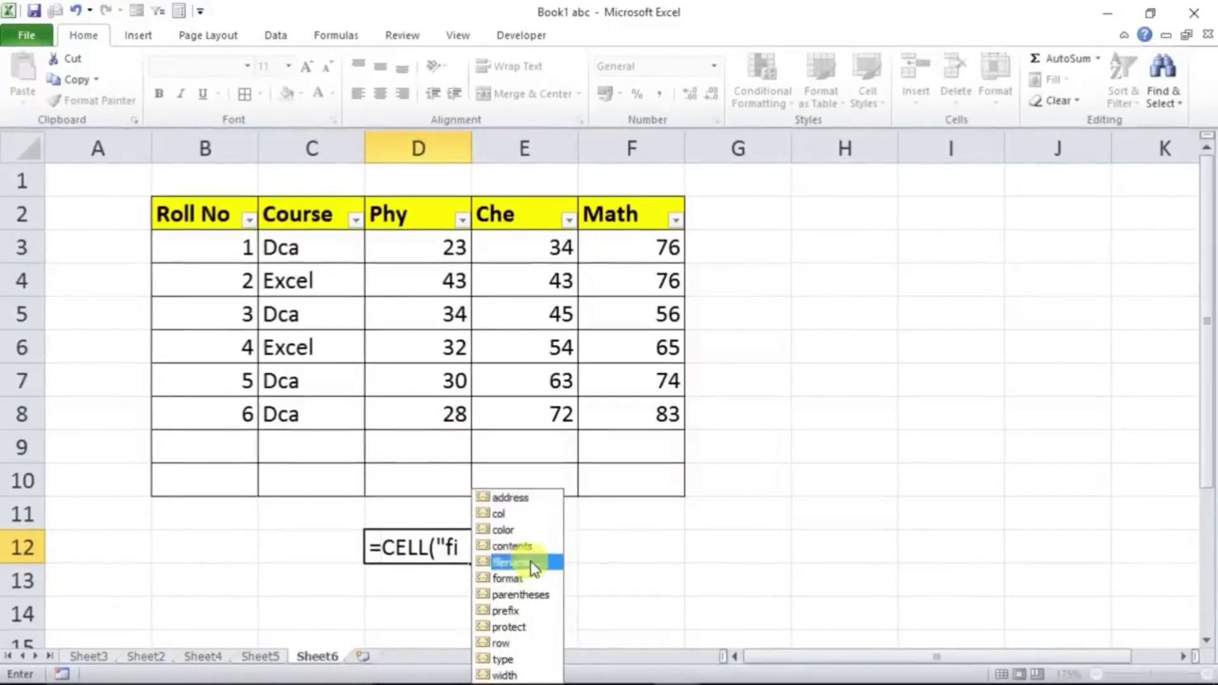
pyautogui.press('Tab')
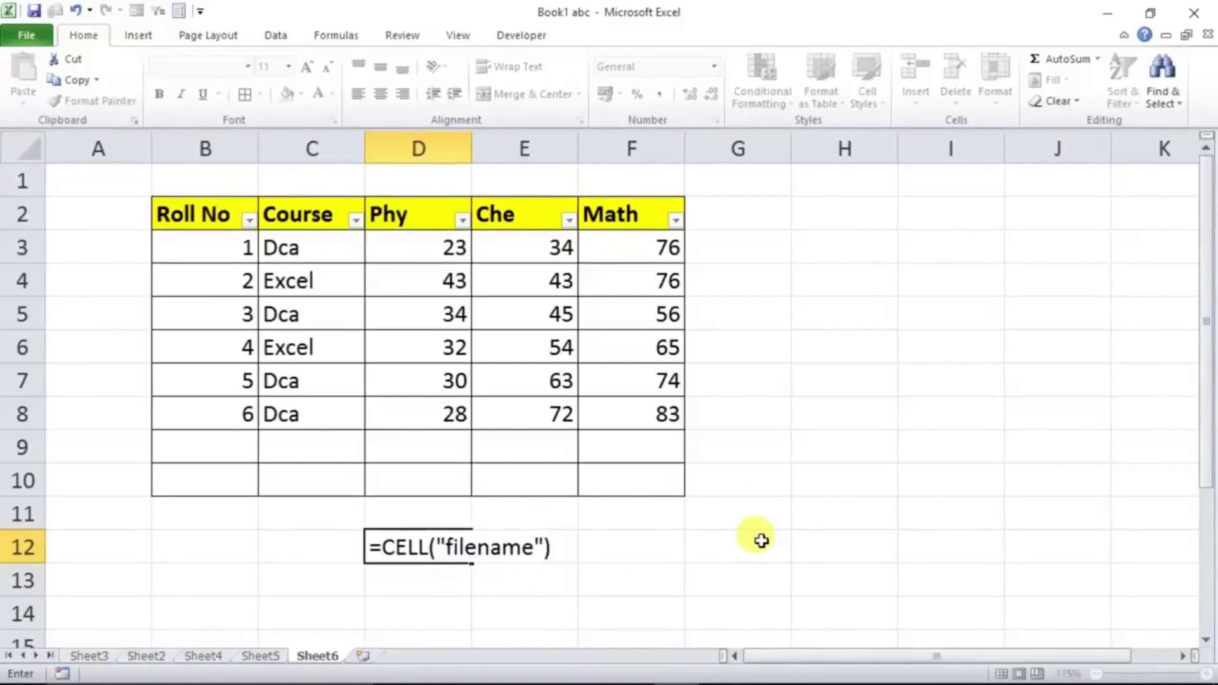
pyautogui.press('Return')
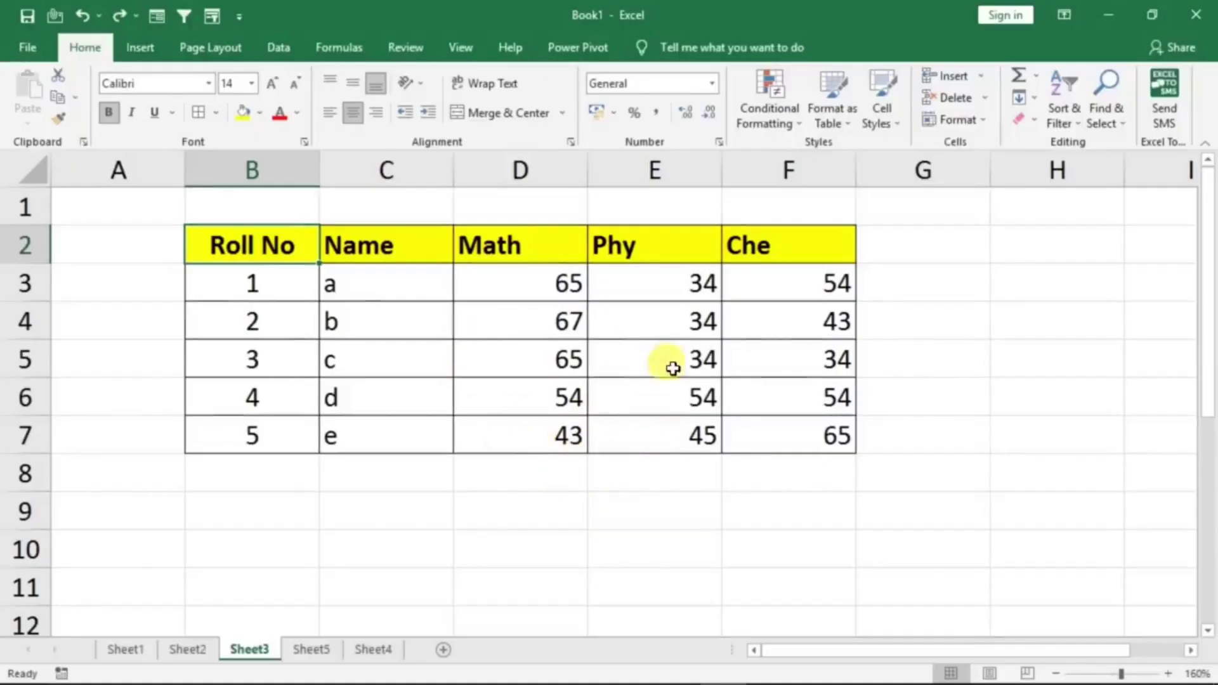
# Hide columns D and E, holding the Math and Phy marks, on Sheet3 of Book1
pyautogui.moveTo(516, 169); pyautogui.dragTo(610, 166)
pyautogui.rightClick(610, 166)
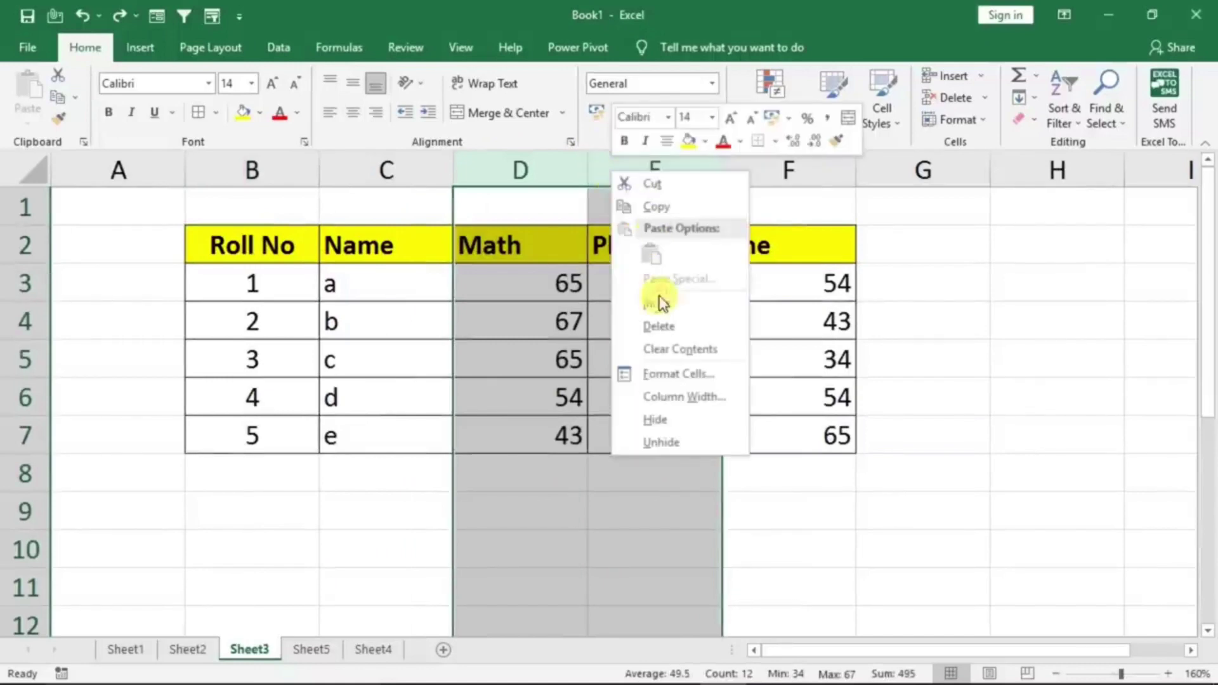
pyautogui.click(657, 415)
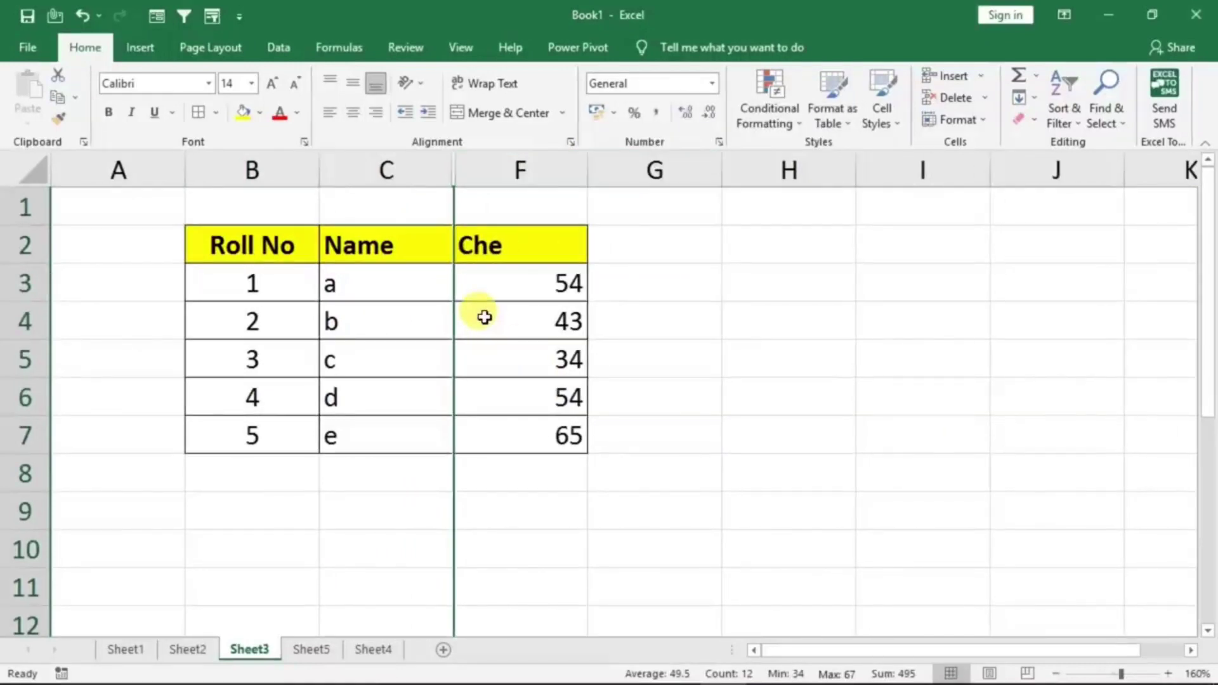
pyautogui.click(431, 469)
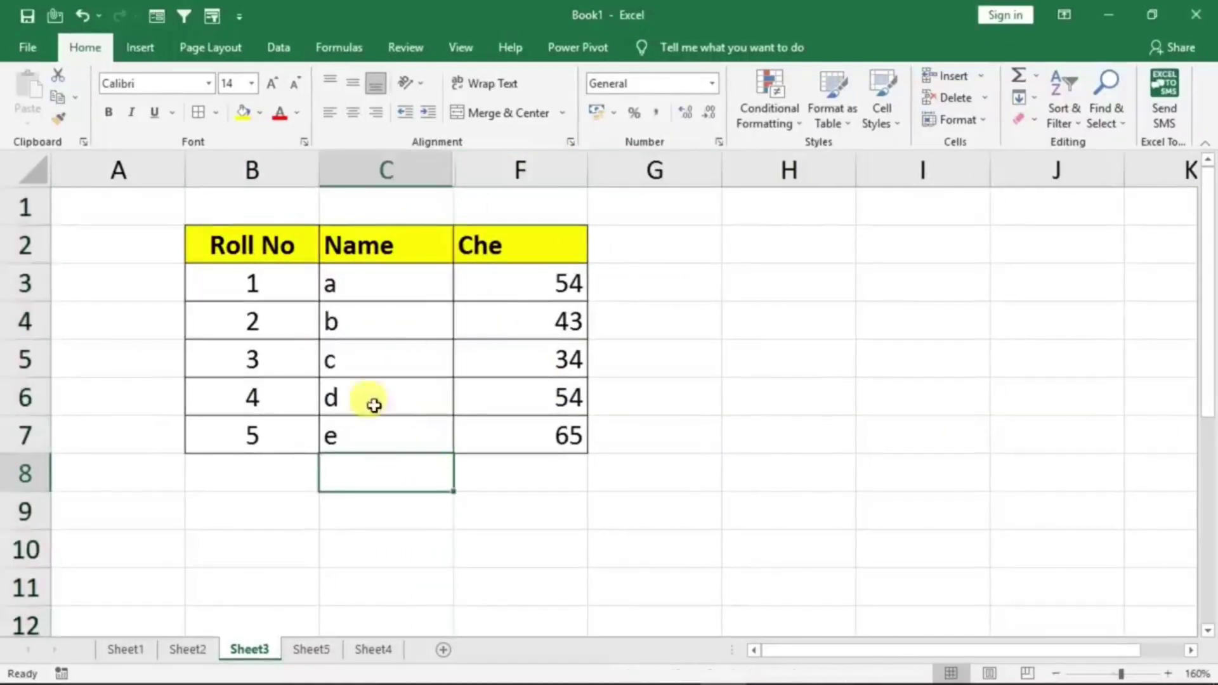
# Copy the Sheet3 table range B2:F7 as it stands and paste it at B2 on a new worksheet
pyautogui.moveTo(230, 244); pyautogui.dragTo(479, 431)
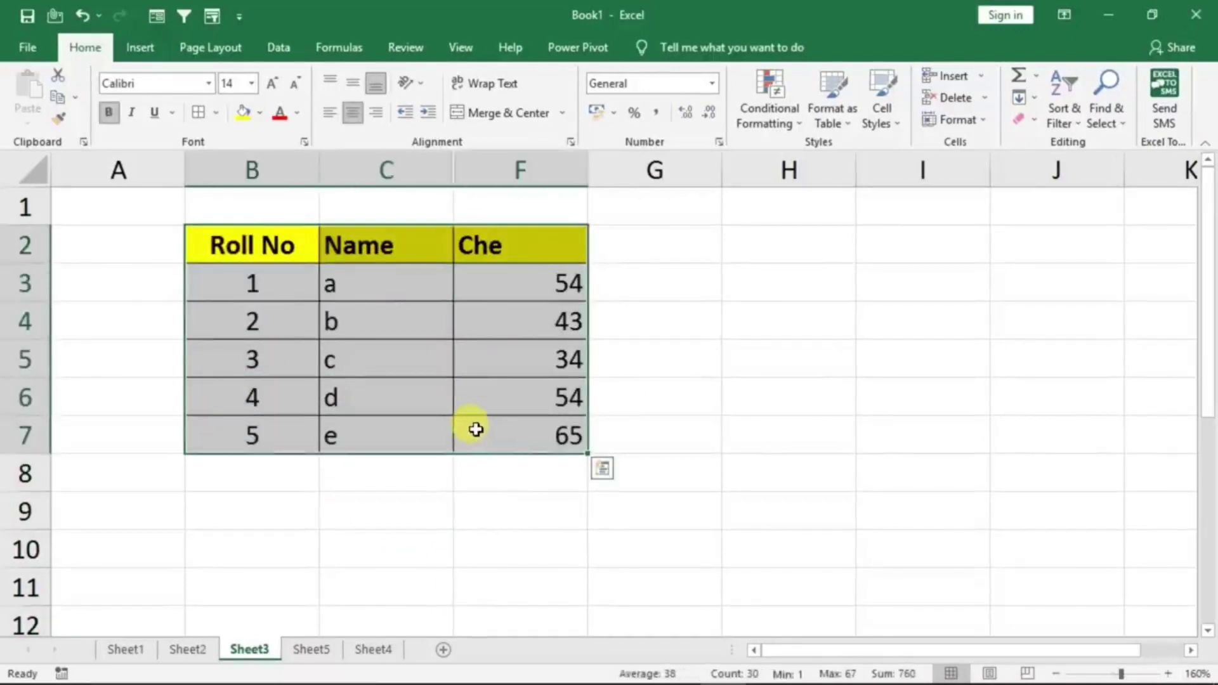
pyautogui.hotkey('ctrl', 'c')
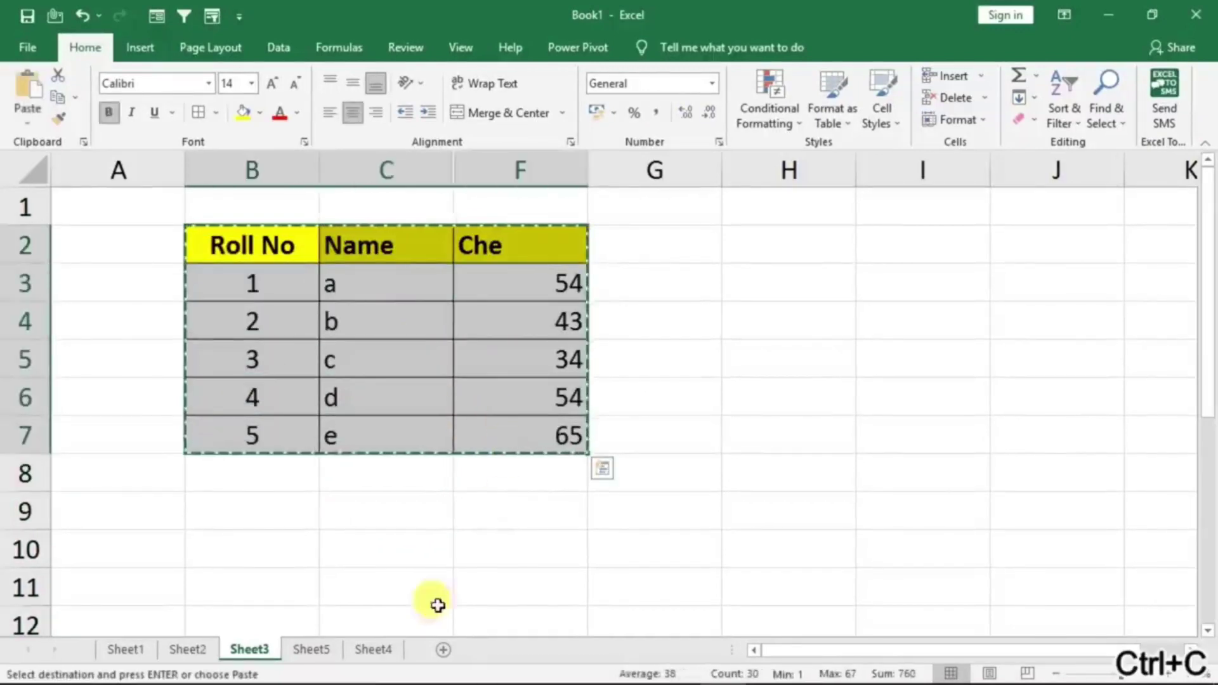
pyautogui.click(443, 649)
pyautogui.click(176, 215)
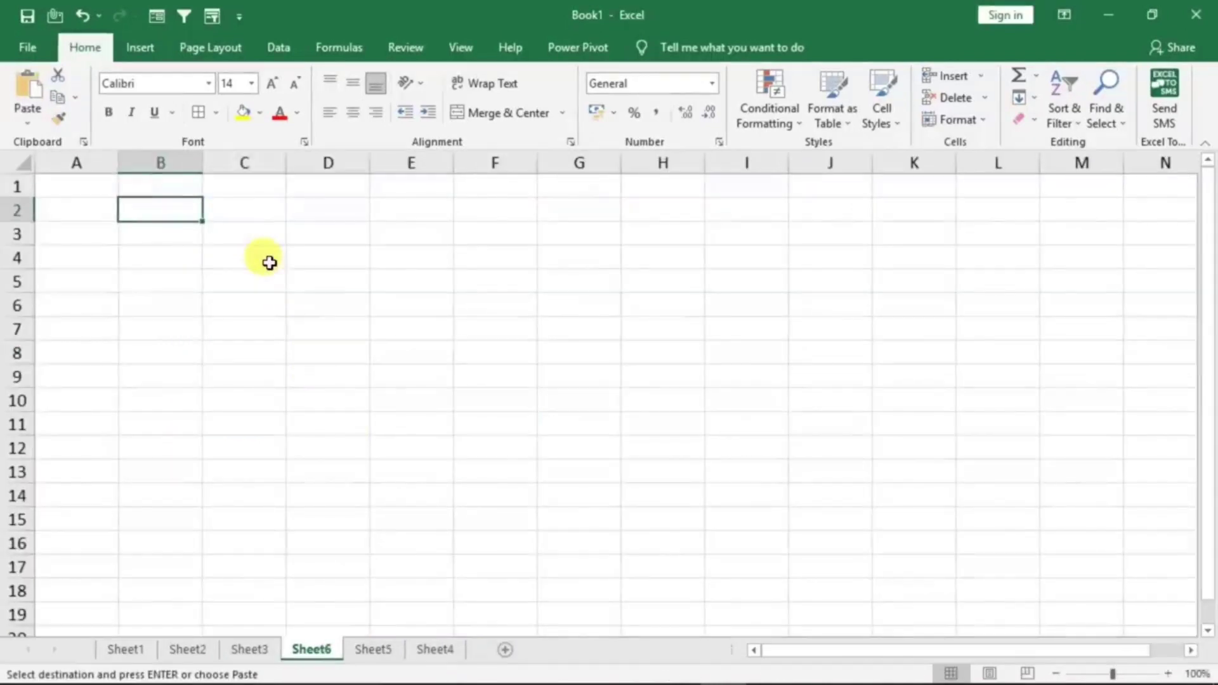
pyautogui.hotkey('ctrl', 'v')
pyautogui.keyDown('ctrl'); pyautogui.scroll(3, 318, 317); pyautogui.keyUp('ctrl')
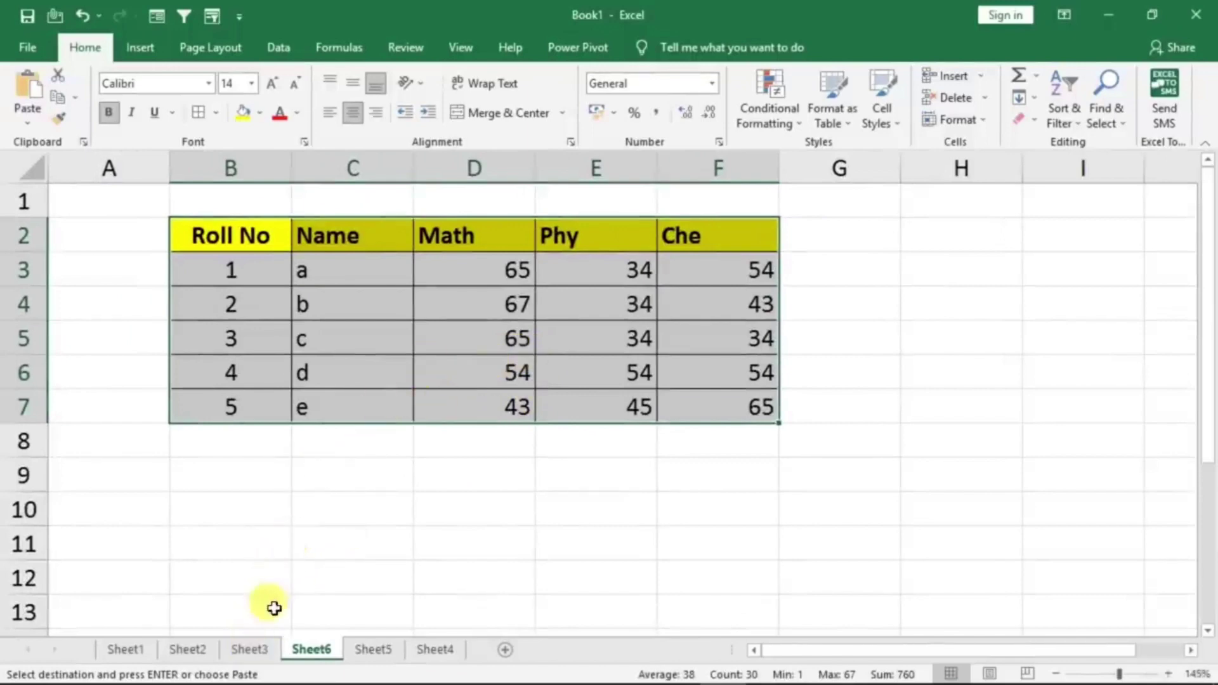
# Back on Sheet3, select only the visible cells of the table range B2:F7 with Go To Special
pyautogui.click(260, 651)
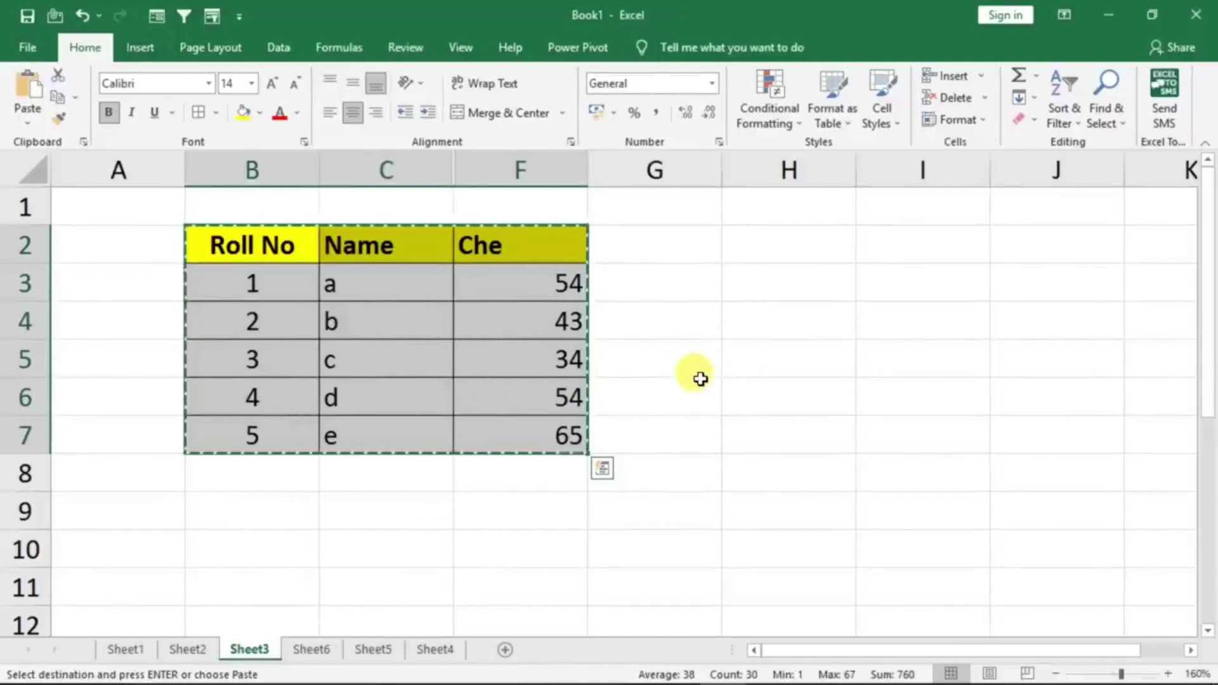
pyautogui.press('Escape')
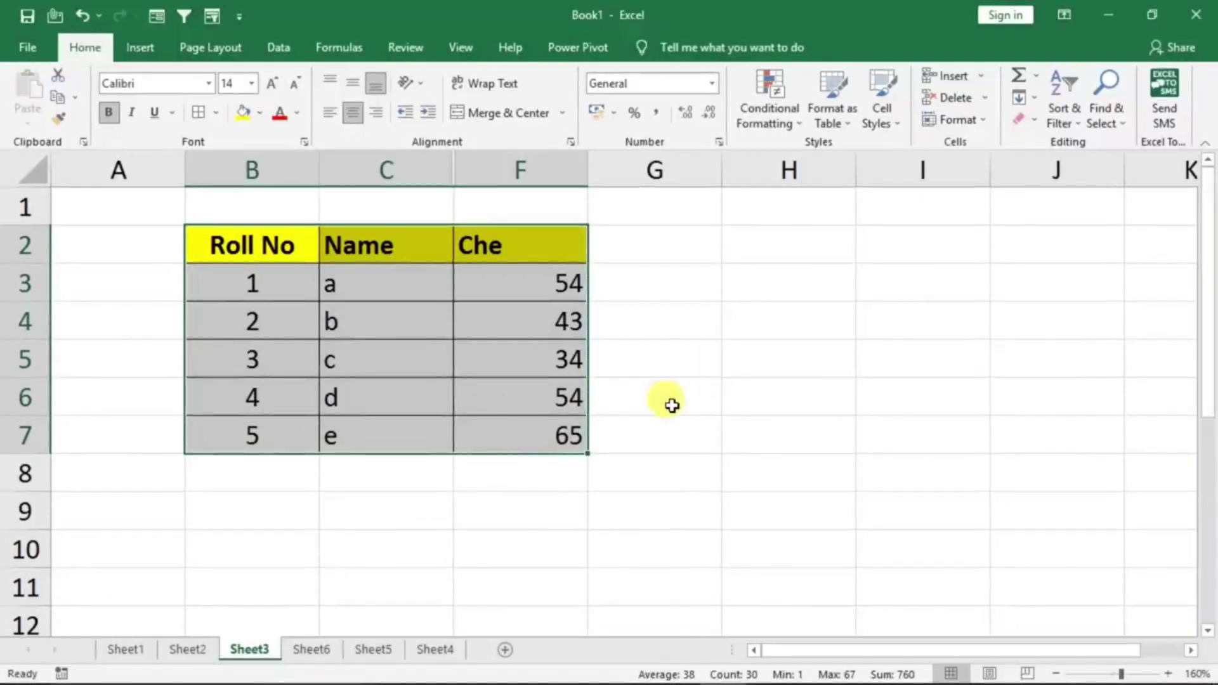
pyautogui.click(435, 389)
pyautogui.moveTo(231, 246); pyautogui.dragTo(505, 435)
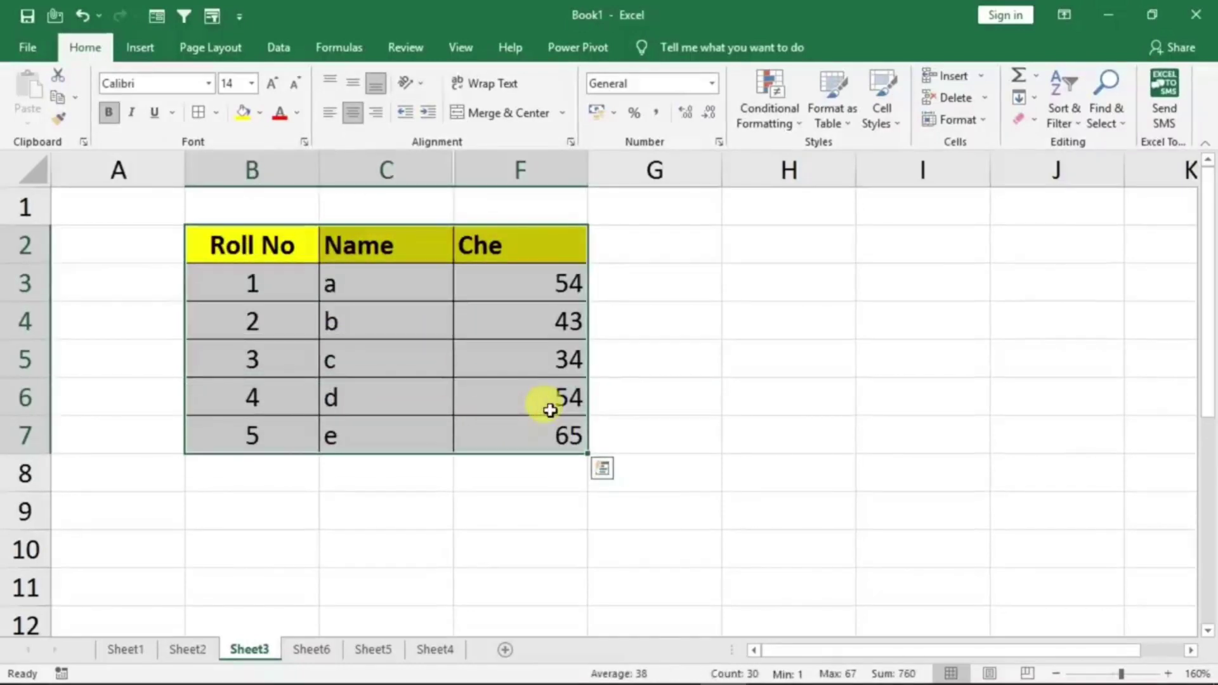
pyautogui.hotkey('ctrl', 'g')
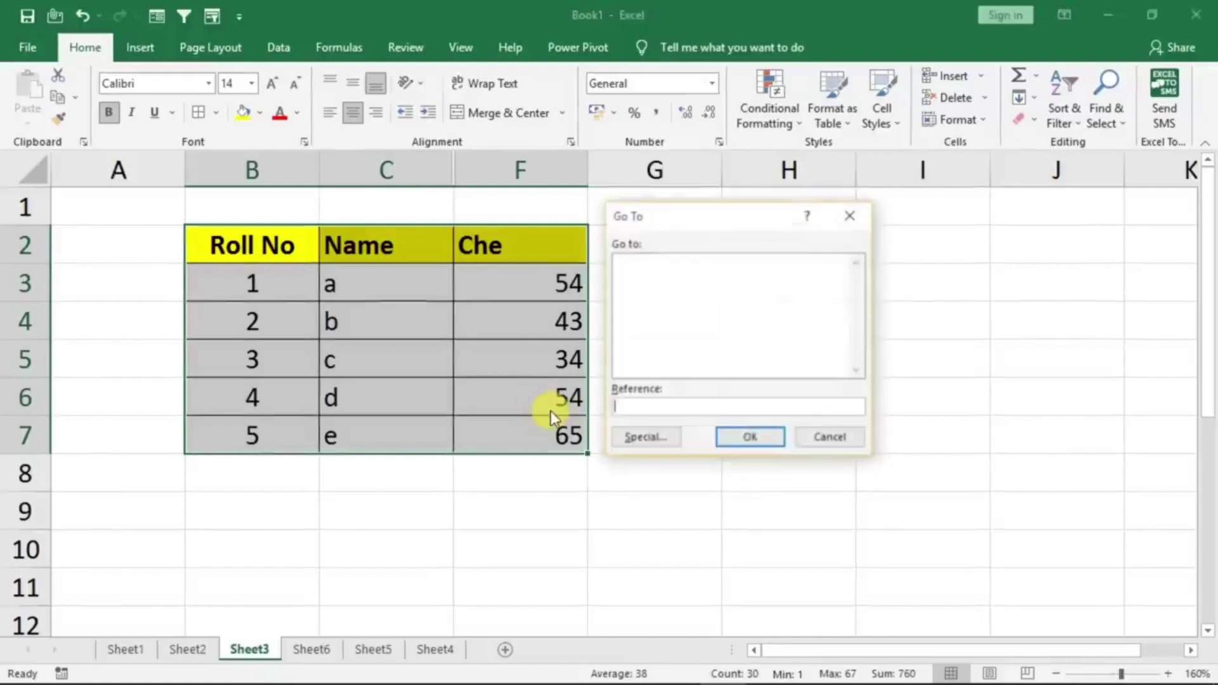
pyautogui.click(644, 438)
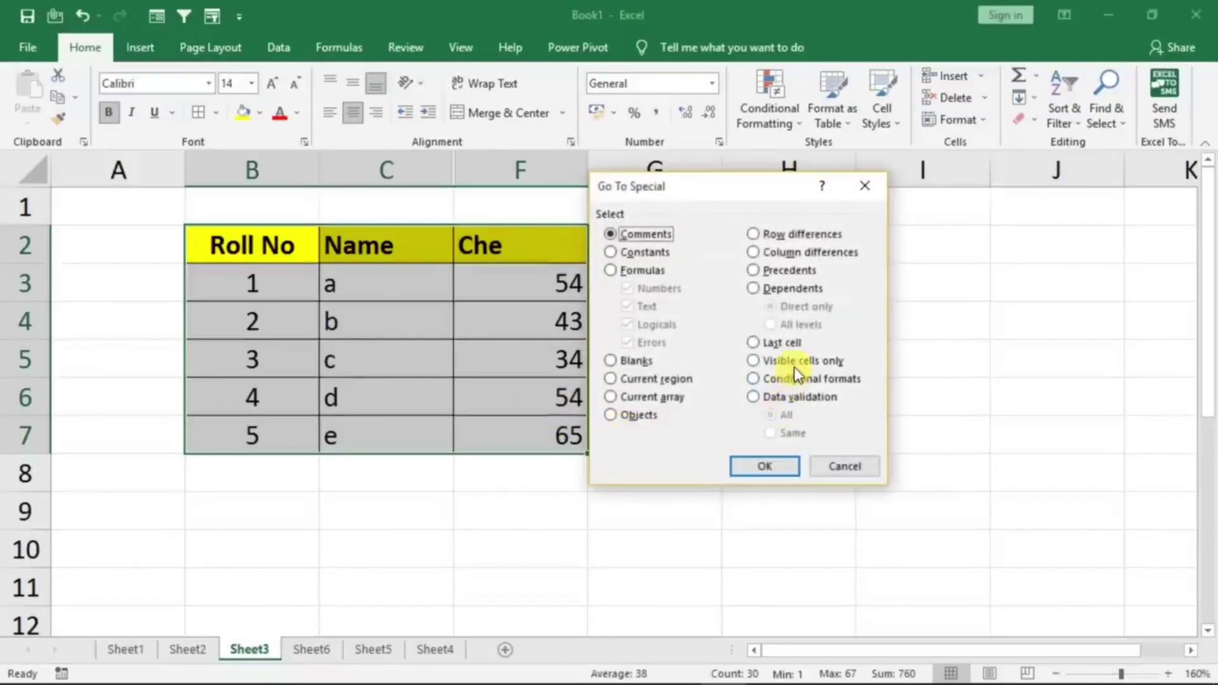
pyautogui.click(768, 360)
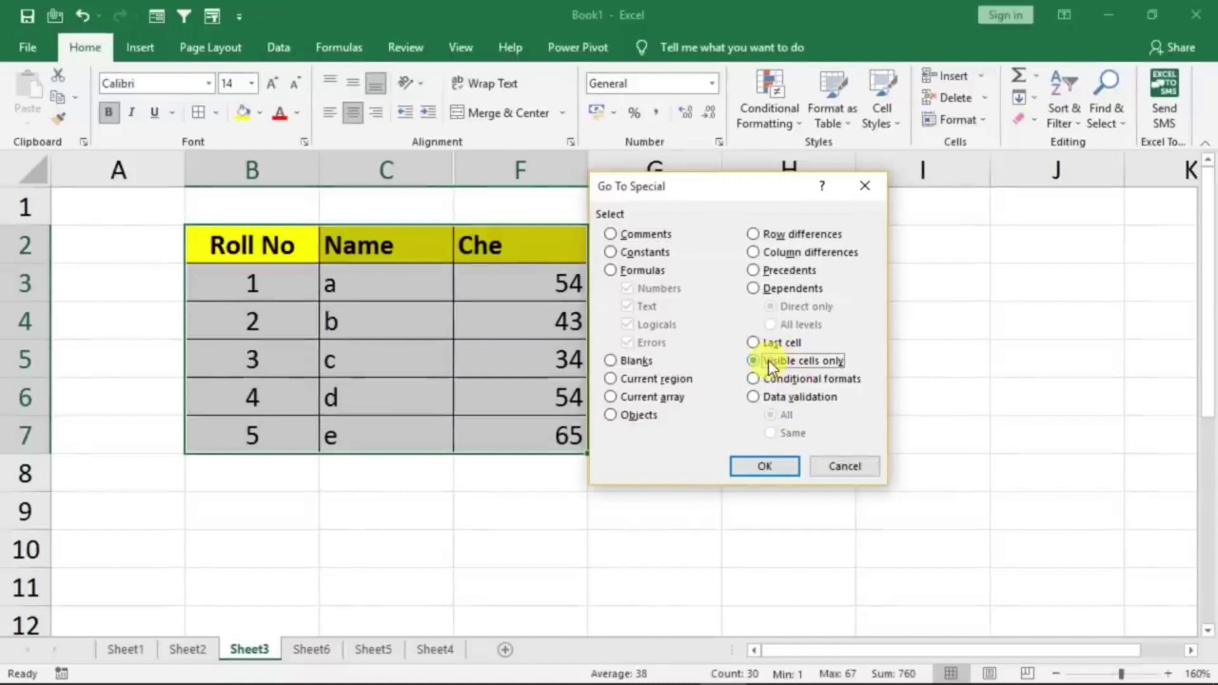
pyautogui.click(755, 463)
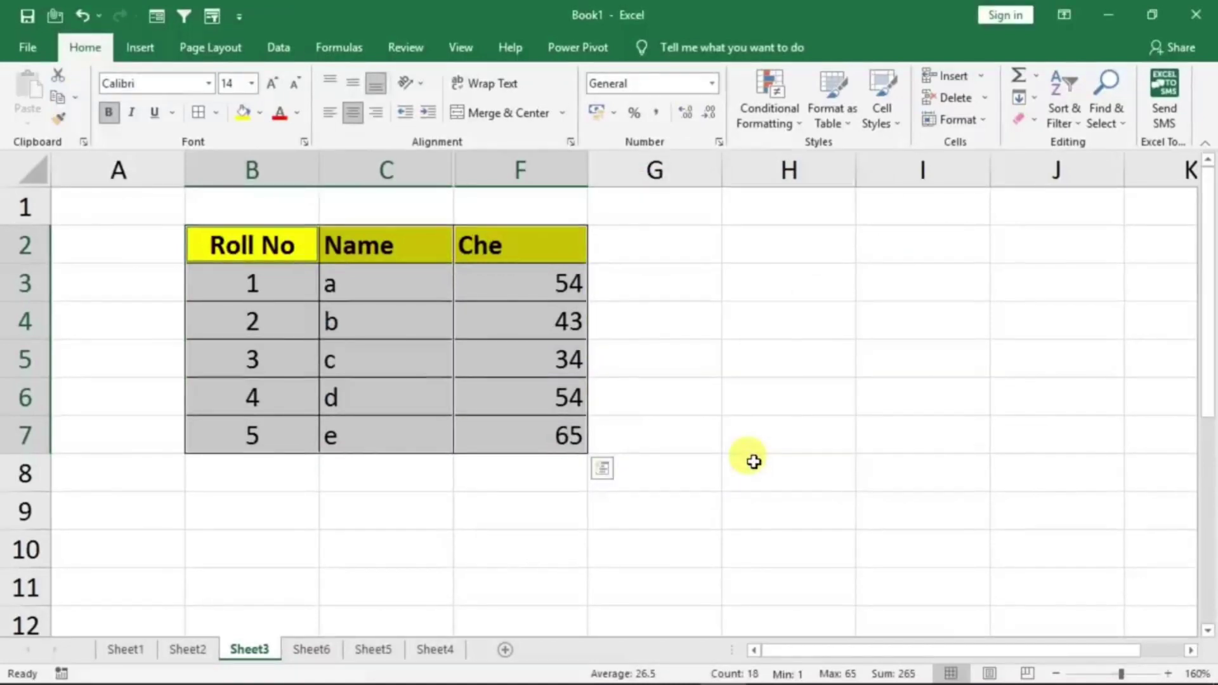
# Copy the selected visible cells and paste them at B3 on another new worksheet
pyautogui.hotkey('ctrl', 'c')
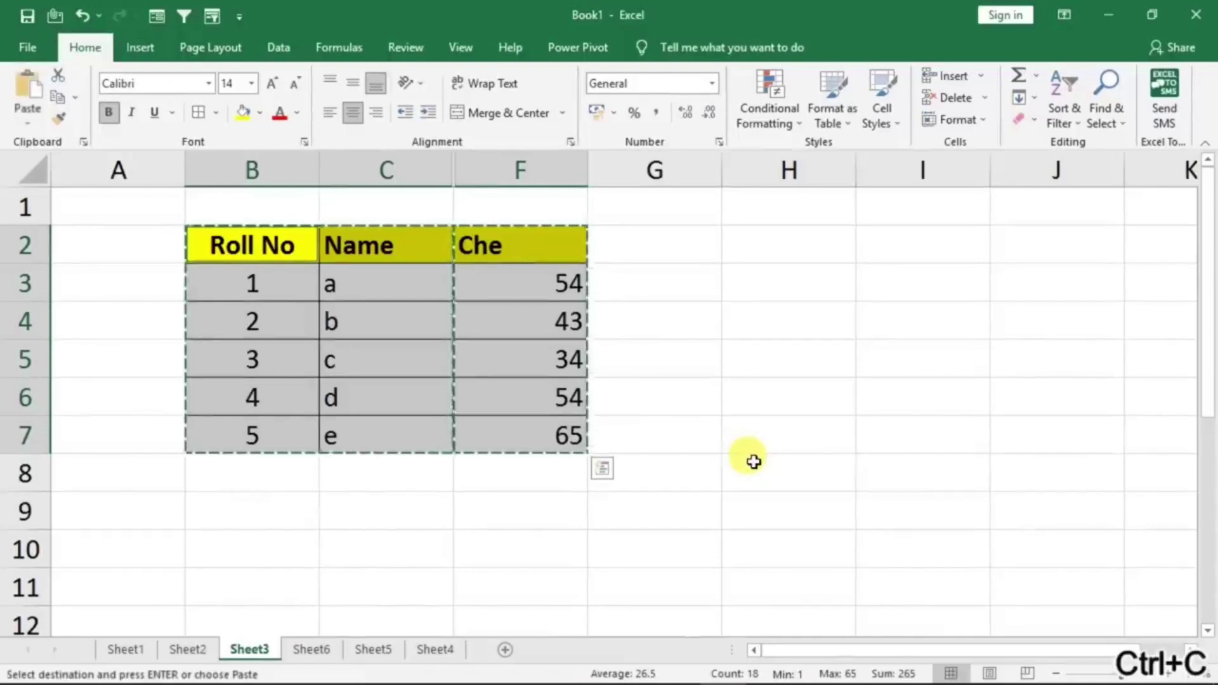
pyautogui.click(435, 648)
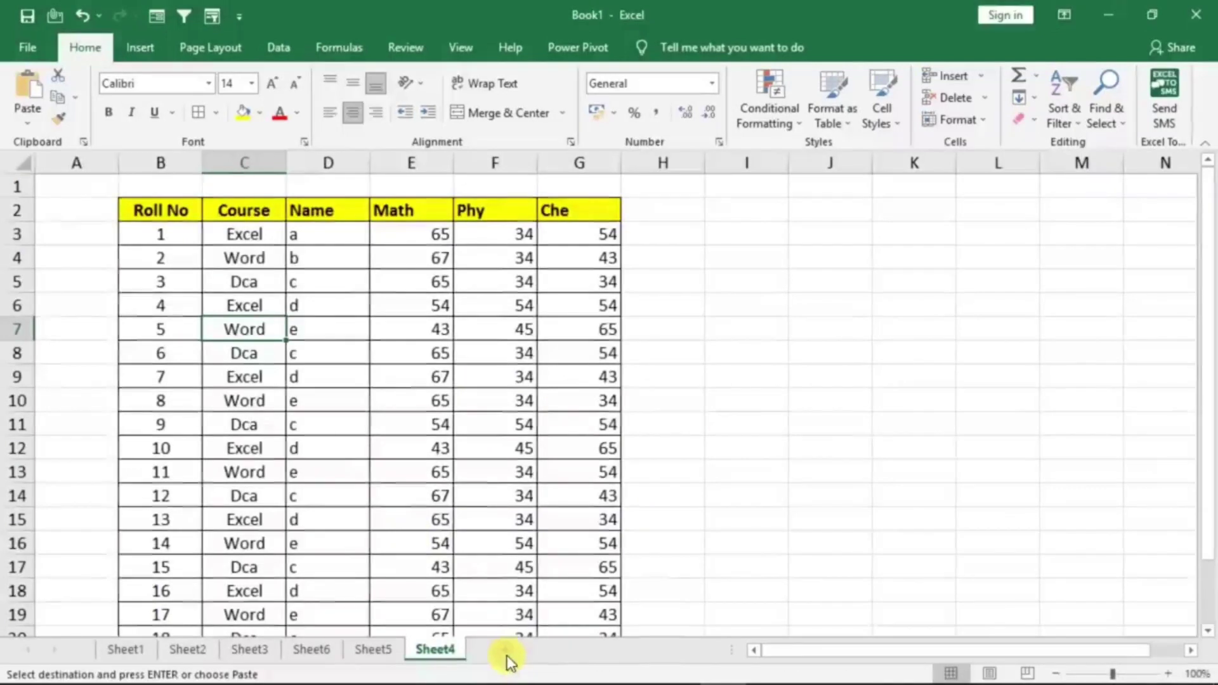
pyautogui.click(504, 649)
pyautogui.click(168, 229)
pyautogui.hotkey('ctrl', 'v')
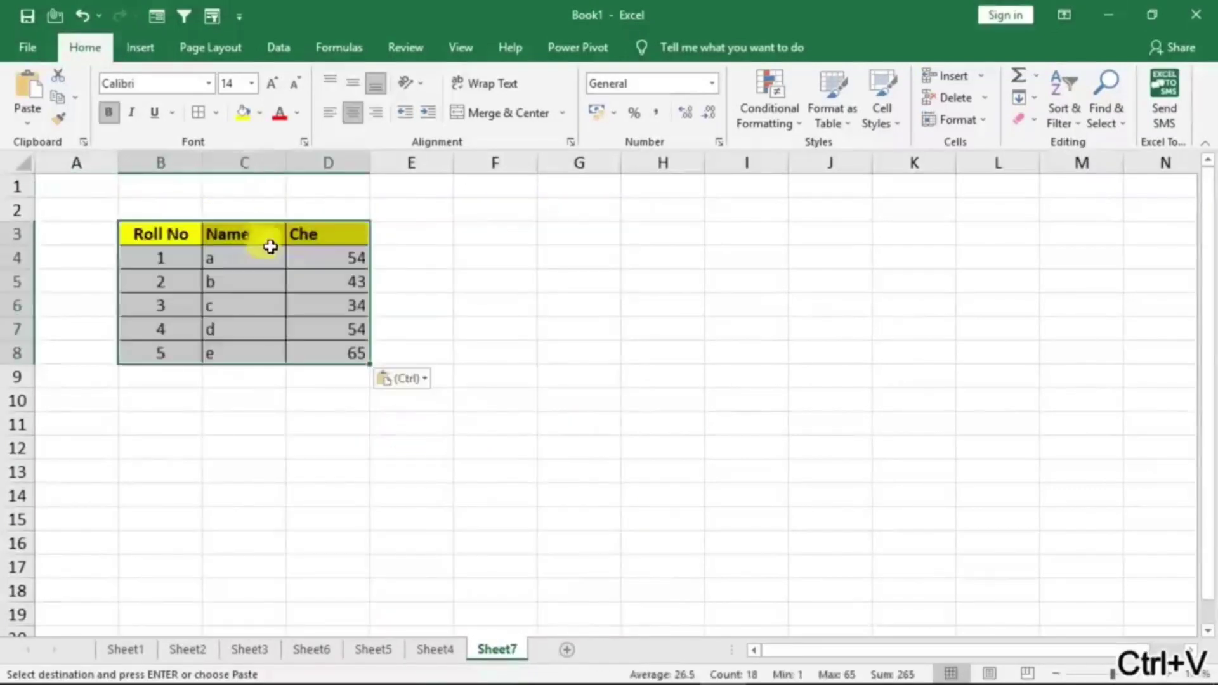
pyautogui.scroll(3, 435, 421)
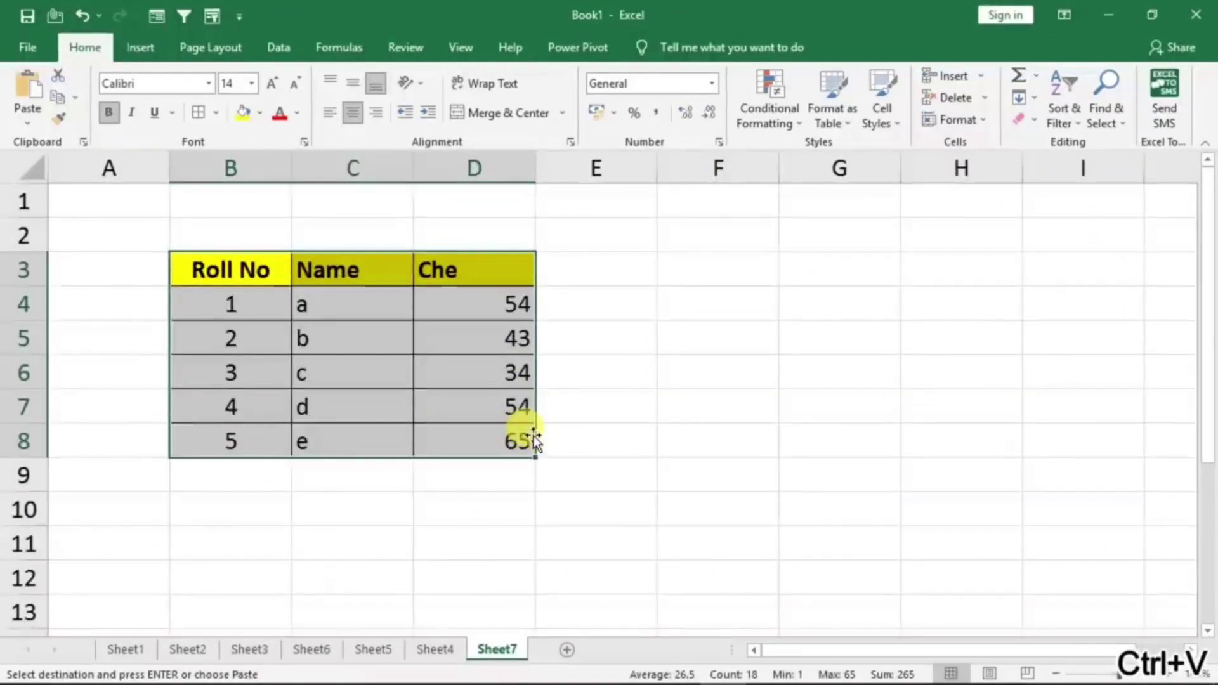
# Filter the Sheet4 table by the selected cell's value, using Word in the Course column
pyautogui.click(242, 648)
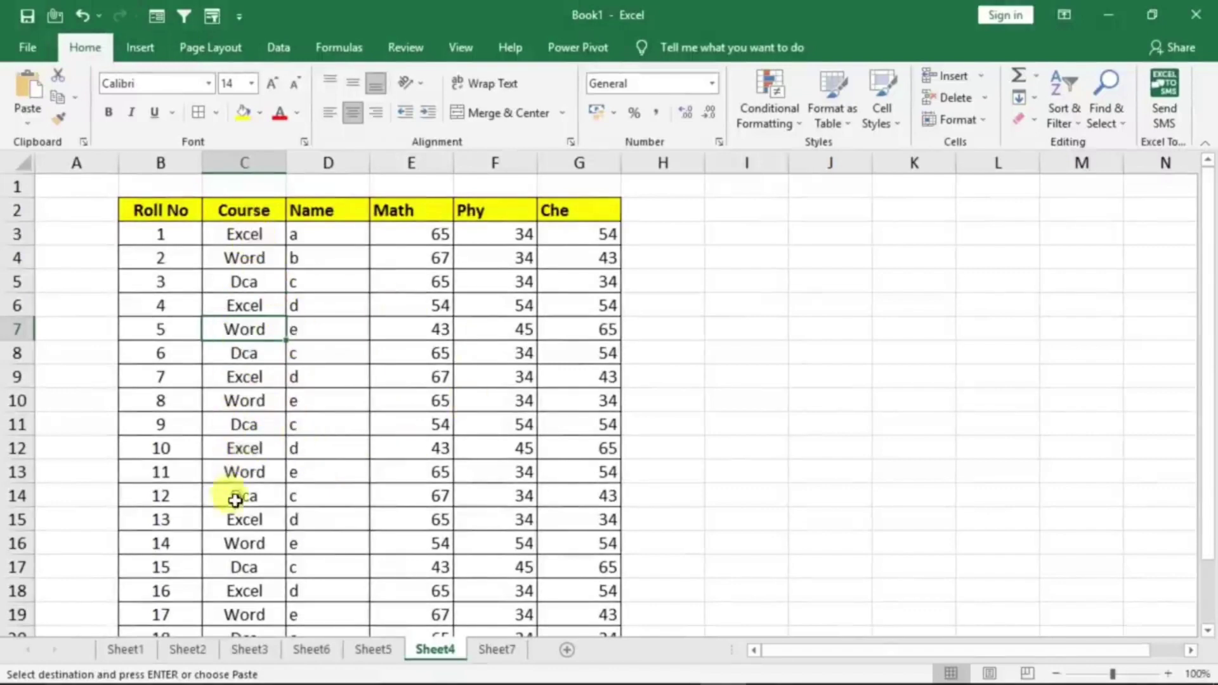
pyautogui.scroll(-4, 318, 473)
pyautogui.scroll(4, 319, 473)
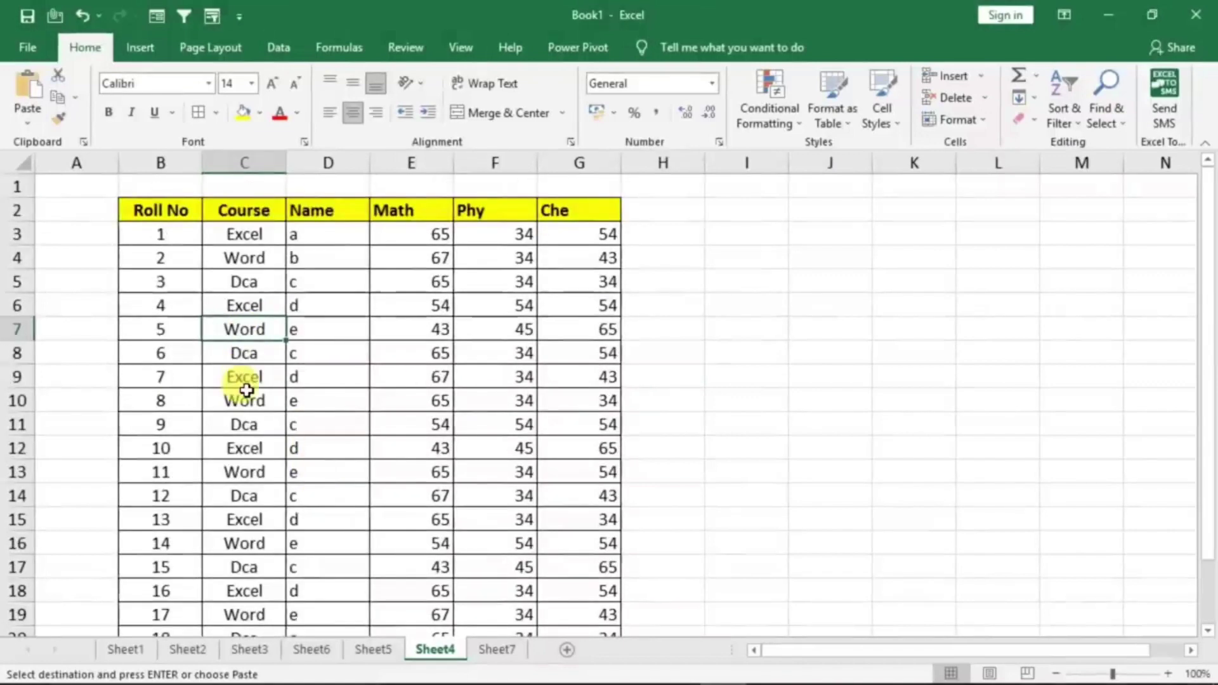
pyautogui.click(251, 212)
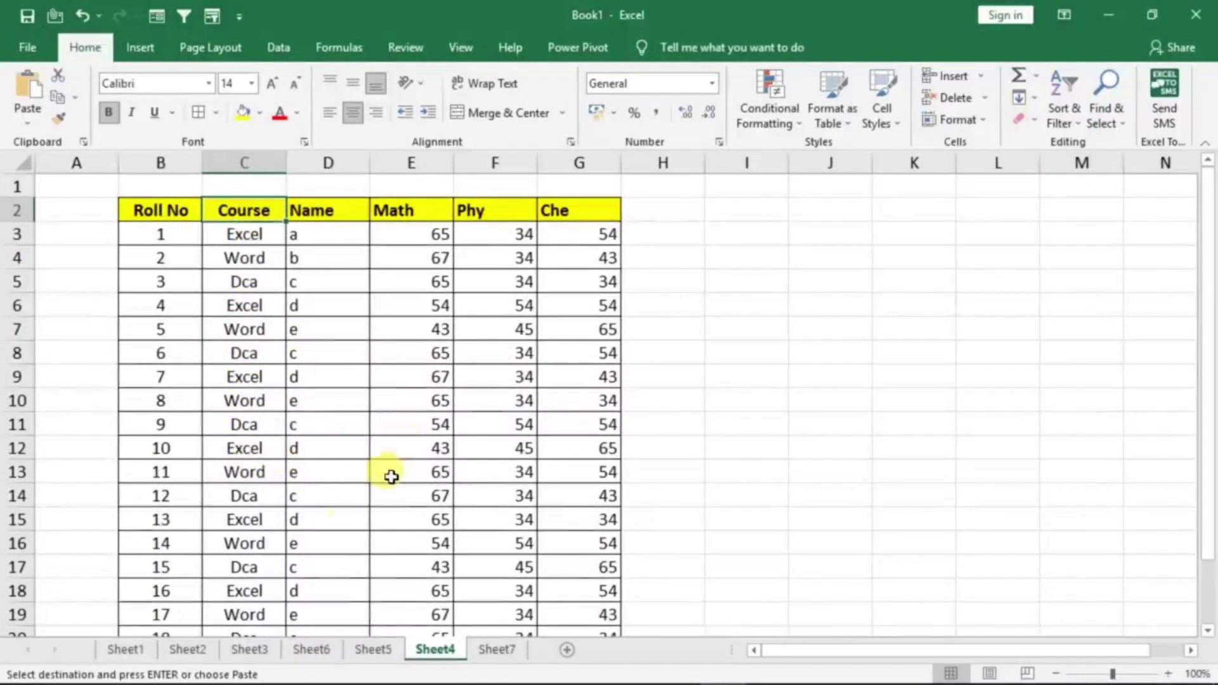
pyautogui.click(244, 470)
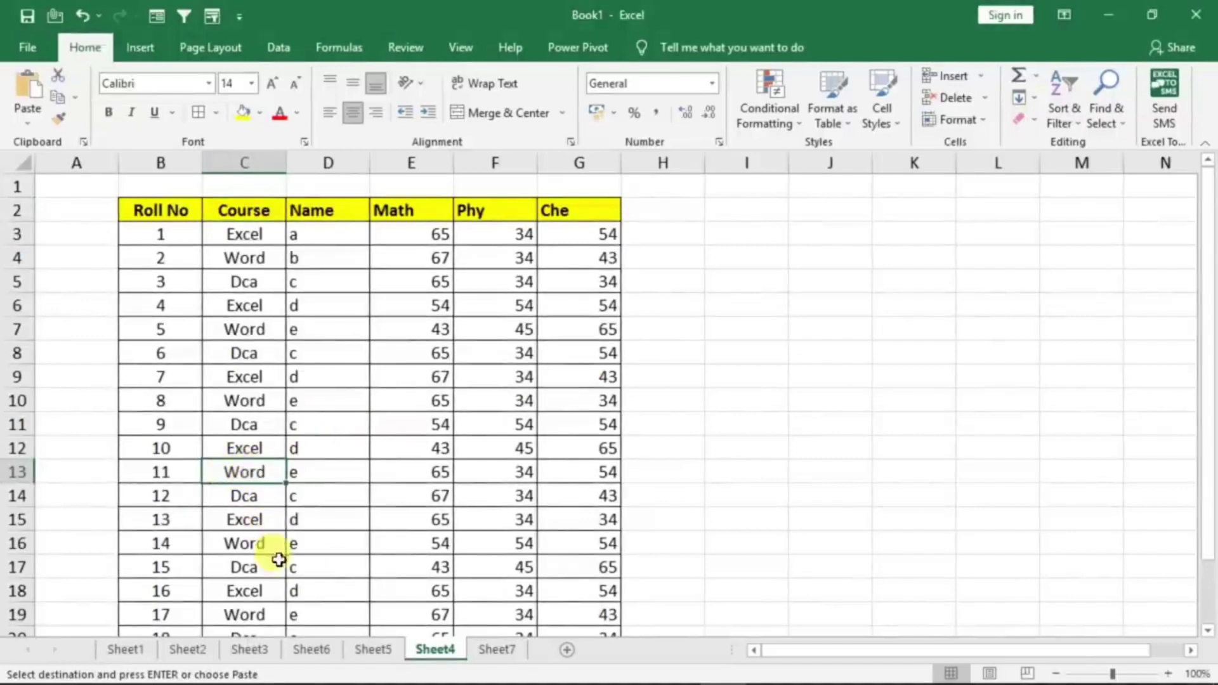
pyautogui.click(244, 405)
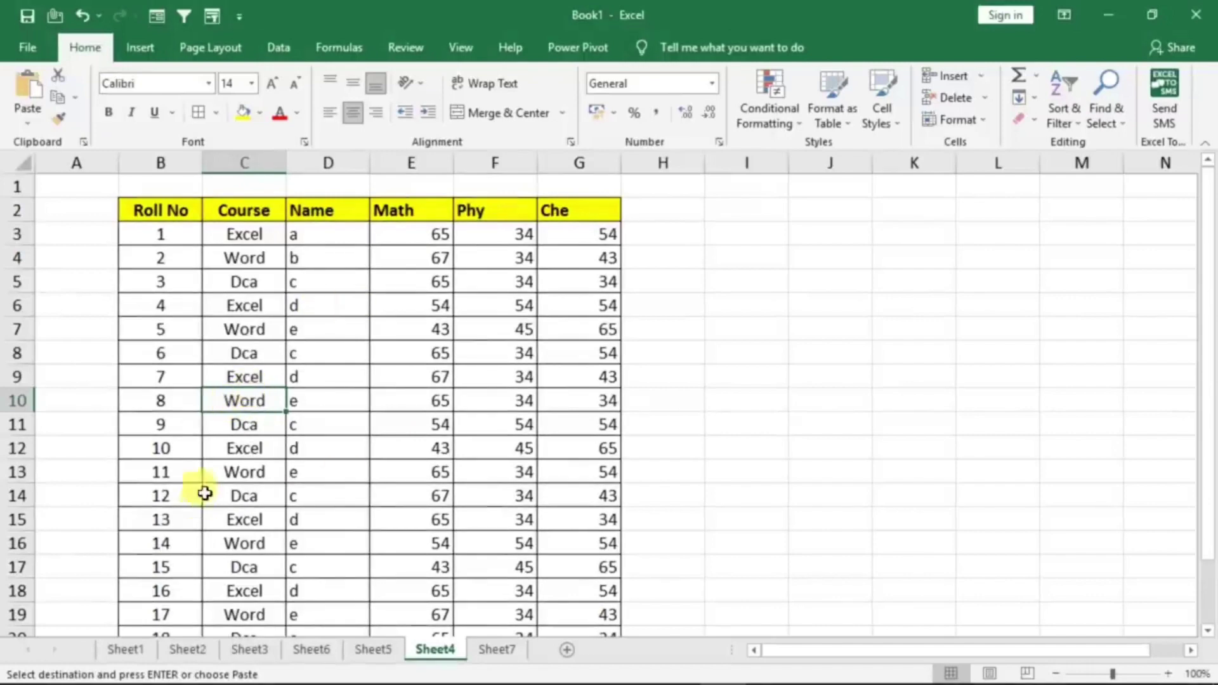
pyautogui.rightClick(240, 404)
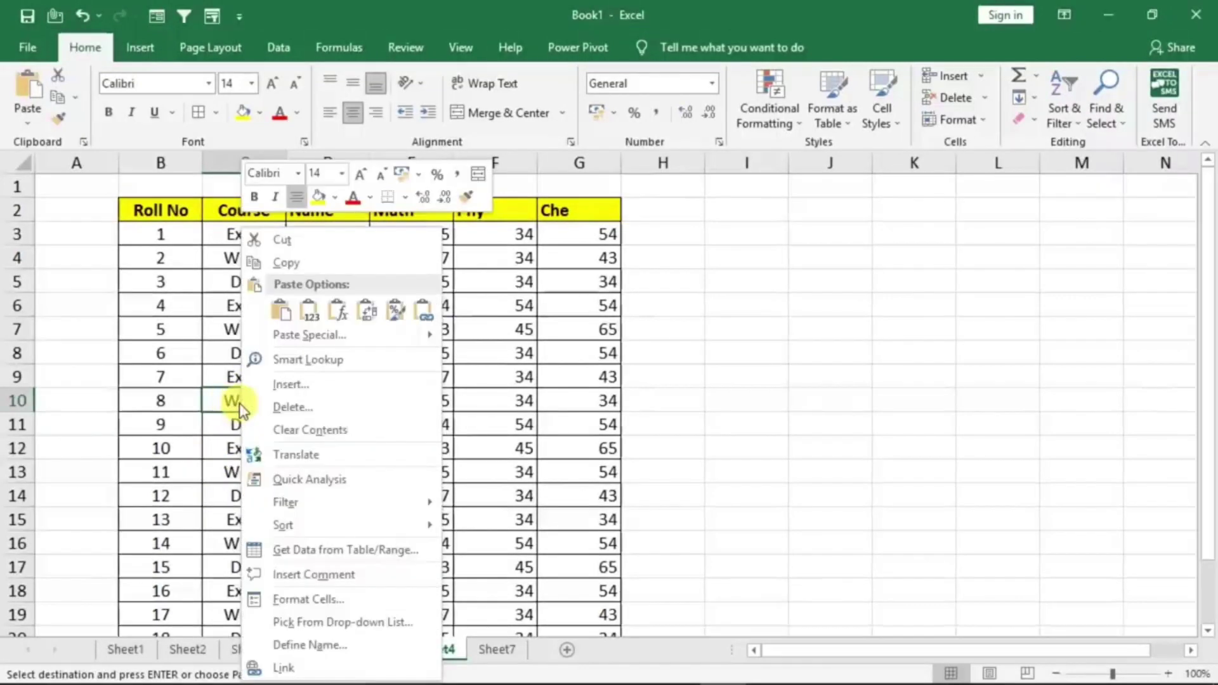
pyautogui.moveTo(307, 503)
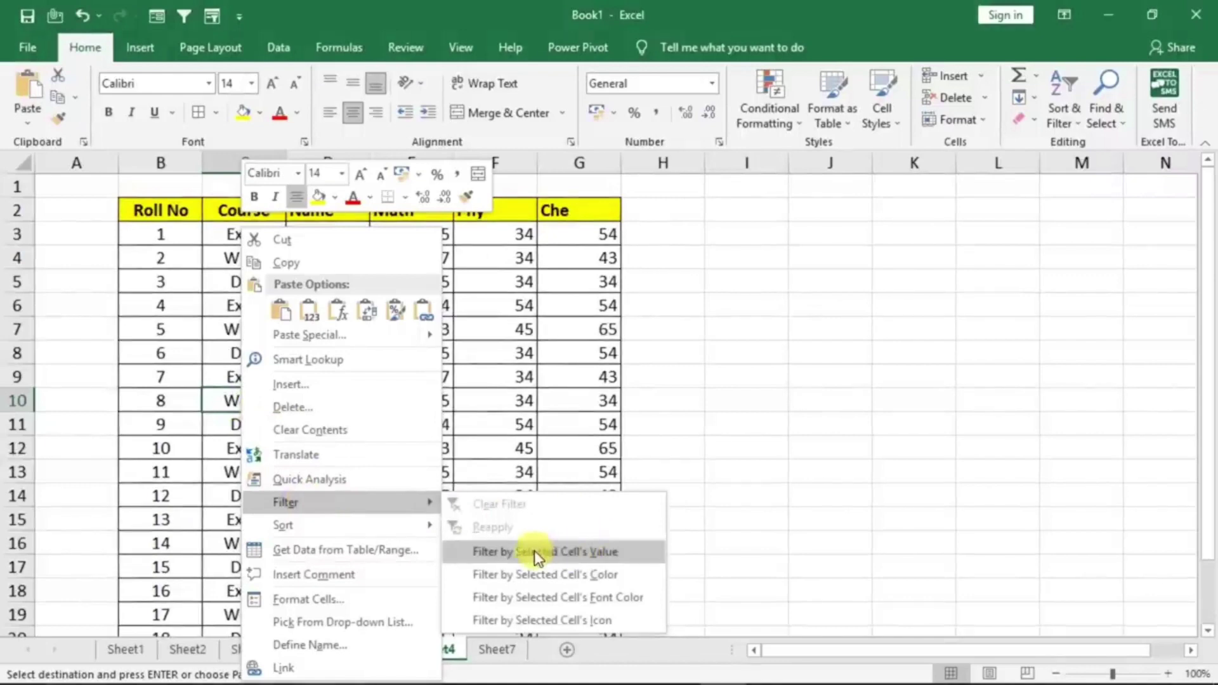
pyautogui.click(557, 551)
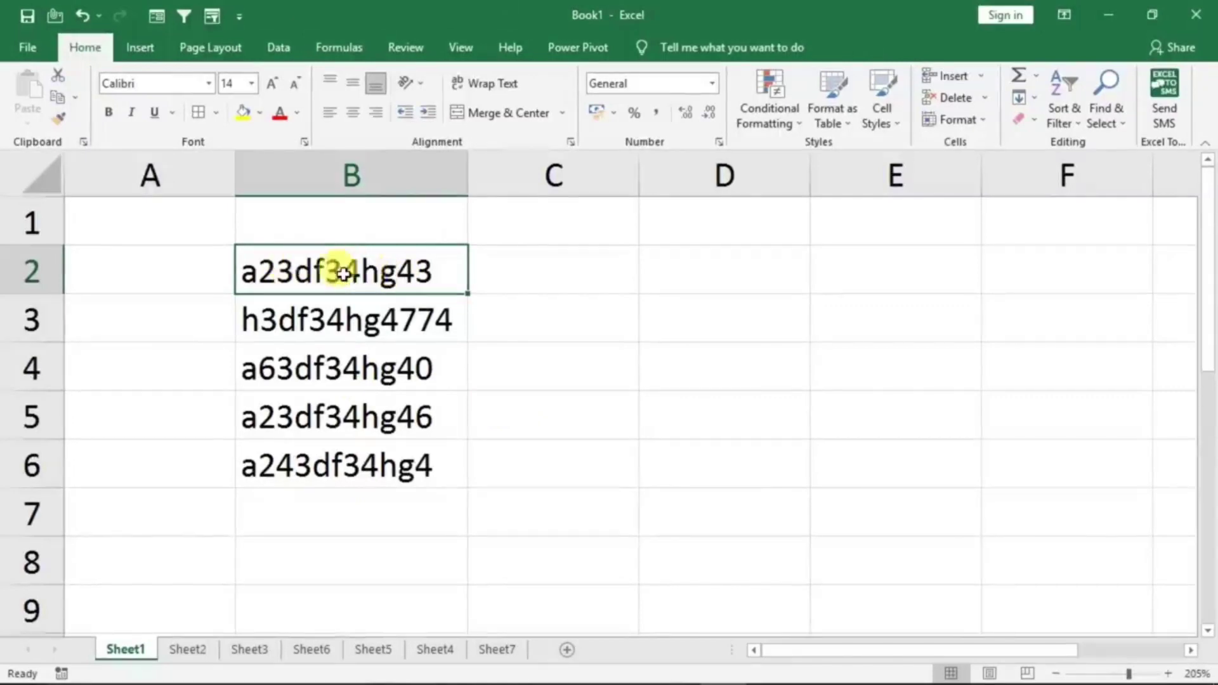
# Enter 233443 in C2 as the number pattern for the text in B2 and Flash Fill the rest of column C
pyautogui.click(518, 271)
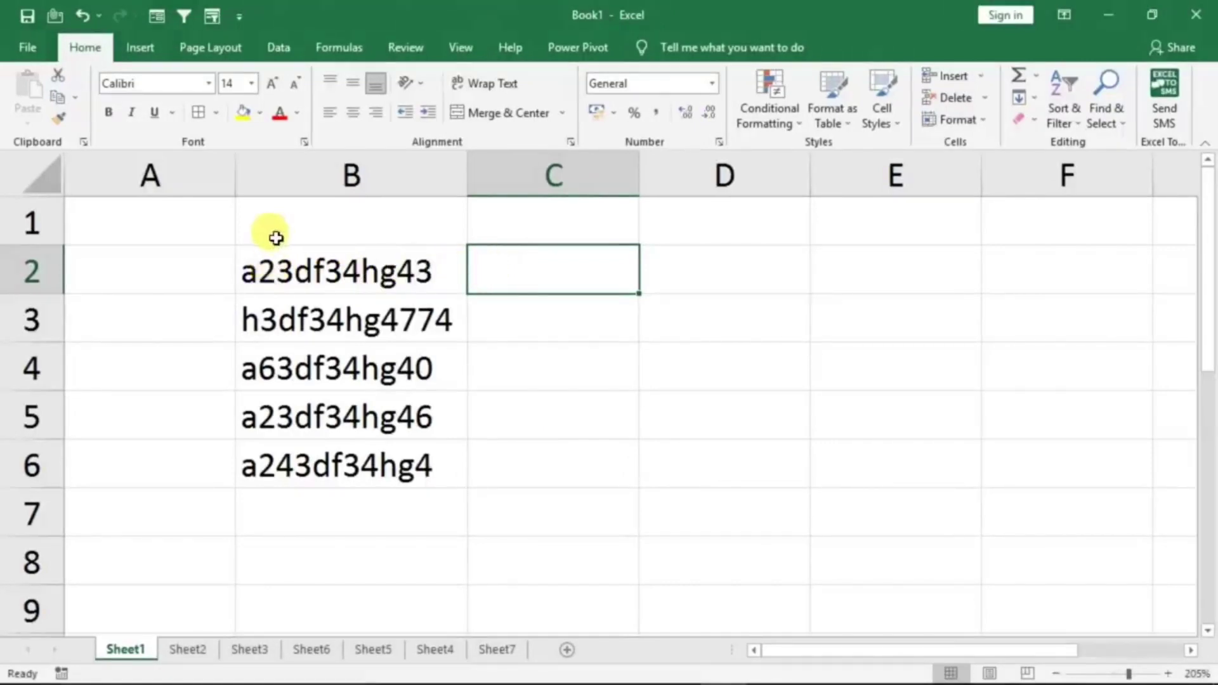
pyautogui.write('23')
pyautogui.write('443')
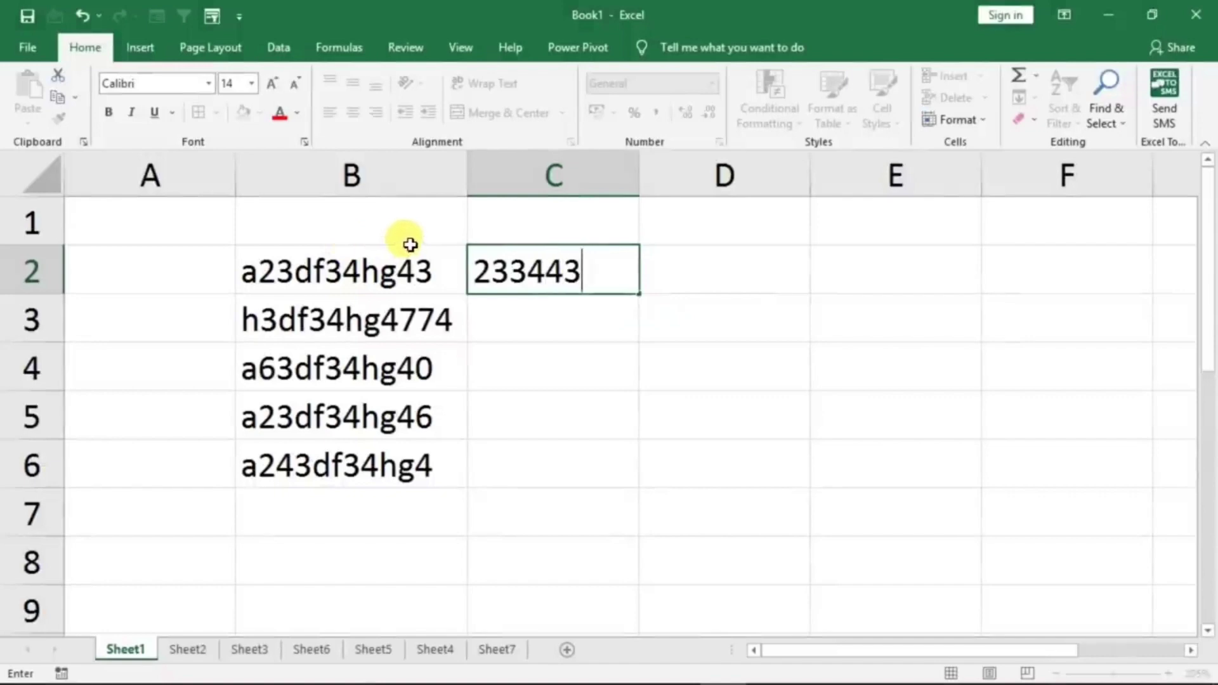
pyautogui.press('Return')
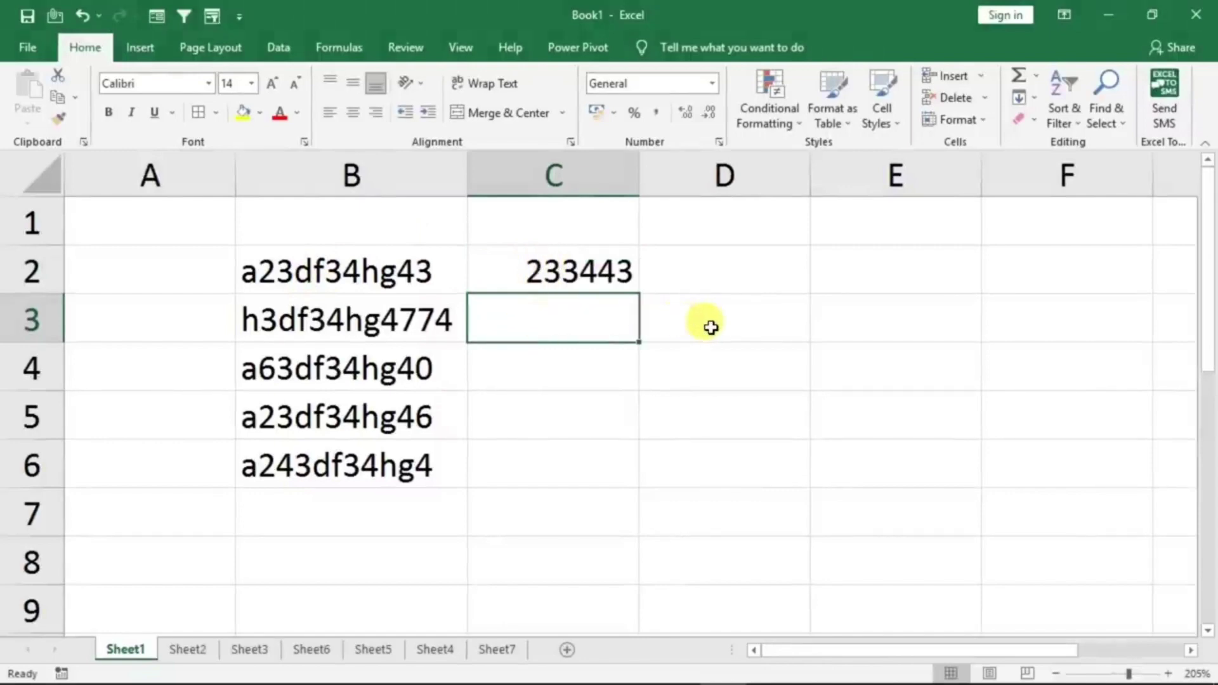
pyautogui.hotkey('ctrl', 'e')
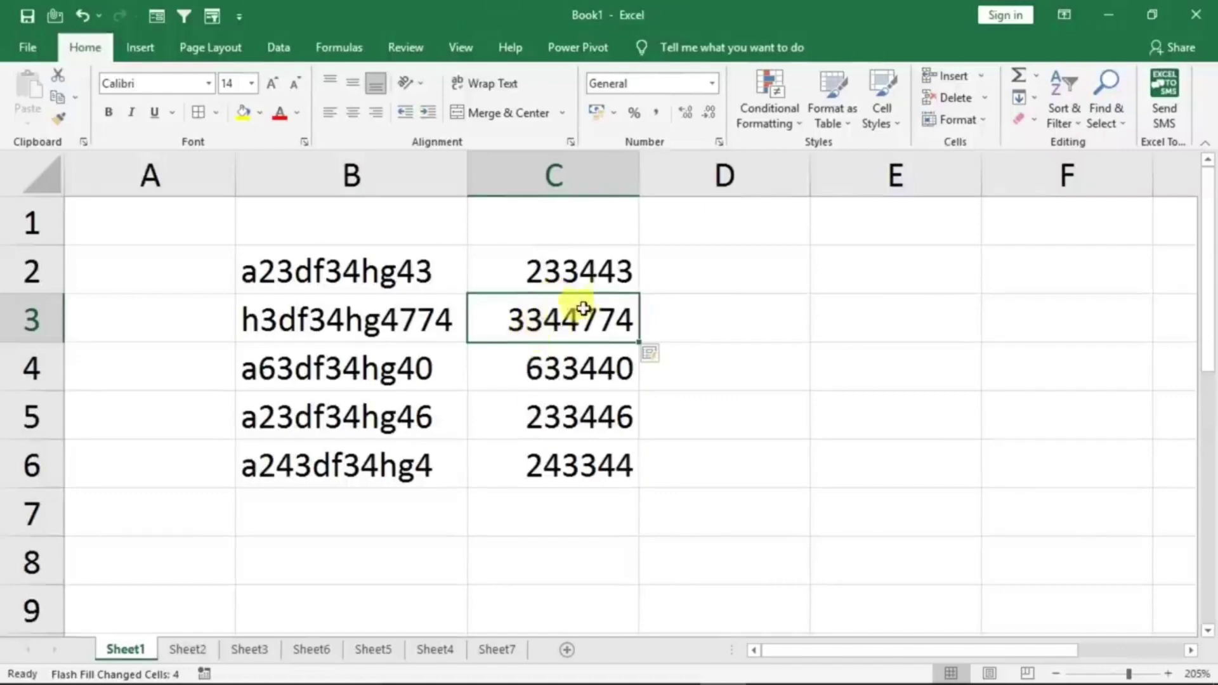
pyautogui.click(697, 270)
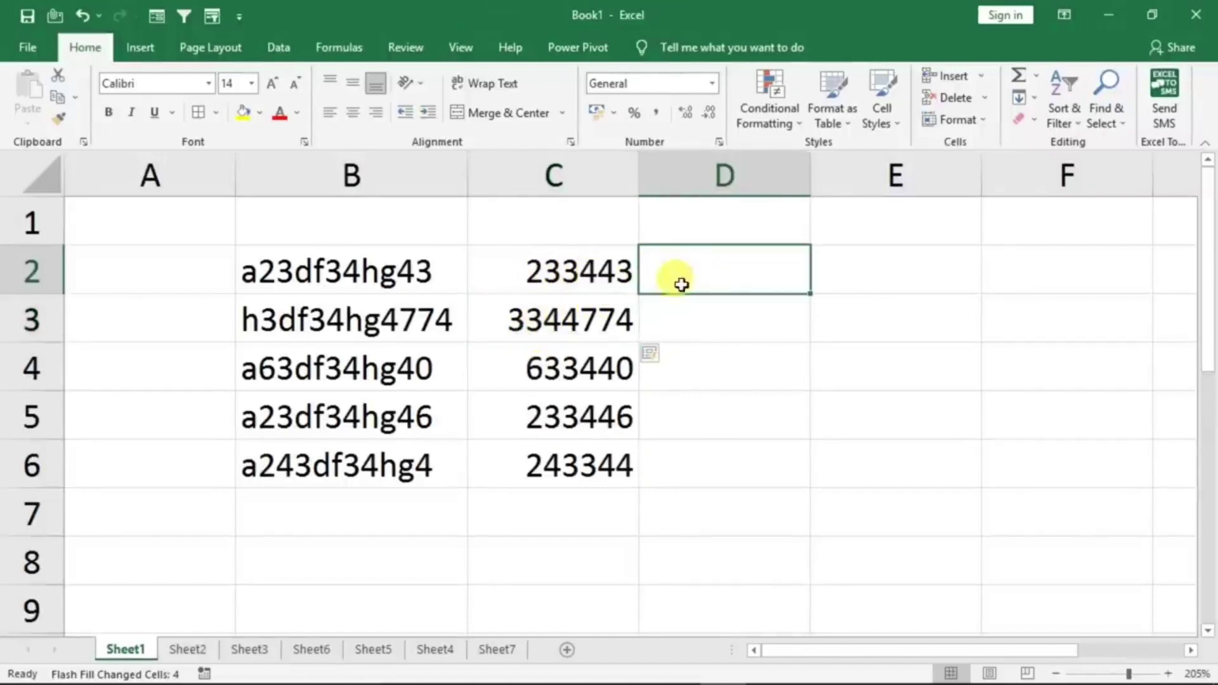
pyautogui.click(266, 278)
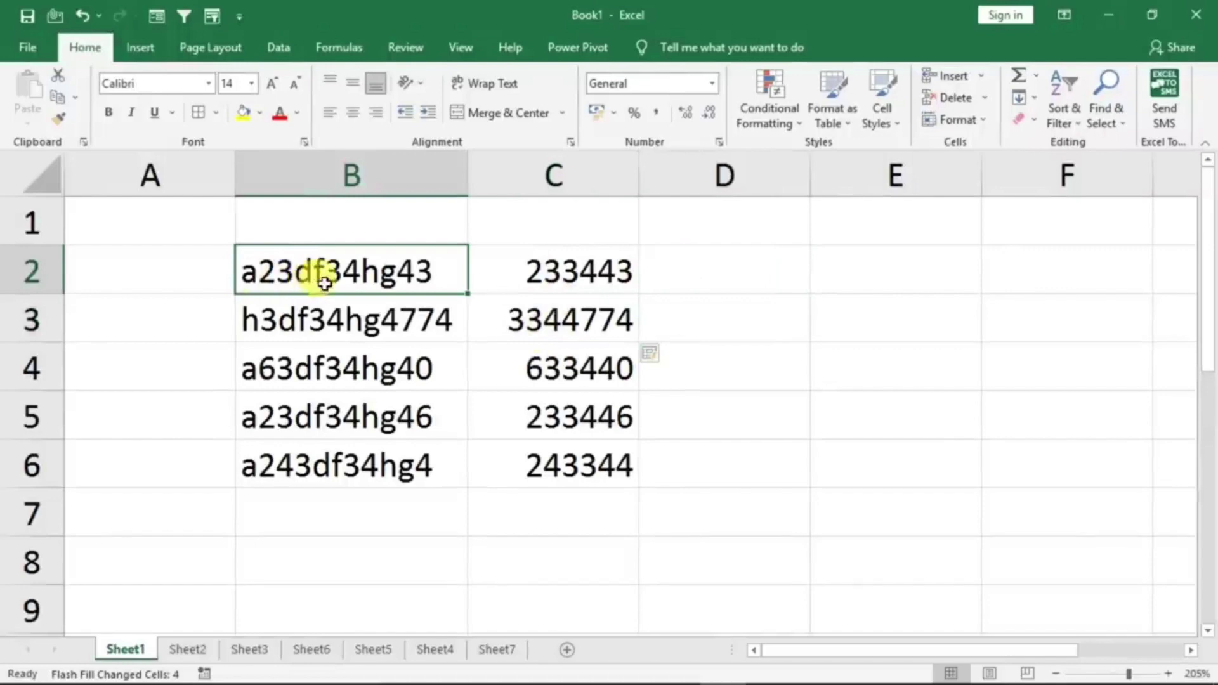
pyautogui.click(680, 272)
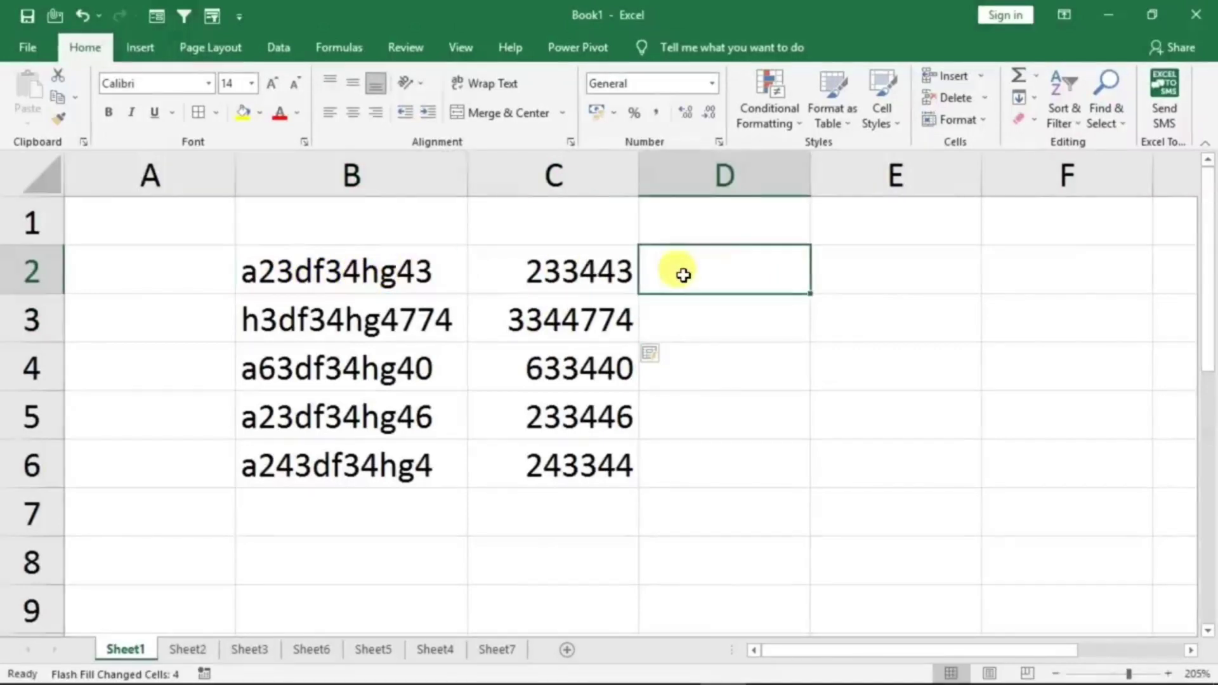
pyautogui.click(692, 316)
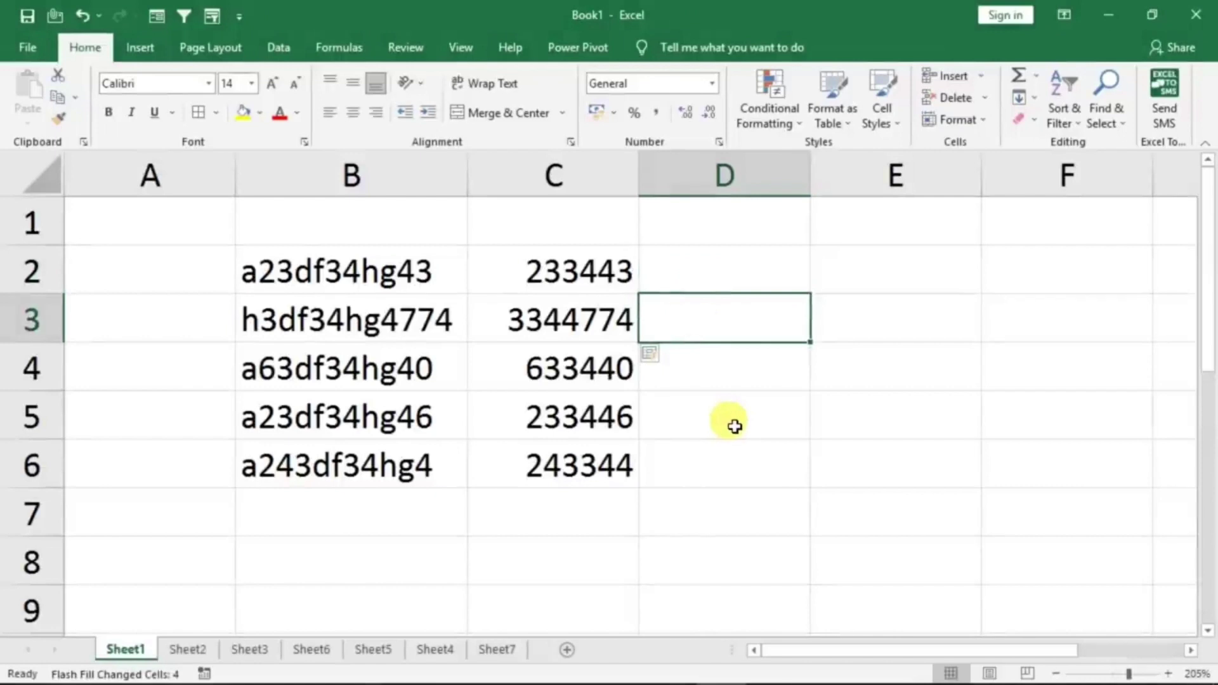